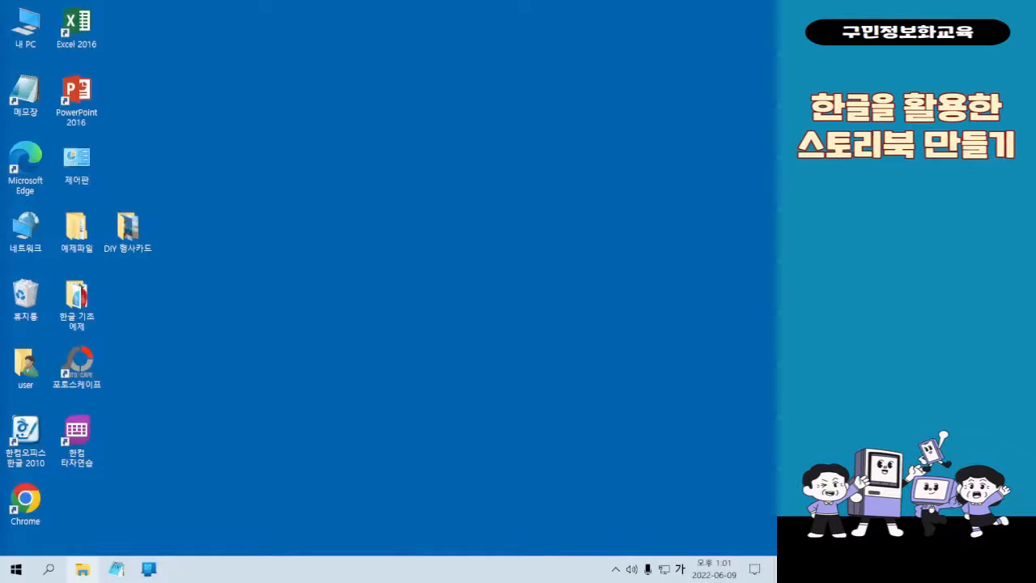
pyautogui.press('Hangul')
pyautogui.press('Hangul')
pyautogui.click(97, 564)
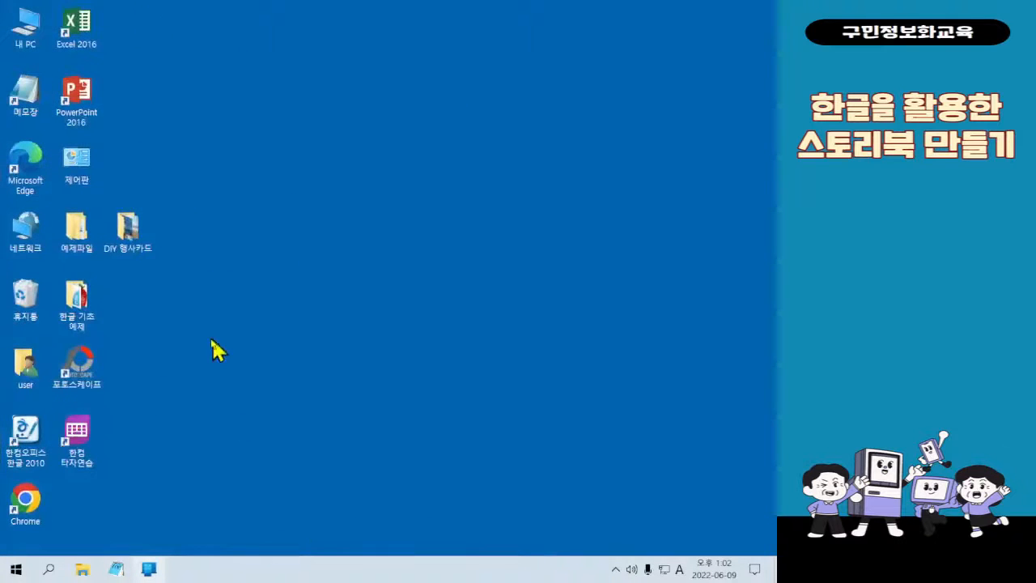
# Start Hancom Office Hangul 2010 with a blank document, and briefly open and close File Explorer
pyautogui.doubleClick(47, 445)
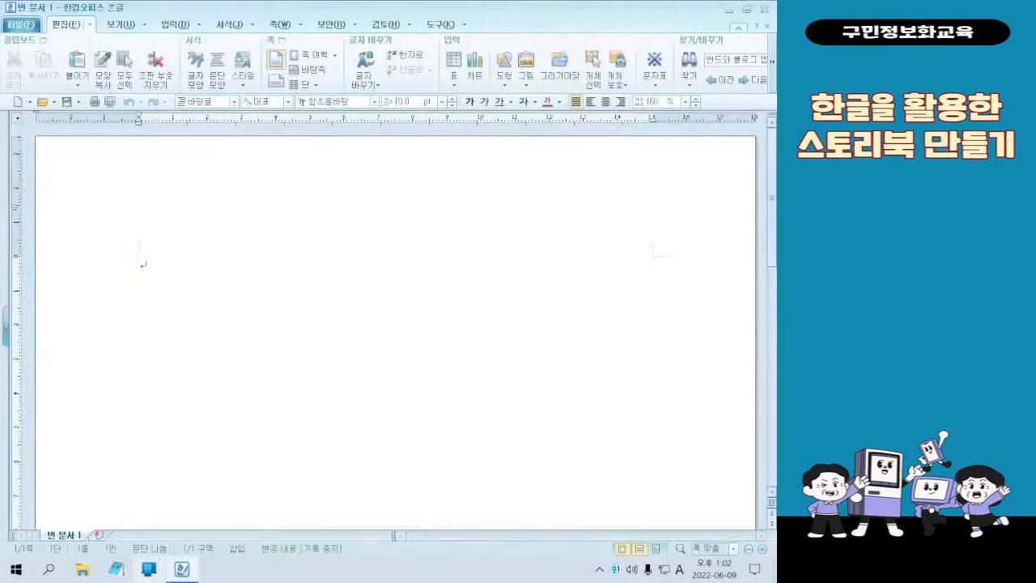
pyautogui.click(86, 571)
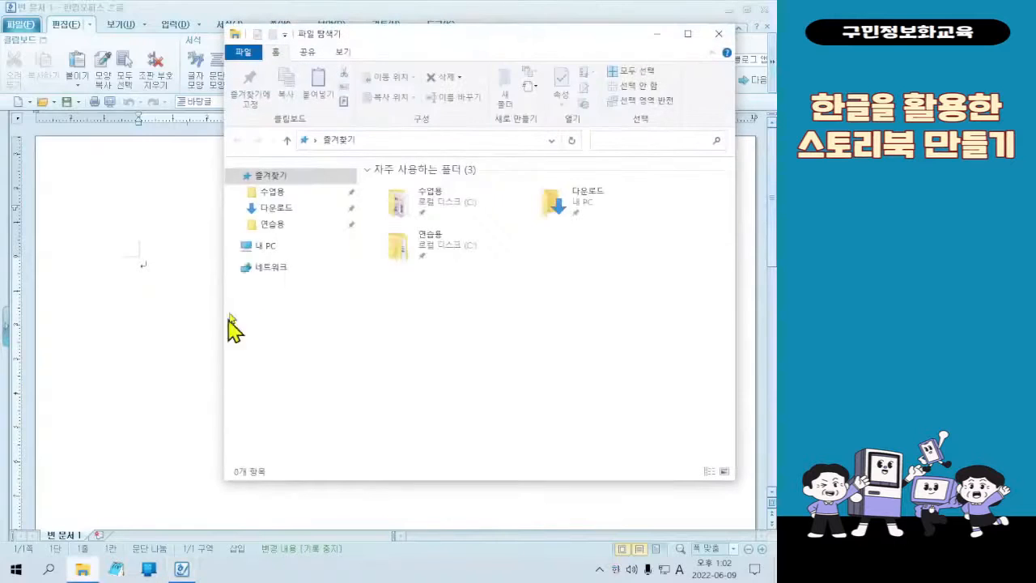
pyautogui.click(719, 34)
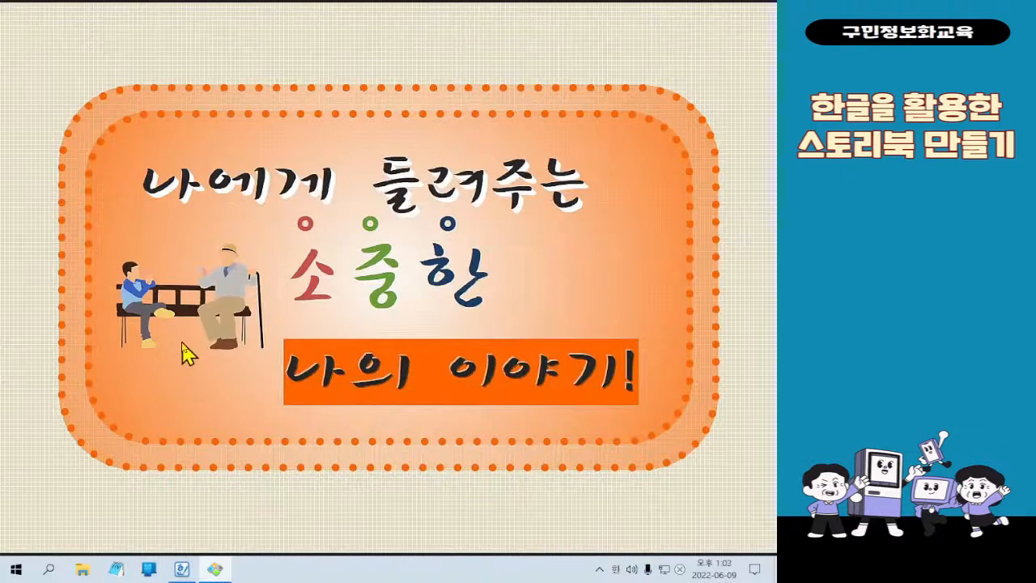
# View the finished storybook sample pages in the image viewer, then minimize it and close the blank Hangul document
pyautogui.click(430, 336)
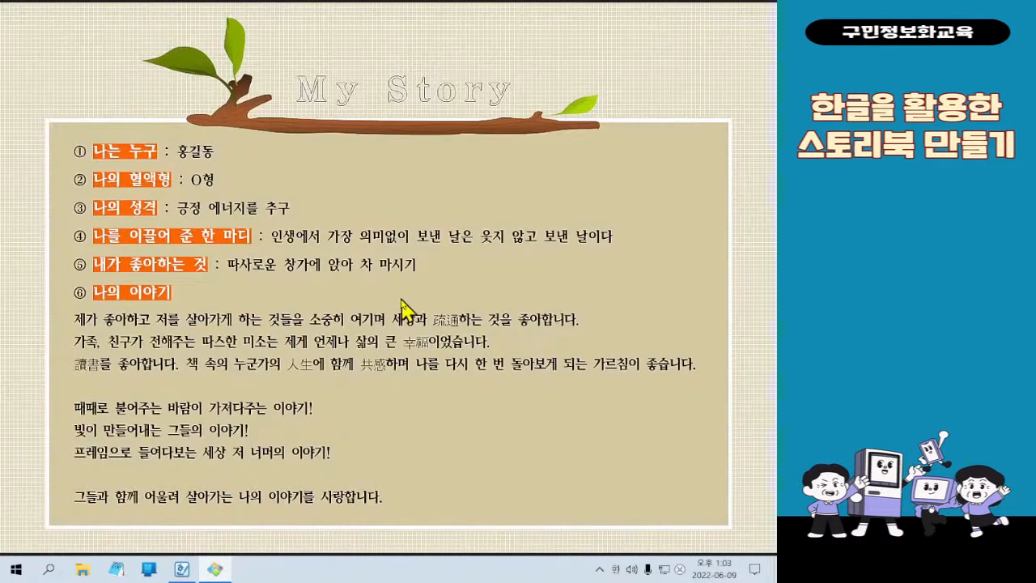
pyautogui.click(366, 416)
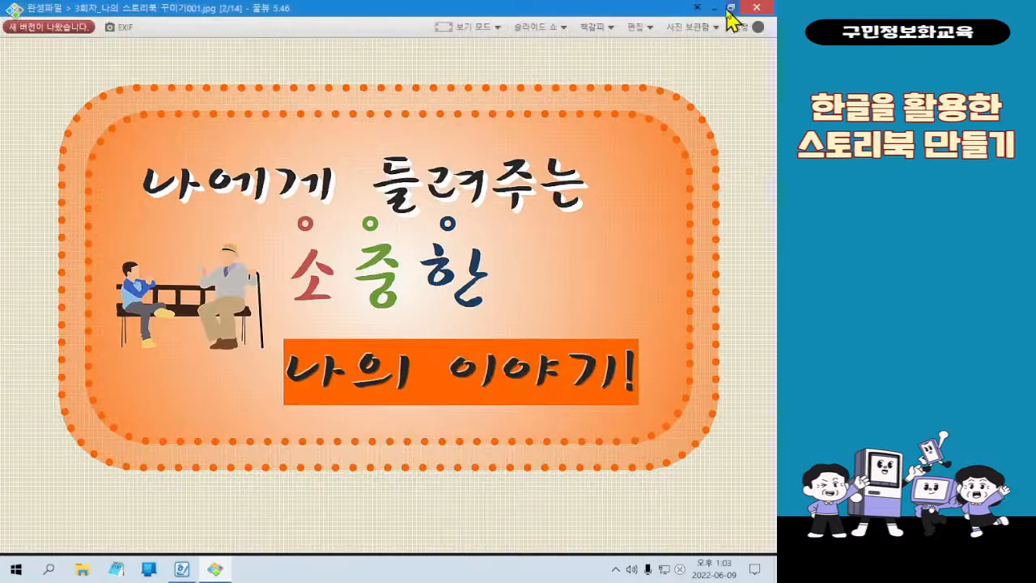
pyautogui.click(726, 11)
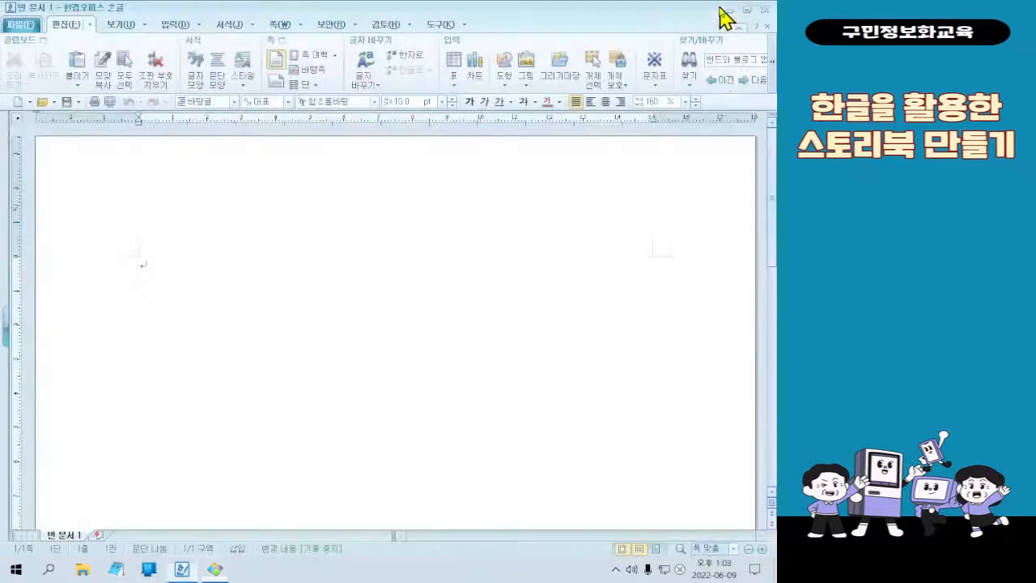
pyautogui.click(763, 11)
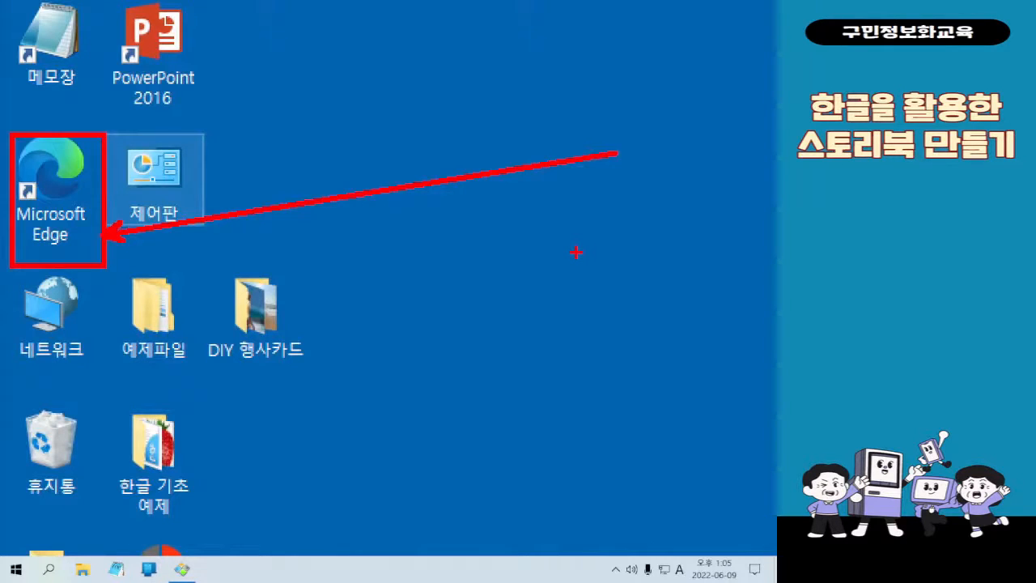
# Switch to Microsoft Edge and search Naver for "눈누"
pyautogui.doubleClick(41, 166)
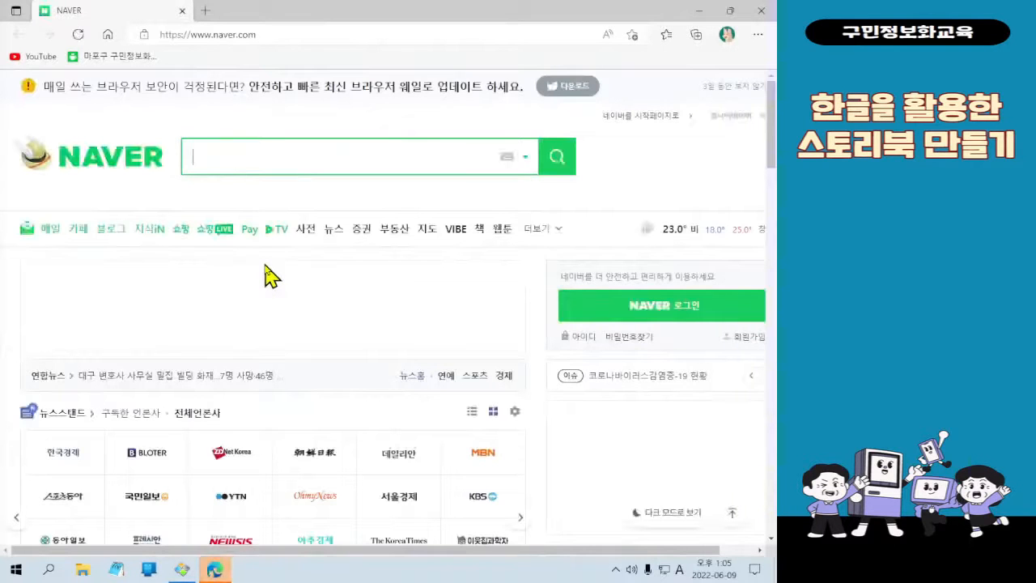
pyautogui.click(319, 152)
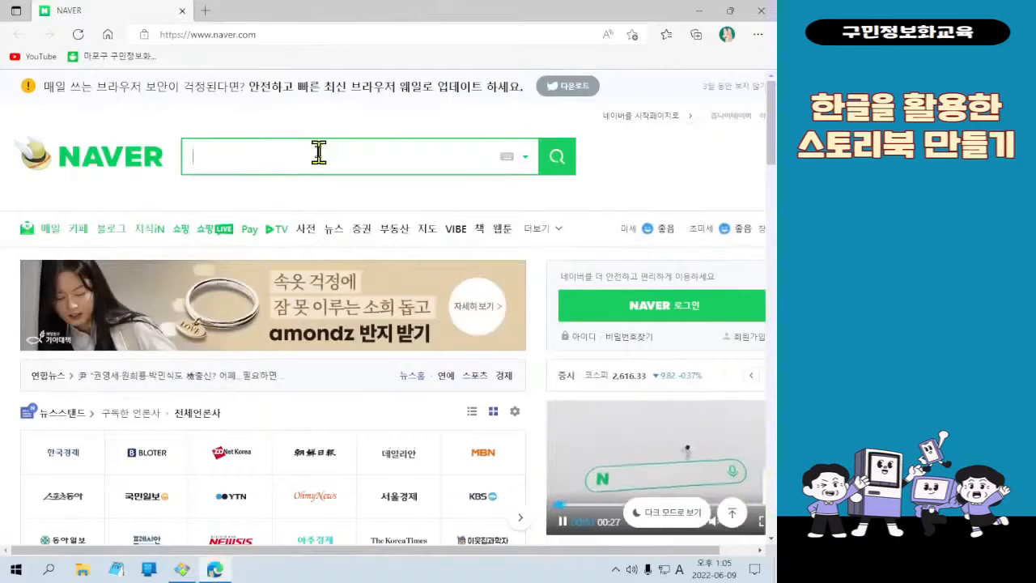
pyautogui.press('Hangul')
pyautogui.write('눈누')
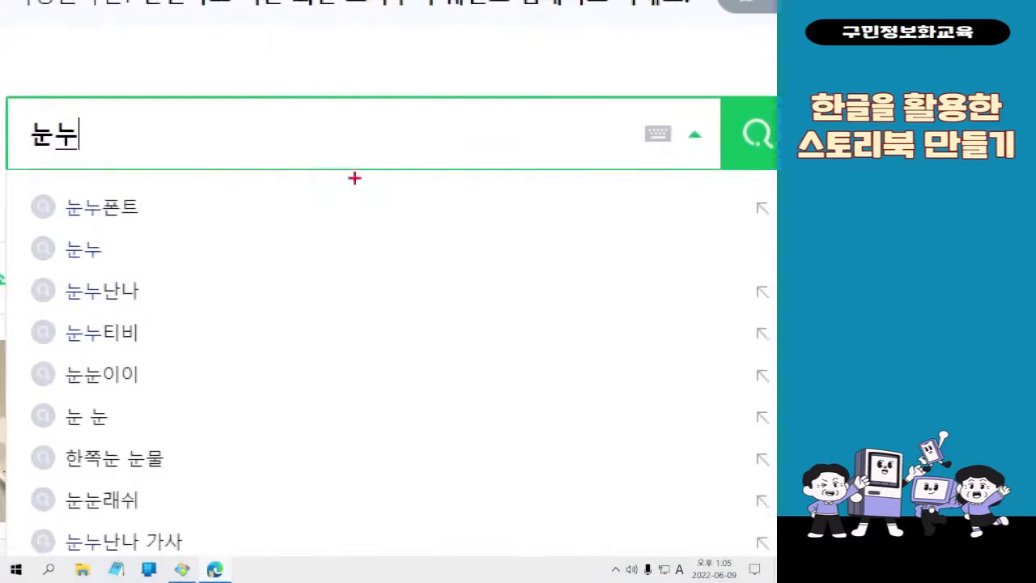
pyautogui.moveTo(717, 94)
pyautogui.mouseDown()
pyautogui.moveTo(776, 168)
pyautogui.moveTo(494, 484)
pyautogui.mouseUp()
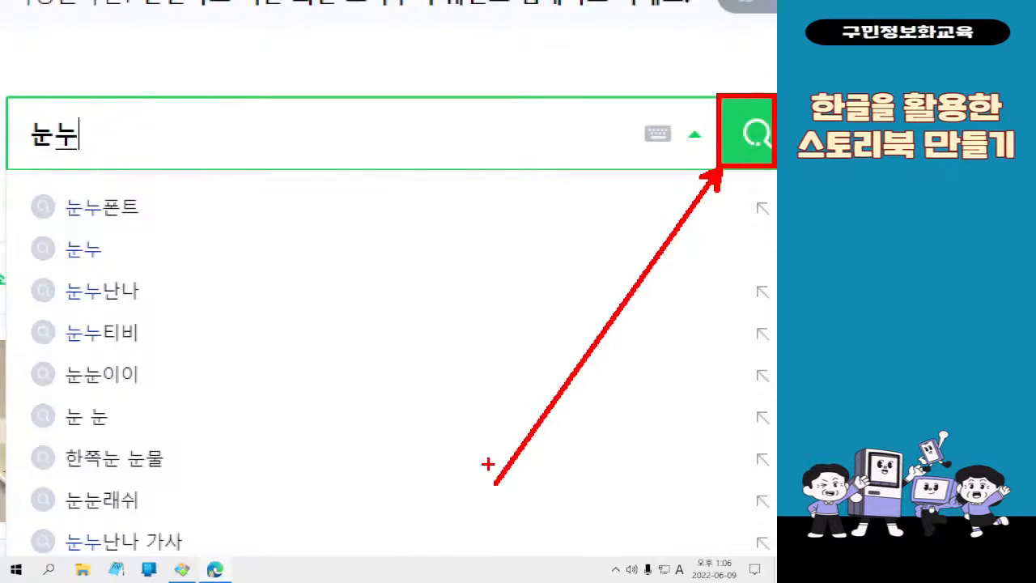
pyautogui.click(765, 142)
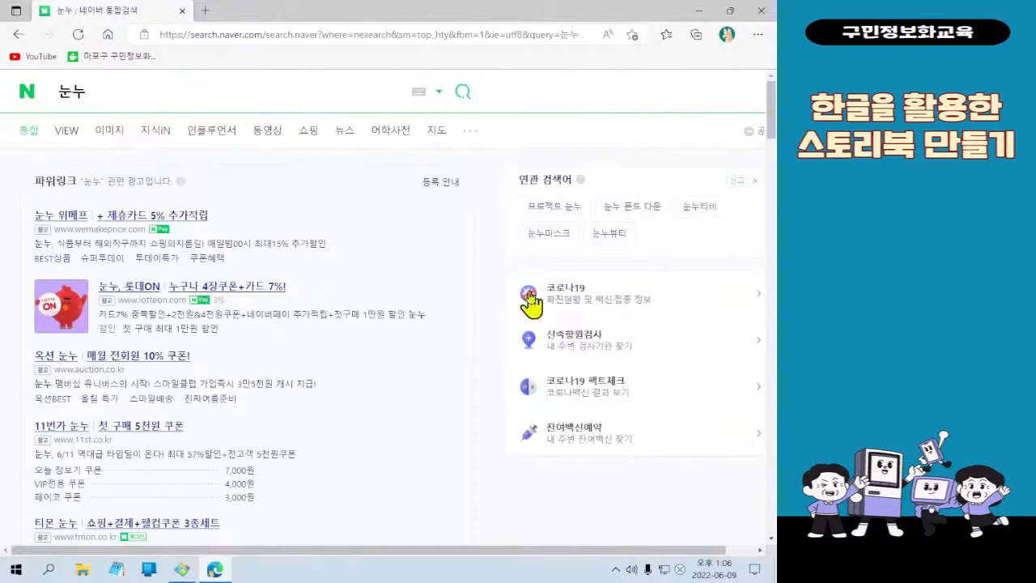
# Open the 눈누 site (noonnu.cc) from the search results
pyautogui.scroll(-2, 235, 189)
pyautogui.scroll(-2, 231, 190)
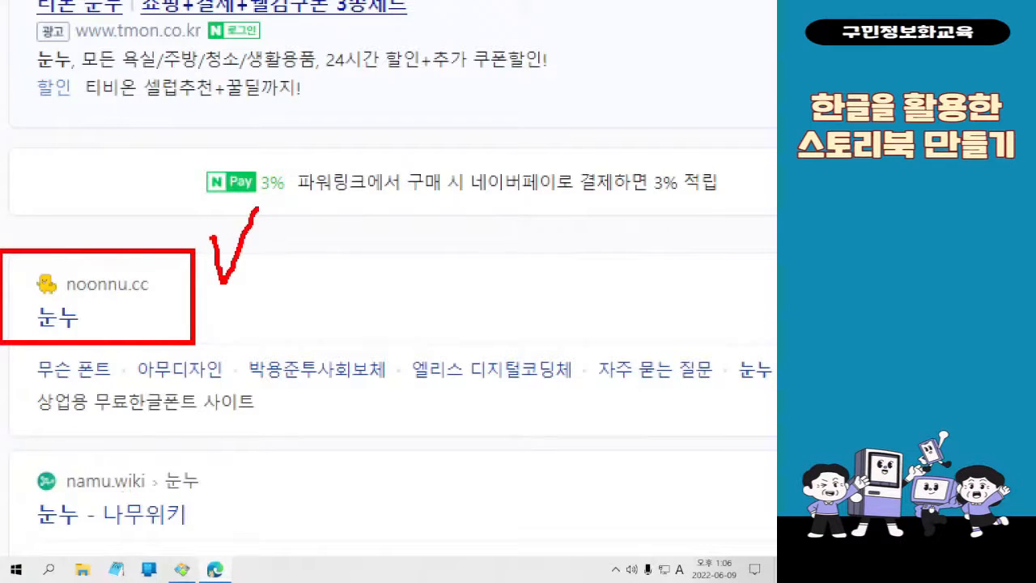
pyautogui.click(58, 316)
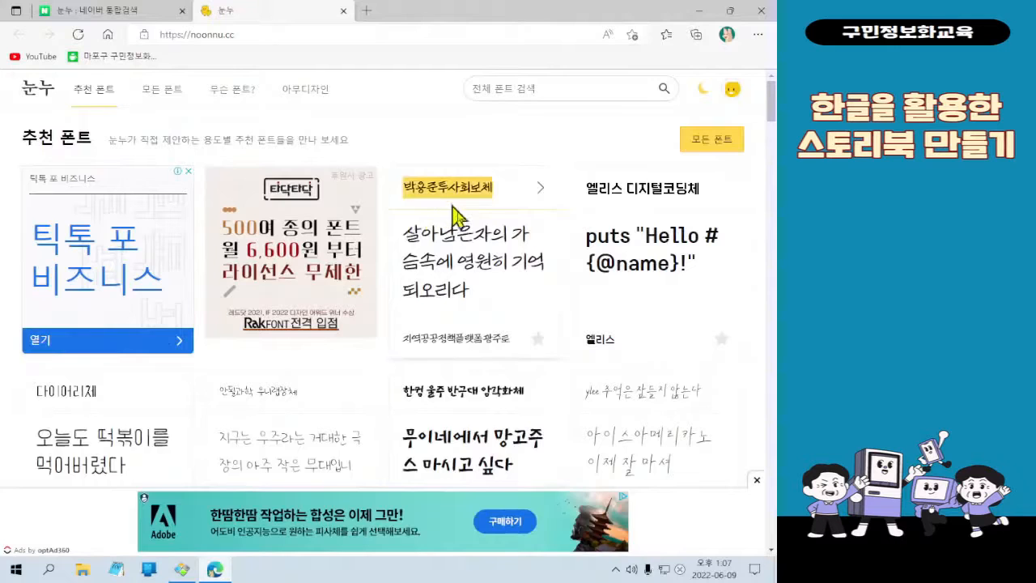
# Look over the recommended fonts, then go to the full font list (모든 폰트), dismissing the advertisement
pyautogui.scroll(-1, 441, 284)
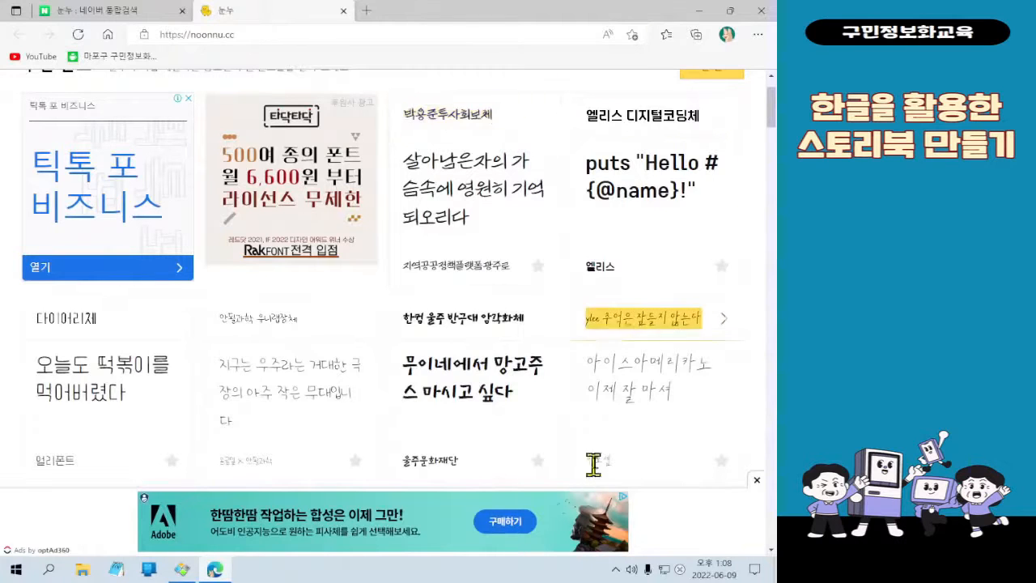
pyautogui.scroll(2, 615, 437)
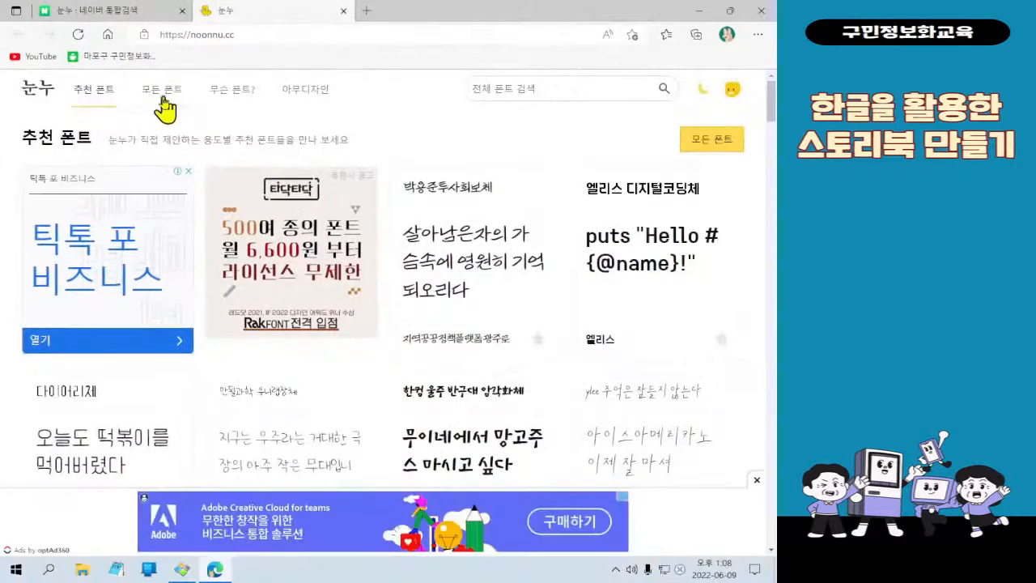
pyautogui.click(324, 90)
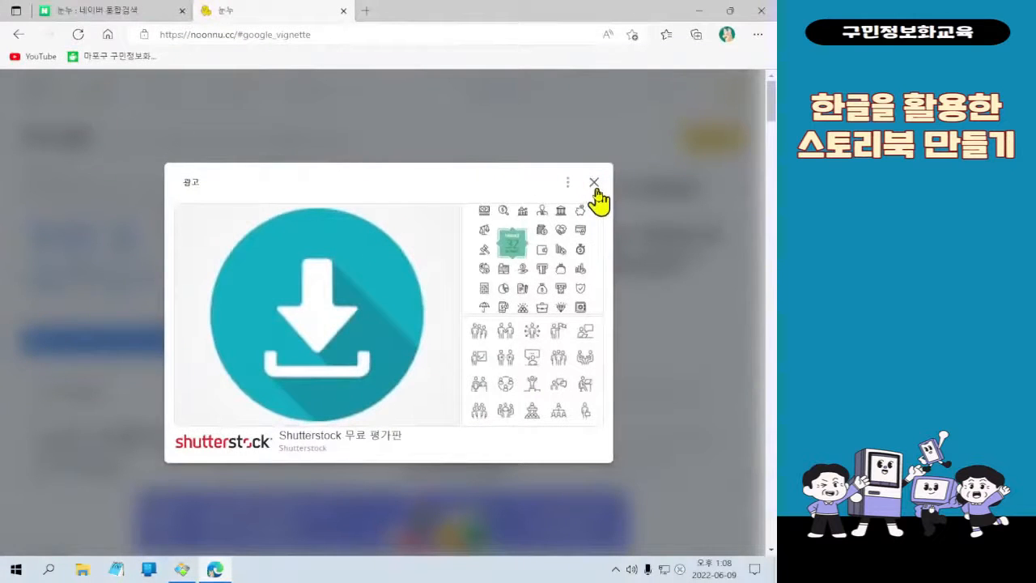
pyautogui.click(538, 134)
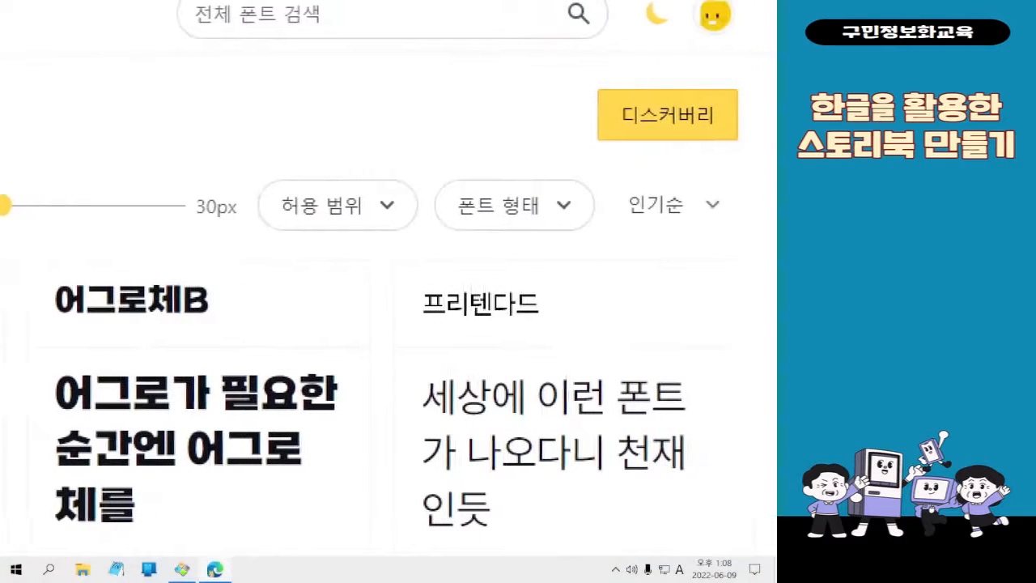
# Filter the font list by the font form (폰트 형태) 고딕
pyautogui.moveTo(415, 170); pyautogui.dragTo(583, 243)
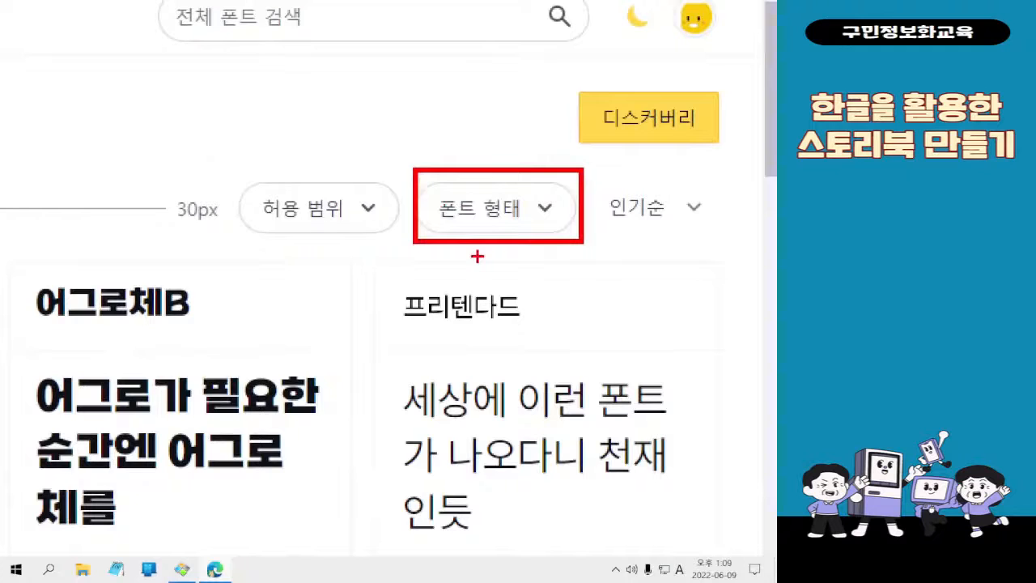
pyautogui.moveTo(476, 255); pyautogui.dragTo(264, 452)
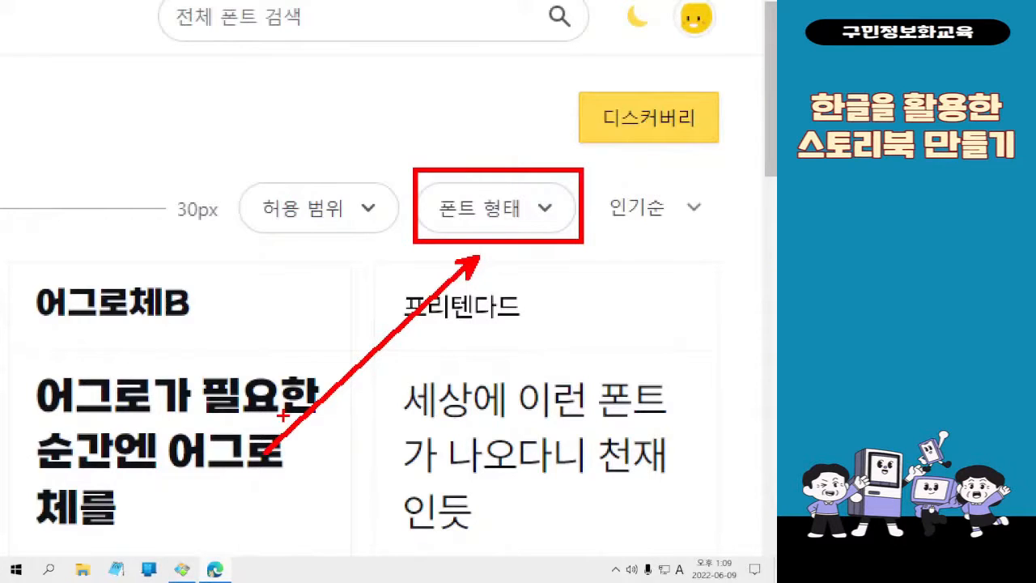
pyautogui.click(469, 218)
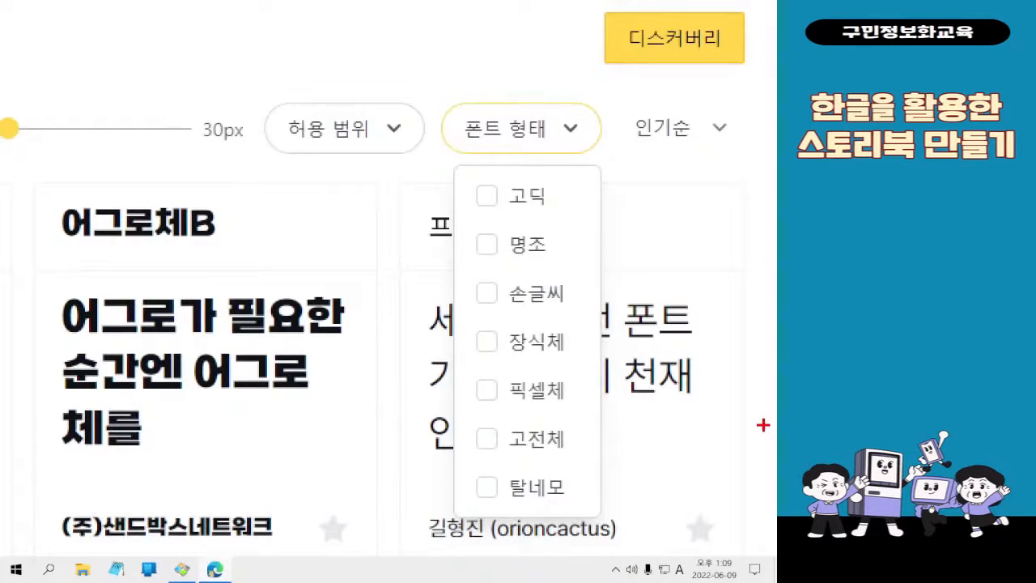
pyautogui.moveTo(455, 171); pyautogui.dragTo(553, 229)
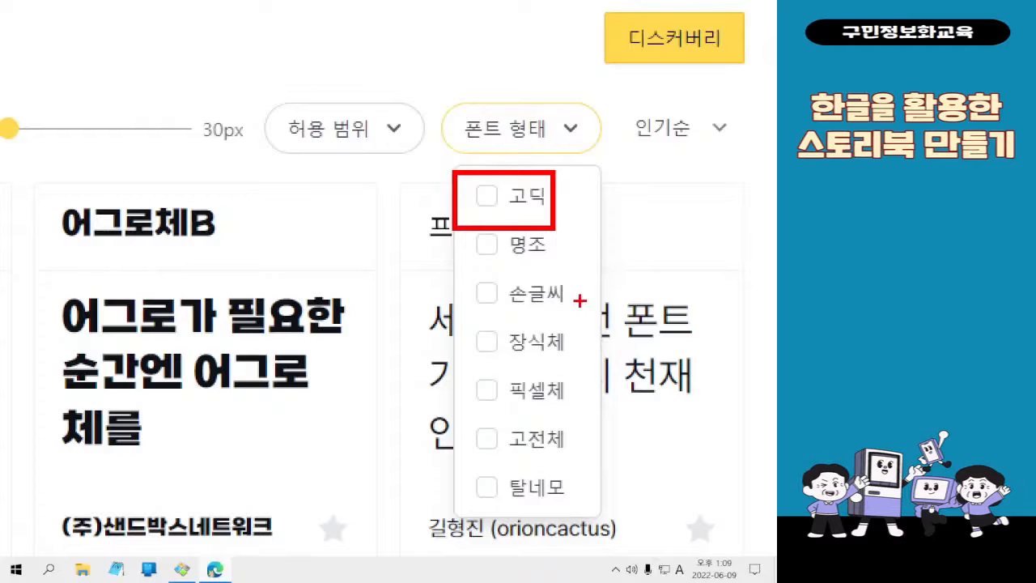
pyautogui.click(518, 196)
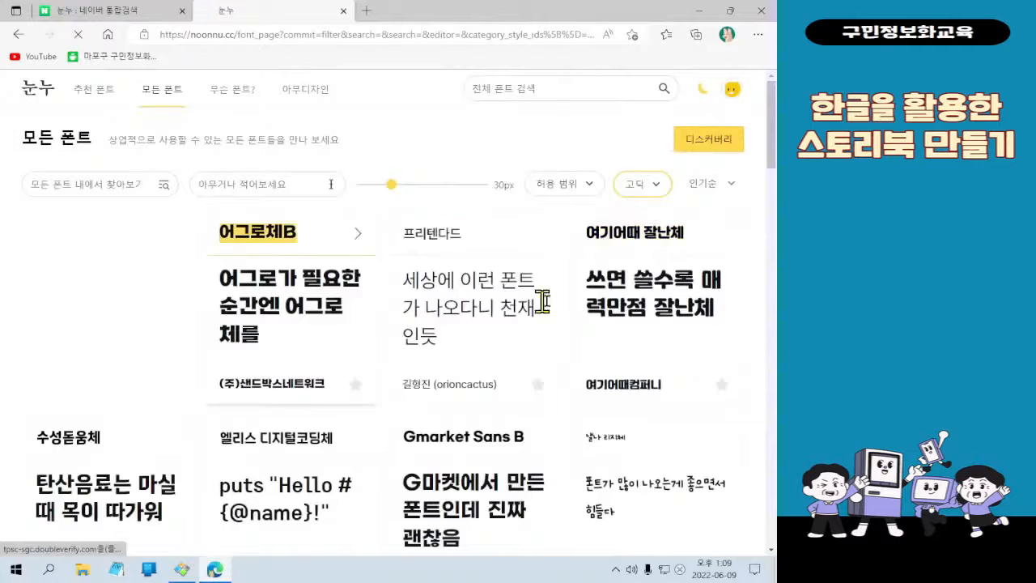
# Look through the 고딕 fonts and check the sample storybook cover in the image viewer before returning to the browser
pyautogui.scroll(-1, 629, 298)
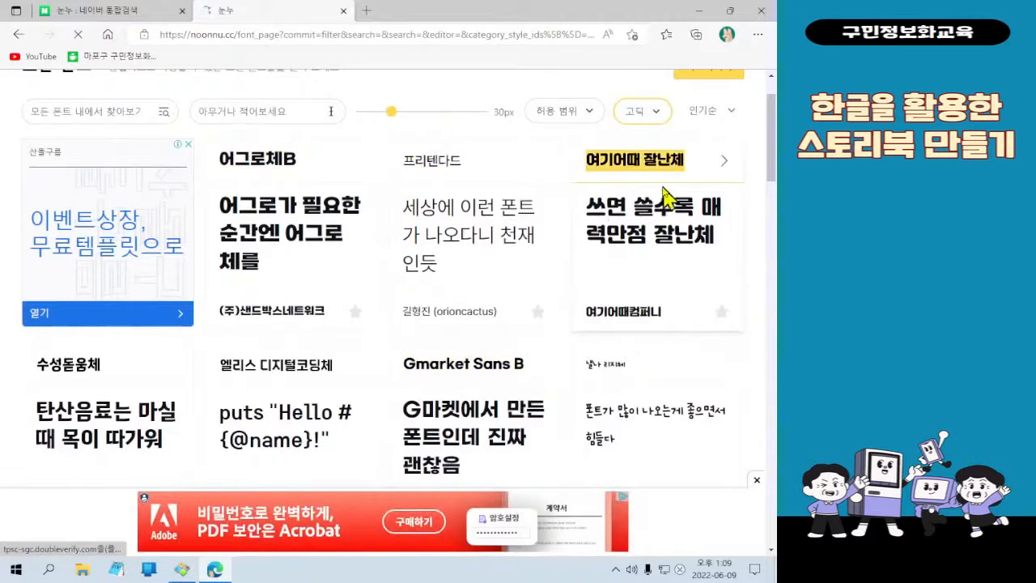
pyautogui.scroll(-1, 527, 200)
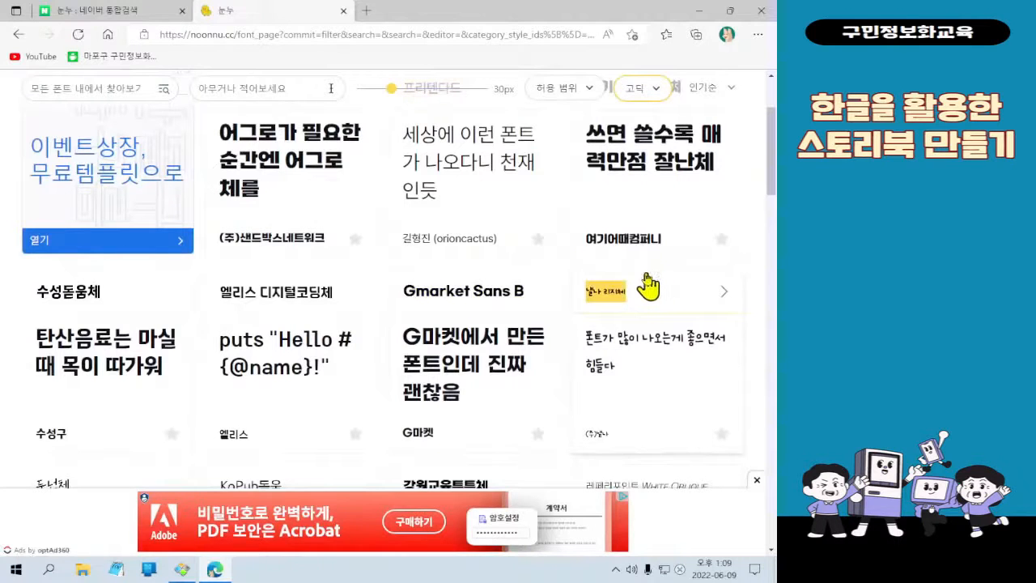
pyautogui.scroll(-2, 335, 328)
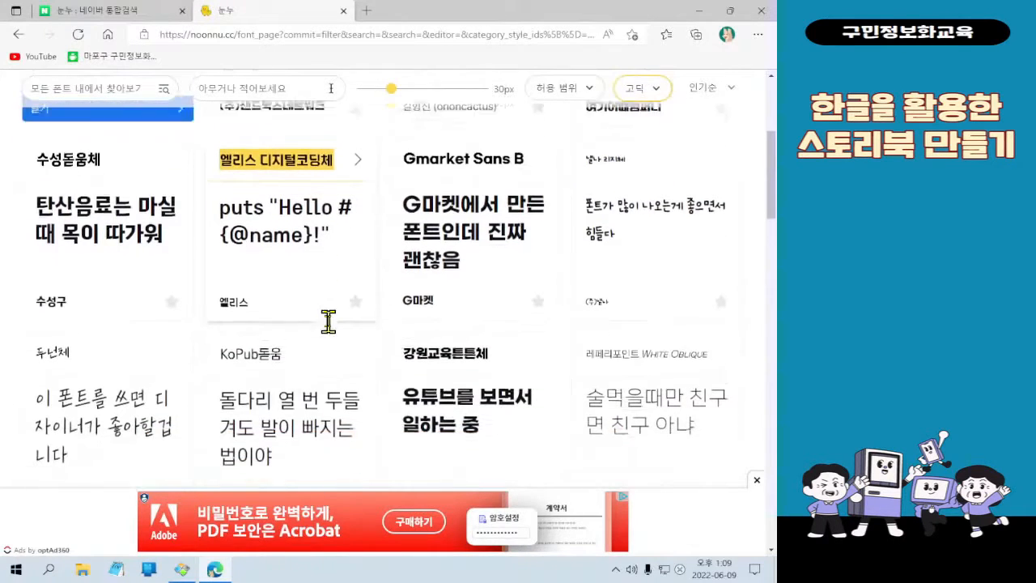
pyautogui.click(192, 569)
pyautogui.moveTo(744, 11)
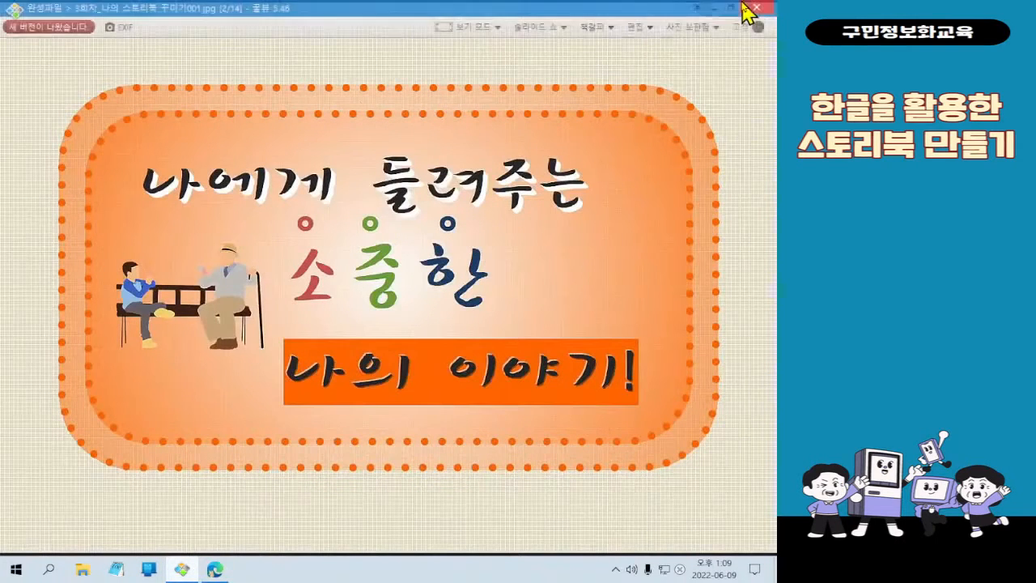
pyautogui.click(714, 8)
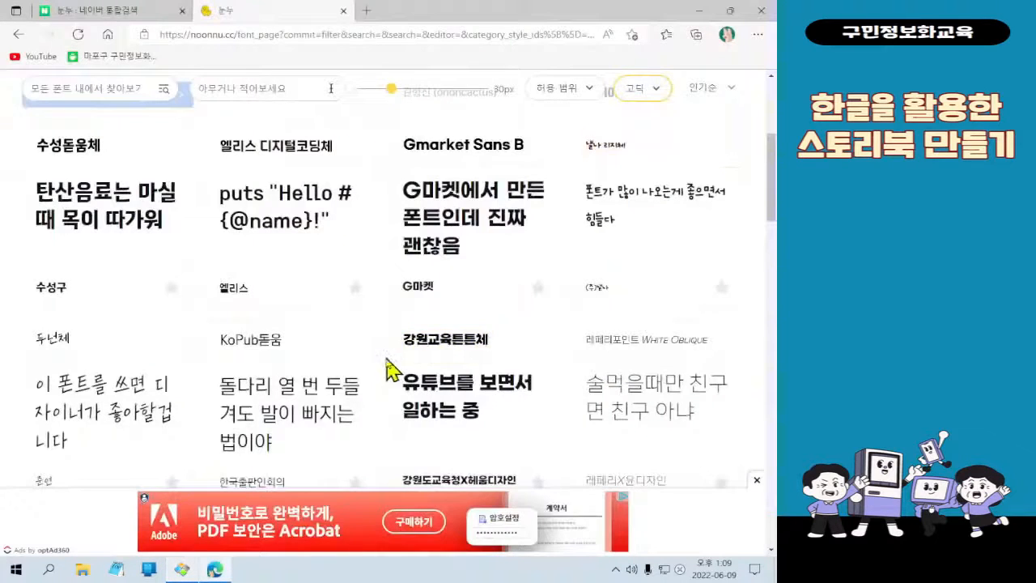
# Open the detail page of the 여기어때 잘난체 font
pyautogui.scroll(2, 378, 353)
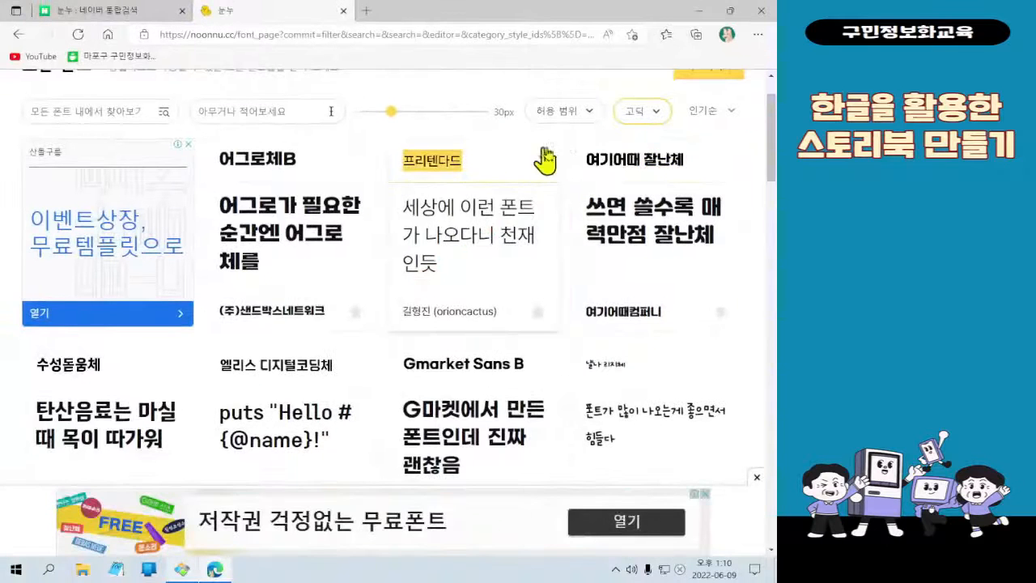
pyautogui.click(589, 162)
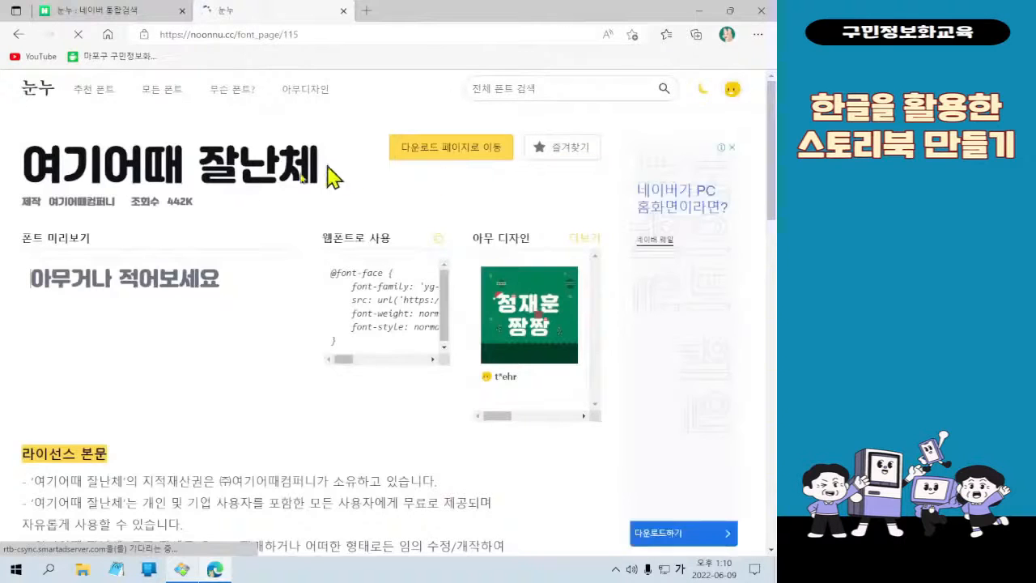
# Preview the font with the two-line text "안녕하세요~" and "반갑습니다^^"
pyautogui.click(93, 288)
pyautogui.click(95, 289)
pyautogui.press('Hangul')
pyautogui.write('DK')
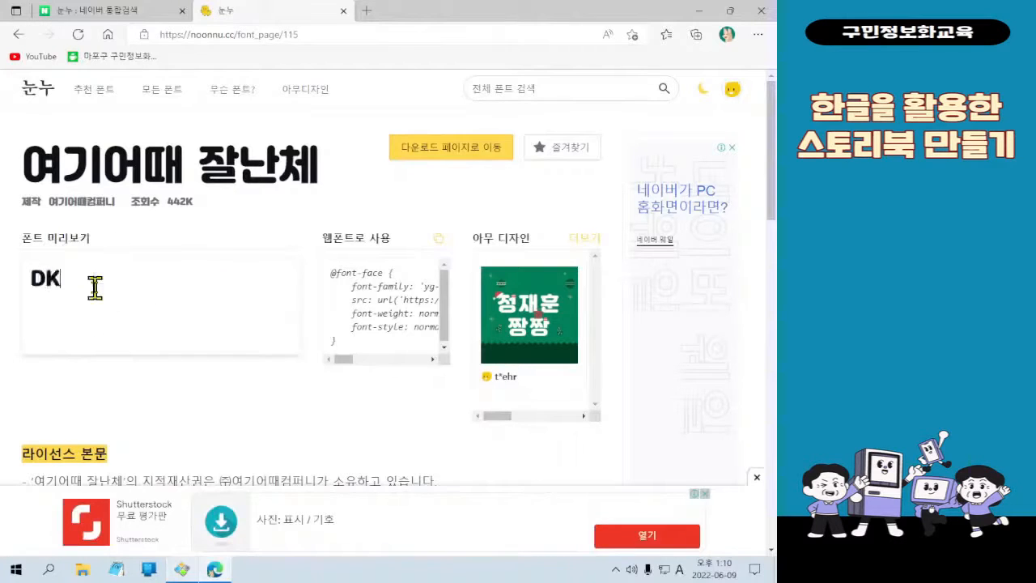
pyautogui.press('BackSpace')
pyautogui.press('Hangul')
pyautogui.press('BackSpace')
pyautogui.write('안녕하세요')
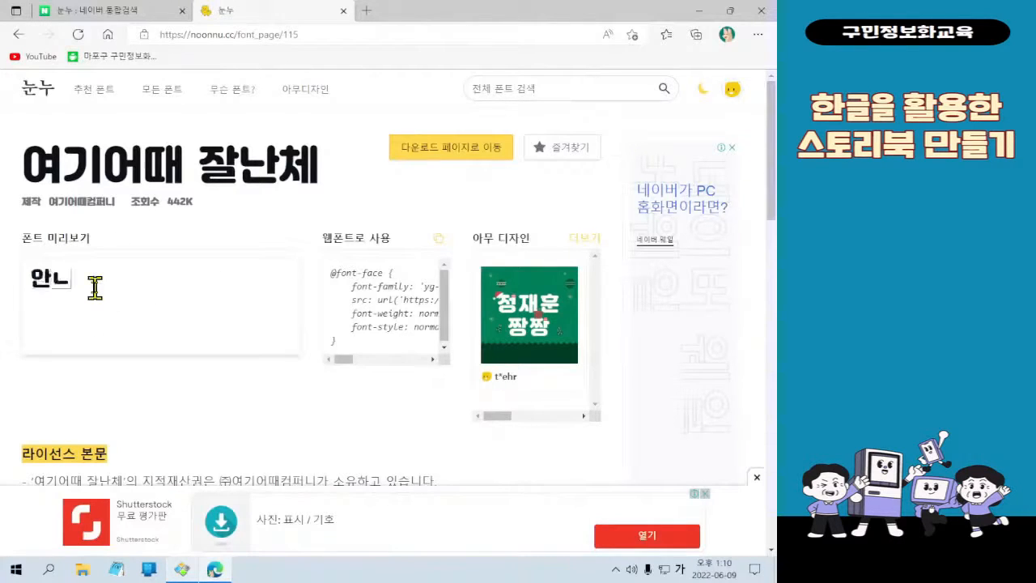
pyautogui.write('~')
pyautogui.press('Return')
pyautogui.write('반갑습니')
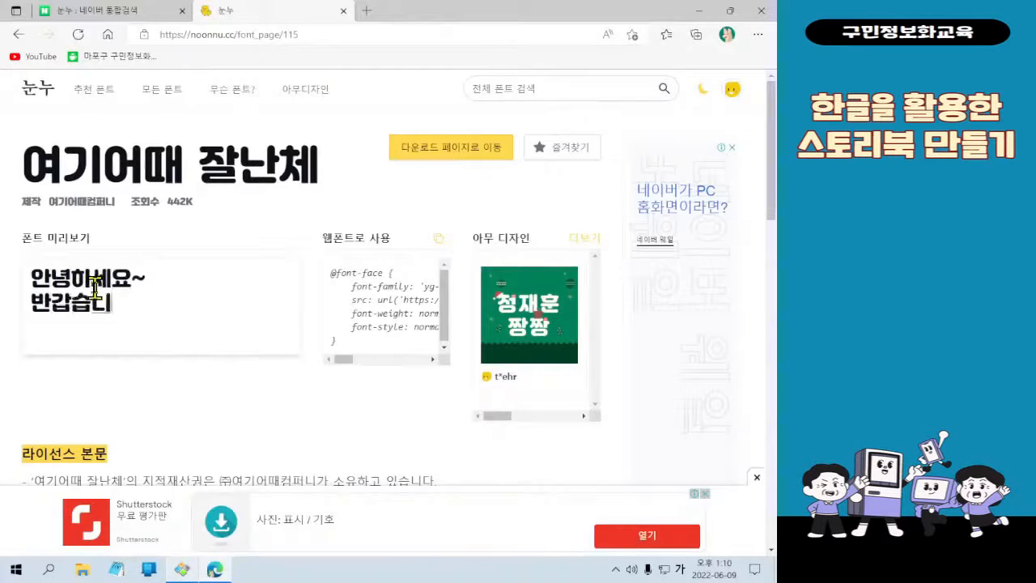
pyautogui.write('다^^')
pyautogui.hotkey('ctrl', '2')
pyautogui.moveTo(6, 240)
pyautogui.mouseDown()
pyautogui.moveTo(139, 323)
pyautogui.moveTo(212, 340)
pyautogui.mouseUp()
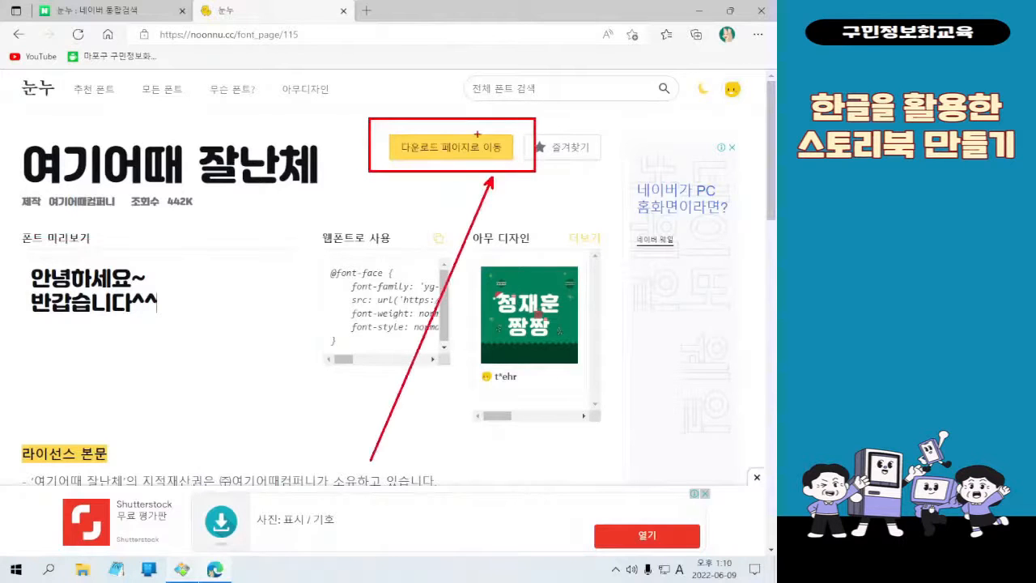
# Go to the download page of the 여기어때 잘난체 font and download its TTF version
pyautogui.click(476, 147)
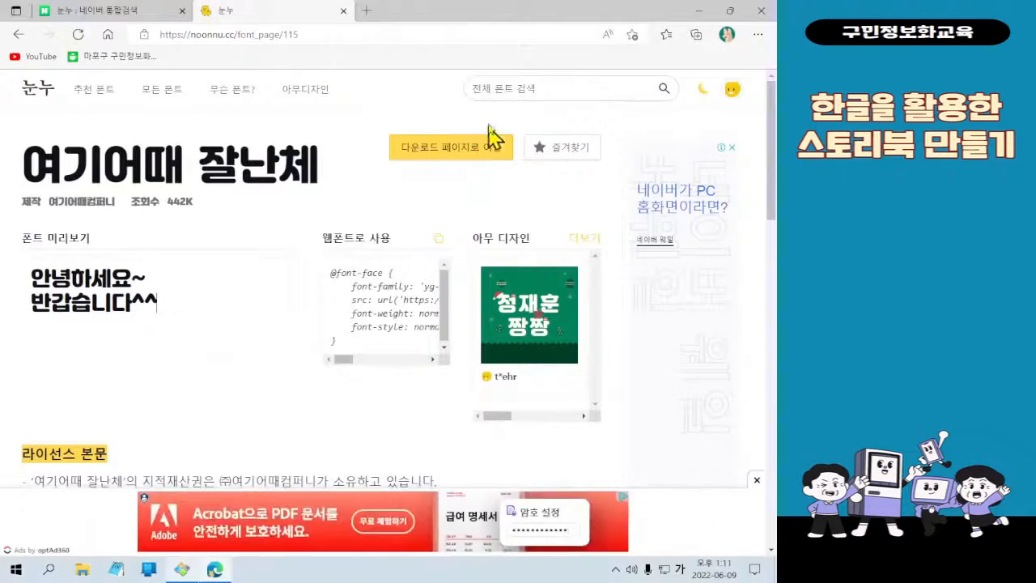
pyautogui.click(488, 148)
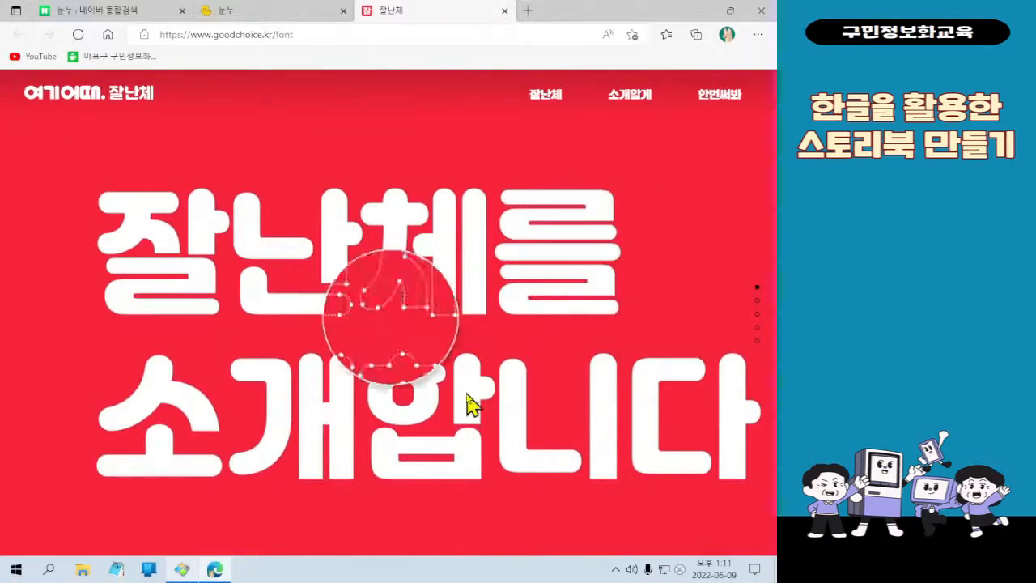
pyautogui.scroll(-1, 696, 194)
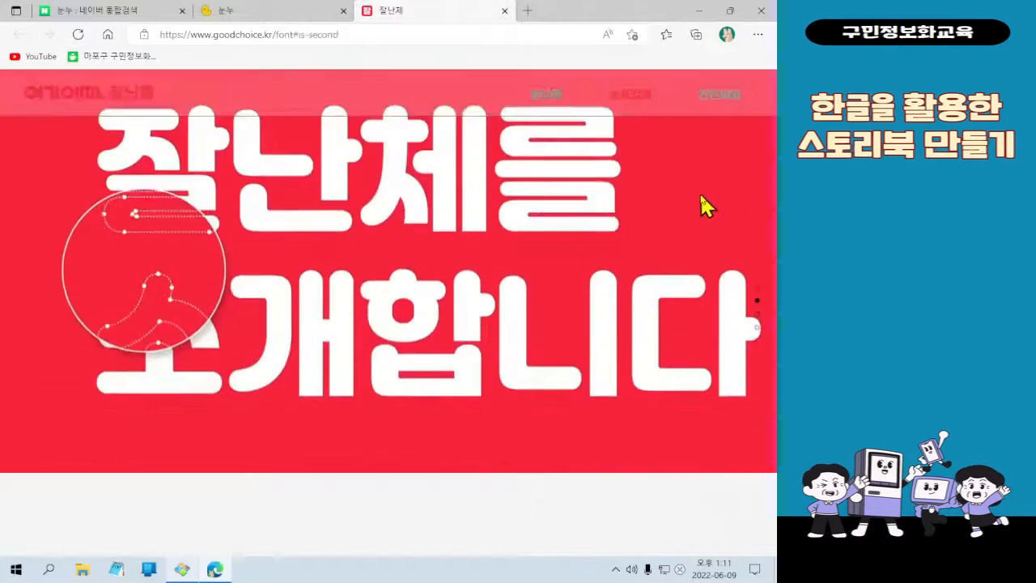
pyautogui.scroll(-1, 701, 194)
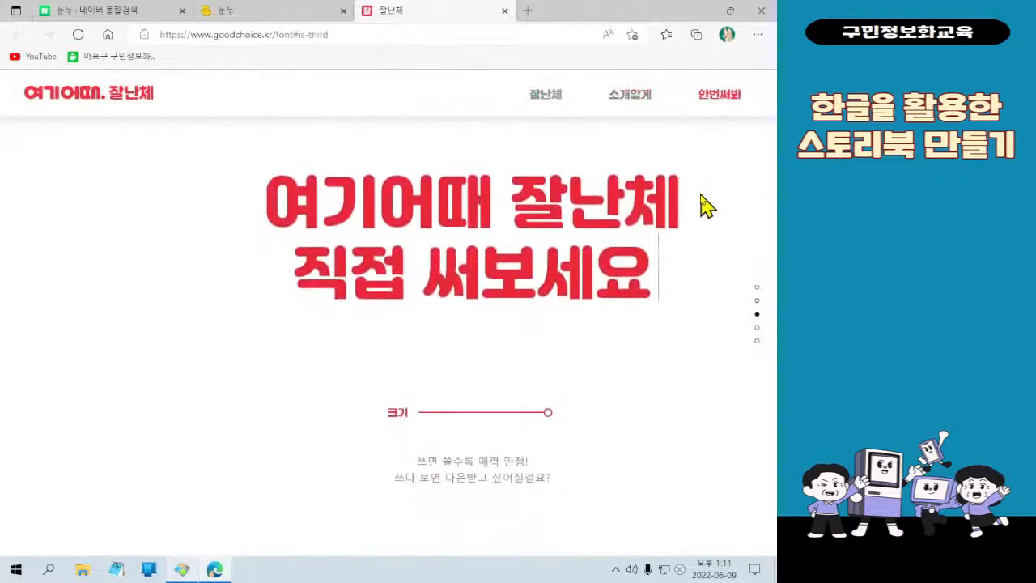
pyautogui.scroll(-1, 597, 352)
pyautogui.scroll(-1, 586, 368)
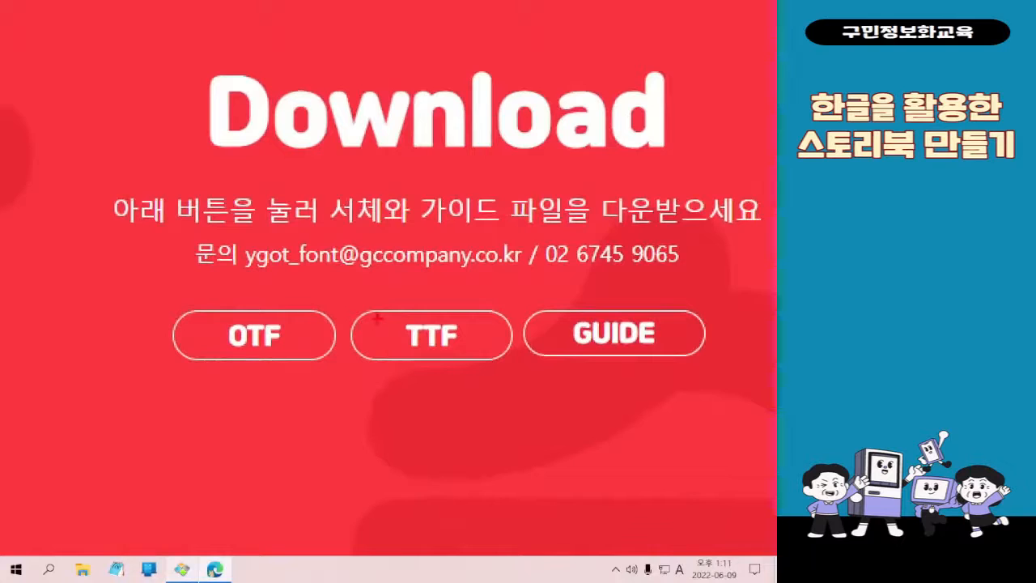
pyautogui.moveTo(345, 290)
pyautogui.mouseDown()
pyautogui.moveTo(510, 390)
pyautogui.moveTo(365, 556)
pyautogui.mouseUp()
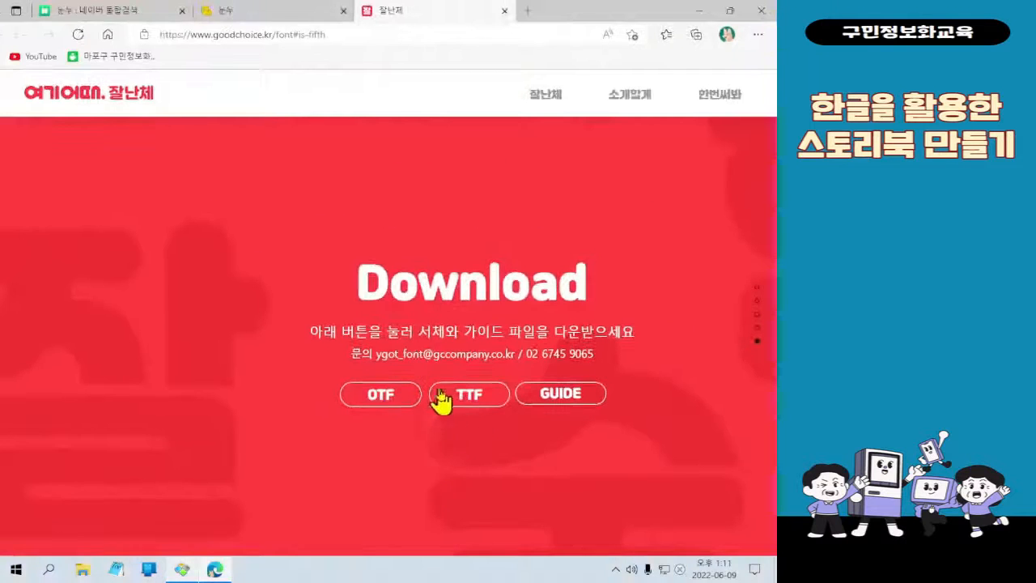
pyautogui.click(453, 395)
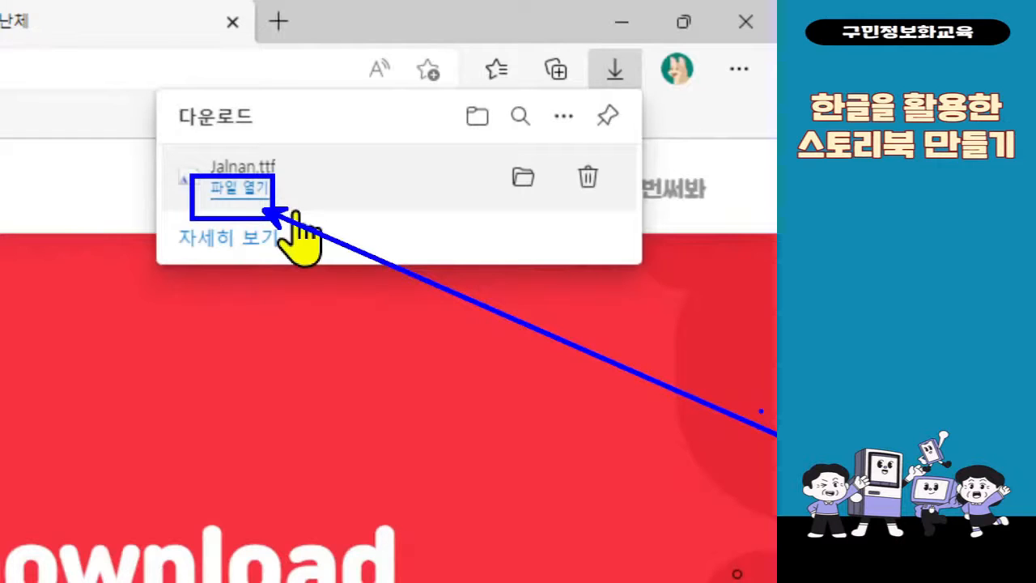
# Open the downloaded Jalnan.ttf from the browser's download list, install the font and close its preview
pyautogui.press('Escape')
pyautogui.hotkey('ctrl', '4')
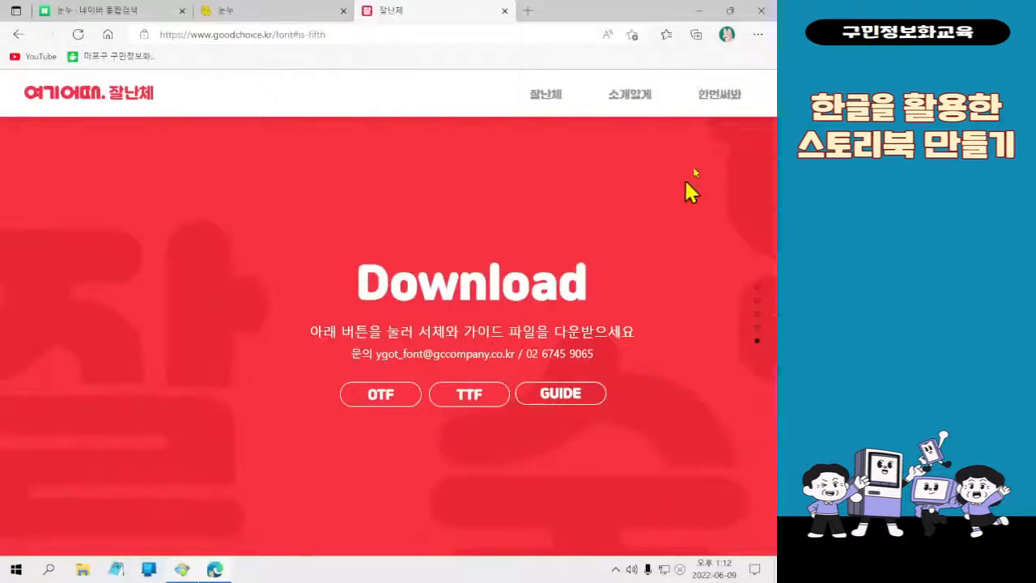
pyautogui.click(757, 34)
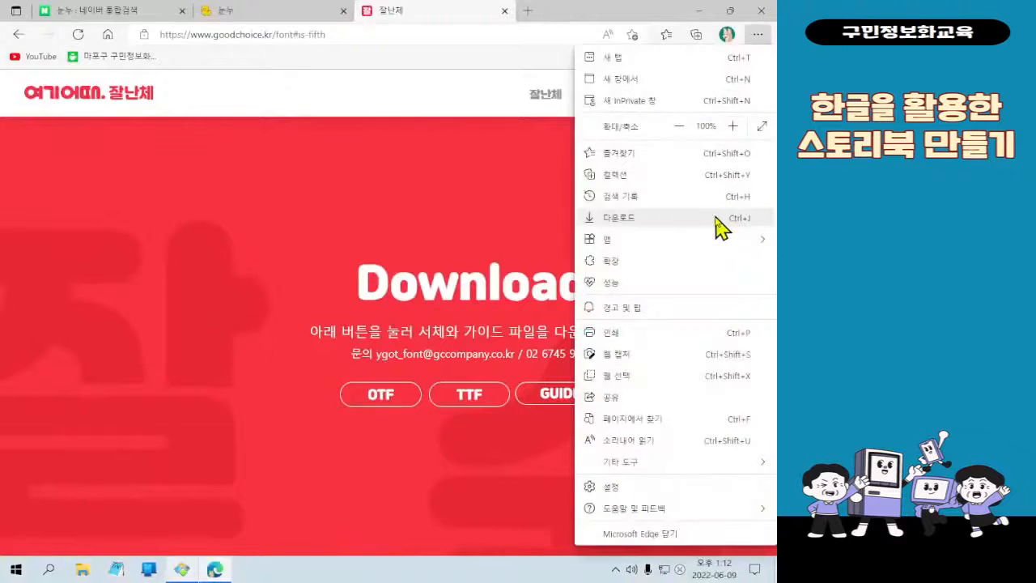
pyautogui.click(715, 217)
pyautogui.click(510, 95)
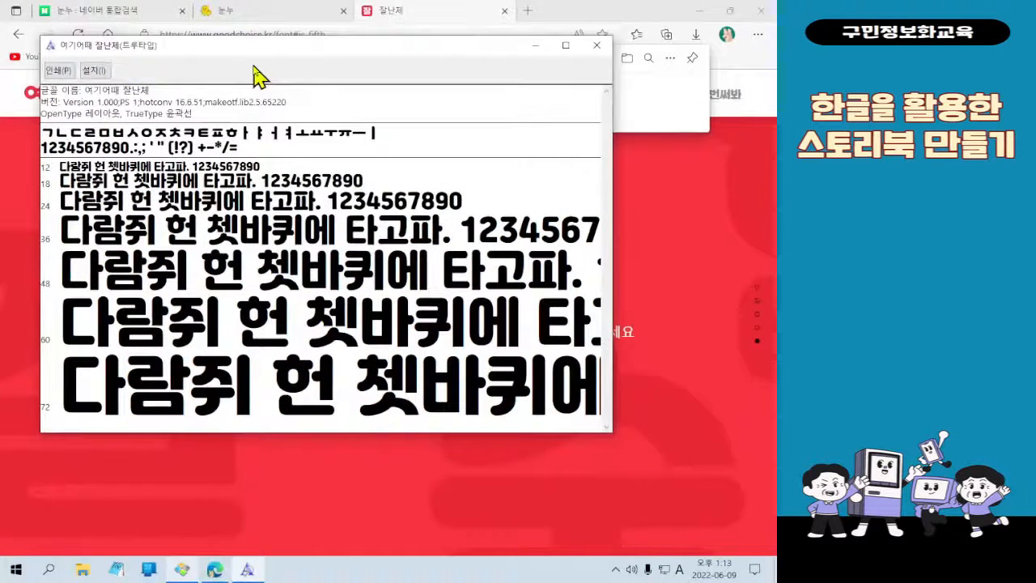
pyautogui.click(94, 70)
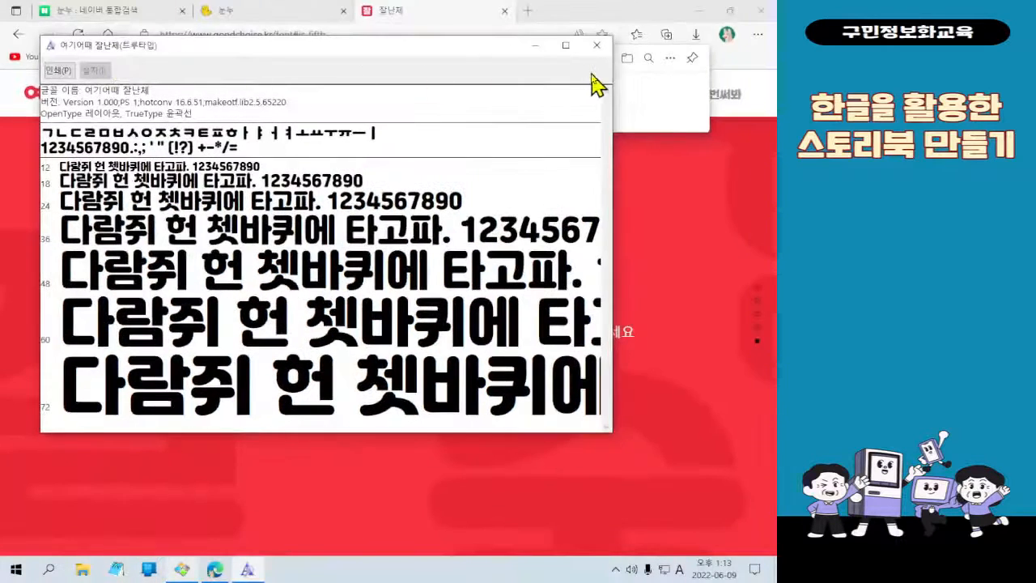
pyautogui.click(597, 45)
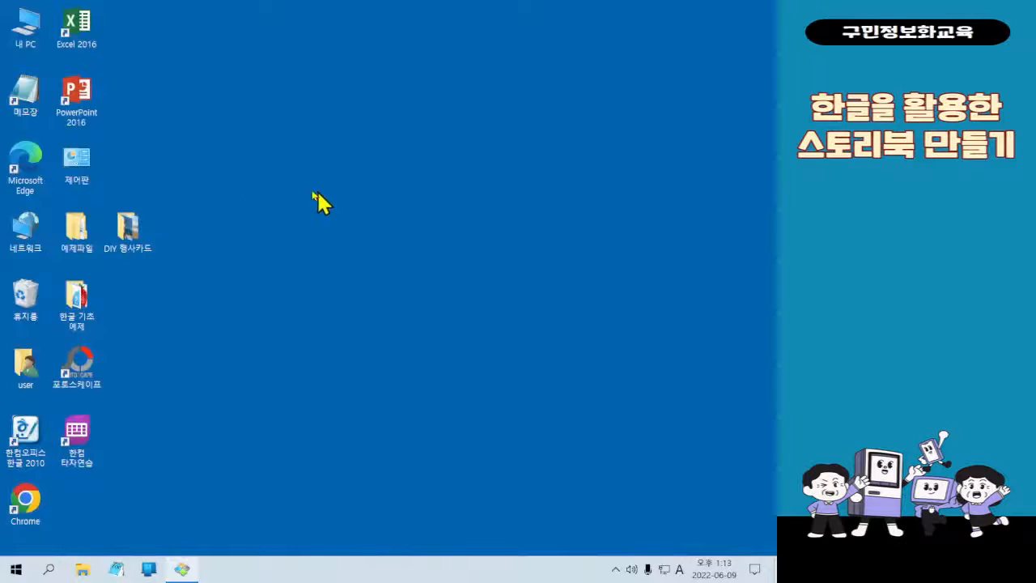
# Open the 다운로드 folder through 내 PC and locate the Jalnan font file
pyautogui.keyDown('ctrl'); pyautogui.scroll(3, 44, 61); pyautogui.keyUp('ctrl')
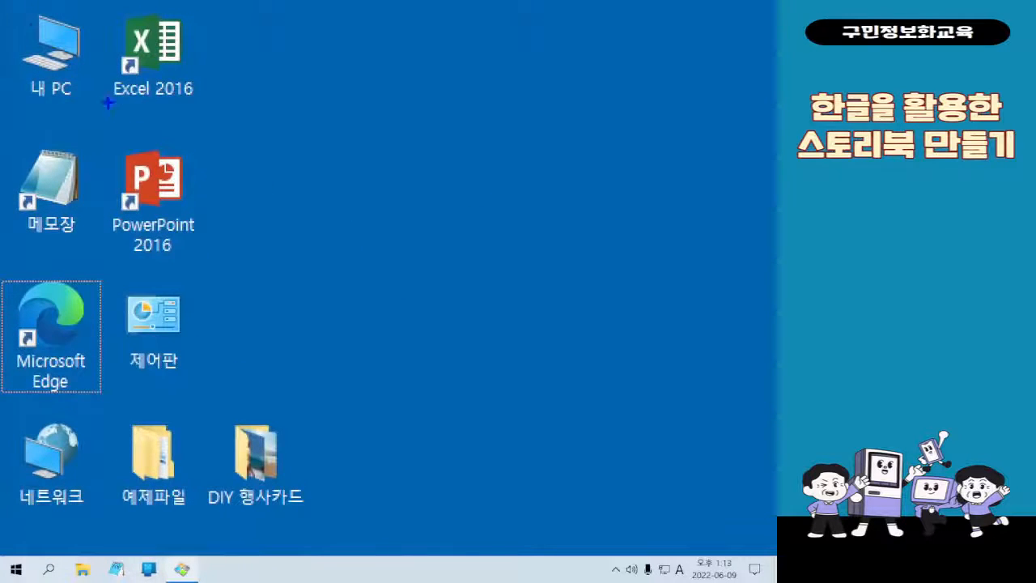
pyautogui.press('r')
pyautogui.moveTo(13, 4)
pyautogui.keyDown('ctrl'); pyautogui.mouseDown()
pyautogui.moveTo(107, 125)
pyautogui.moveTo(662, 316)
pyautogui.mouseUp(); pyautogui.keyUp('ctrl')
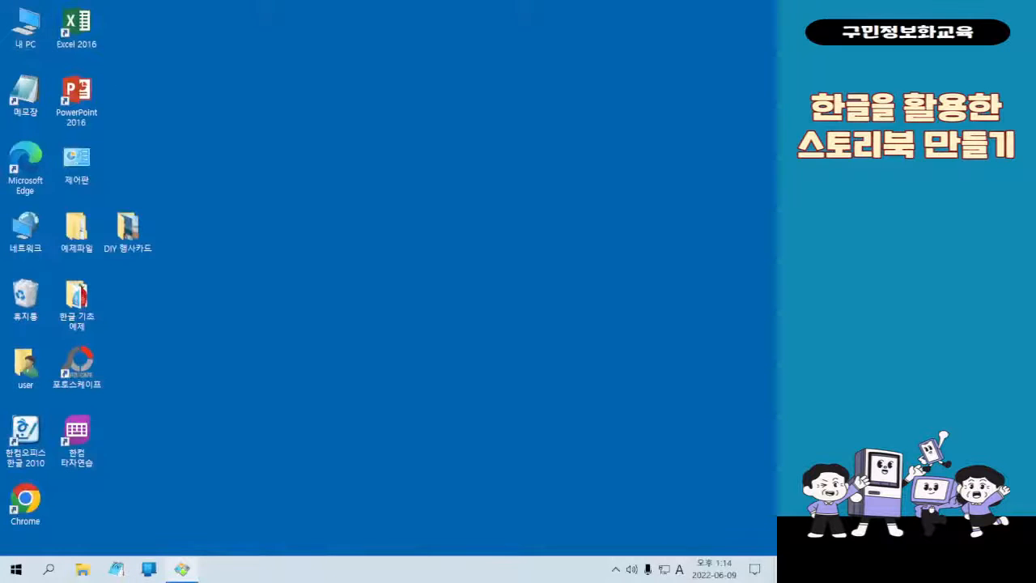
pyautogui.moveTo(0, 162); pyautogui.dragTo(363, 87)
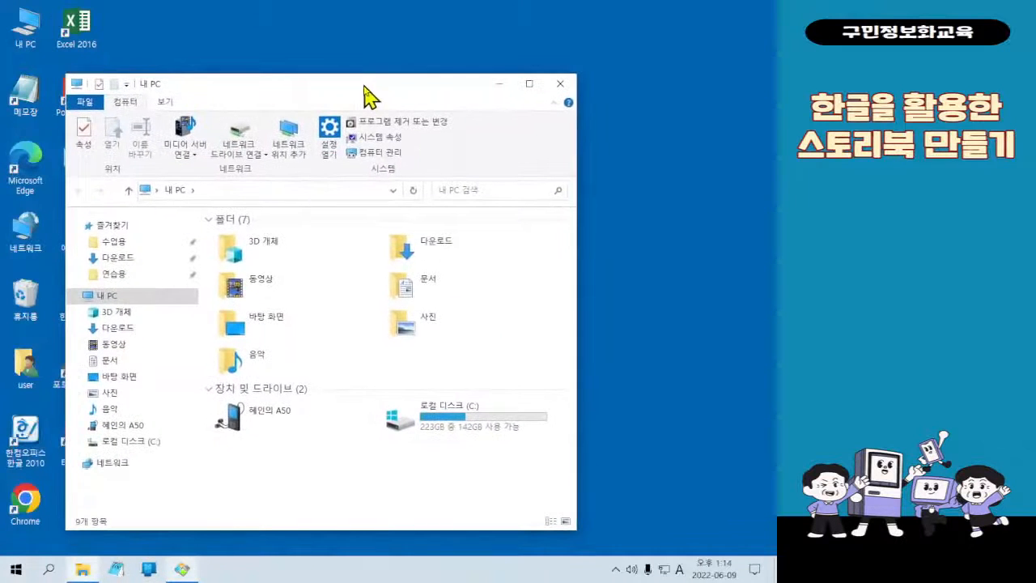
pyautogui.click(109, 257)
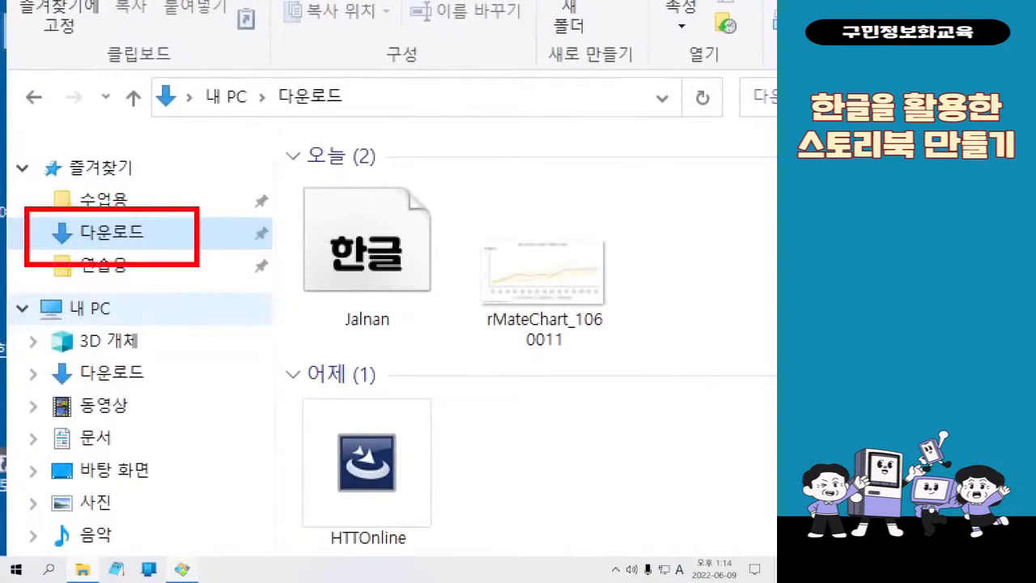
pyautogui.moveTo(279, 145); pyautogui.dragTo(454, 350)
pyautogui.moveTo(255, 305)
pyautogui.mouseDown()
pyautogui.moveTo(280, 305)
pyautogui.moveTo(199, 264)
pyautogui.mouseUp()
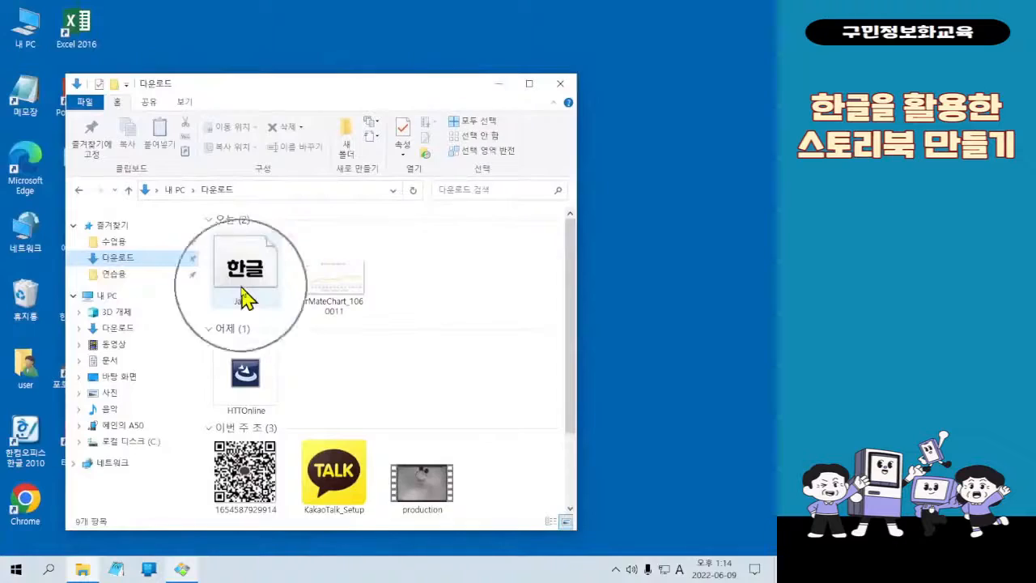
# Preview the Jalnan font file with its install option, then close the preview and the folder window
pyautogui.doubleClick(245, 297)
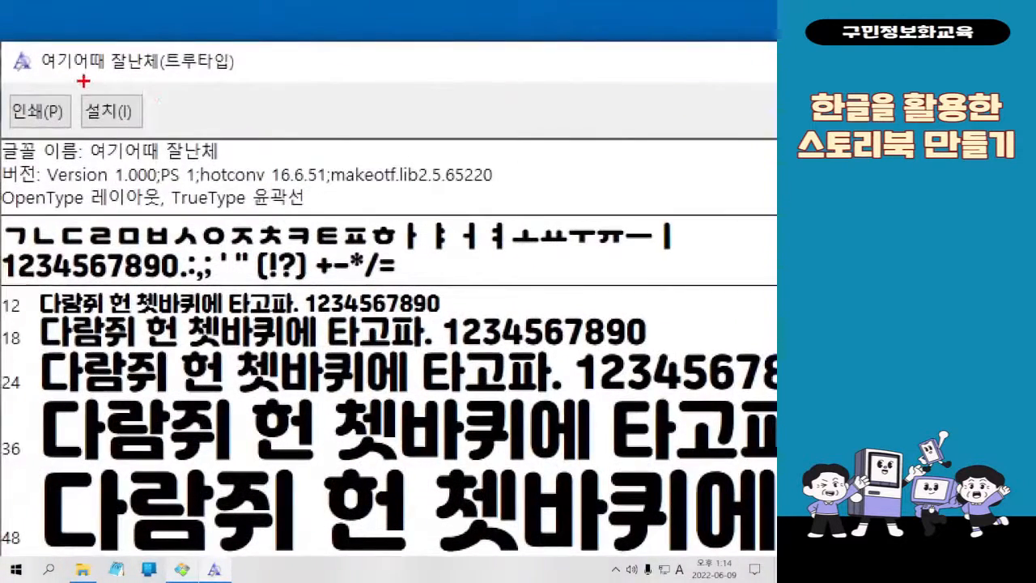
pyautogui.moveTo(81, 79); pyautogui.dragTo(174, 146)
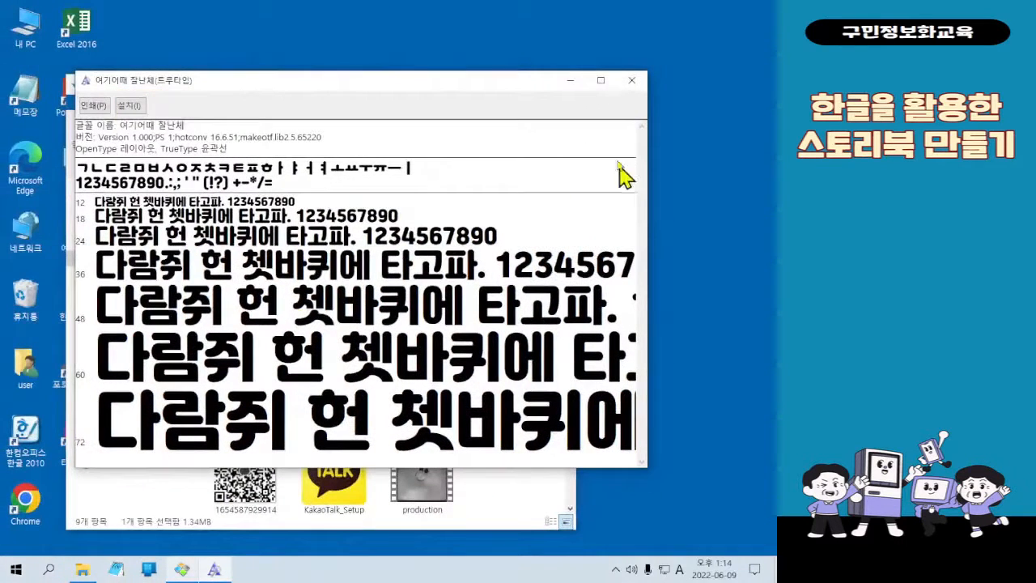
pyautogui.click(630, 80)
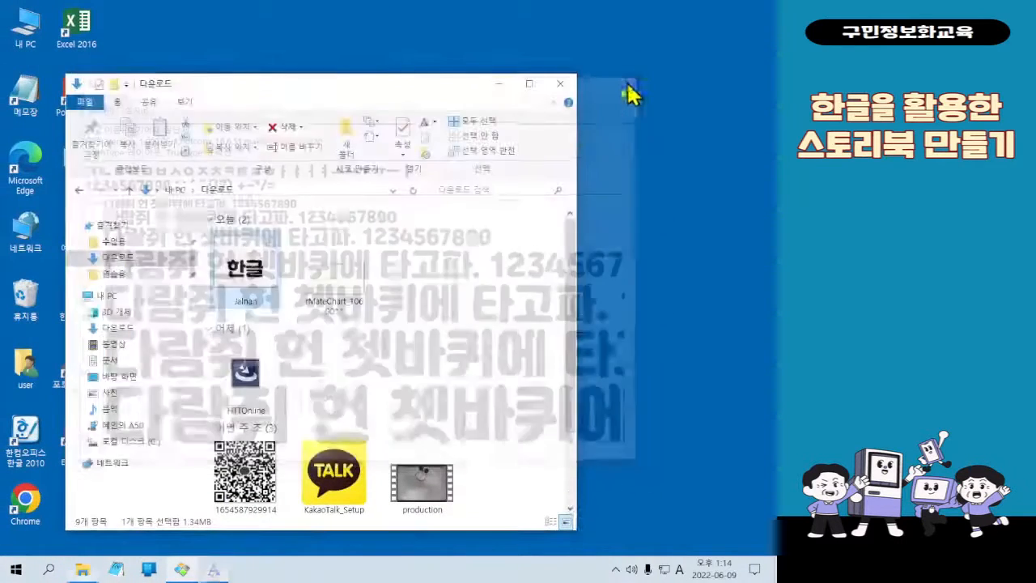
pyautogui.click(558, 87)
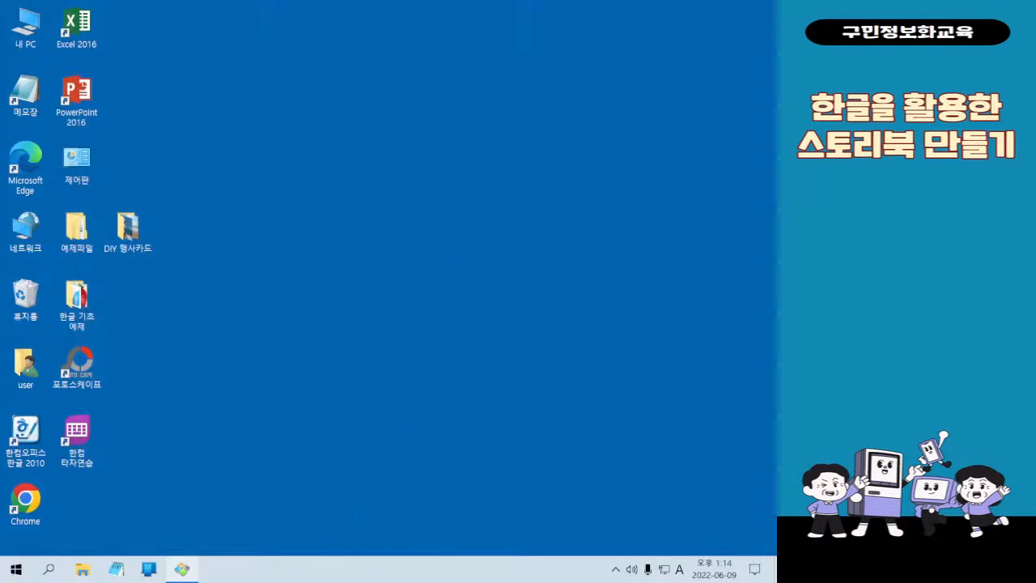
# Start 한컴오피스 한글 2010 from the desktop with a blank document
pyautogui.press('Hangul')
pyautogui.hotkey('ctrl', '1')
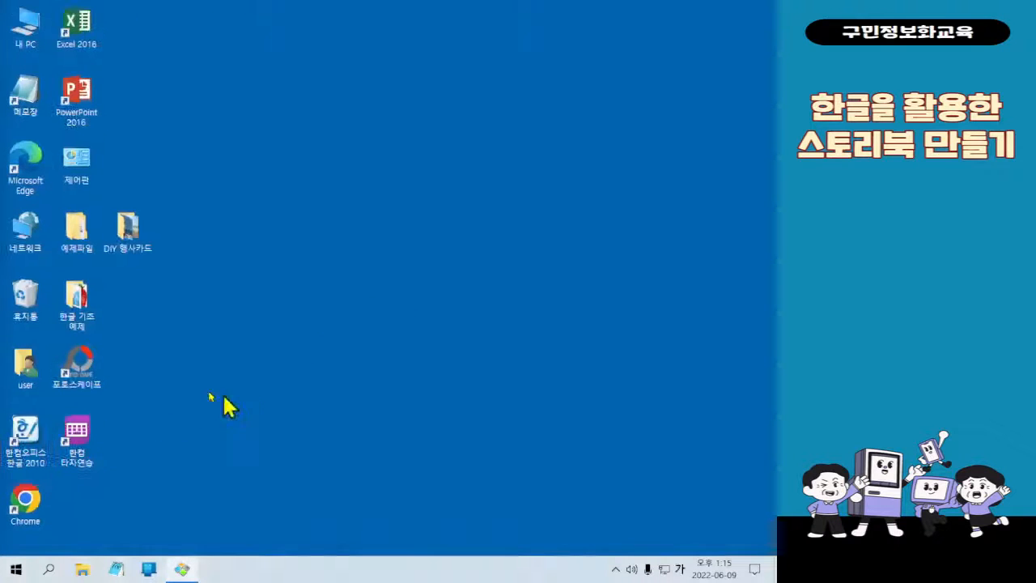
pyautogui.doubleClick(27, 443)
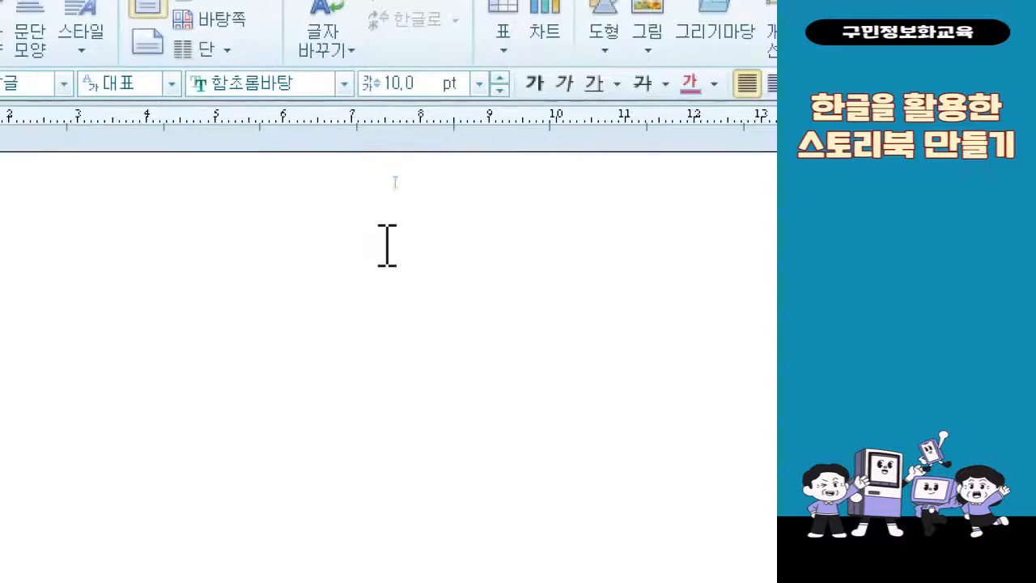
# Look through the full font list for the installed 여기어때 잘난체 font and close the list without choosing a font
pyautogui.click(346, 85)
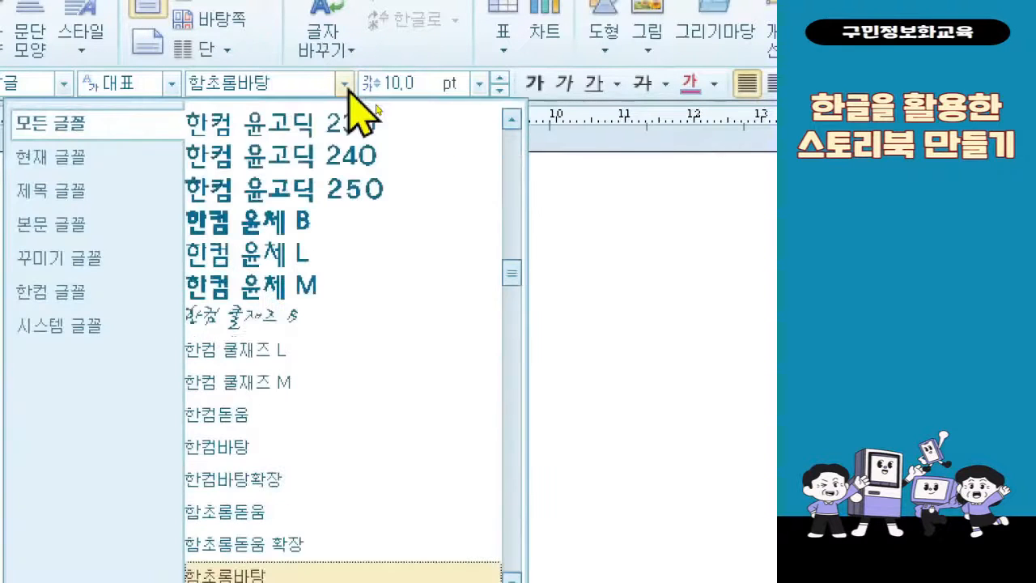
pyautogui.scroll(2, 390, 418)
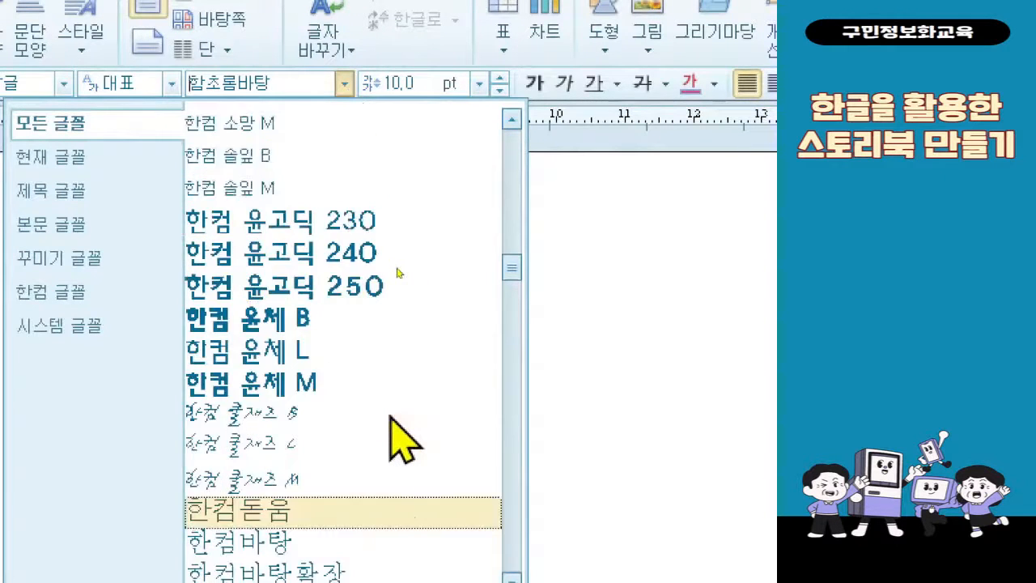
pyautogui.scroll(4, 390, 418)
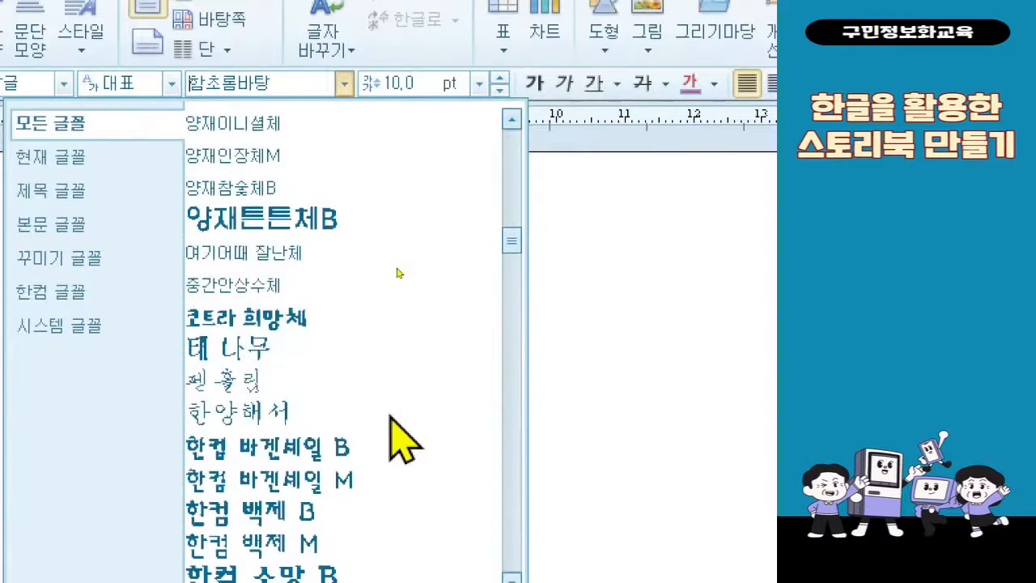
pyautogui.scroll(1, 390, 417)
pyautogui.scroll(3, 390, 417)
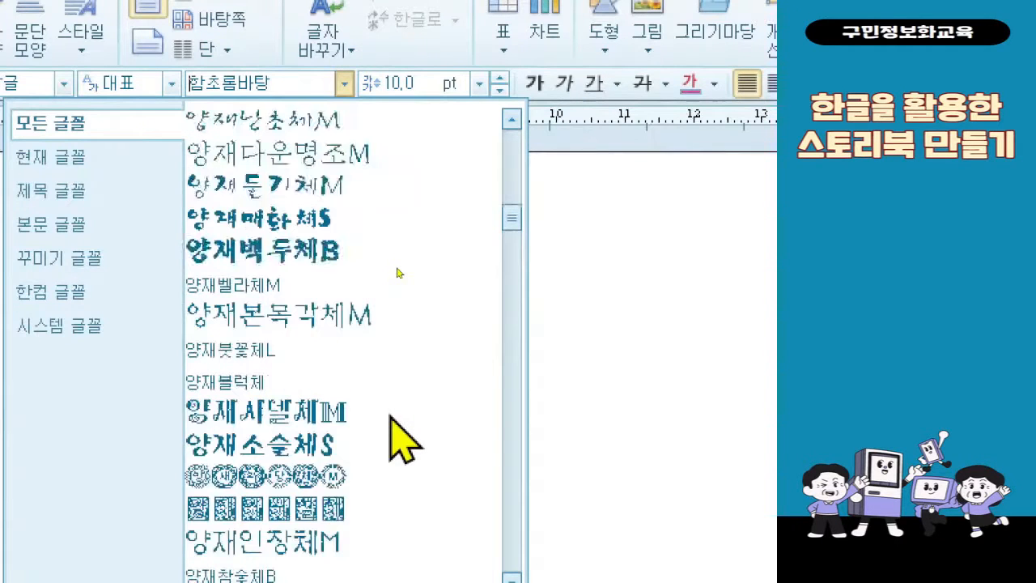
pyautogui.scroll(4, 390, 417)
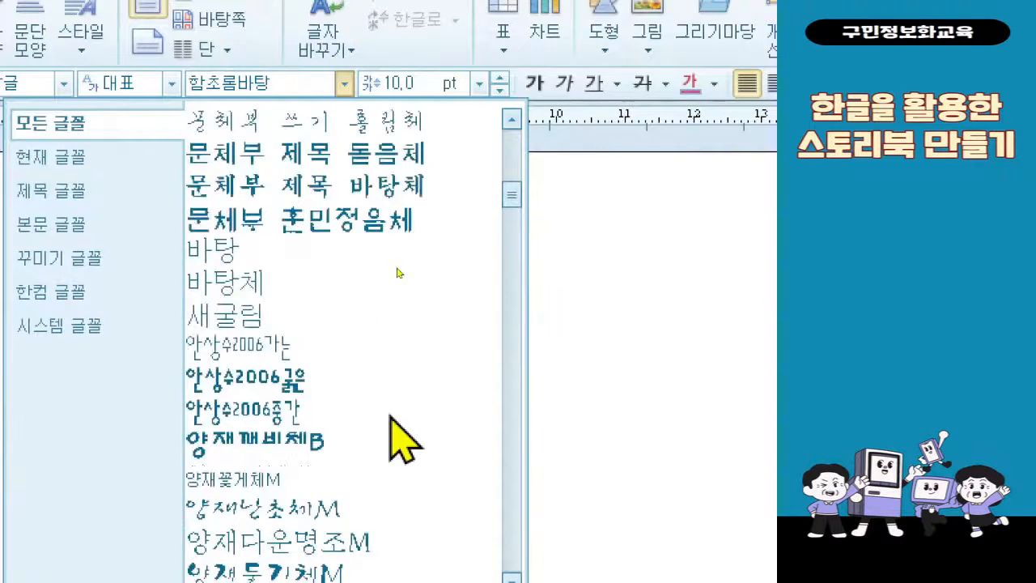
pyautogui.scroll(-5, 390, 417)
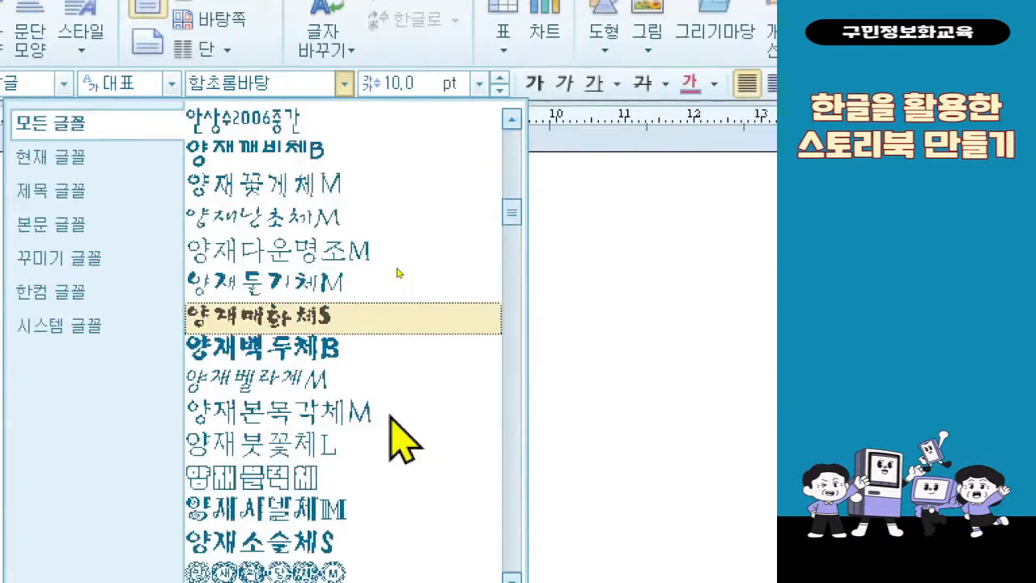
pyautogui.scroll(-1, 392, 421)
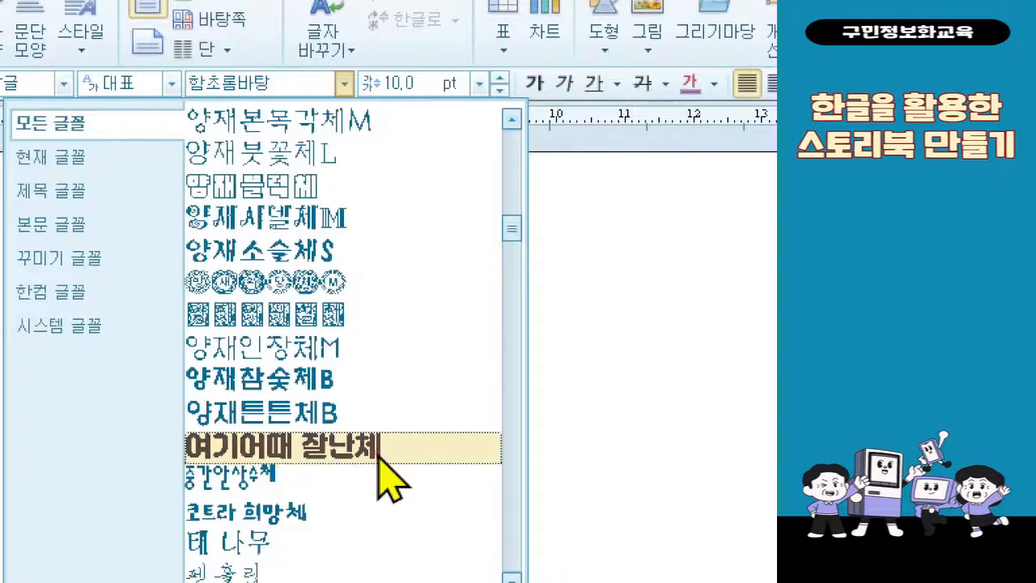
pyautogui.moveTo(157, 427); pyautogui.dragTo(416, 467)
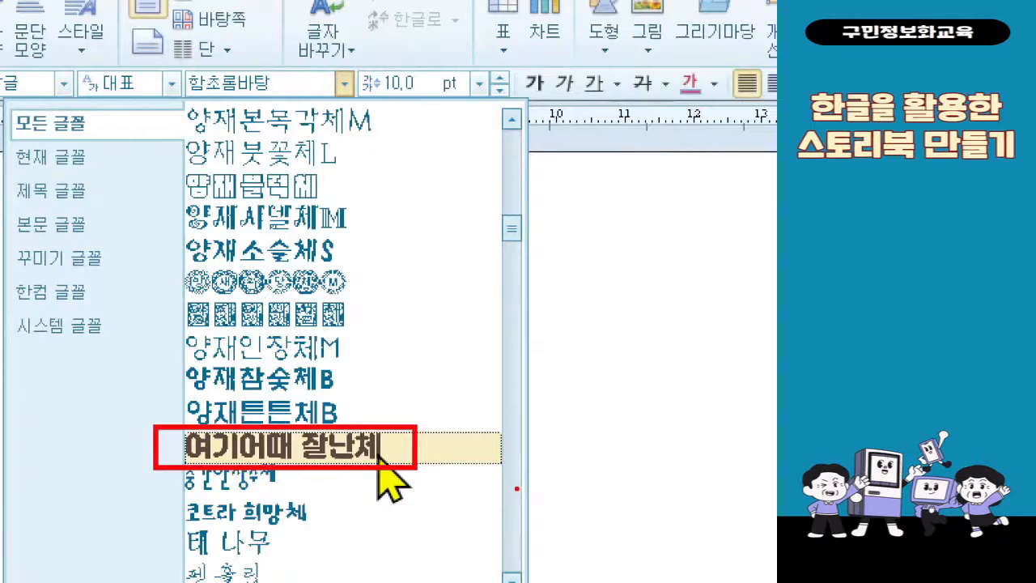
pyautogui.moveTo(407, 400); pyautogui.dragTo(447, 378)
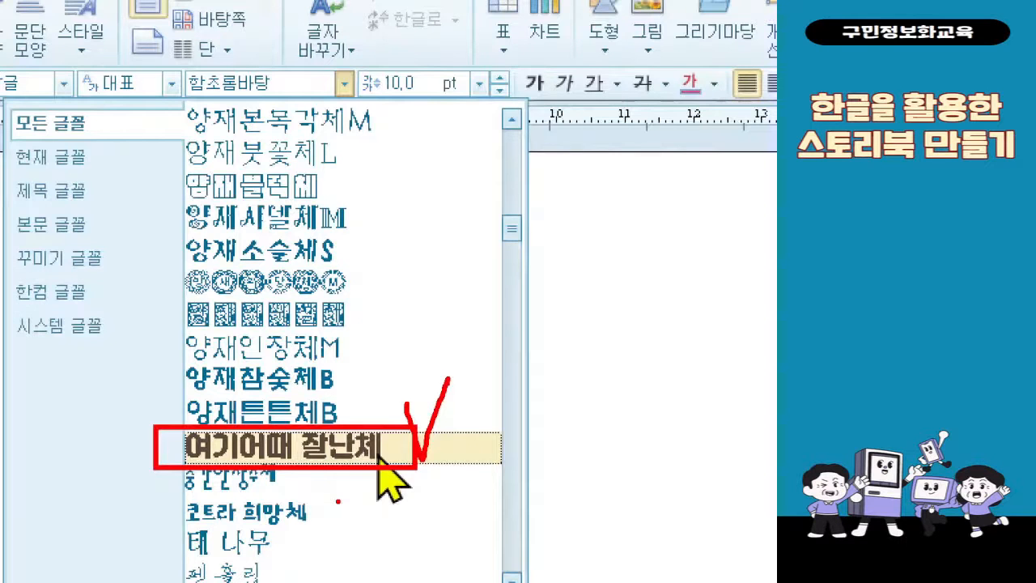
pyautogui.press('Escape')
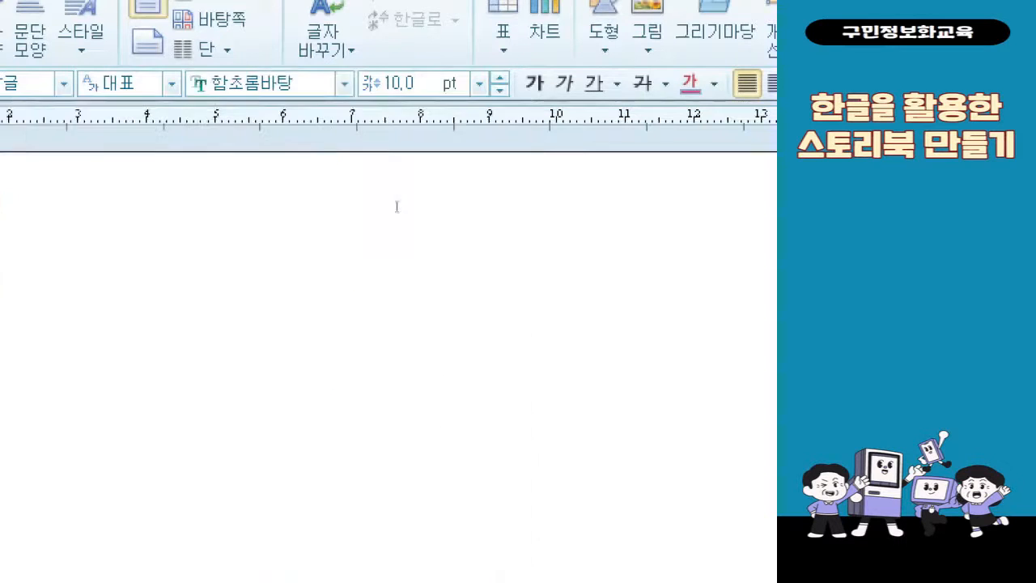
# Set the font of the blank document to 여기어때 잘난체
pyautogui.click(374, 101)
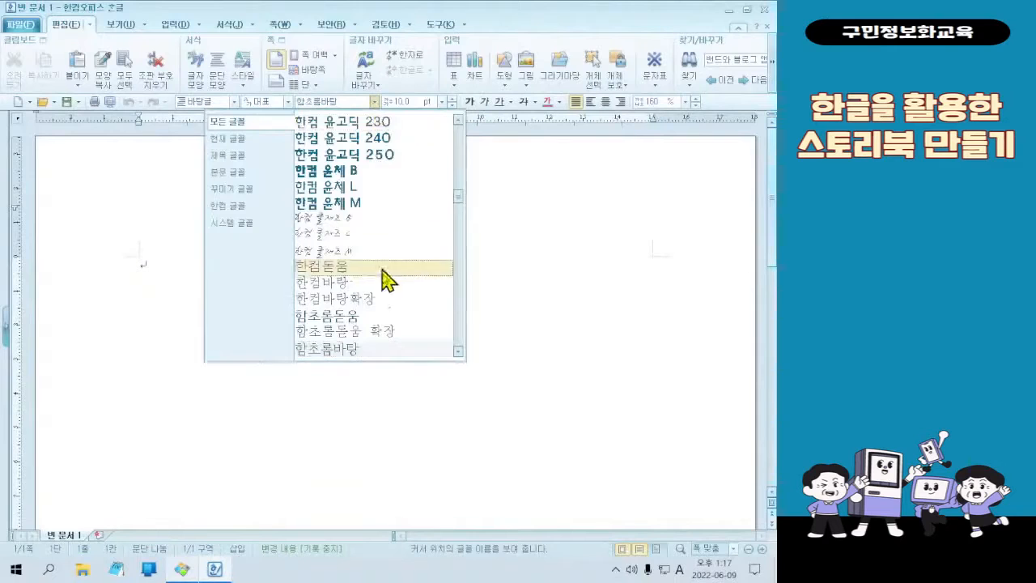
pyautogui.scroll(-2, 387, 298)
pyautogui.scroll(8, 388, 298)
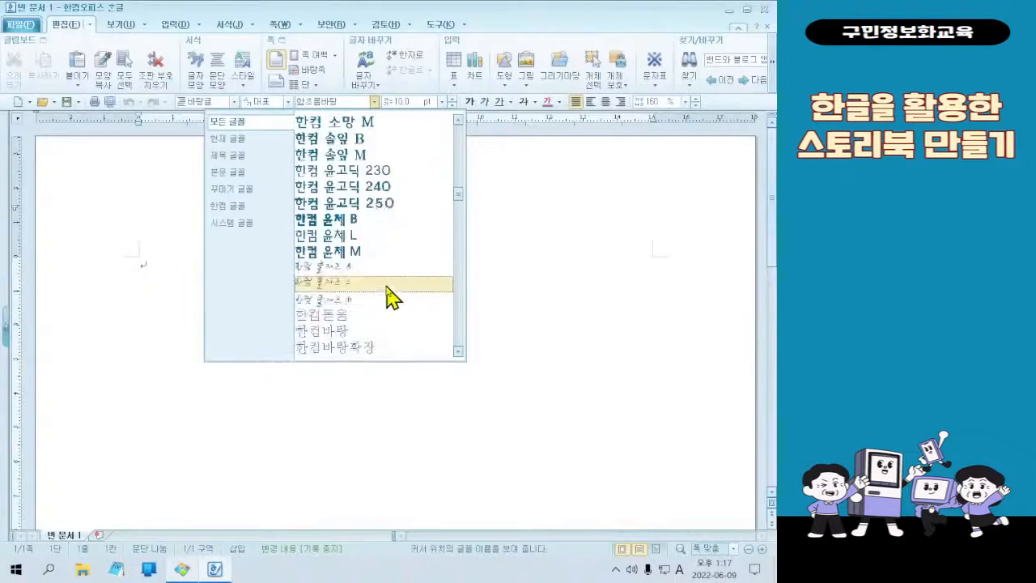
pyautogui.click(393, 233)
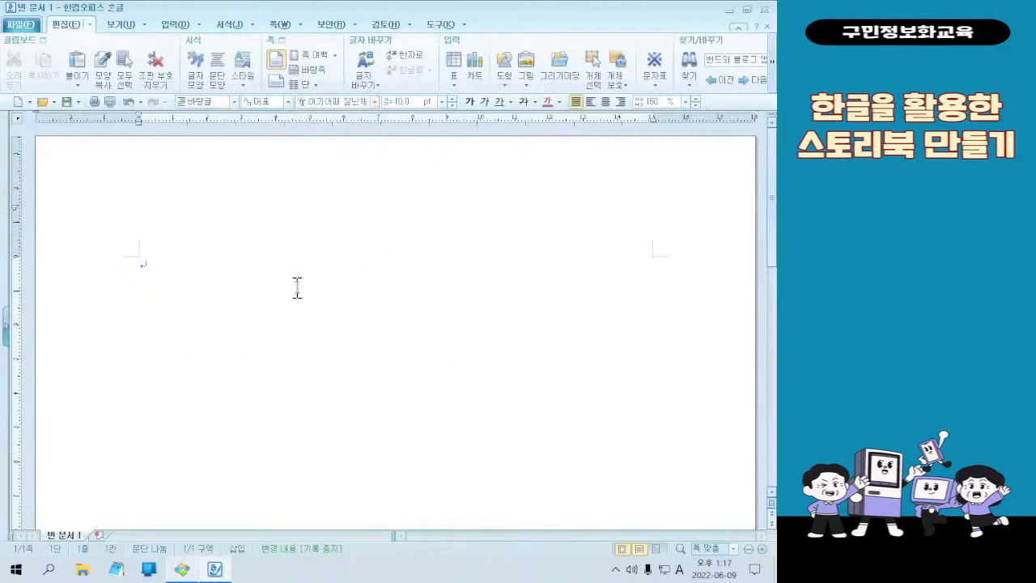
# Switch to the image viewer to look at the finished storybook cover, then minimize it and return to the blank document
pyautogui.click(204, 565)
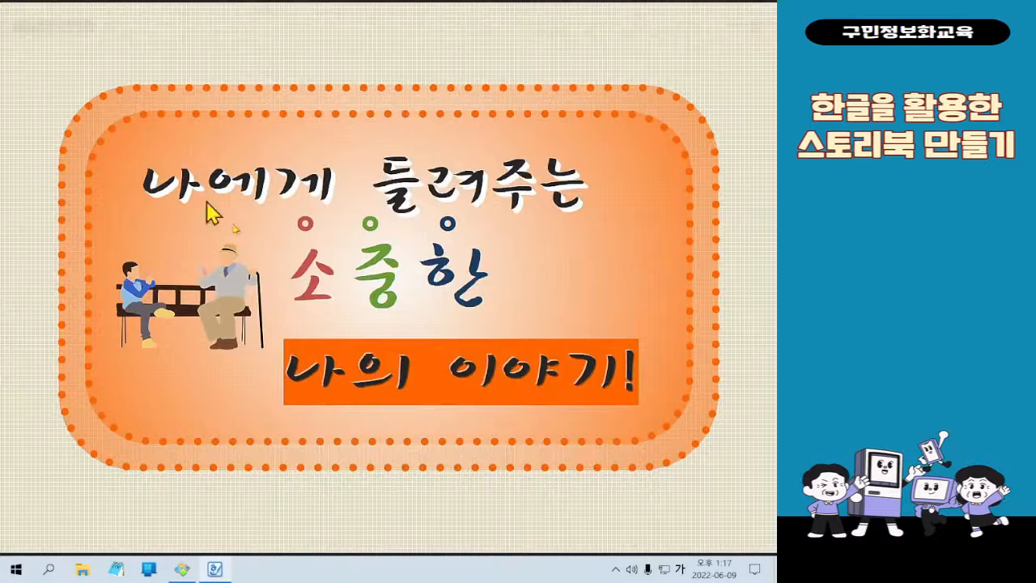
pyautogui.click(724, 8)
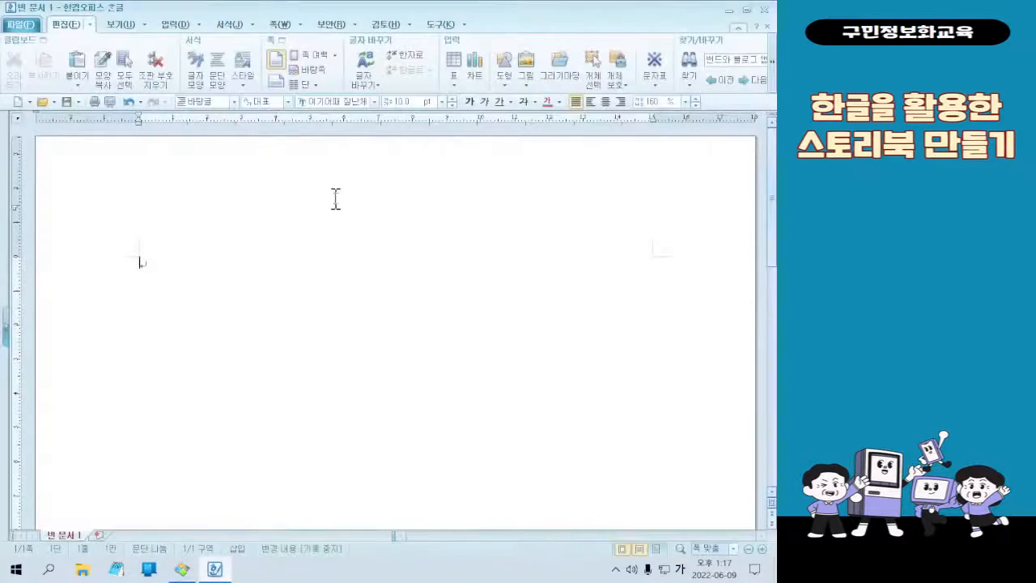
pyautogui.click(363, 364)
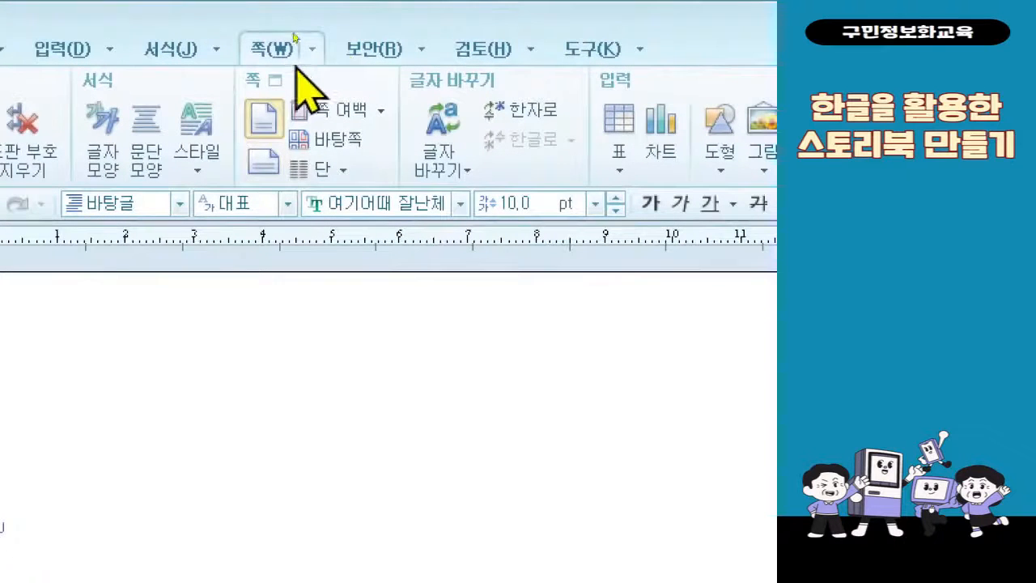
# Set the paper orientation of the A4 document to landscape (가로) in the 편집 용지 settings and apply it
pyautogui.click(310, 52)
pyautogui.moveTo(356, 52)
pyautogui.moveTo(317, 53)
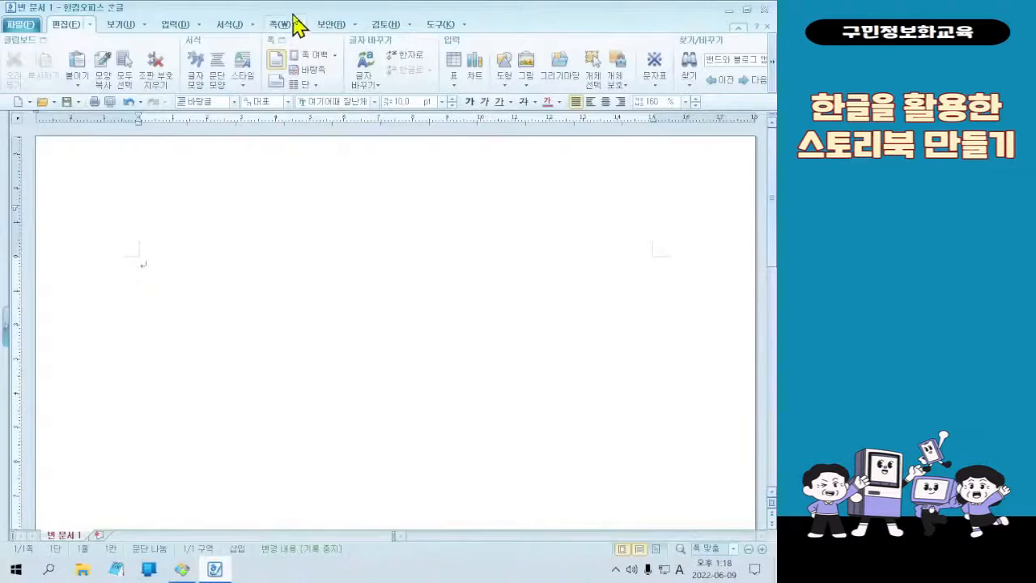
pyautogui.click(301, 26)
pyautogui.click(312, 45)
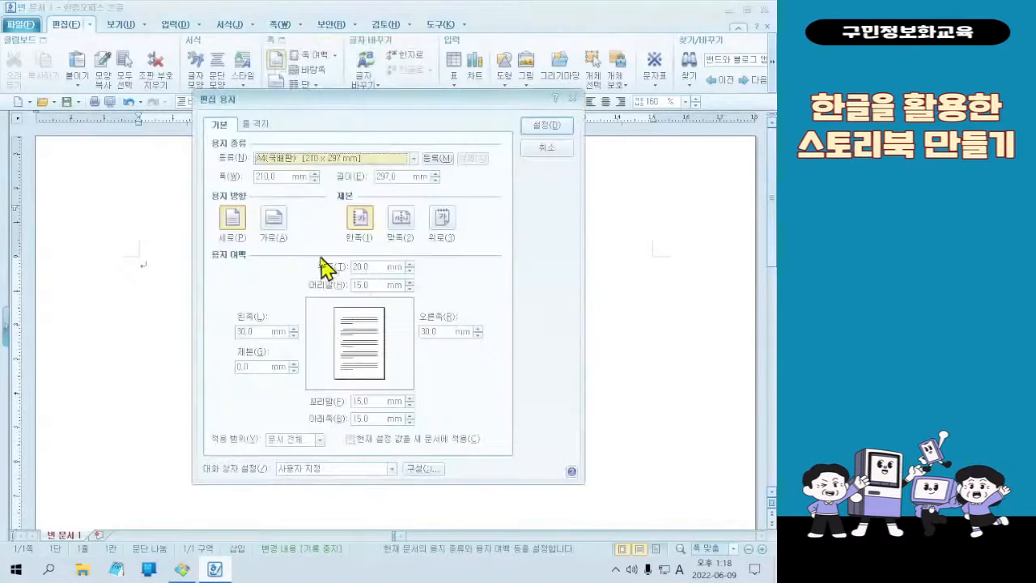
pyautogui.click(278, 226)
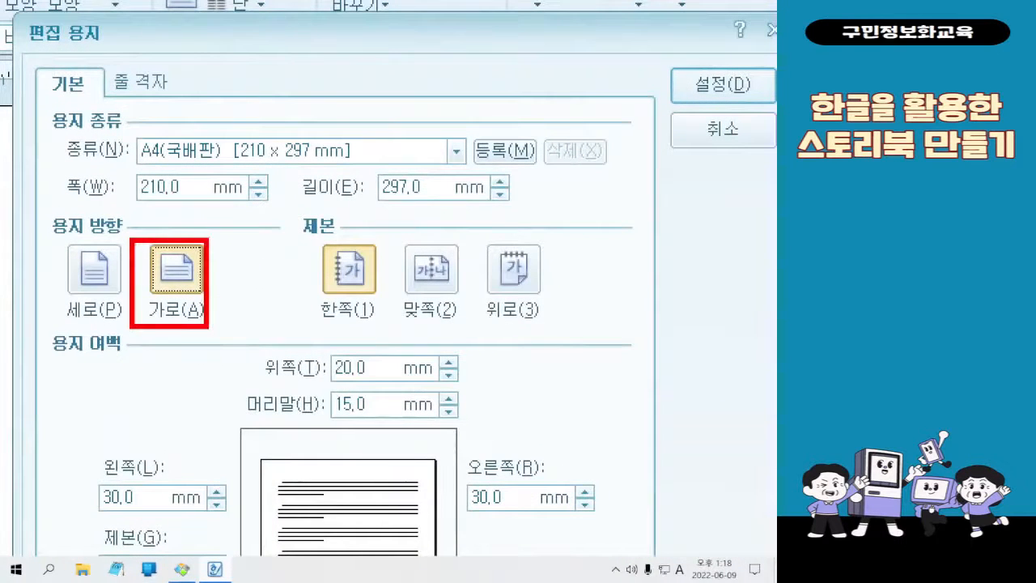
pyautogui.moveTo(220, 249)
pyautogui.mouseDown()
pyautogui.moveTo(231, 261)
pyautogui.moveTo(257, 197)
pyautogui.mouseUp()
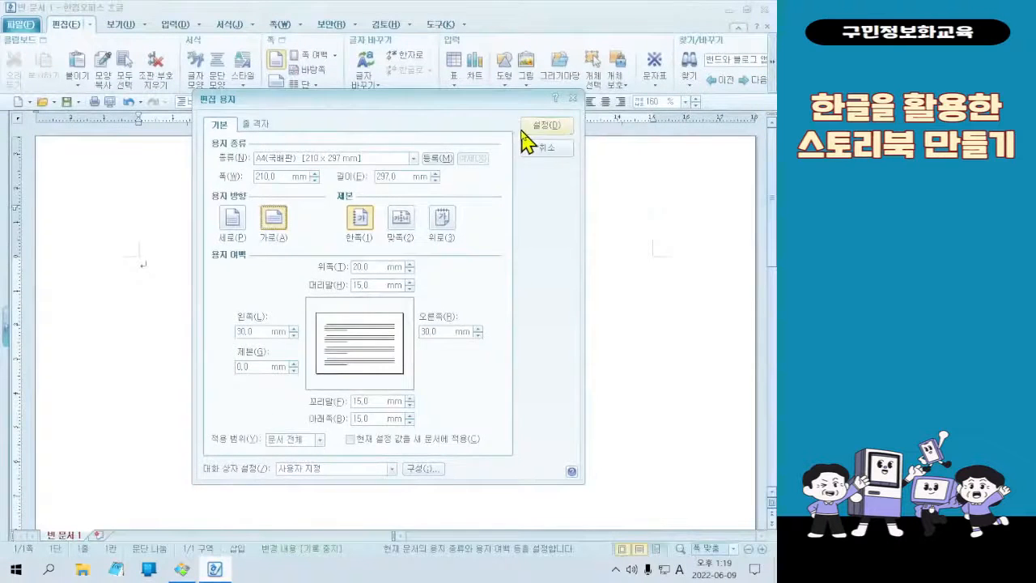
pyautogui.click(534, 127)
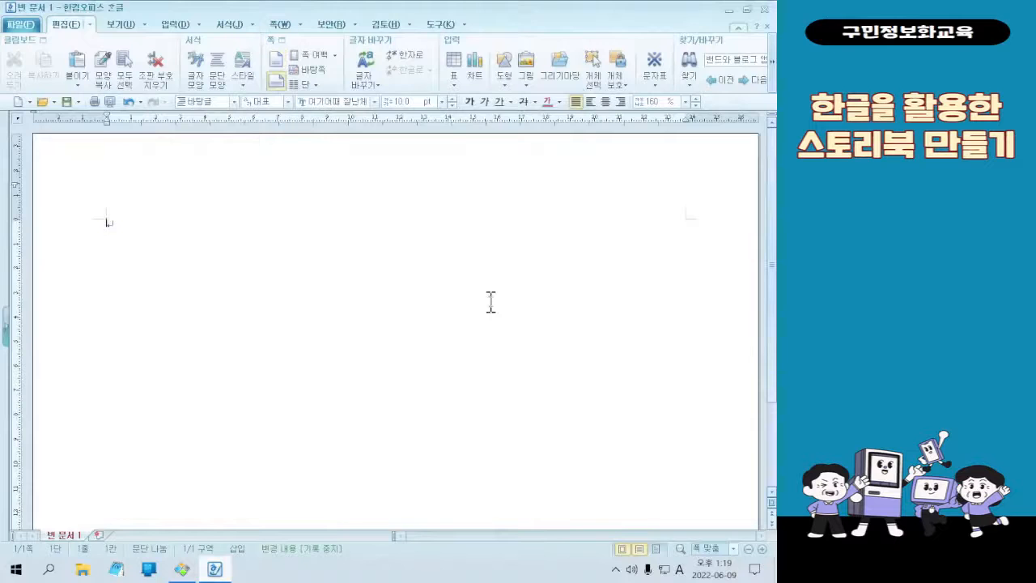
pyautogui.hotkey('alt', 'd')
pyautogui.click(491, 303)
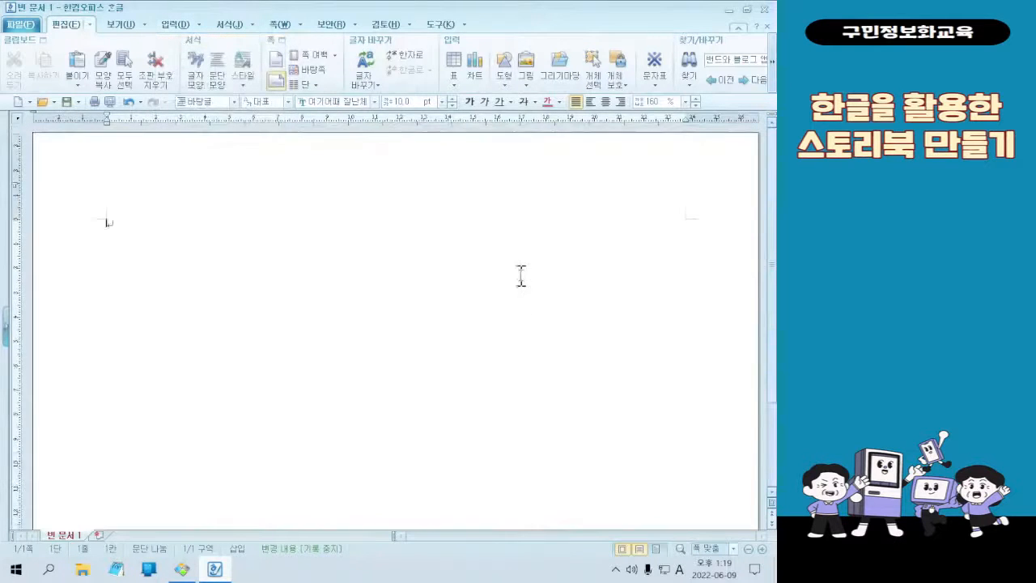
# Reduce the document zoom to 75% and check the margins across the landscape page
pyautogui.scroll(-10, 538, 275)
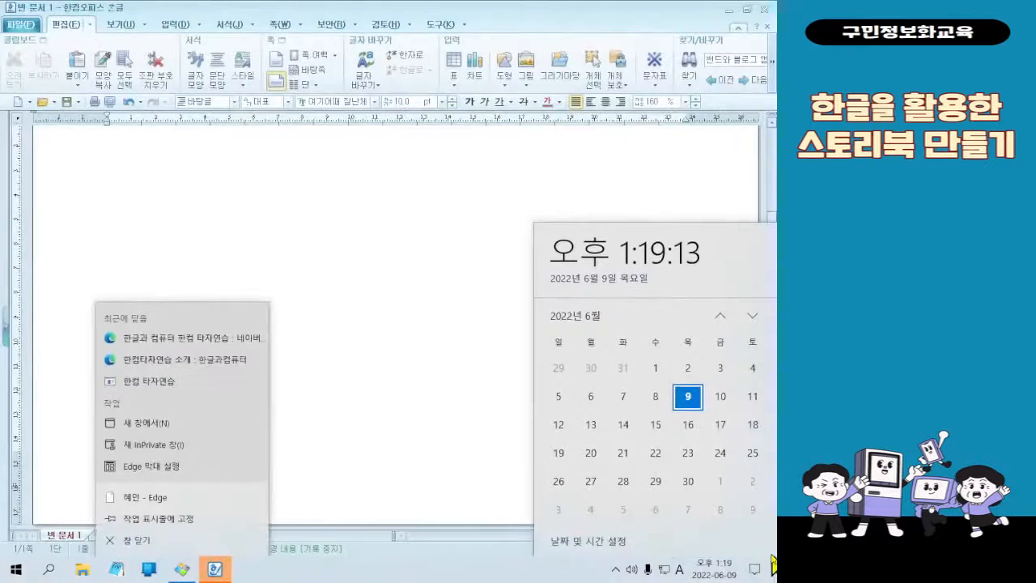
pyautogui.click(430, 322)
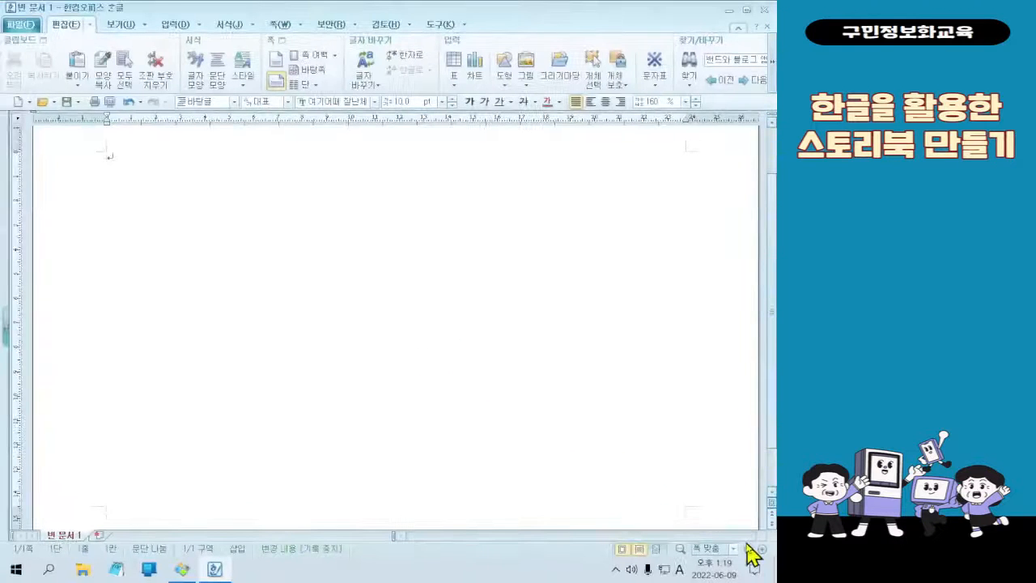
pyautogui.click(748, 549)
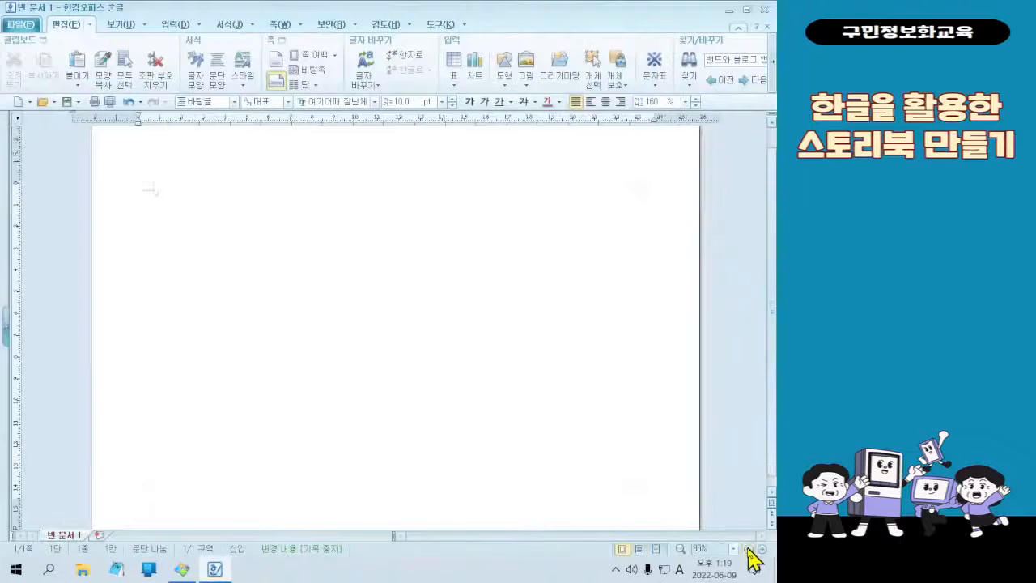
pyautogui.scroll(-1, 699, 403)
pyautogui.scroll(1, 655, 391)
pyautogui.scroll(-1, 340, 227)
pyautogui.scroll(1, 339, 229)
pyautogui.scroll(-1, 339, 229)
pyautogui.scroll(1, 339, 229)
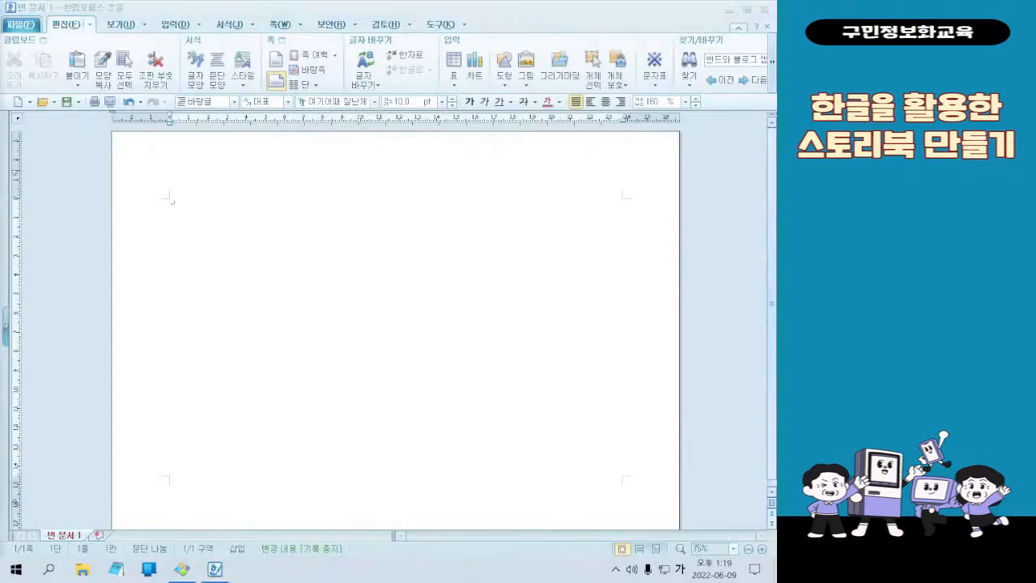
# Switch to the sample cover in the image viewer and examine its grid-patterned background, then minimize the viewer
pyautogui.click(182, 568)
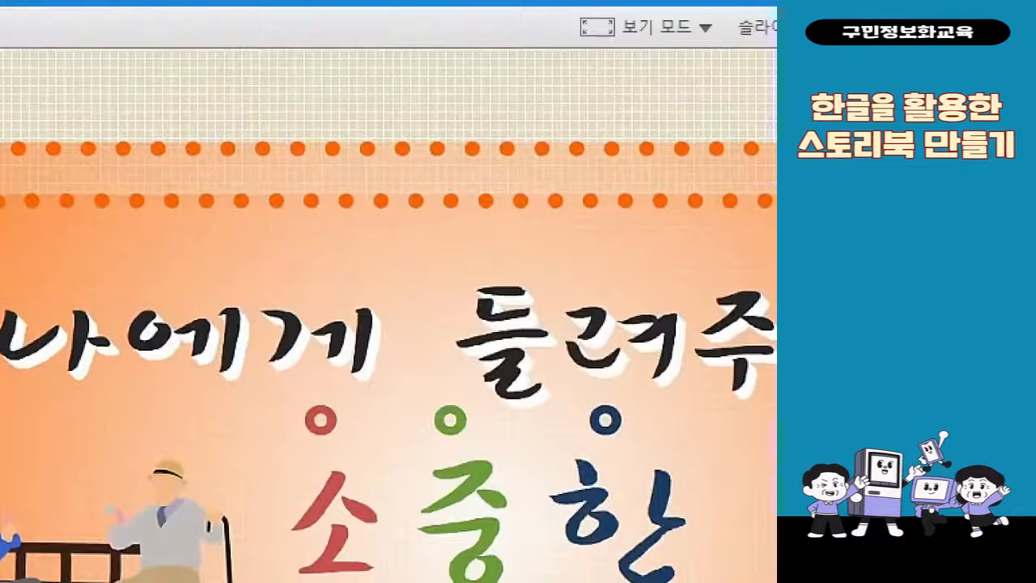
pyautogui.moveTo(232, 79); pyautogui.dragTo(446, 136)
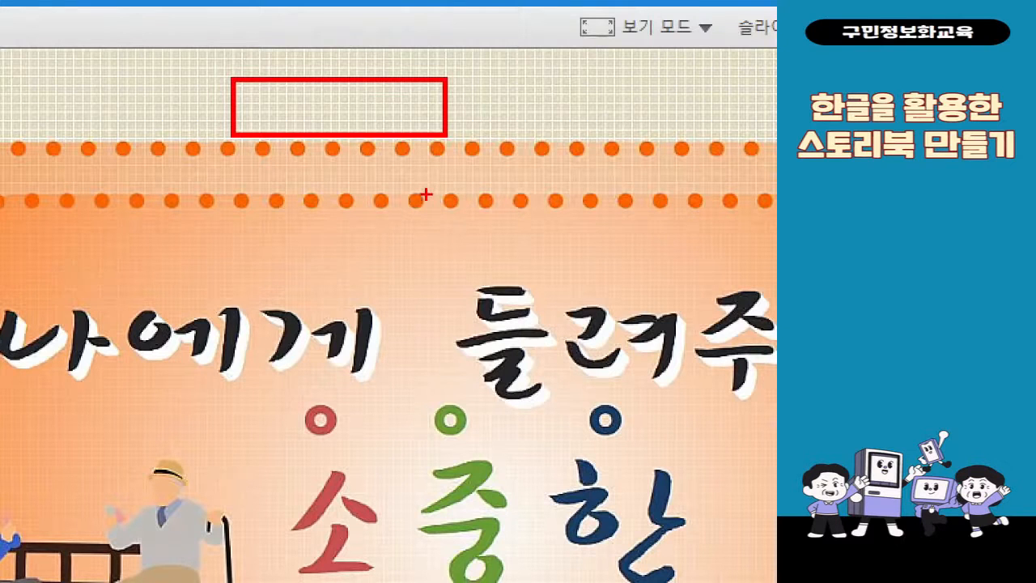
pyautogui.press('Escape')
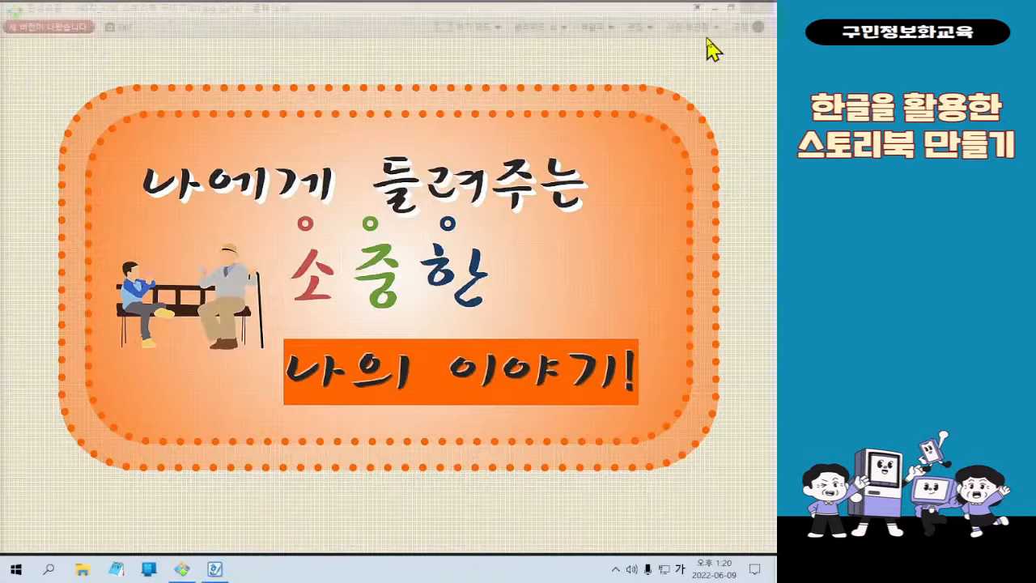
pyautogui.click(713, 10)
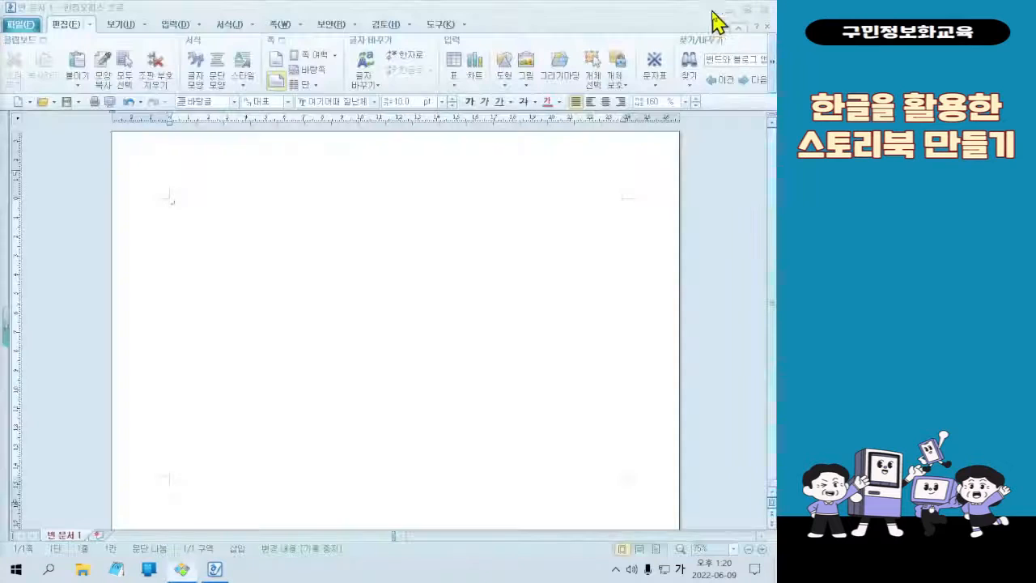
# Open the 쪽 테두리/배경 settings and choose a solid colour (색) fill for the page background
pyautogui.click(277, 25)
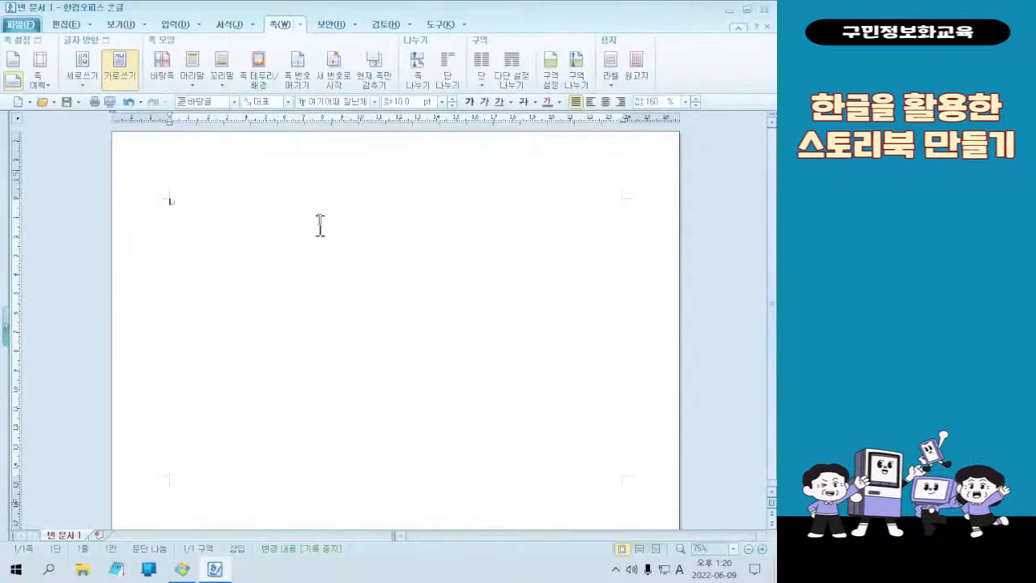
pyautogui.click(263, 84)
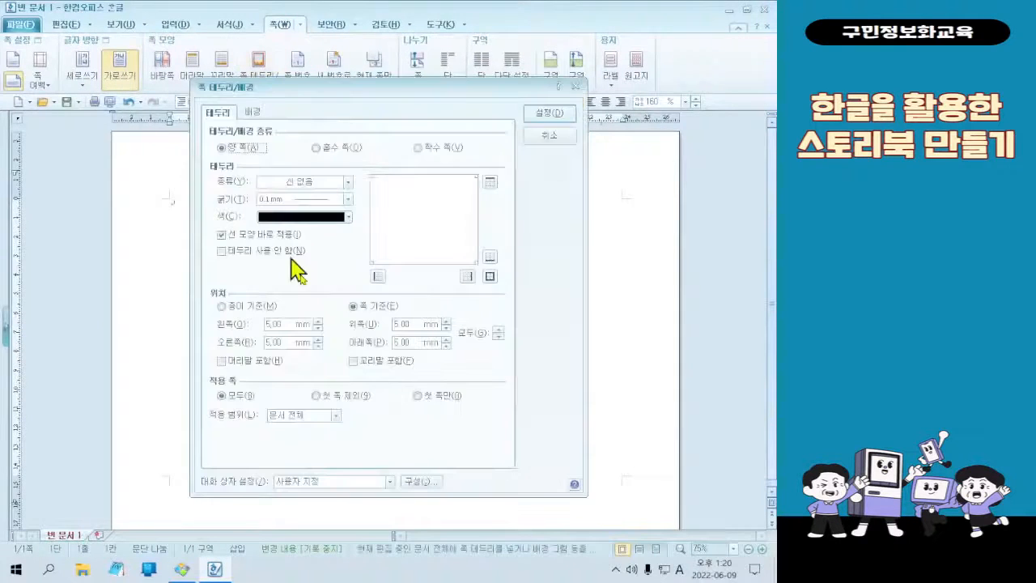
pyautogui.click(252, 114)
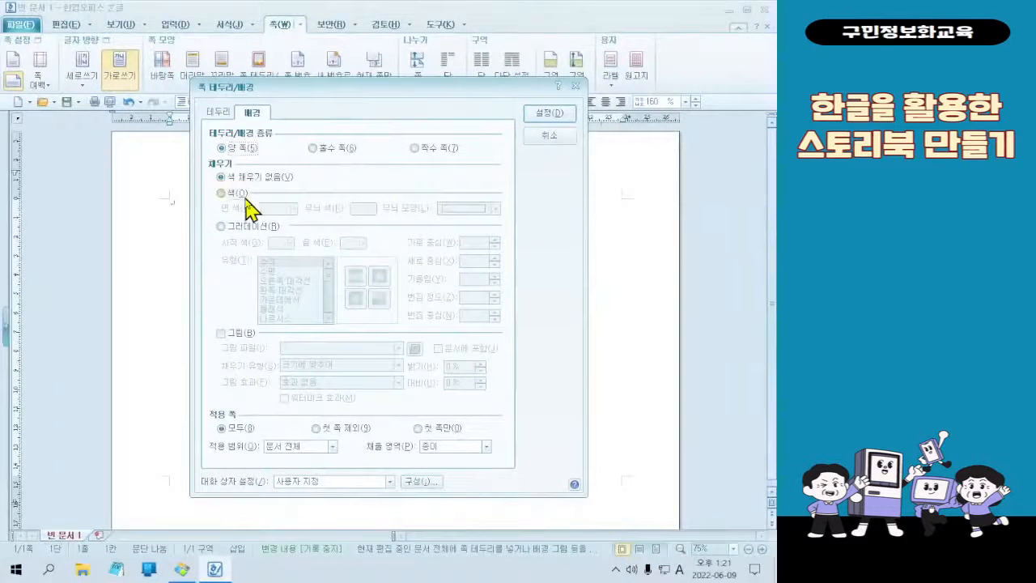
pyautogui.click(245, 197)
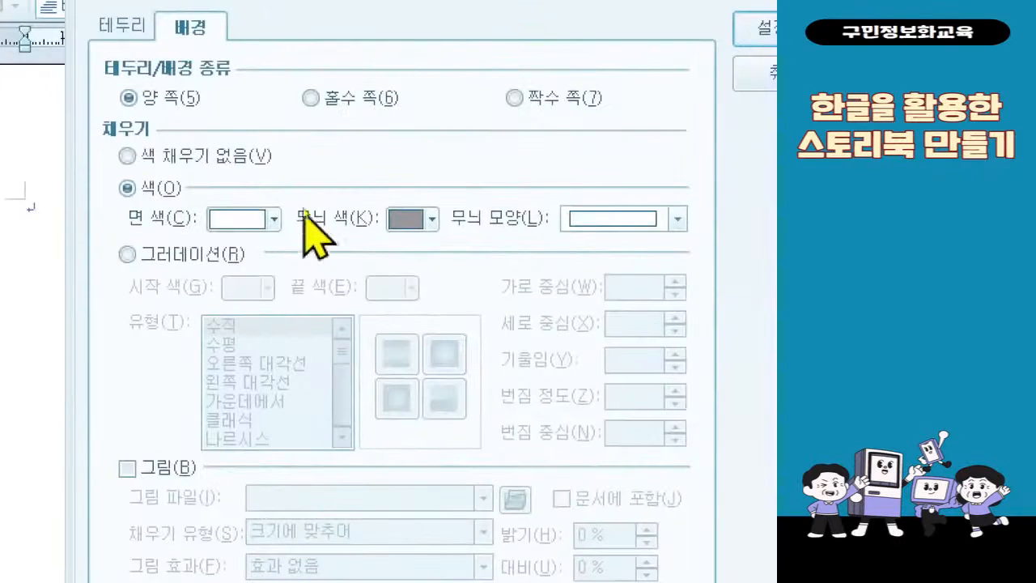
# Set the page background's face colour to 연한 올리브색 (RGB 227,220,193) from the 기본 palette
pyautogui.click(276, 219)
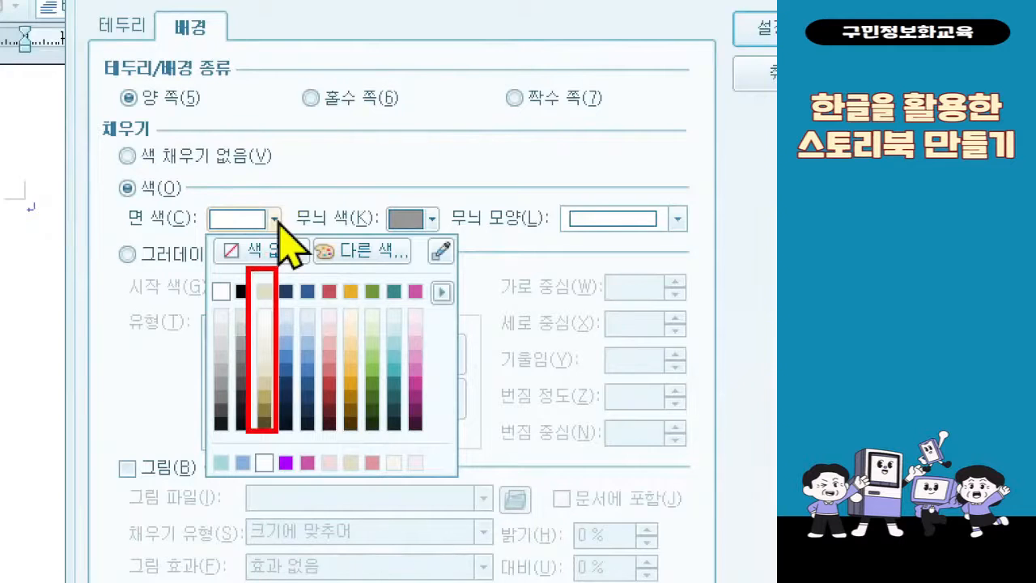
pyautogui.click(277, 218)
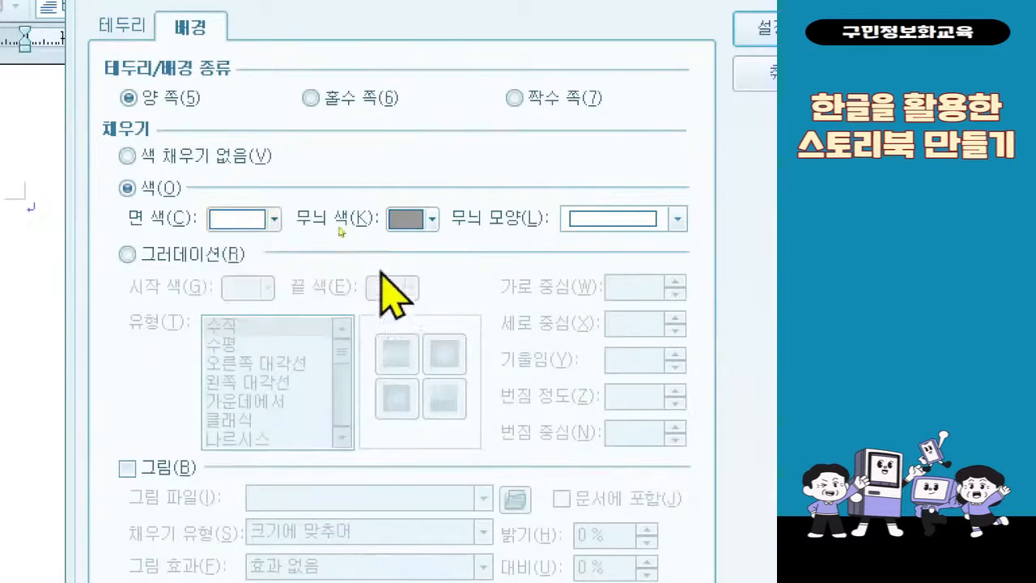
pyautogui.click(281, 215)
pyautogui.click(449, 292)
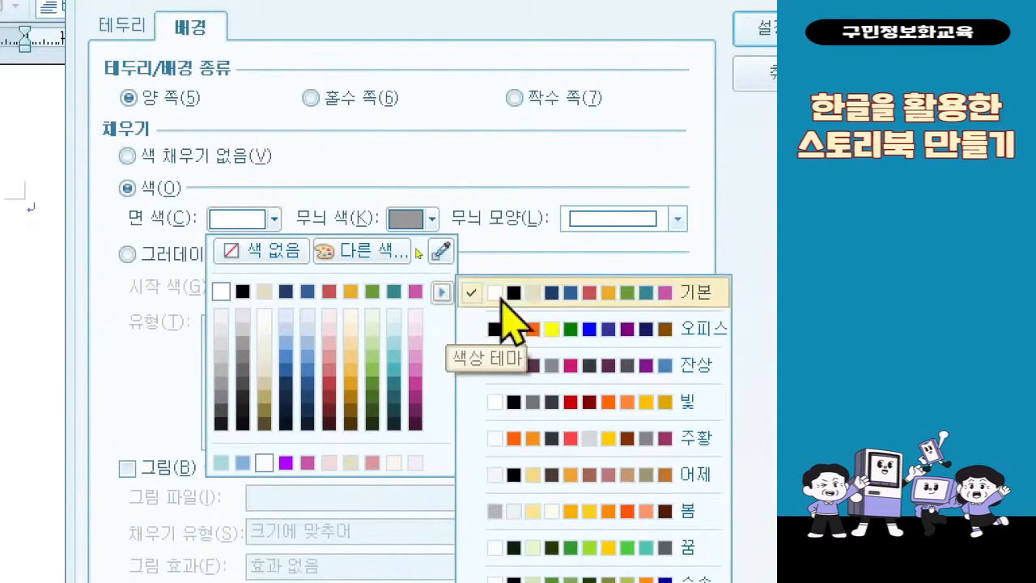
pyautogui.click(620, 293)
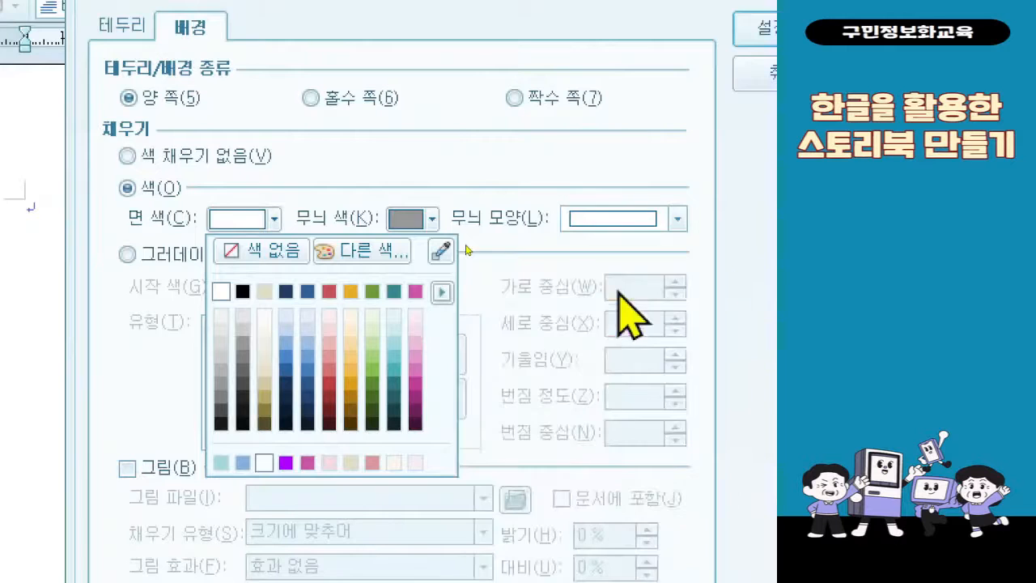
pyautogui.click(266, 296)
pyautogui.click(274, 220)
pyautogui.click(262, 317)
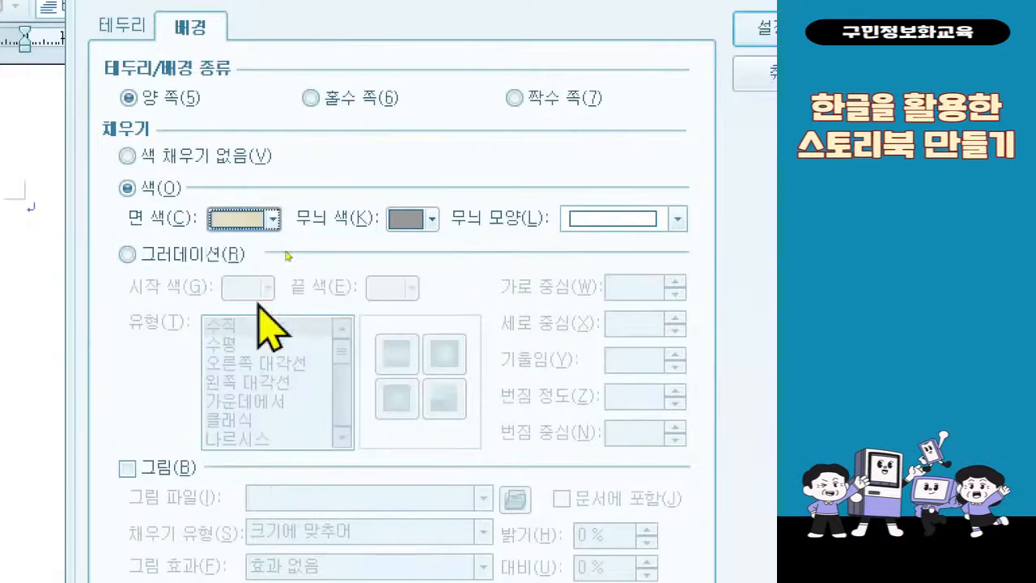
# Set the page background's pattern colour to 연한 올리브색 (RGB 227,220,193) 90% 밝게
pyautogui.click(414, 223)
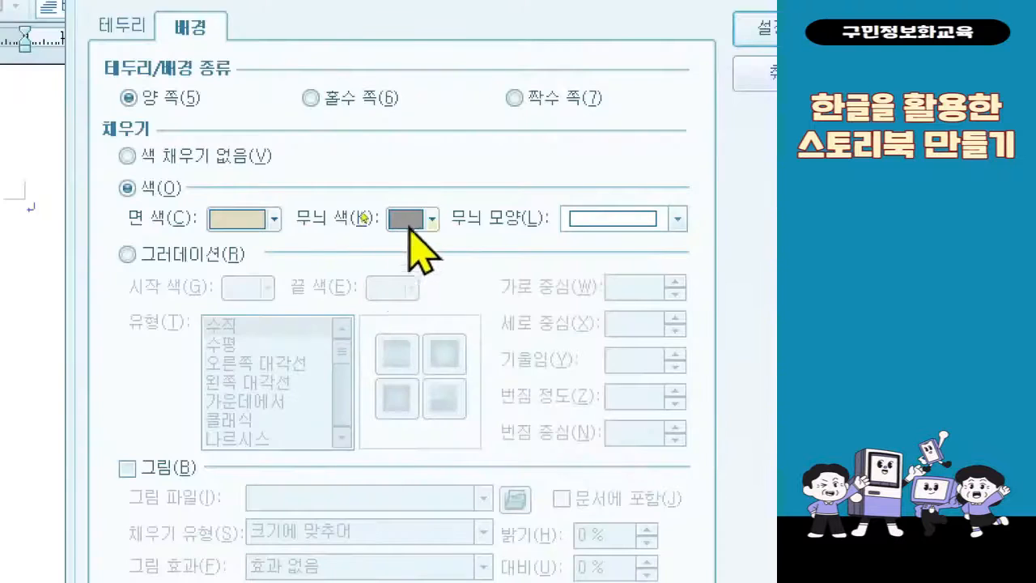
pyautogui.click(409, 223)
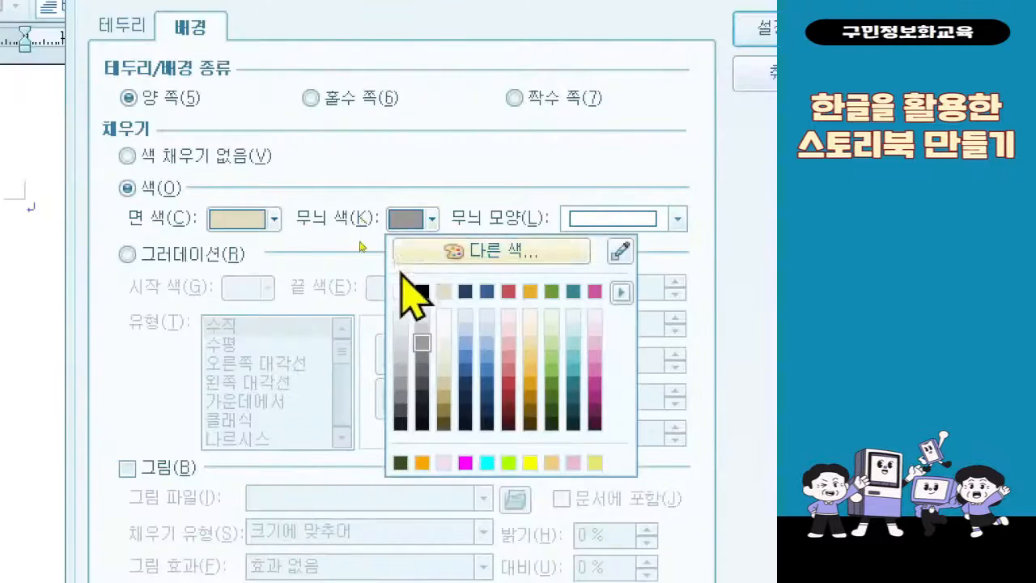
pyautogui.click(442, 314)
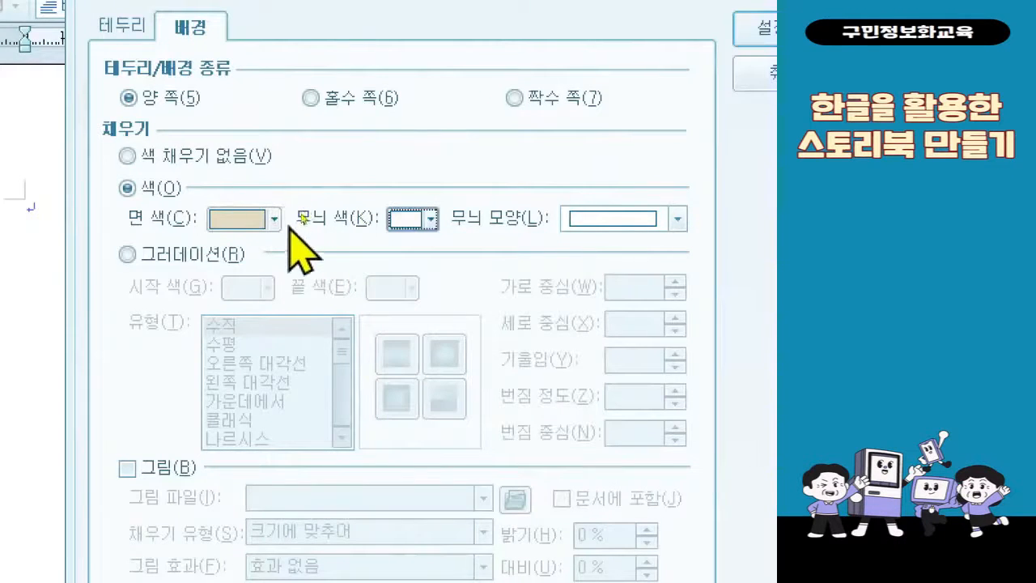
pyautogui.click(413, 228)
pyautogui.click(414, 227)
pyautogui.click(414, 227)
pyautogui.click(415, 225)
pyautogui.click(415, 225)
pyautogui.click(413, 220)
# Set the page background's pattern shape to 눈금무늬
pyautogui.click(645, 223)
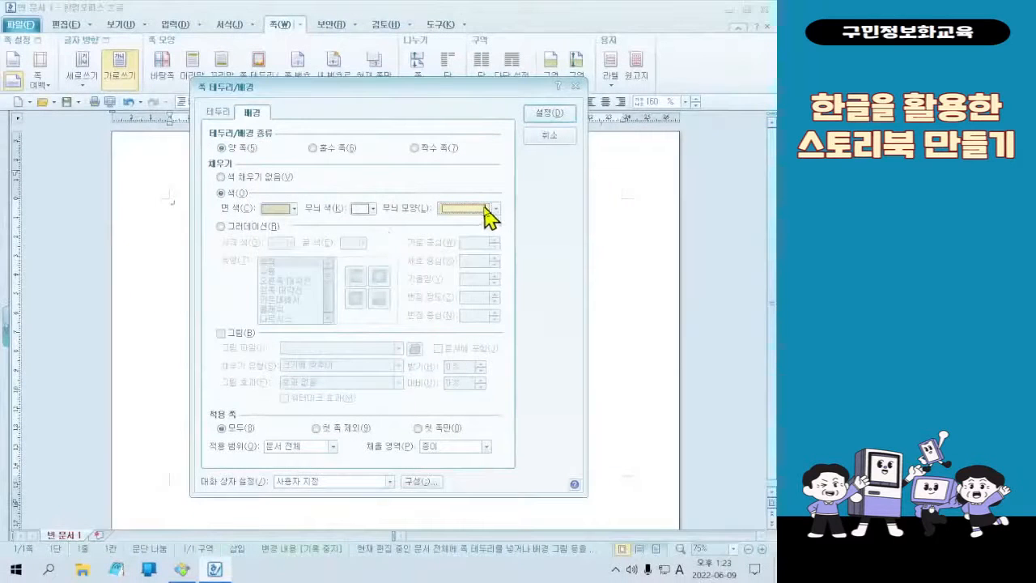
pyautogui.click(676, 219)
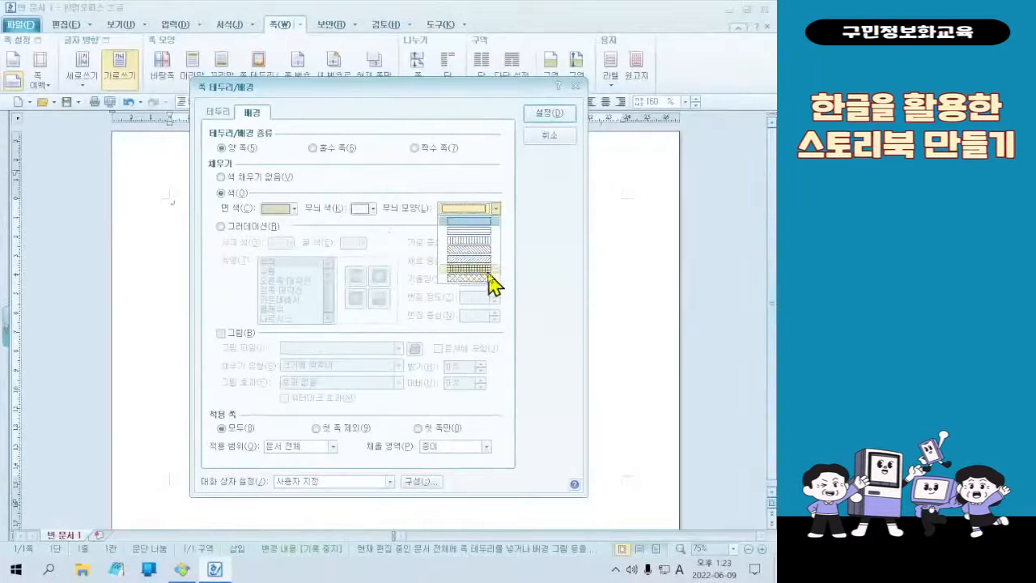
pyautogui.click(488, 269)
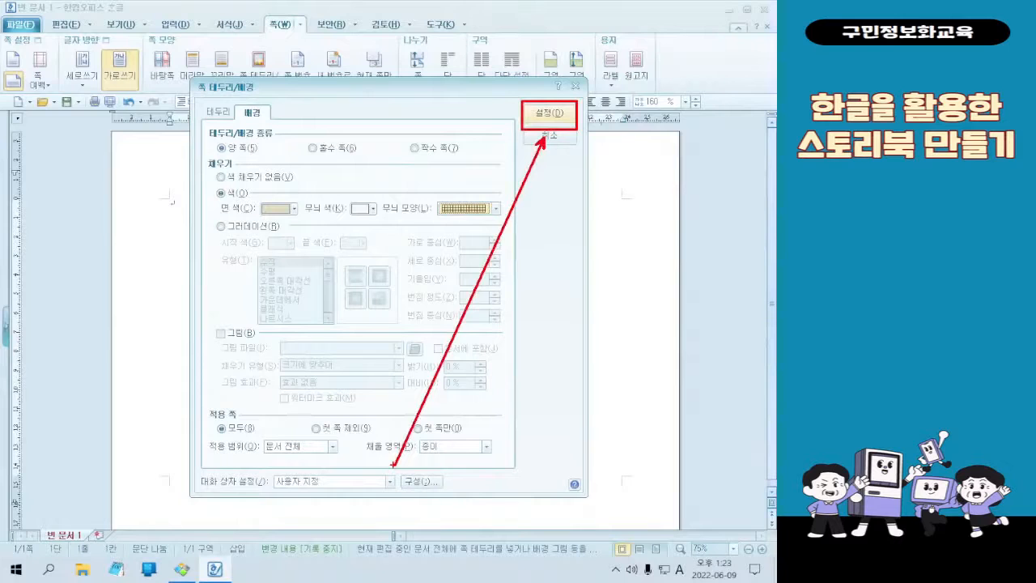
# Apply the grid-patterned background fill to all pages of the document
pyautogui.click(538, 120)
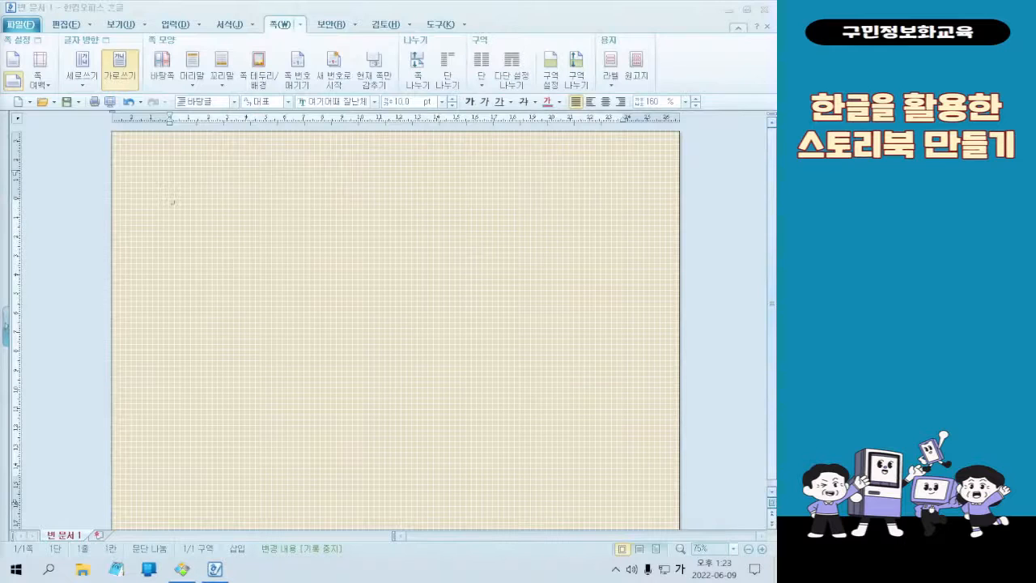
pyautogui.press('Hangul')
pyautogui.press('Hangul')
# Switch to 꿀뷰 to examine the finished storybook cover image, and return to the 한글 document
pyautogui.click(182, 569)
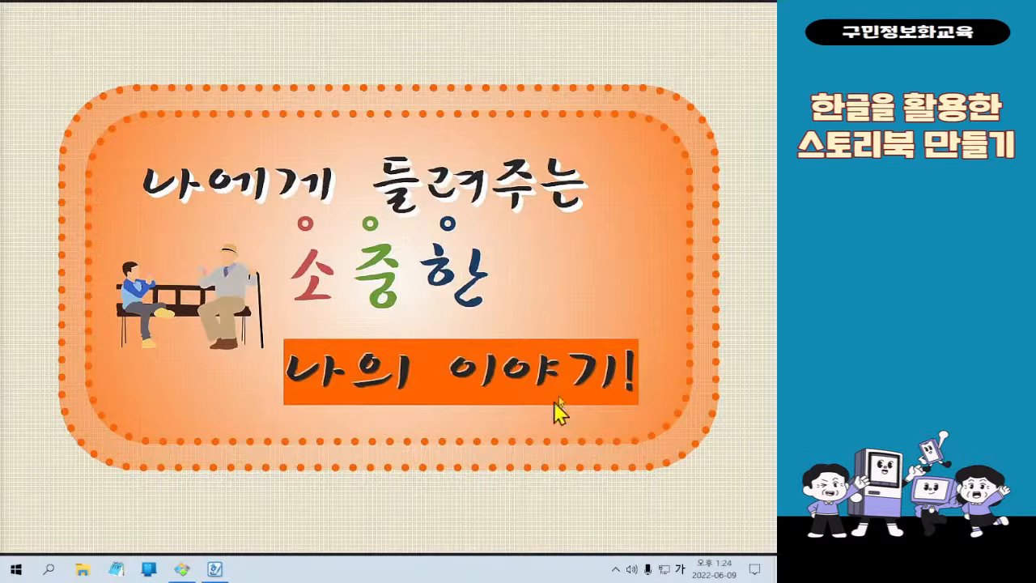
pyautogui.click(726, 5)
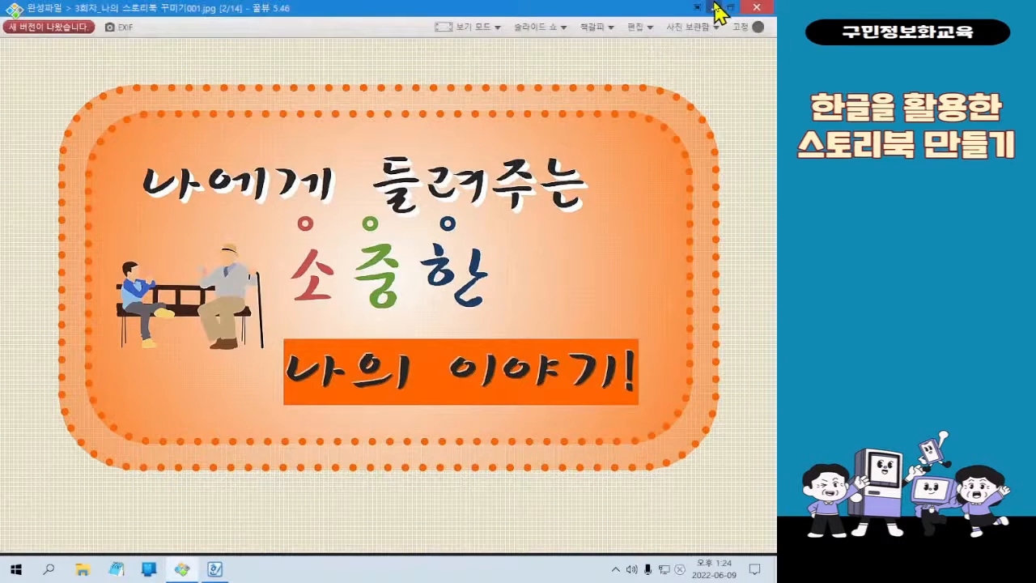
pyautogui.click(716, 8)
pyautogui.scroll(1, 386, 326)
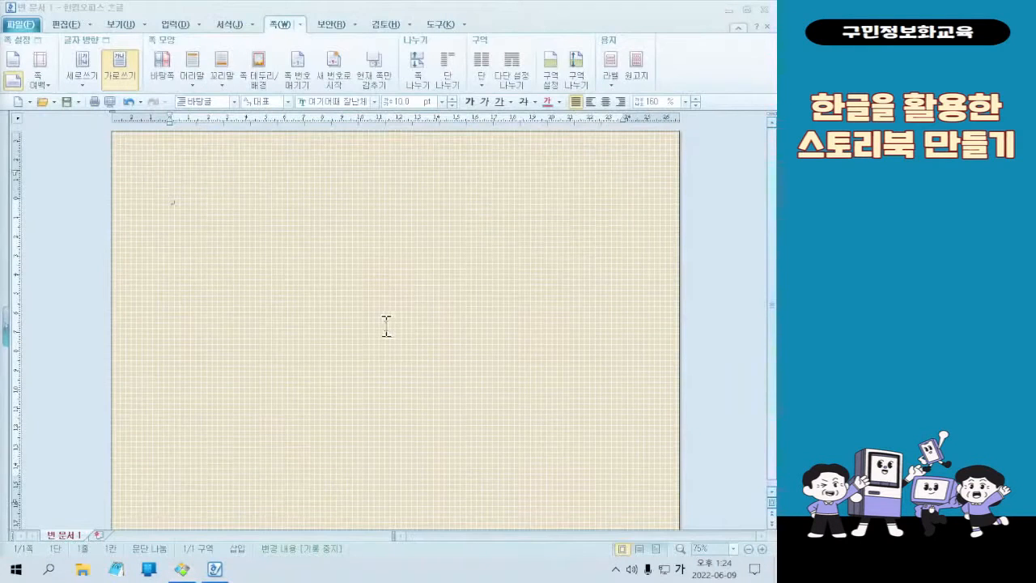
# Draw a rectangle about 236 mm wide and 156 mm high across the middle of the page
pyautogui.click(172, 24)
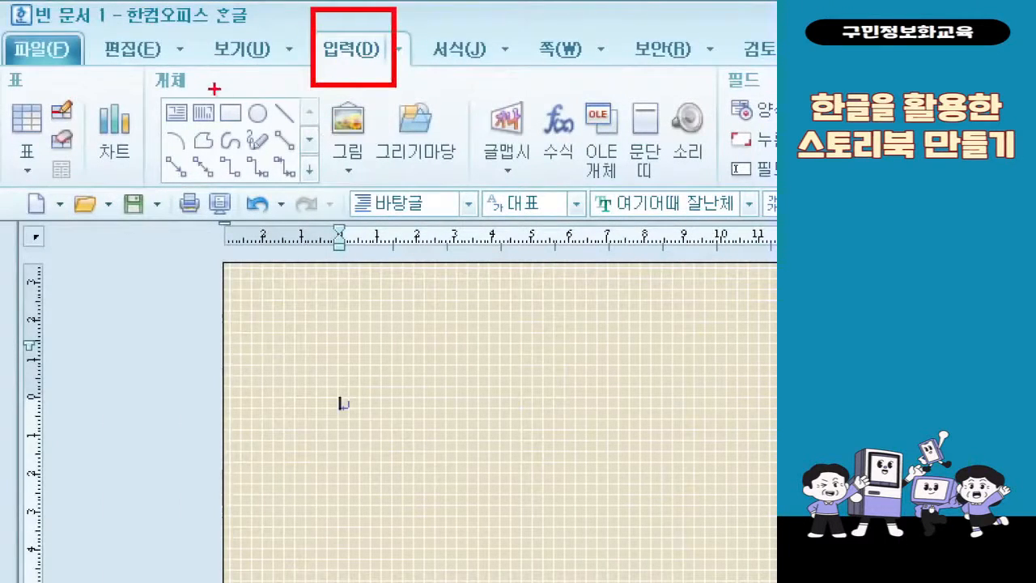
pyautogui.click(254, 140)
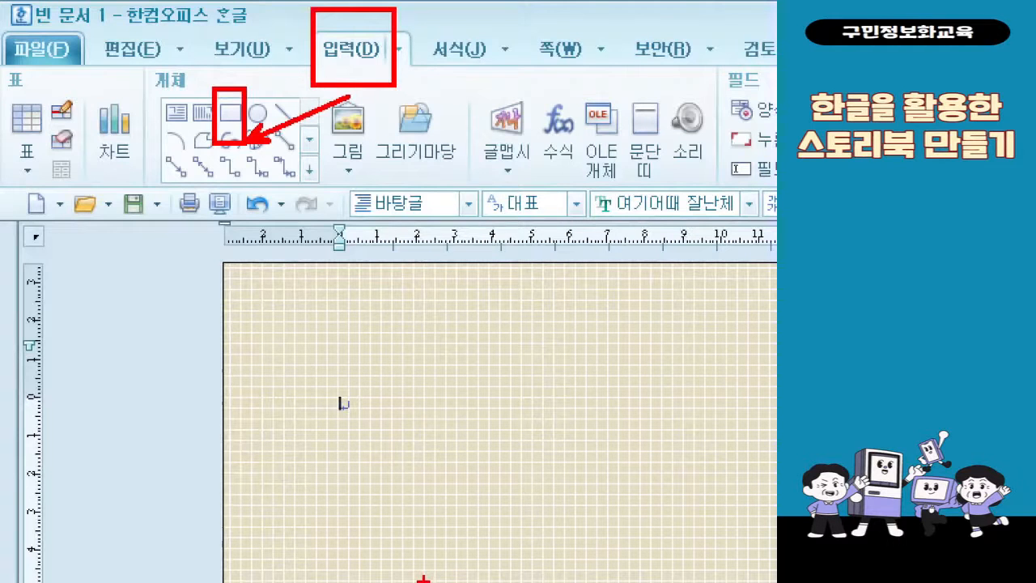
pyautogui.press('Escape')
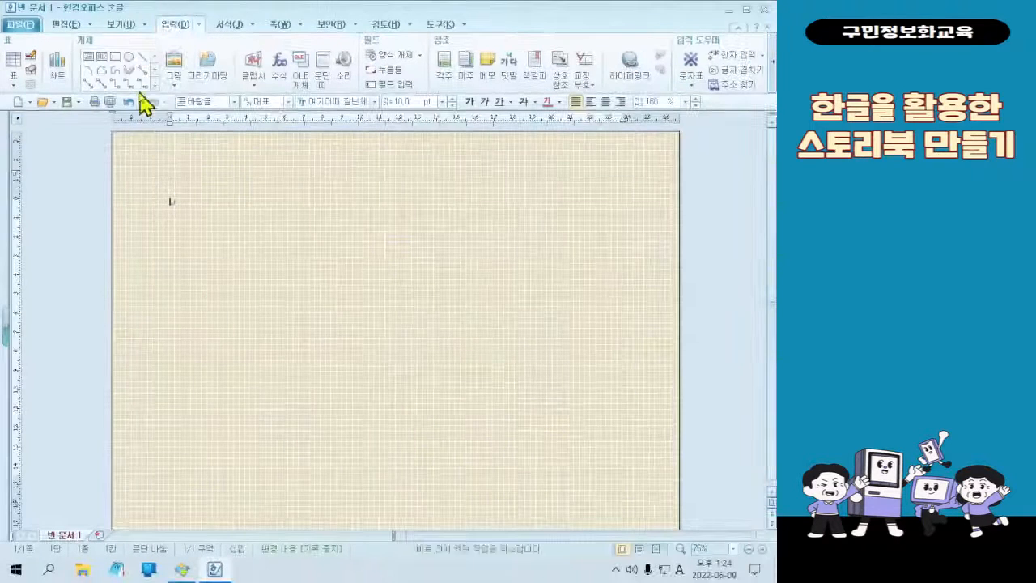
pyautogui.click(115, 56)
pyautogui.moveTo(180, 208); pyautogui.dragTo(631, 508)
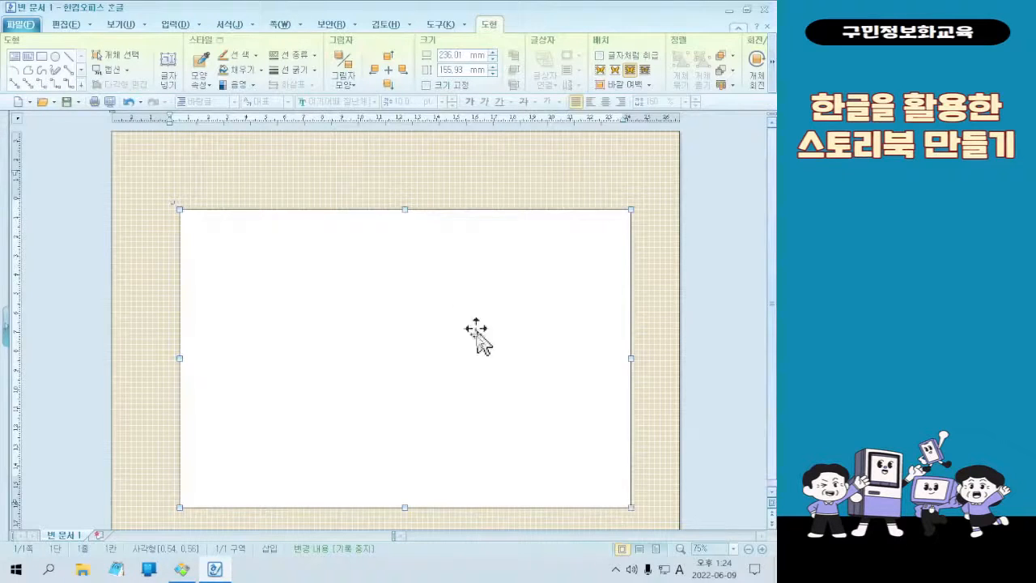
pyautogui.click(441, 305)
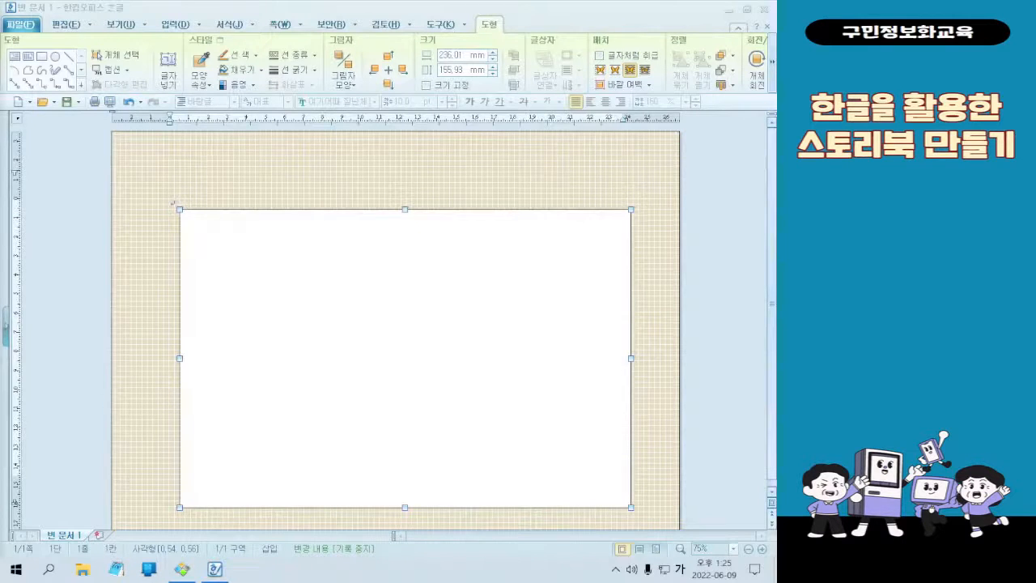
# Set the rectangle's width (너비) to 230 mm and height (높이) to 125 mm in its 개체 속성 settings
pyautogui.doubleClick(551, 331)
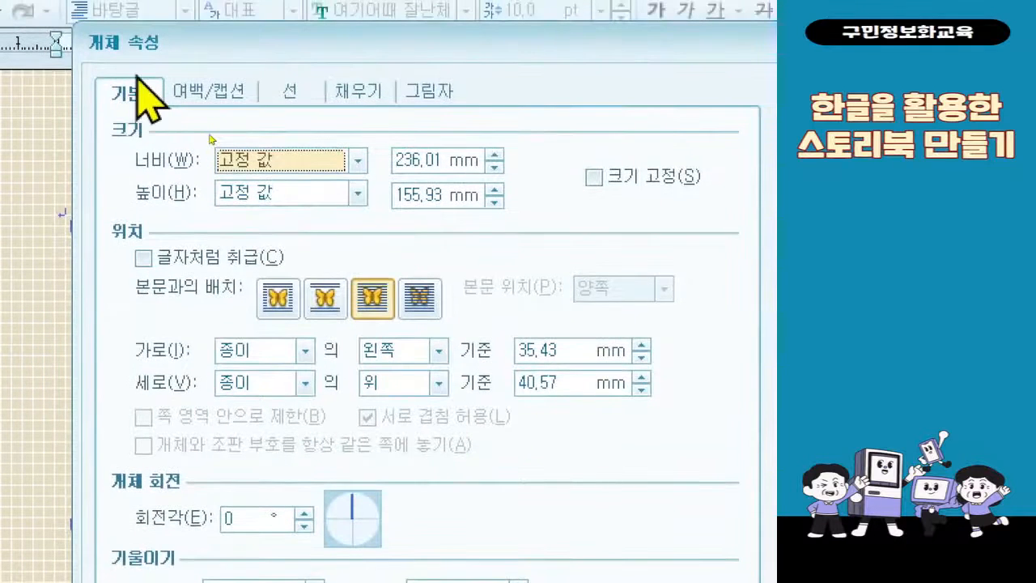
pyautogui.click(429, 161)
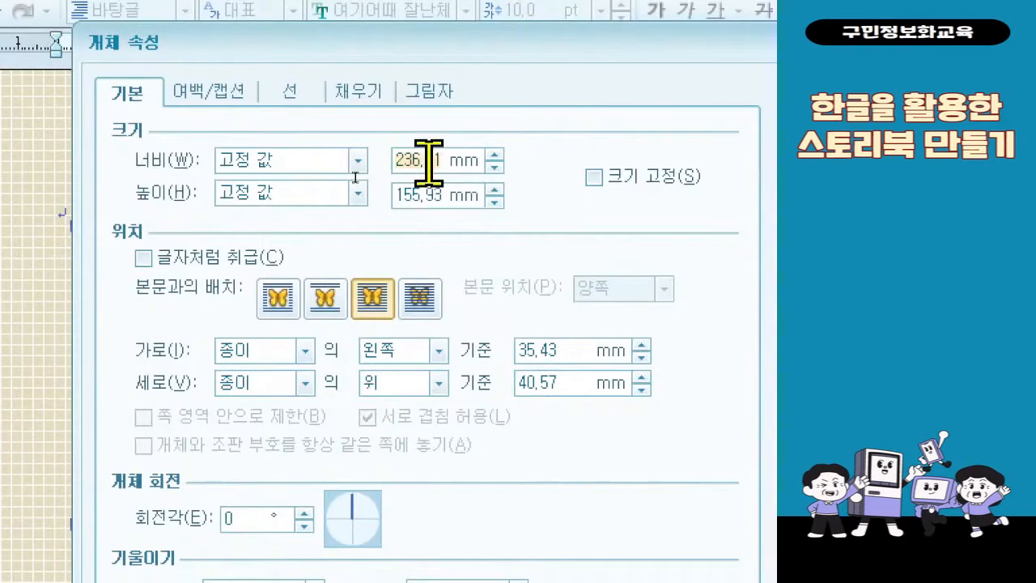
pyautogui.write('230')
pyautogui.click(433, 196)
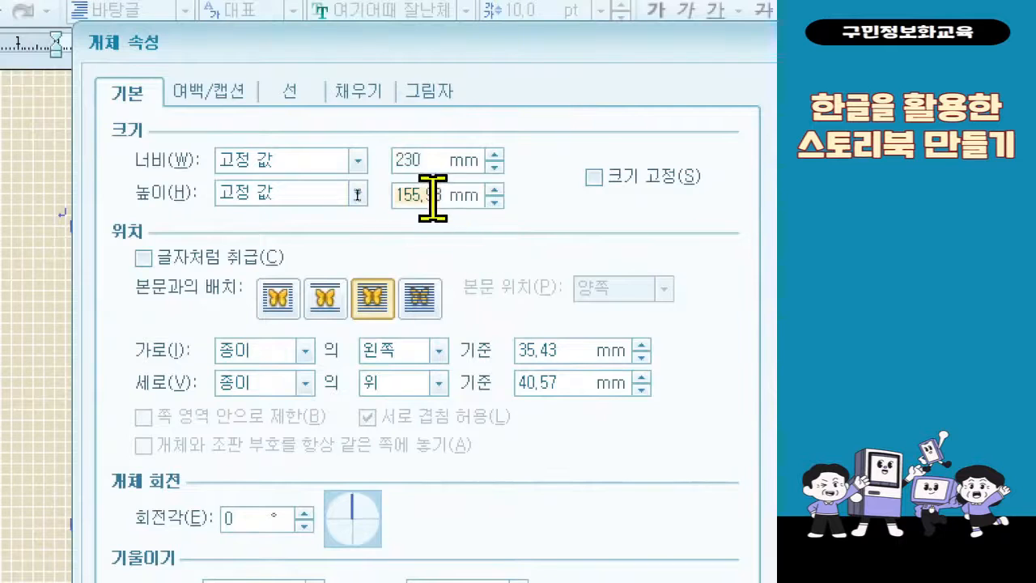
pyautogui.write('125')
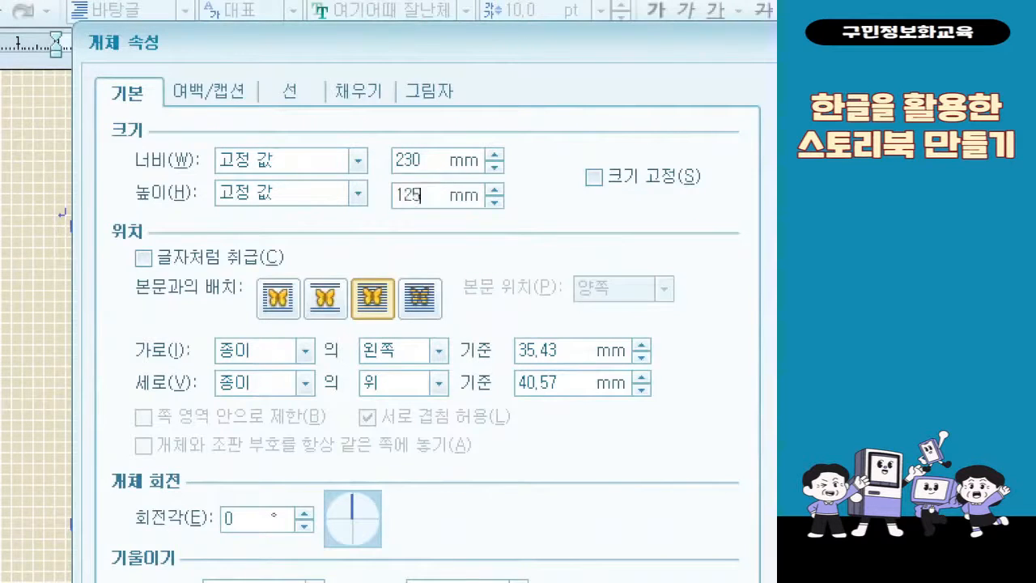
pyautogui.moveTo(100, 118)
pyautogui.mouseDown()
pyautogui.moveTo(492, 195)
pyautogui.moveTo(535, 217)
pyautogui.mouseUp()
pyautogui.moveTo(552, 102); pyautogui.dragTo(625, 97)
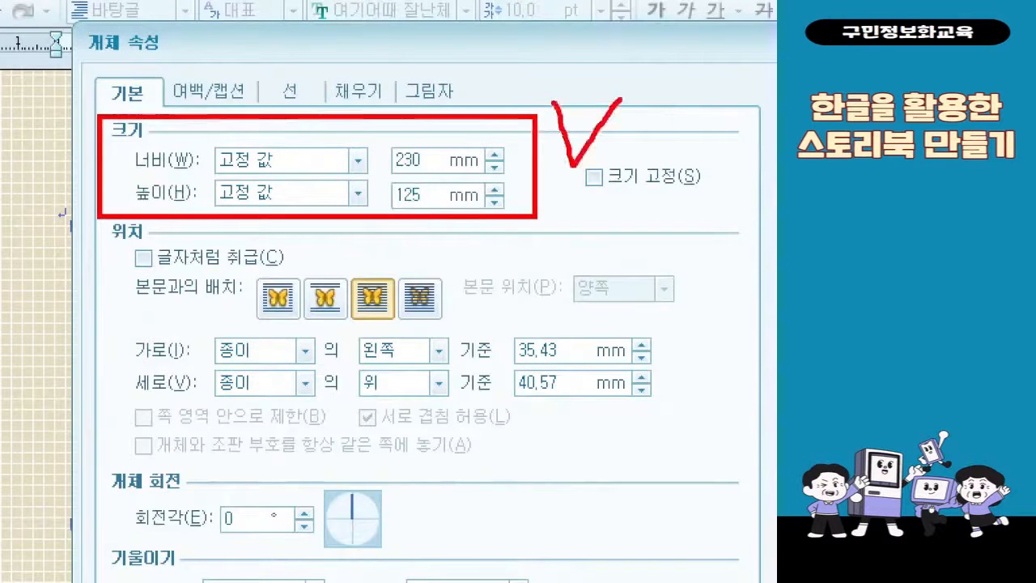
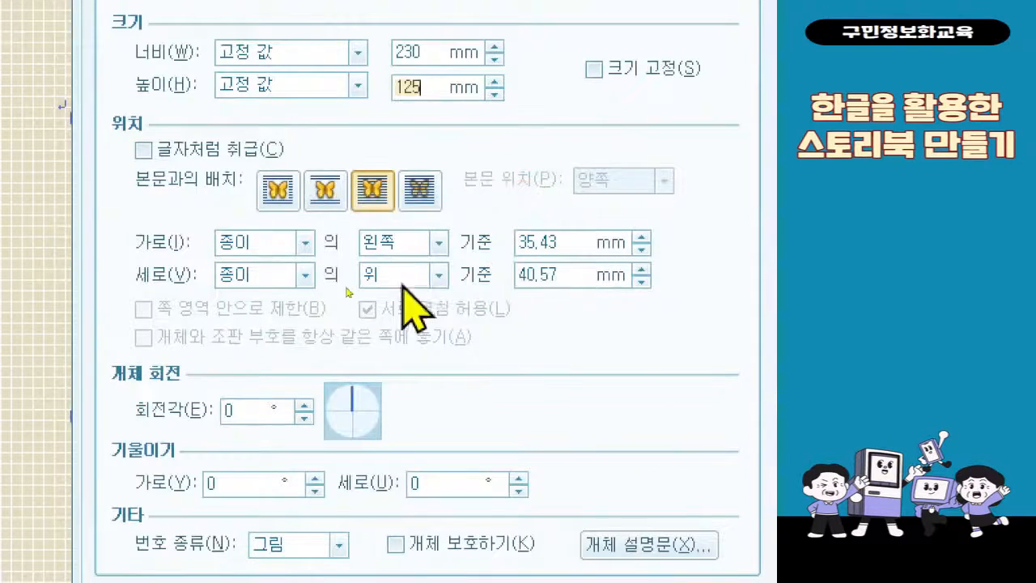
# Centre the rectangle on the paper by setting both its horizontal (가로) and vertical (세로) position to 종이의 가운데
pyautogui.click(424, 241)
pyautogui.click(432, 247)
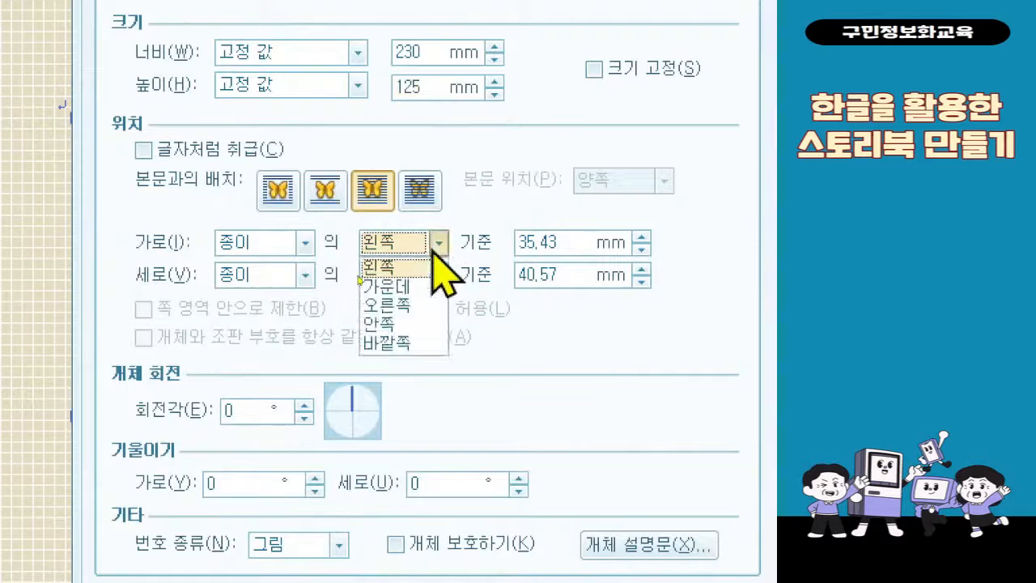
pyautogui.click(434, 288)
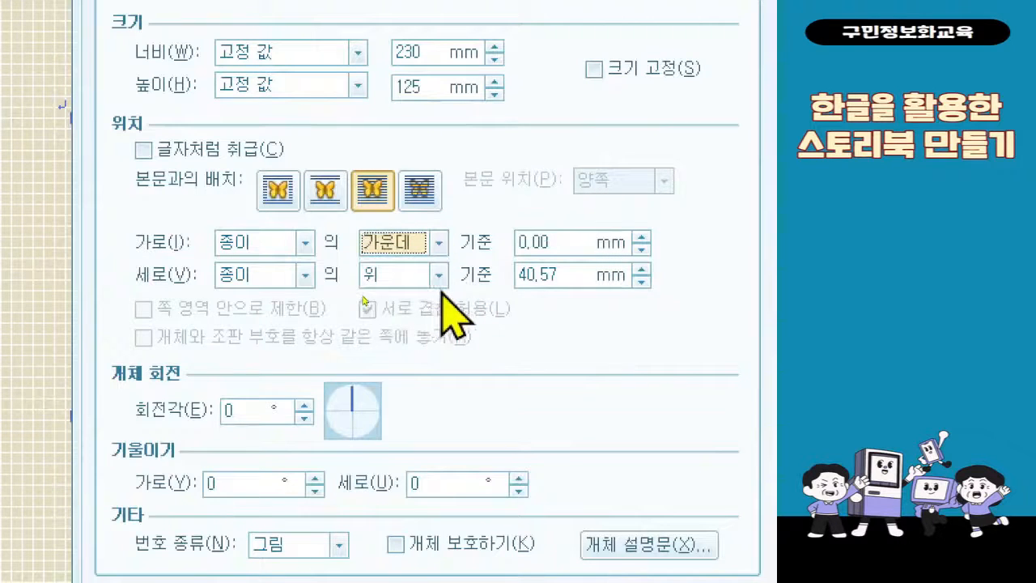
pyautogui.click(436, 277)
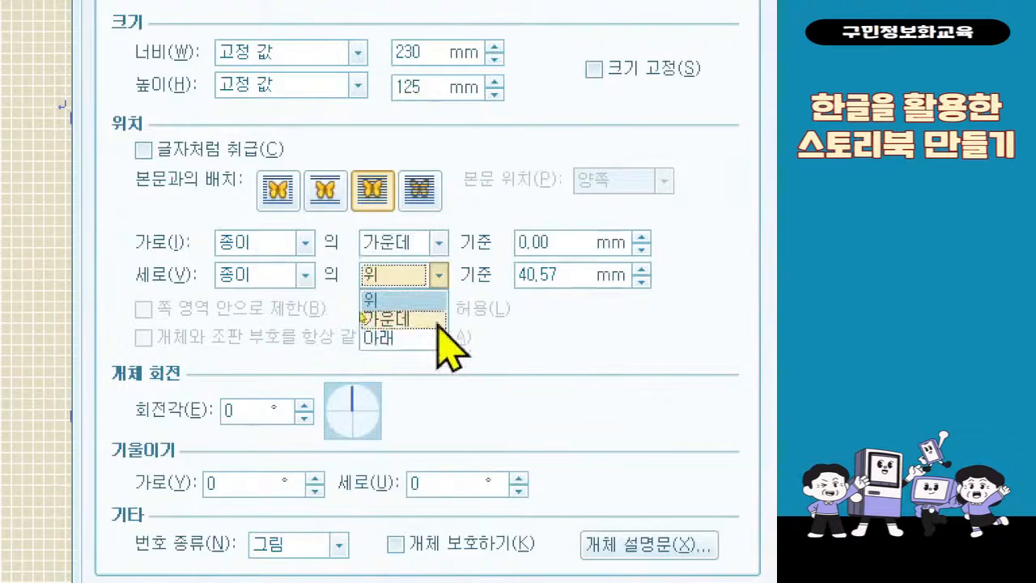
pyautogui.click(438, 321)
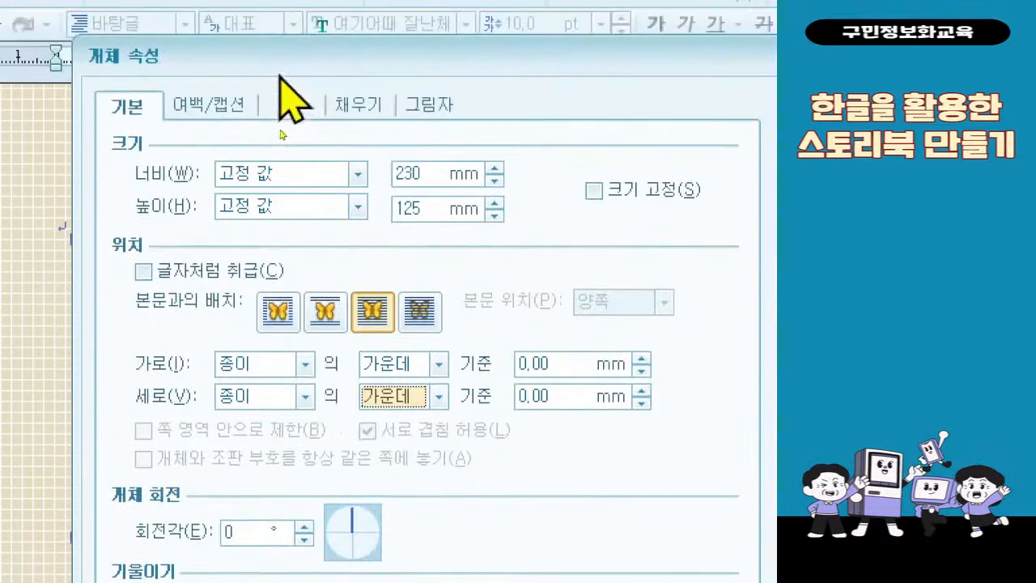
# Give the rectangle a gradient (그러데이션) fill with orange from the 오피스 colour theme as the end colour (끝 색)
pyautogui.click(336, 112)
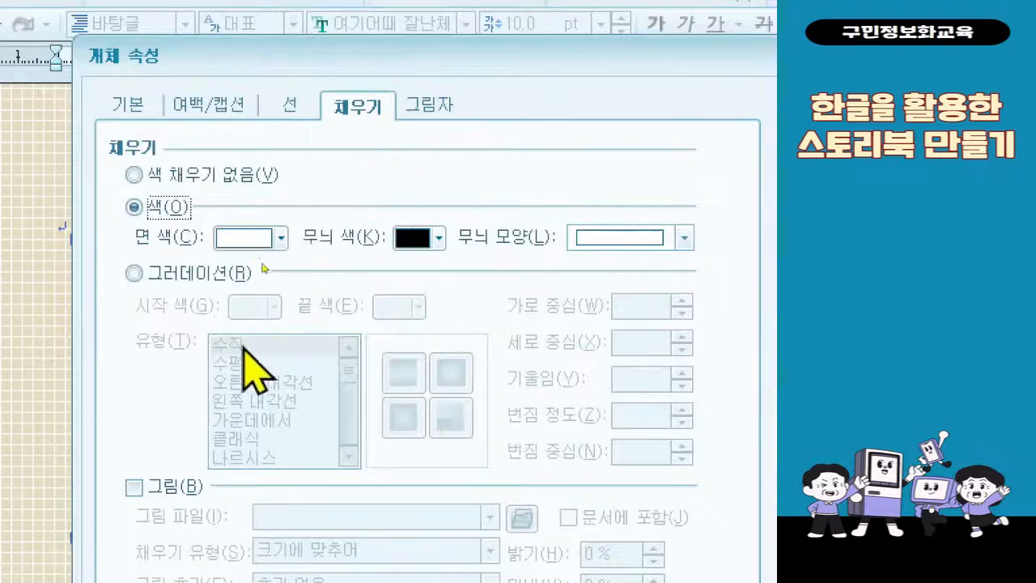
pyautogui.click(226, 275)
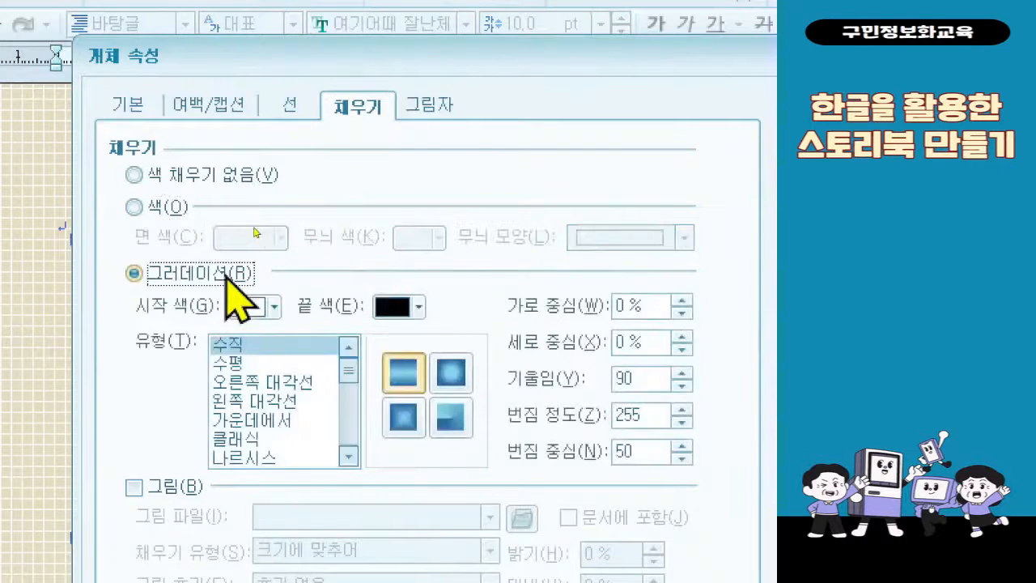
pyautogui.click(274, 308)
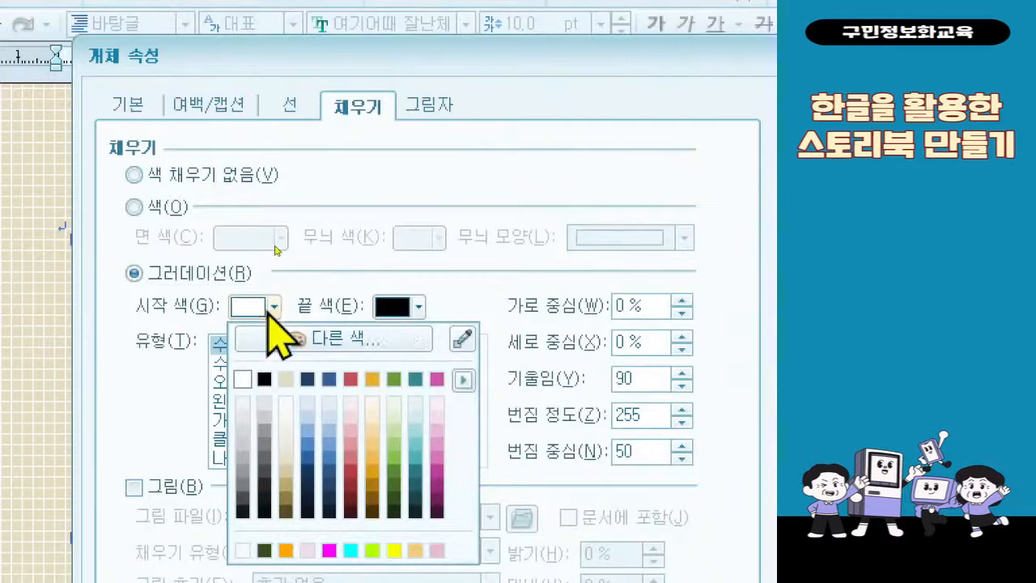
pyautogui.click(419, 306)
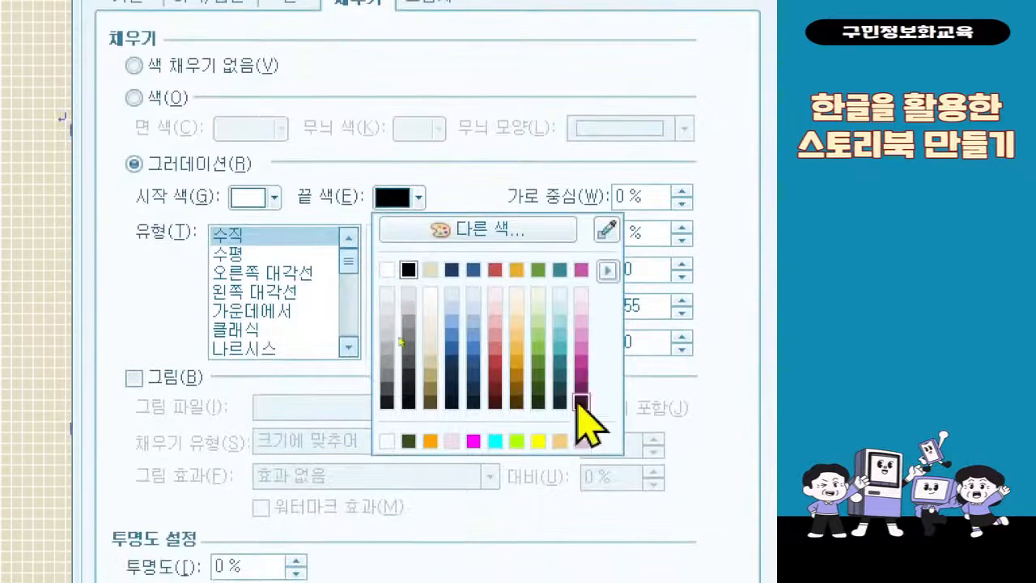
pyautogui.click(603, 267)
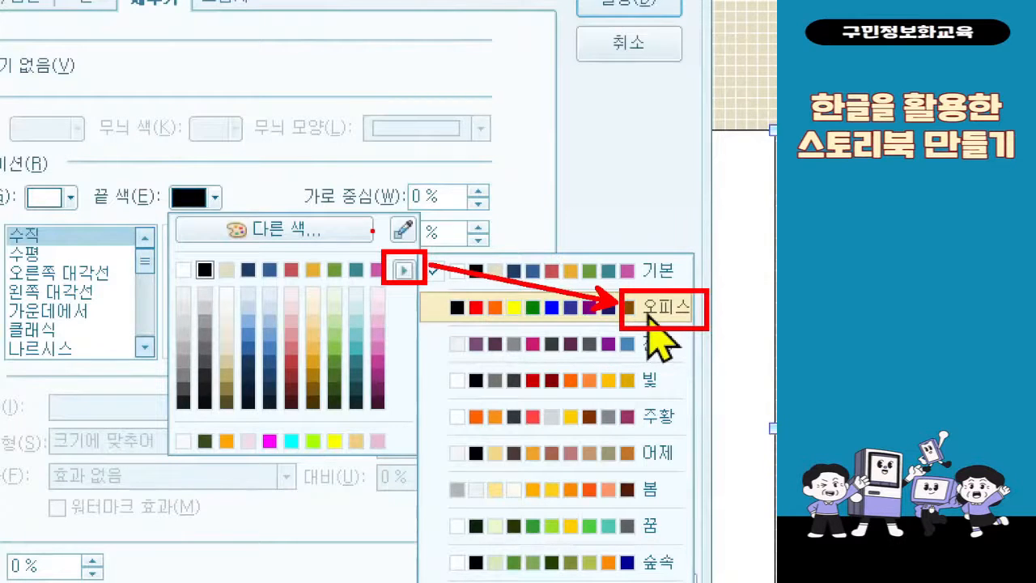
pyautogui.click(651, 306)
pyautogui.click(212, 197)
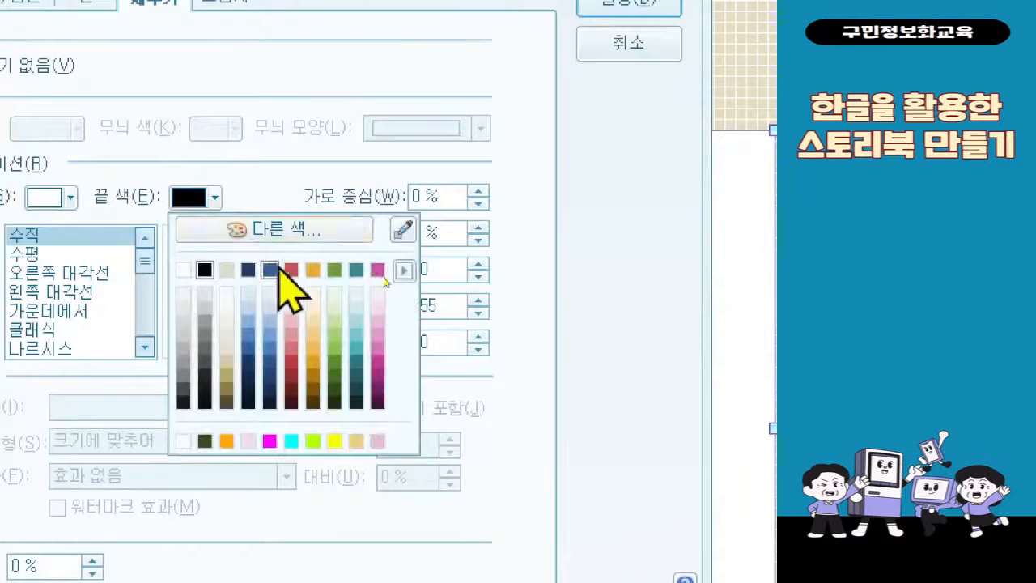
pyautogui.click(403, 269)
pyautogui.click(437, 302)
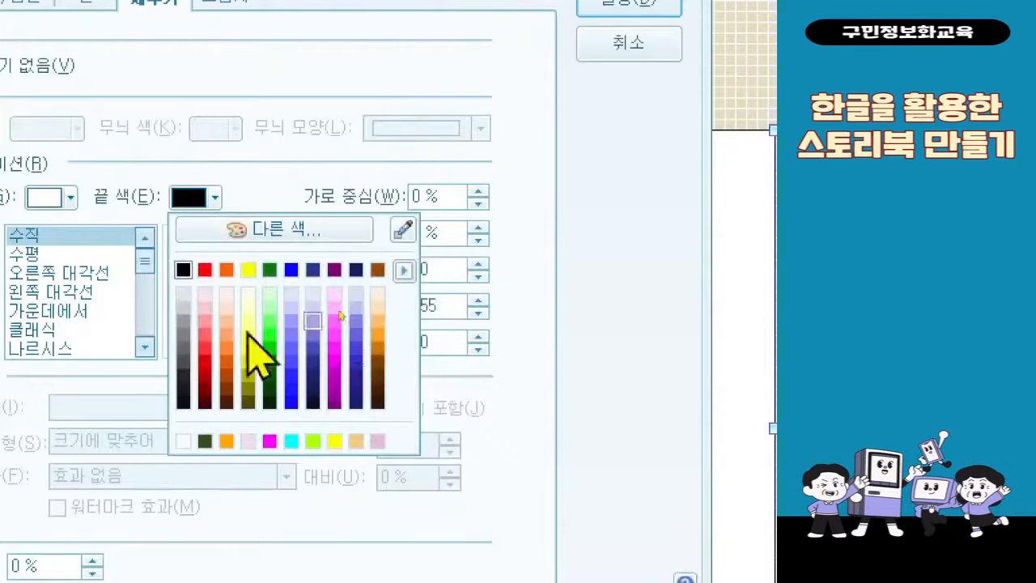
pyautogui.click(227, 270)
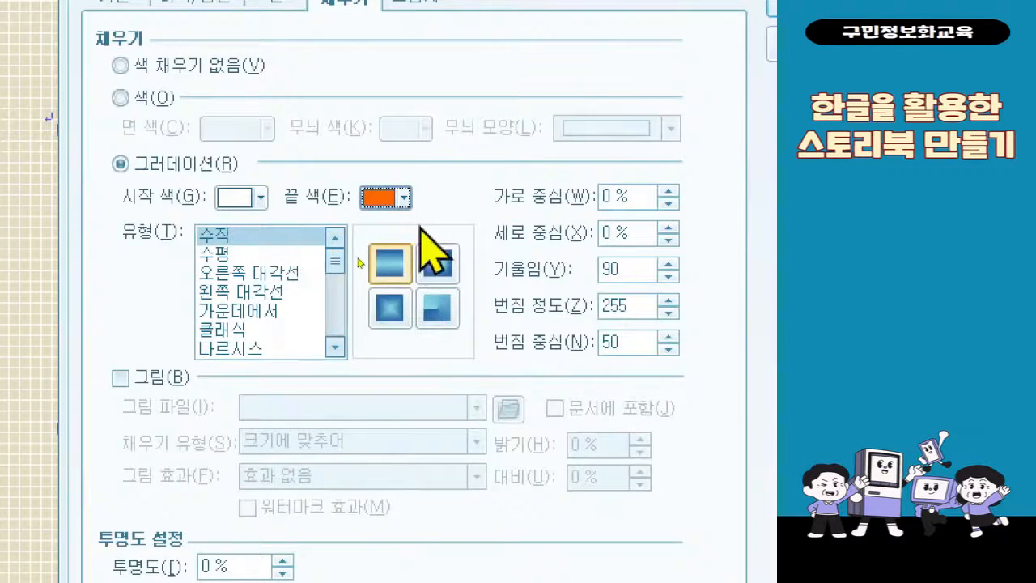
# Set the gradient type to 가운데에서 with the circular shape and 45 % transparency (투명도), and apply the fill to the rectangle
pyautogui.click(284, 310)
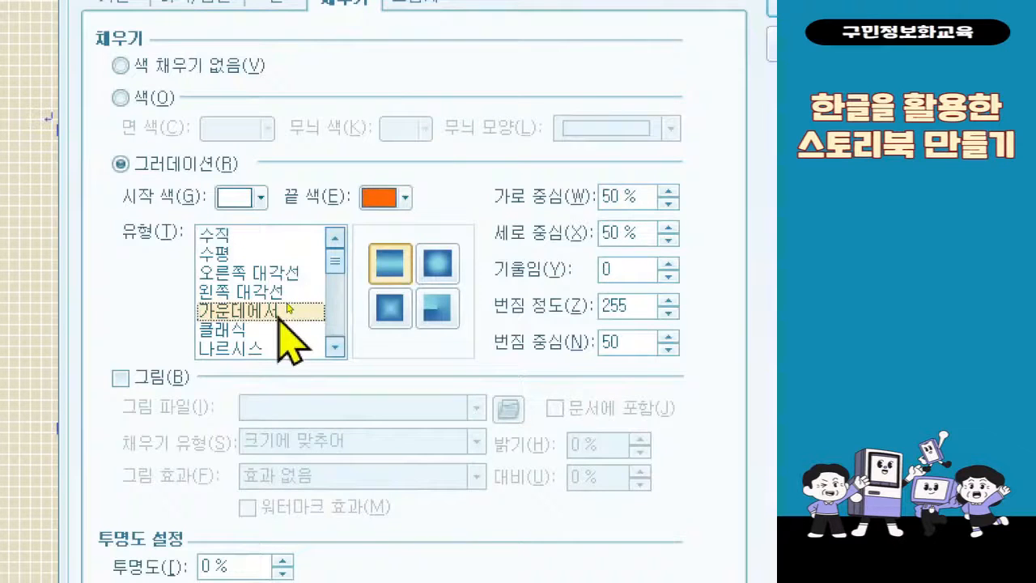
pyautogui.click(432, 261)
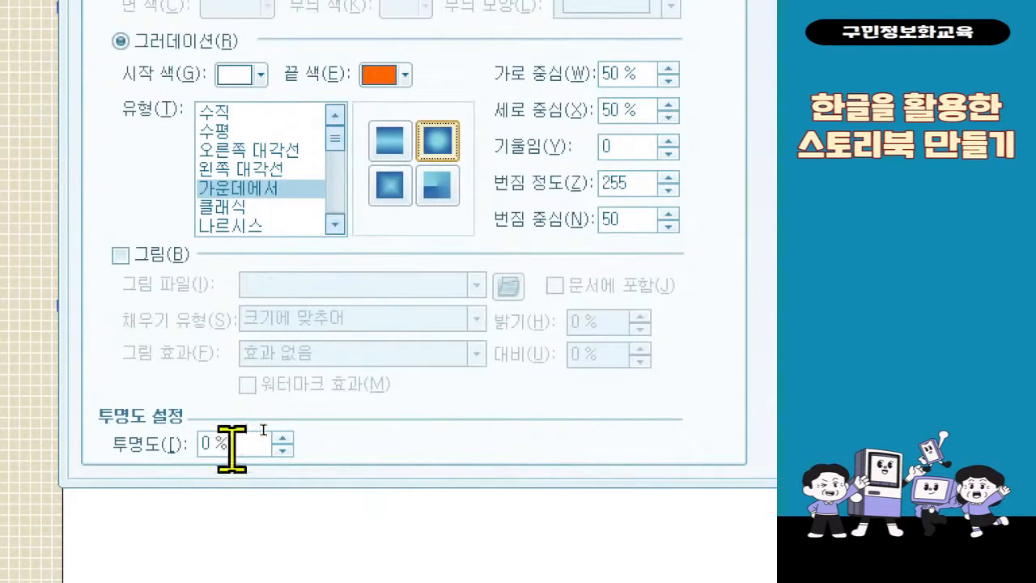
pyautogui.moveTo(232, 445); pyautogui.dragTo(173, 462)
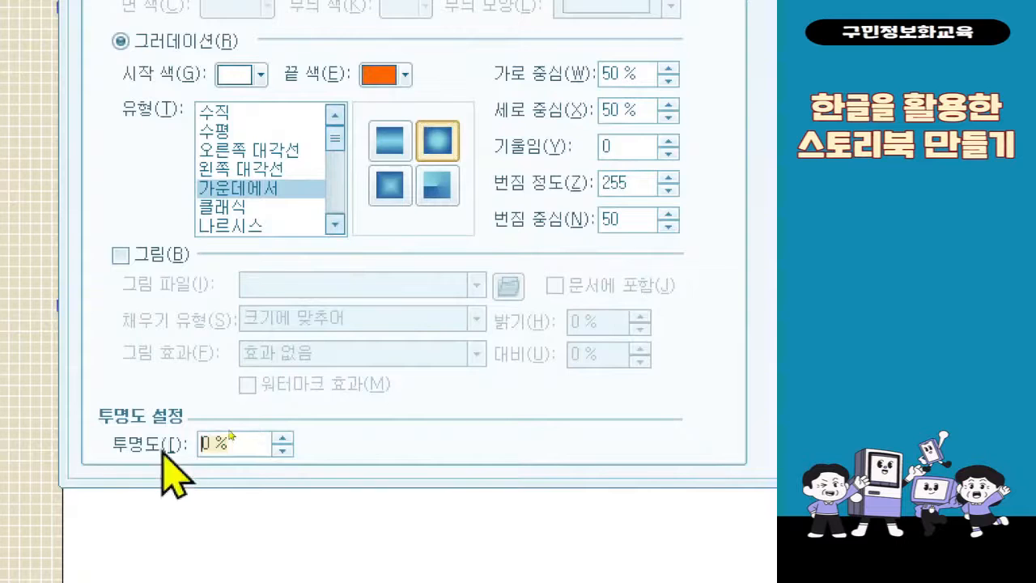
pyautogui.write('45')
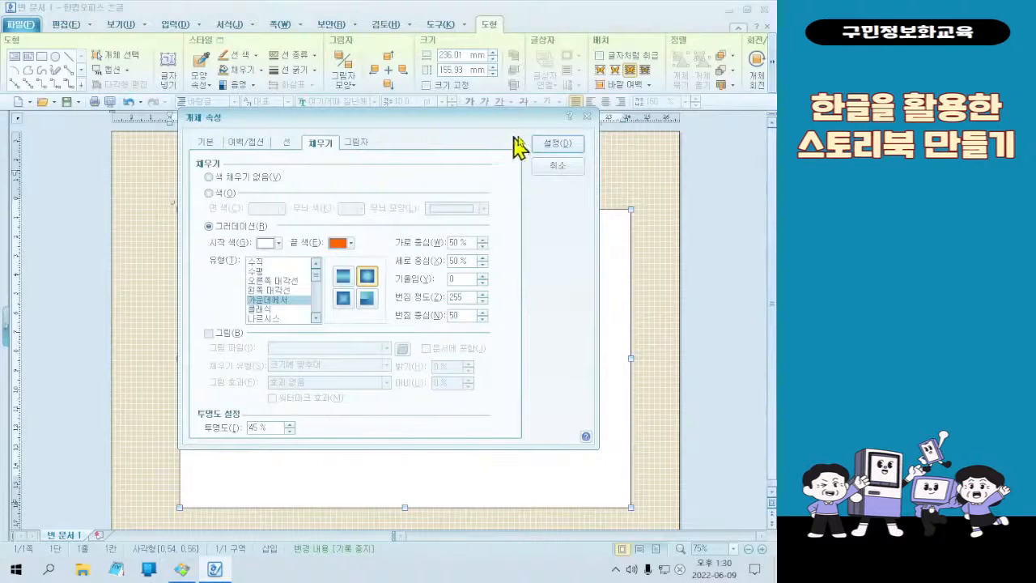
pyautogui.click(552, 143)
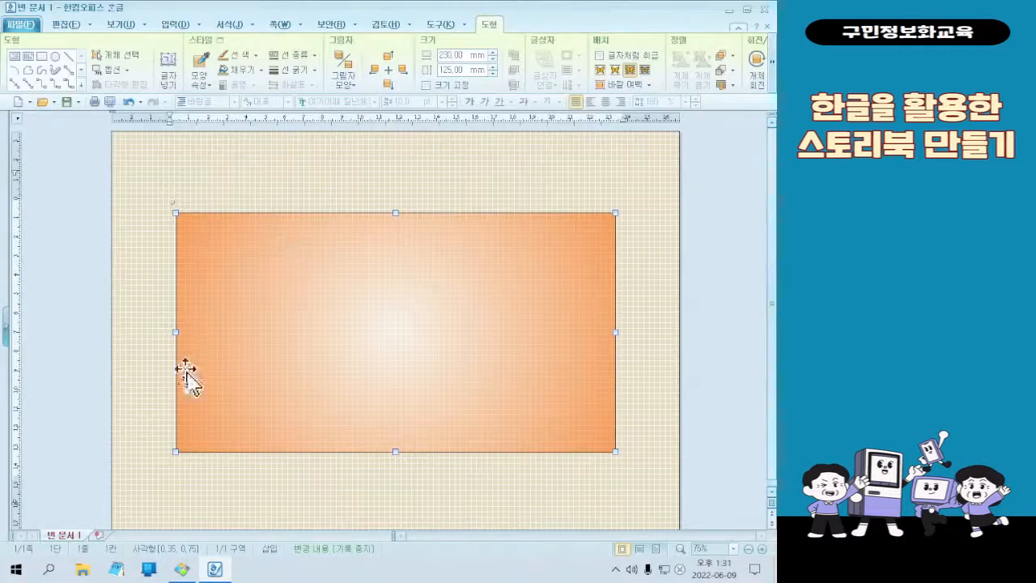
# Check the finished cover image in 꿀뷰, and set the rectangle's corner curvature to 둥근 모양 in the 한글 document
pyautogui.click(182, 569)
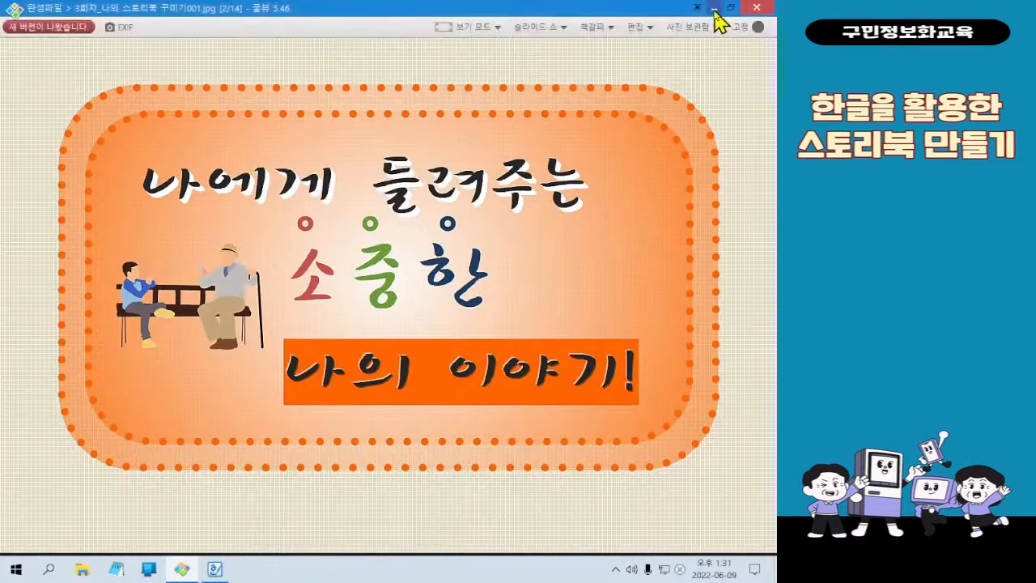
pyautogui.click(716, 20)
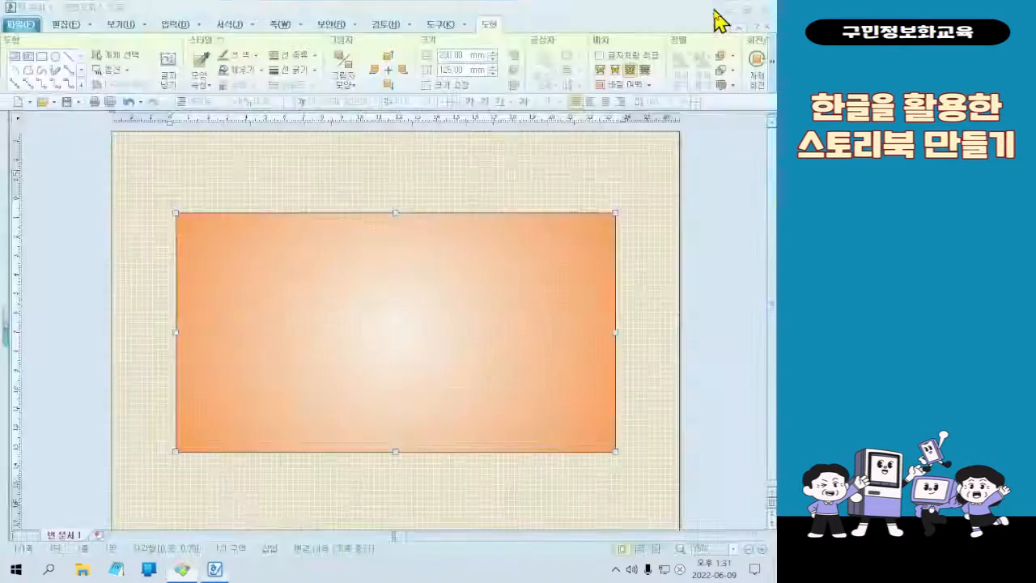
pyautogui.doubleClick(434, 348)
pyautogui.click(298, 143)
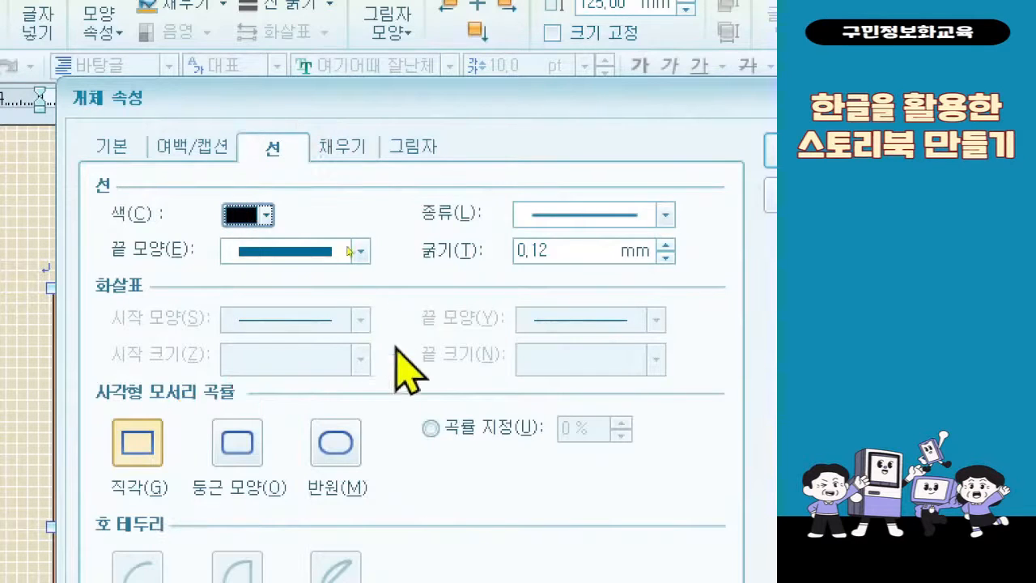
pyautogui.click(250, 452)
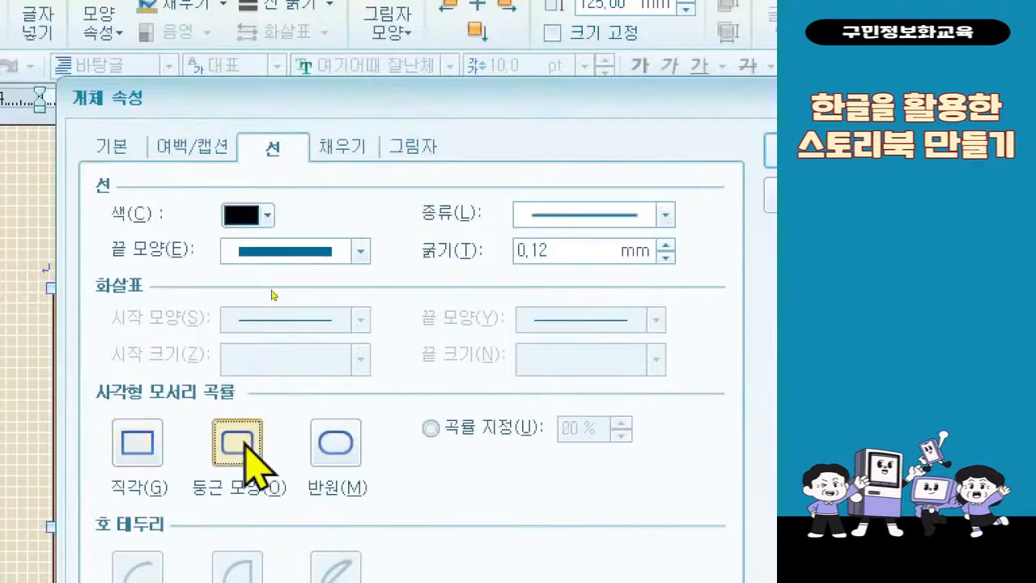
# Set the rectangle's outline to the round-dotted line type (종류) in orange (RGB 255,102,0) from the 오피스 colour theme
pyautogui.click(584, 215)
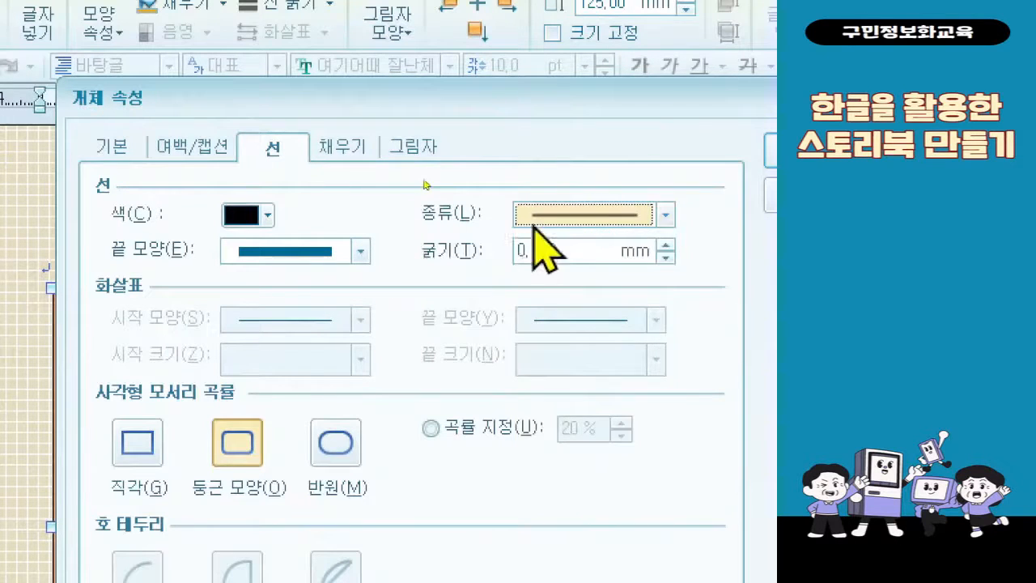
pyautogui.click(536, 220)
pyautogui.click(561, 375)
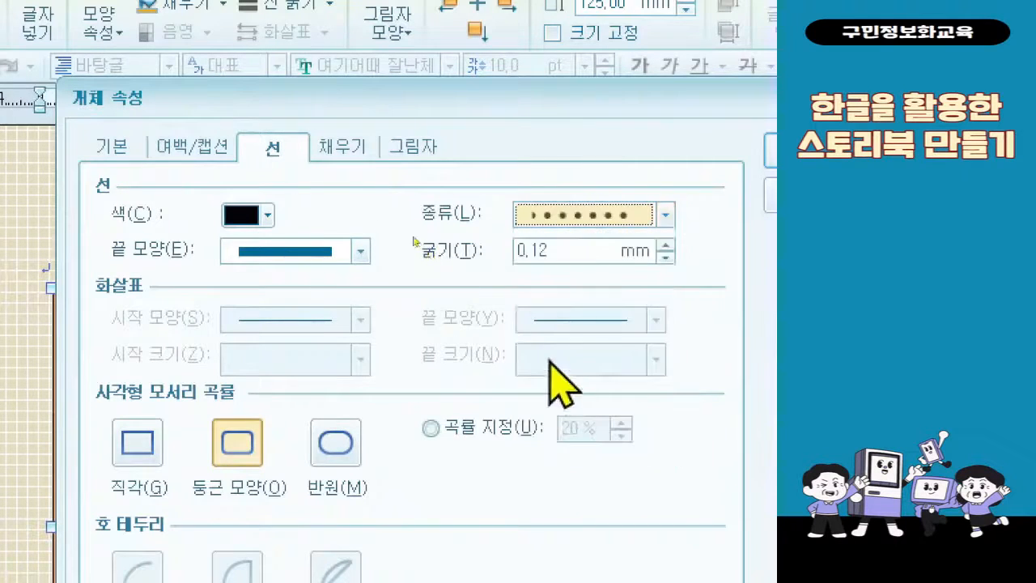
pyautogui.click(259, 217)
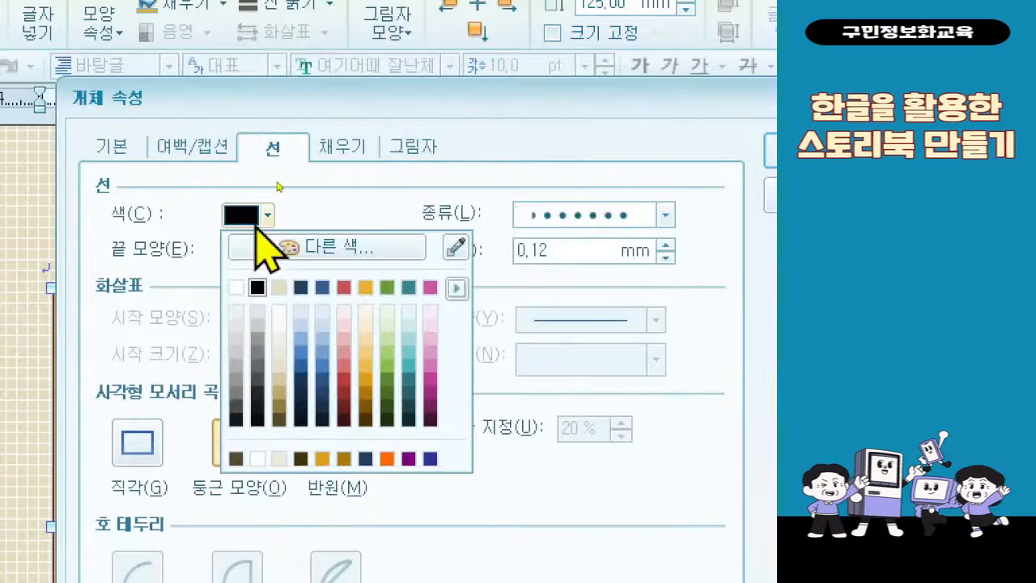
pyautogui.click(460, 288)
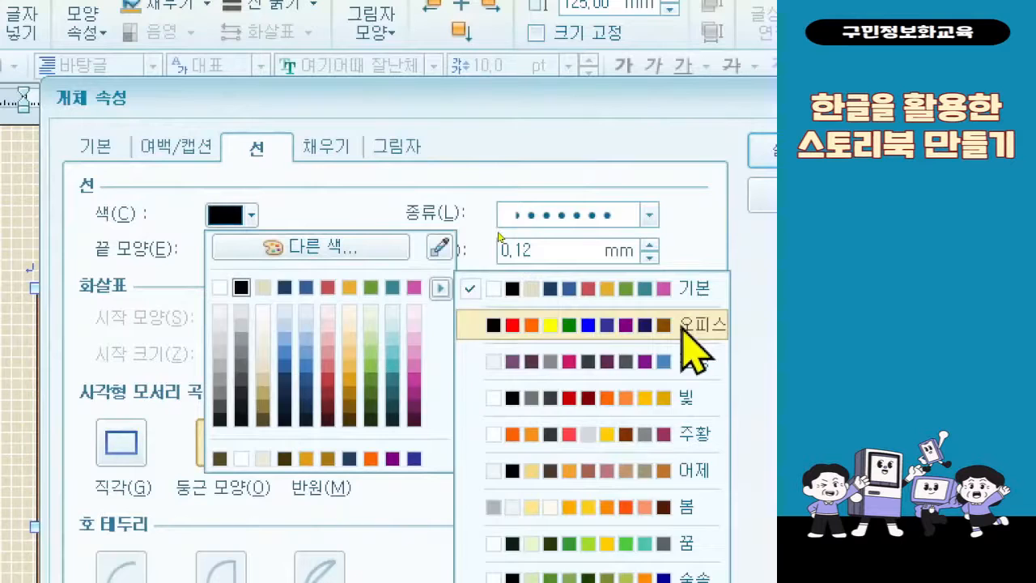
pyautogui.click(682, 327)
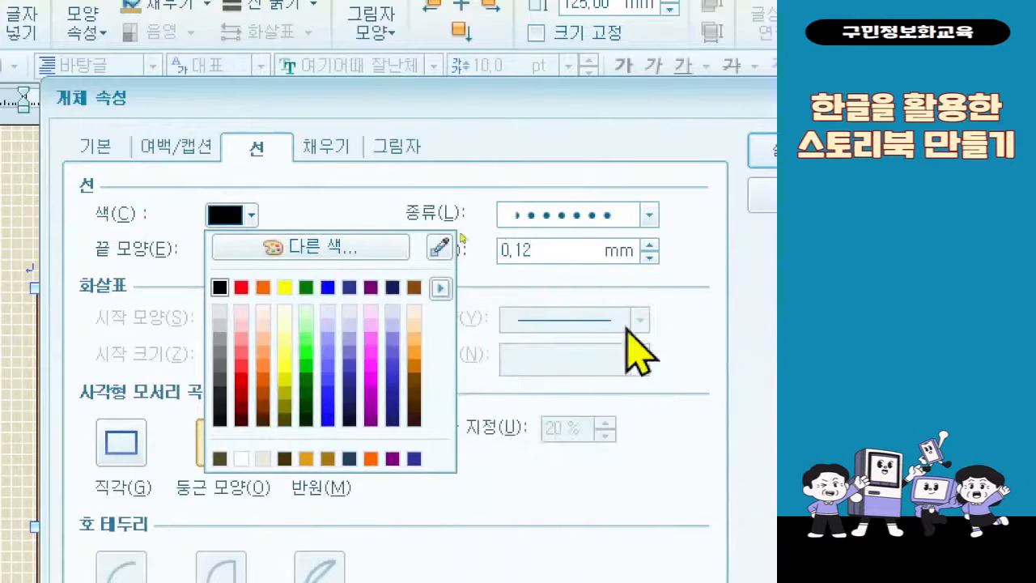
pyautogui.click(273, 283)
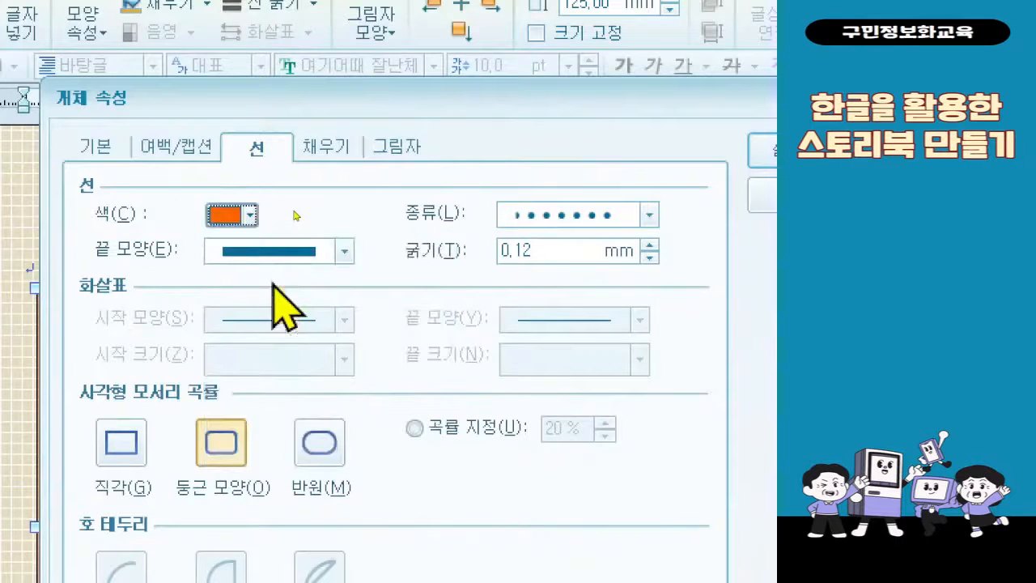
# Set the outline thickness (굵기) to 3 mm and apply the line settings to the rectangle
pyautogui.doubleClick(516, 257)
pyautogui.write('3')
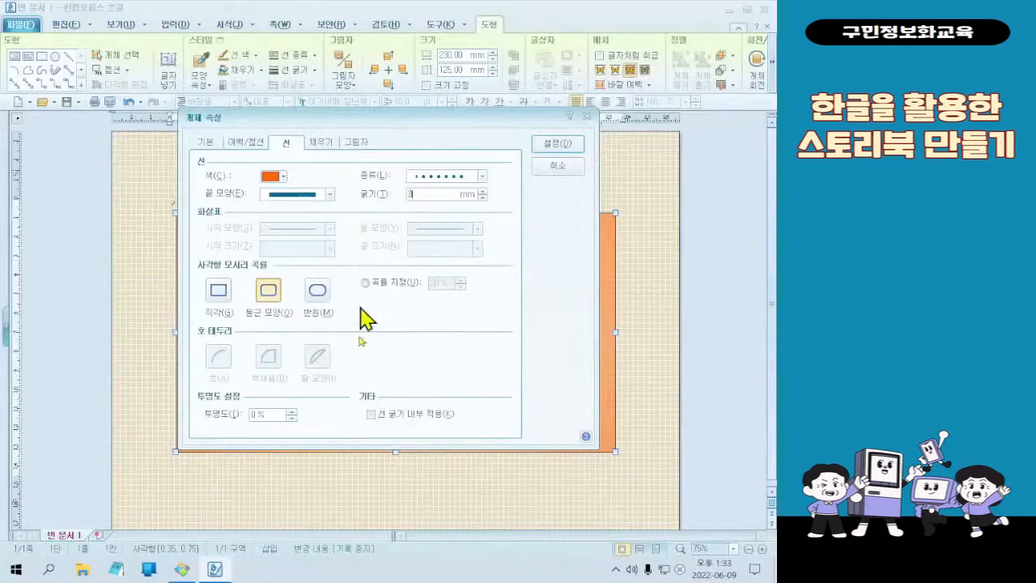
pyautogui.click(567, 145)
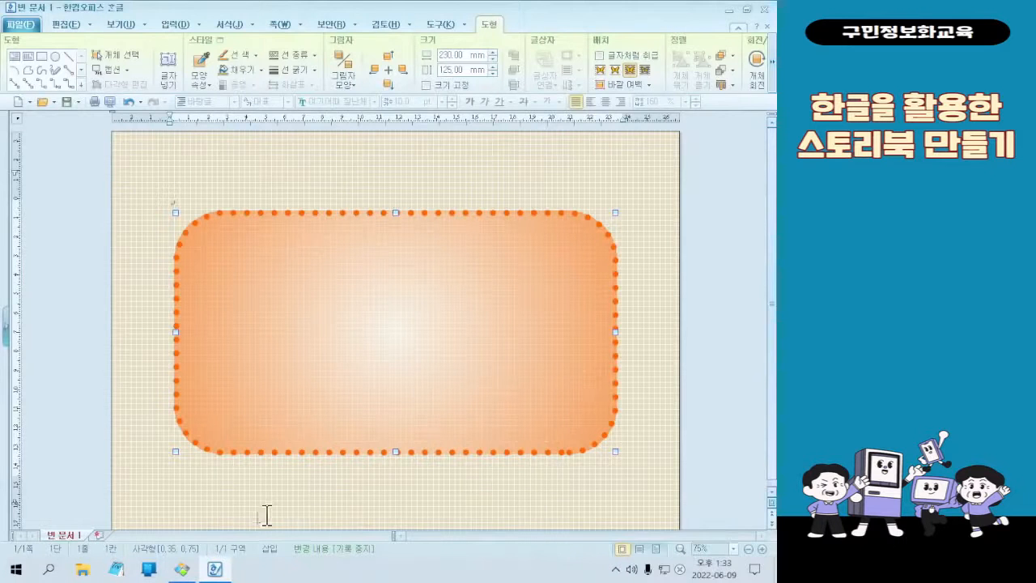
# Switch to 꿀뷰 to compare the double dotted frame on the finished cover, and return to the 한글 document
pyautogui.click(182, 569)
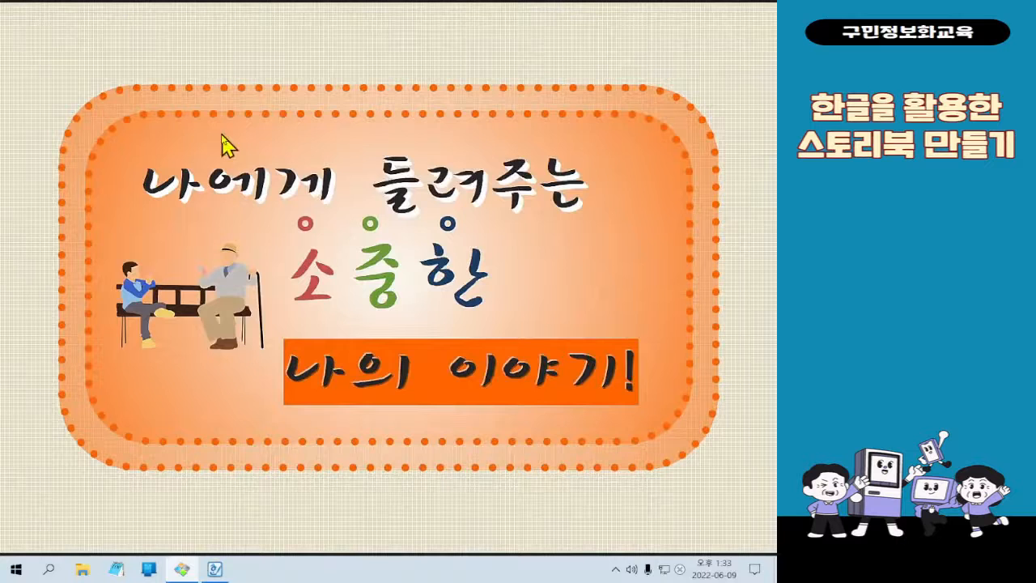
pyautogui.click(215, 569)
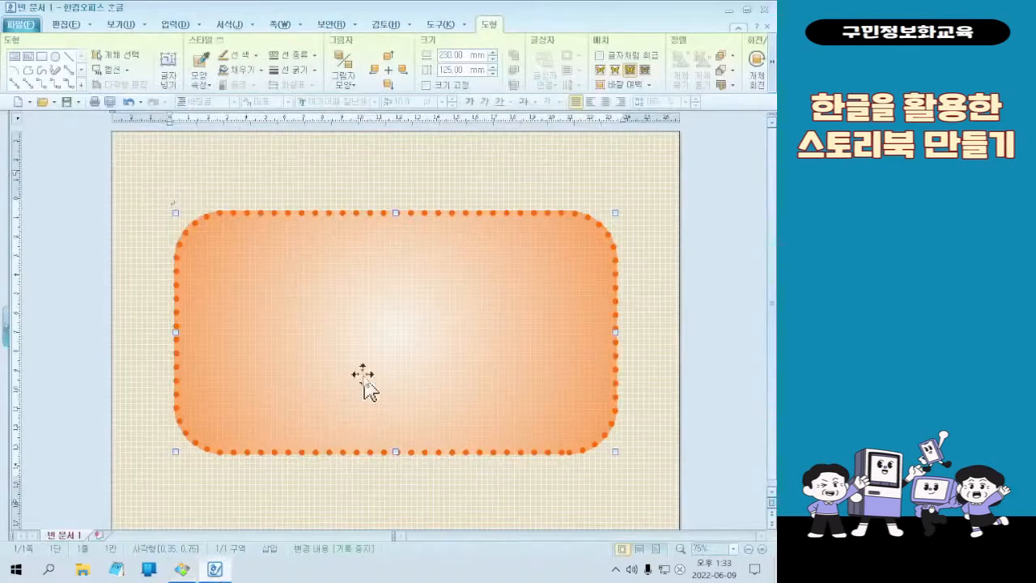
pyautogui.scroll(-1, 402, 388)
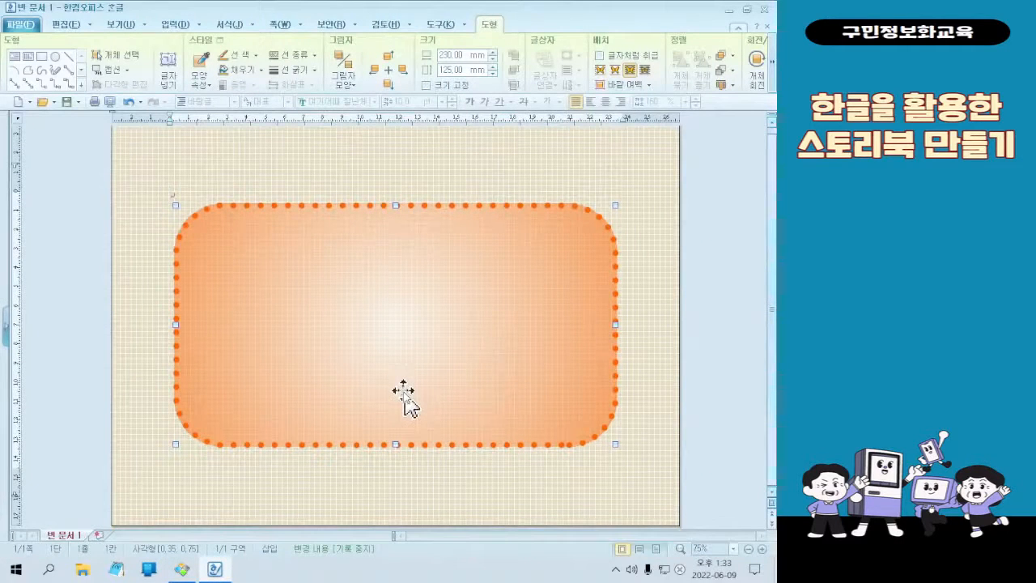
pyautogui.scroll(1, 402, 395)
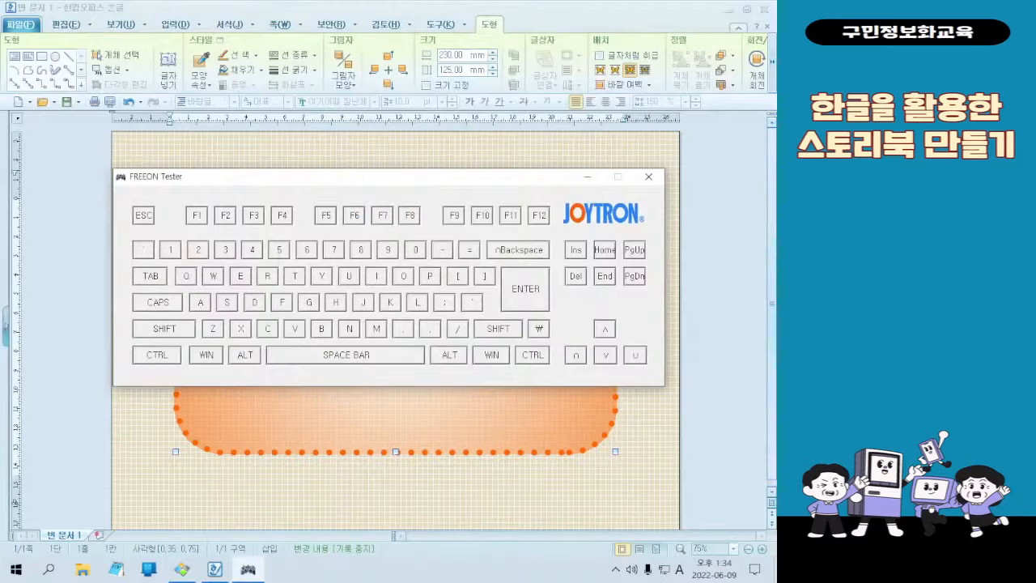
pyautogui.click(294, 267)
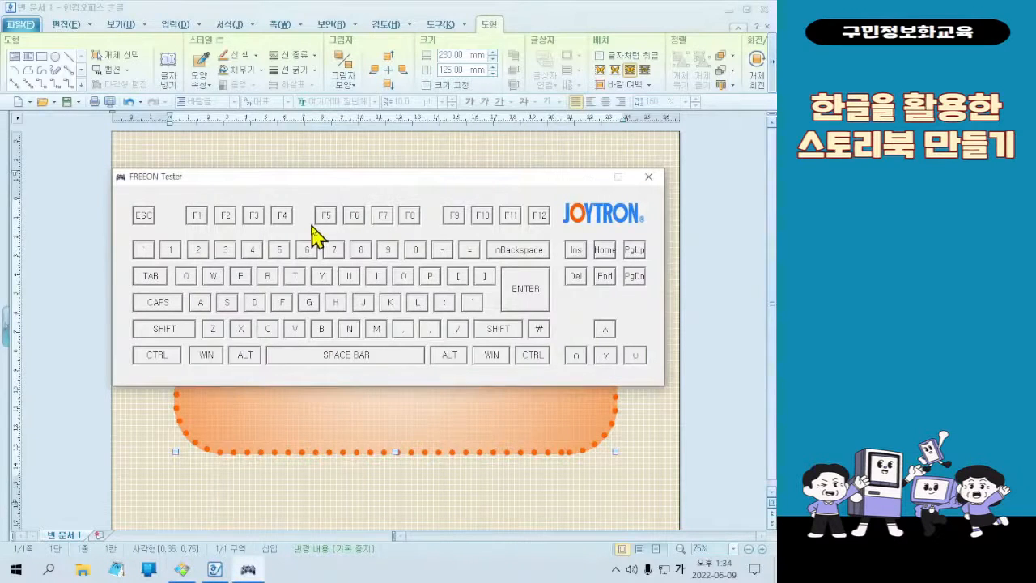
pyautogui.press('ctrl')
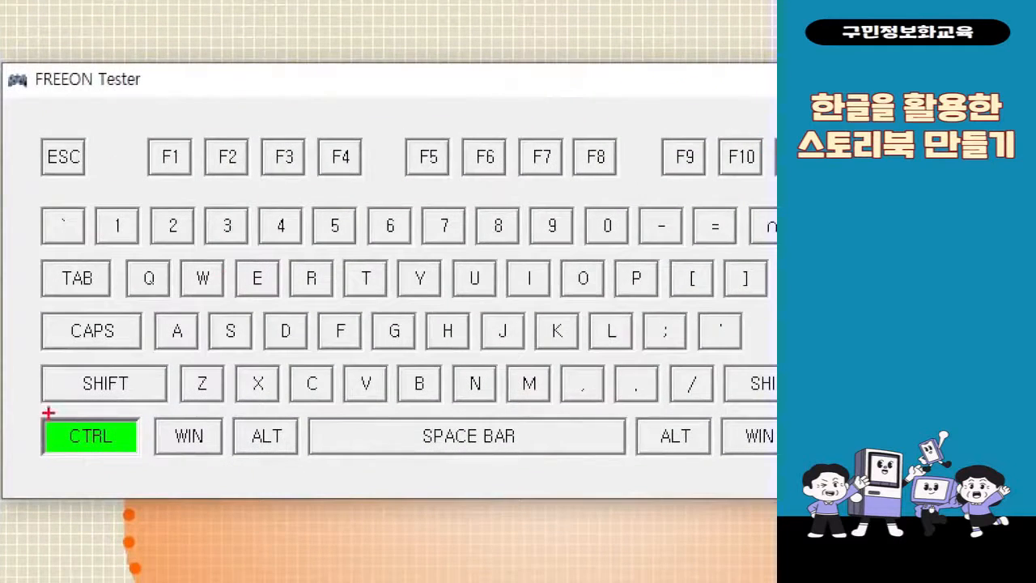
pyautogui.moveTo(48, 413); pyautogui.dragTo(128, 490)
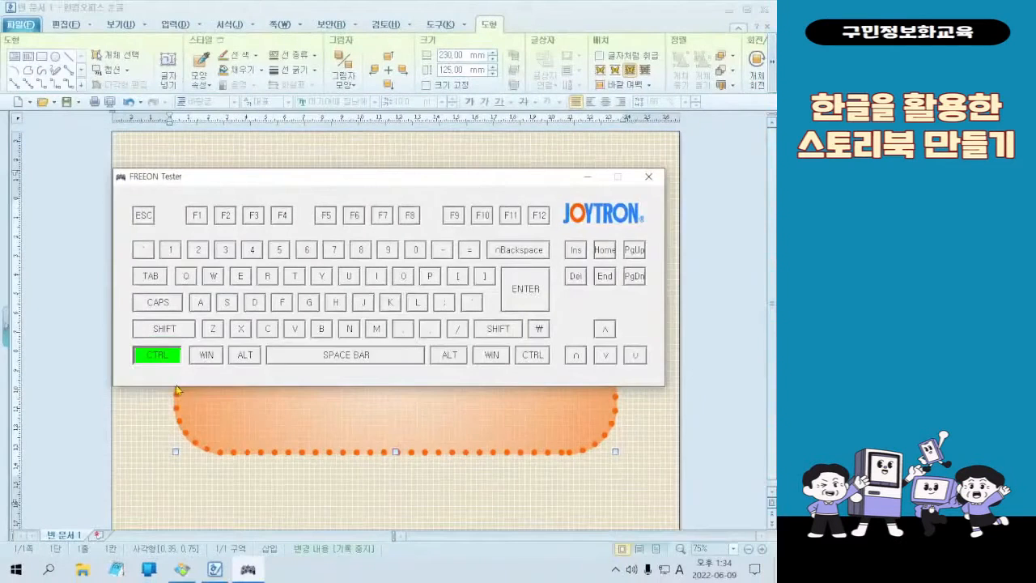
# Duplicate the dotted rounded rectangle and place the copy slightly below the original, overlapping it
pyautogui.click(585, 178)
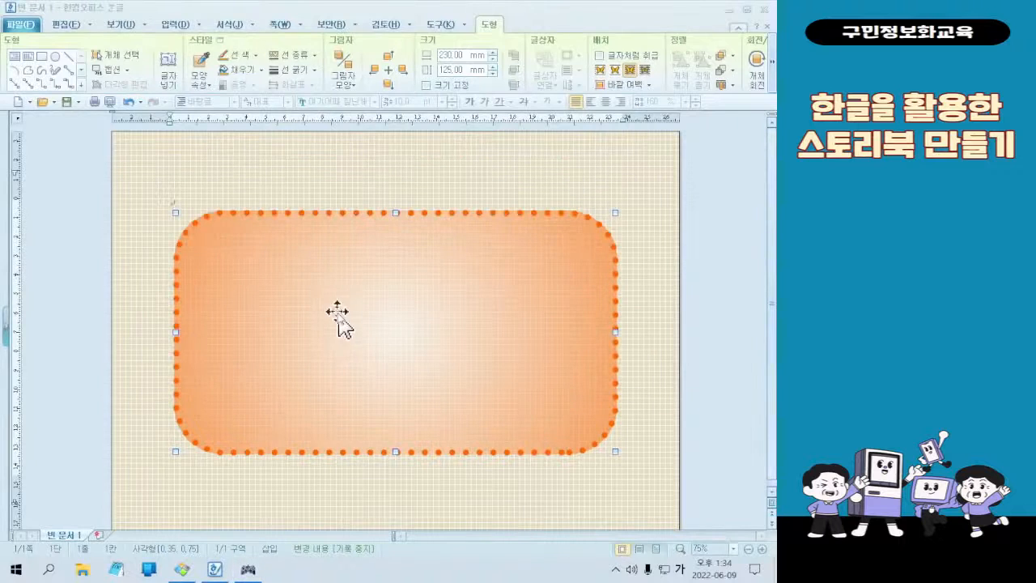
pyautogui.moveTo(388, 326); pyautogui.dragTo(388, 357)
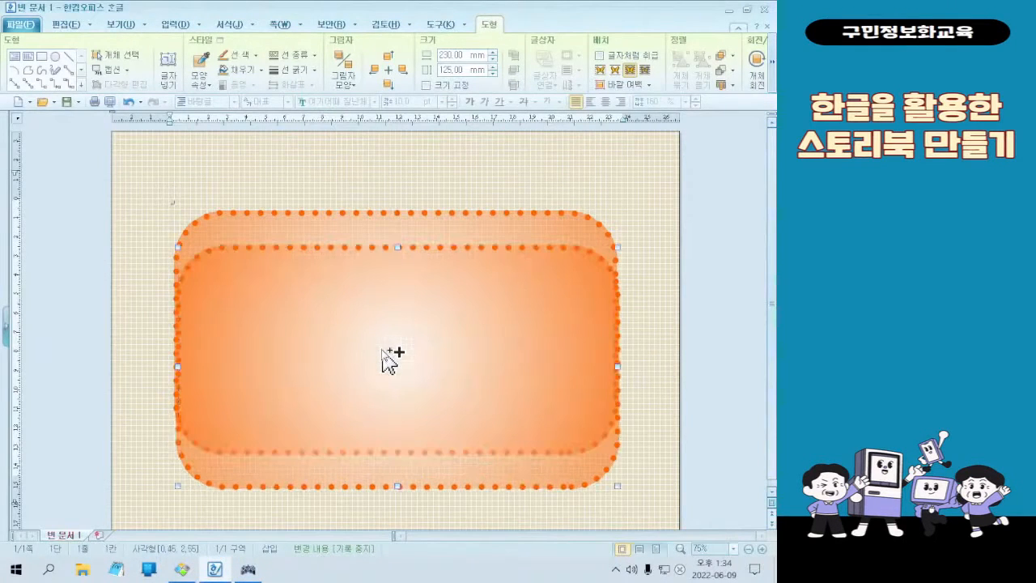
pyautogui.moveTo(500, 351); pyautogui.dragTo(467, 365)
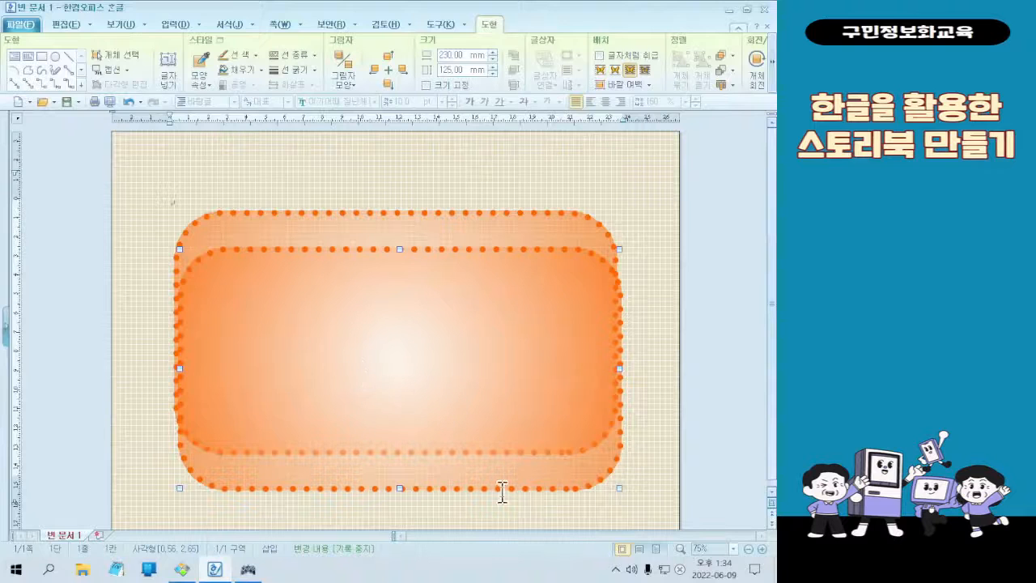
# Set the copied rectangle's width (너비) to 250 mm and height (높이) to 145 mm in its object properties
pyautogui.doubleClick(451, 394)
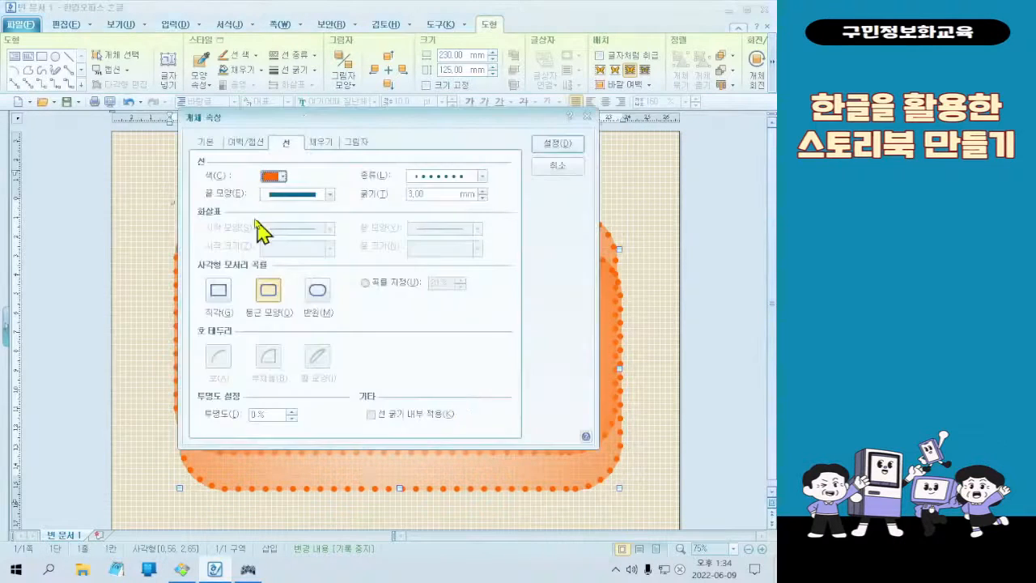
pyautogui.click(205, 146)
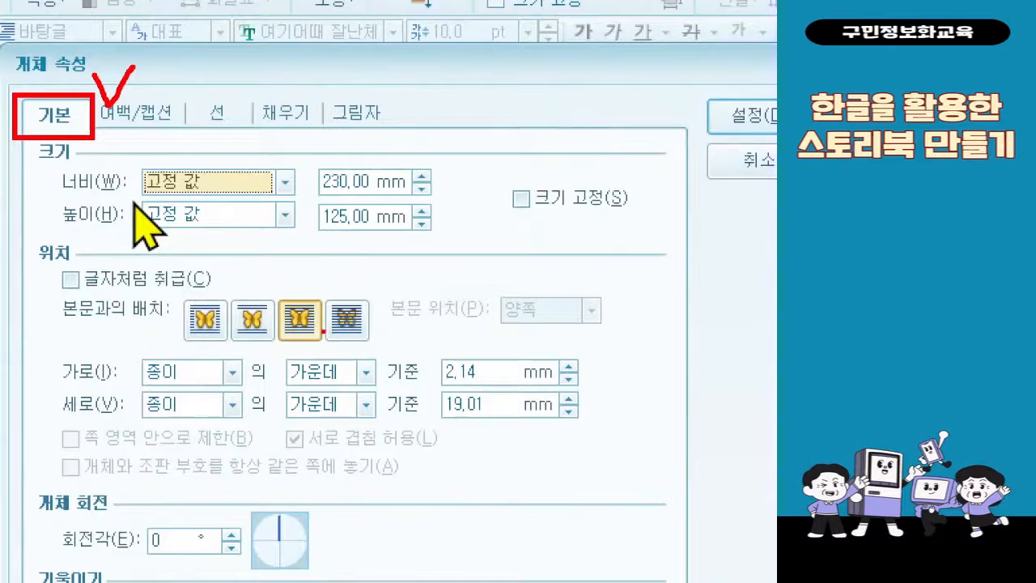
pyautogui.click(333, 183)
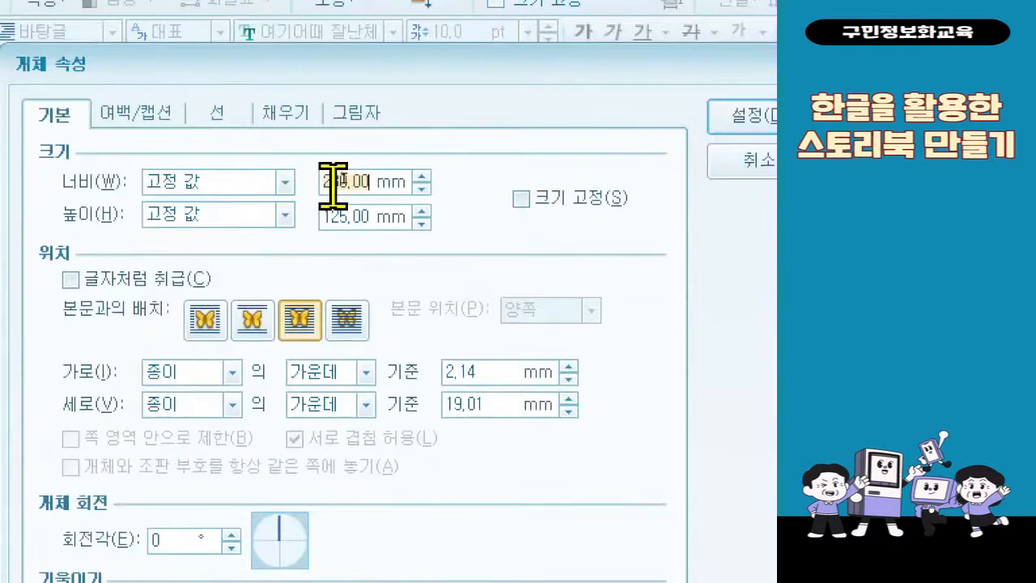
pyautogui.press('BackSpace')
pyautogui.press('BackSpace')
pyautogui.press('BackSpace')
pyautogui.press('BackSpace')
pyautogui.press('BackSpace')
pyautogui.press('BackSpace')
pyautogui.write('250')
pyautogui.press('Tab')
pyautogui.press('Tab')
pyautogui.write('145')
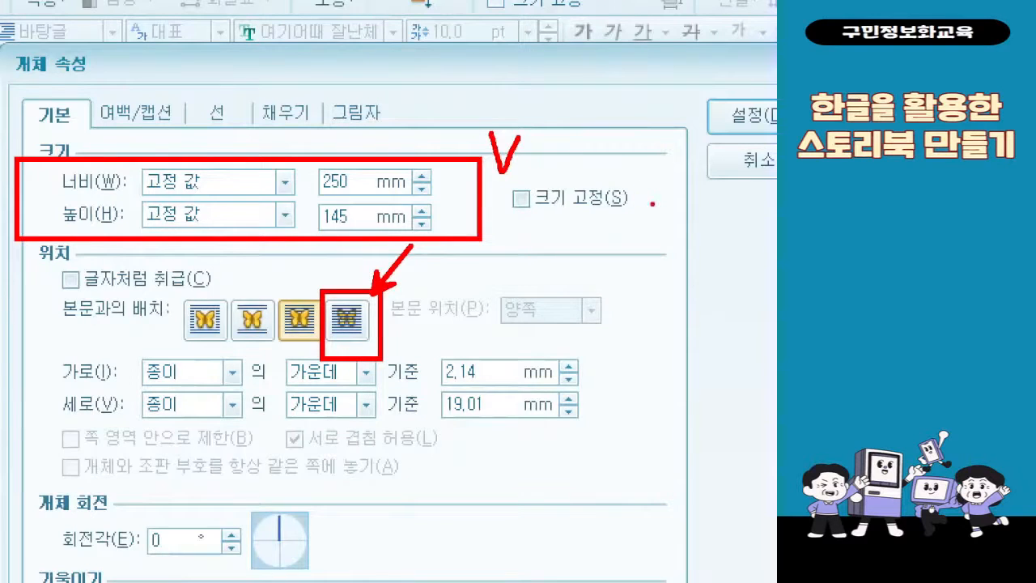
# Place the copy behind the text with 0 mm horizontal and vertical offsets from the paper centre, apply the properties and deselect it
pyautogui.click(347, 319)
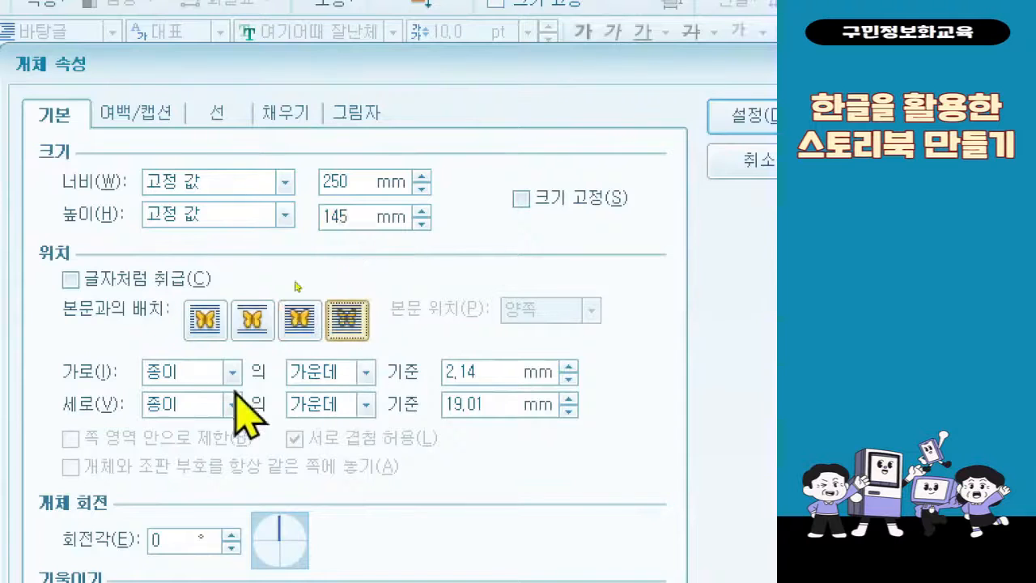
pyautogui.doubleClick(461, 372)
pyautogui.write('0')
pyautogui.doubleClick(495, 405)
pyautogui.write('0')
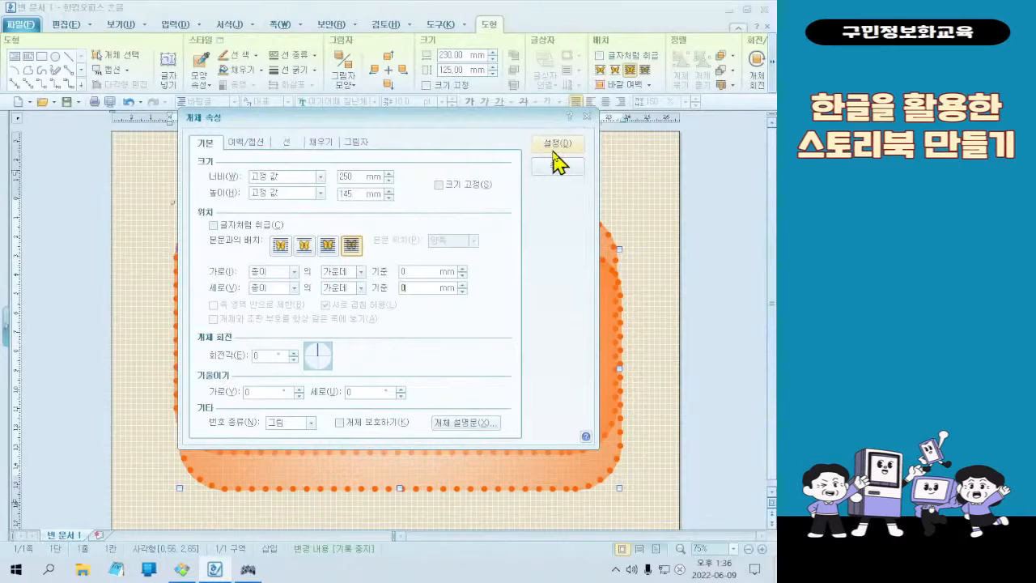
pyautogui.click(553, 152)
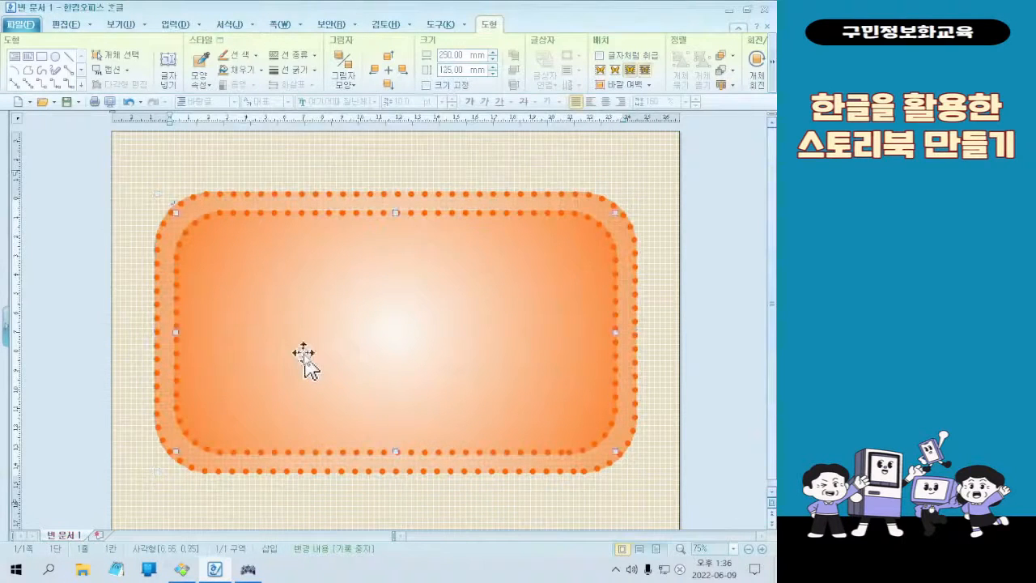
pyautogui.click(369, 170)
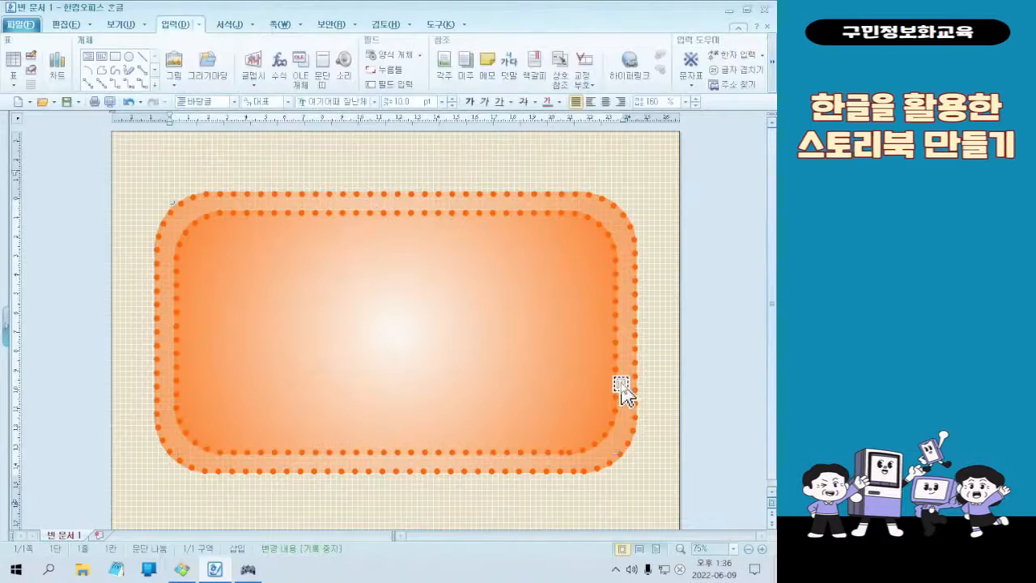
pyautogui.click(414, 350)
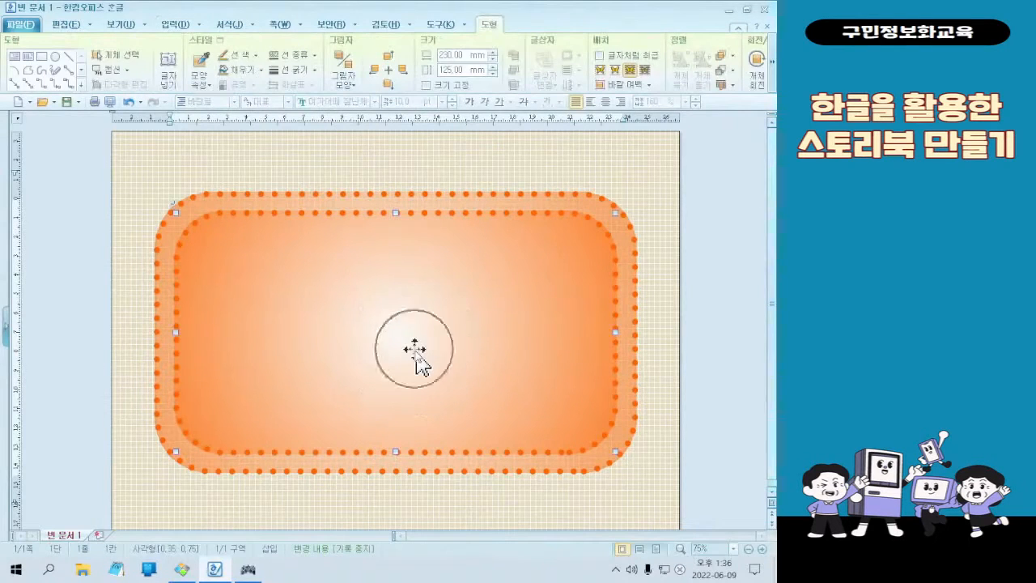
pyautogui.click(177, 63)
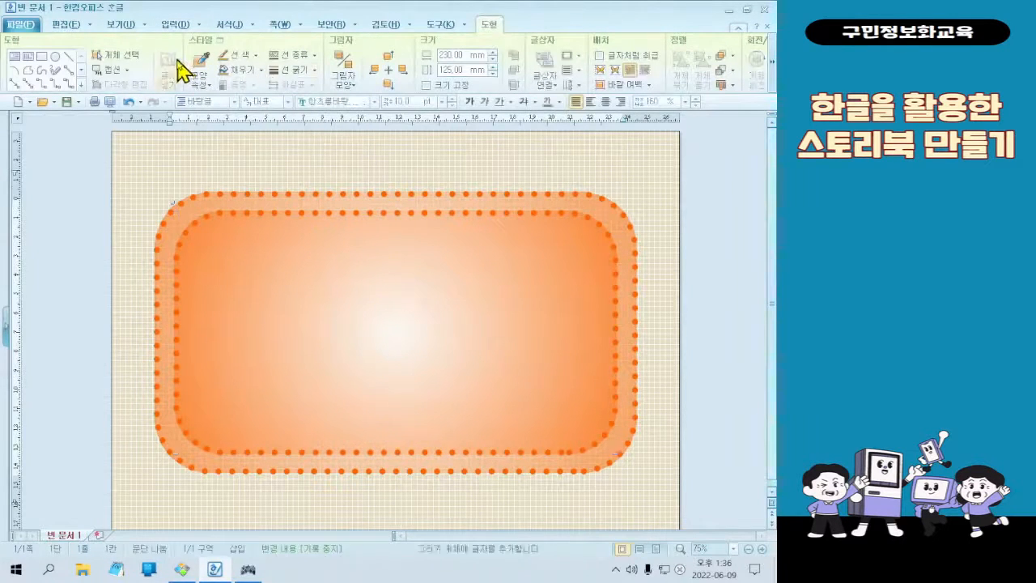
pyautogui.write('ㅇㄹㅇㄴㄹㄴㅇ')
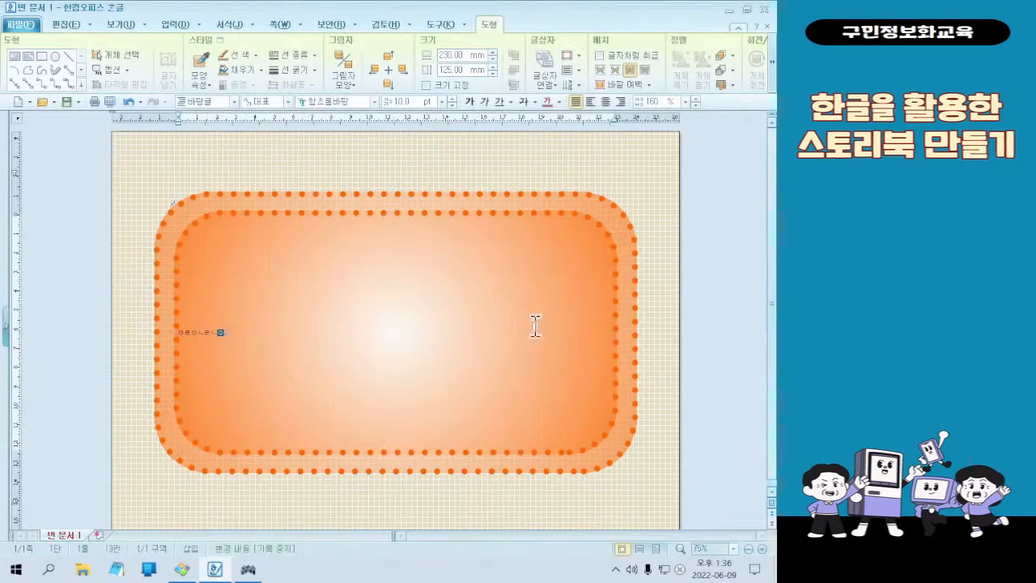
pyautogui.write('ㅣ')
pyautogui.press('F12')
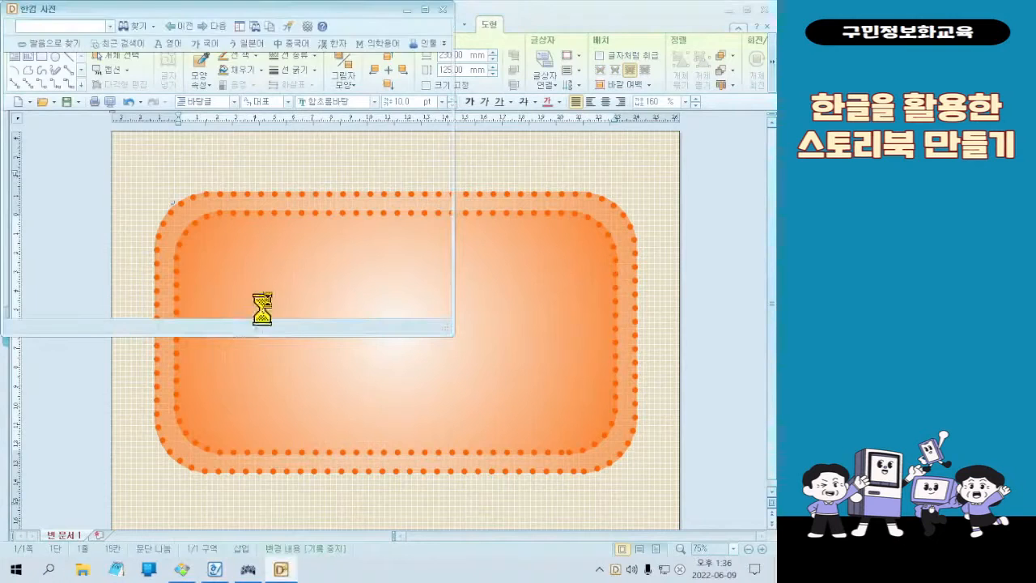
pyautogui.click(444, 8)
pyautogui.hotkey('ctrl', 'z')
pyautogui.hotkey('ctrl', 'z')
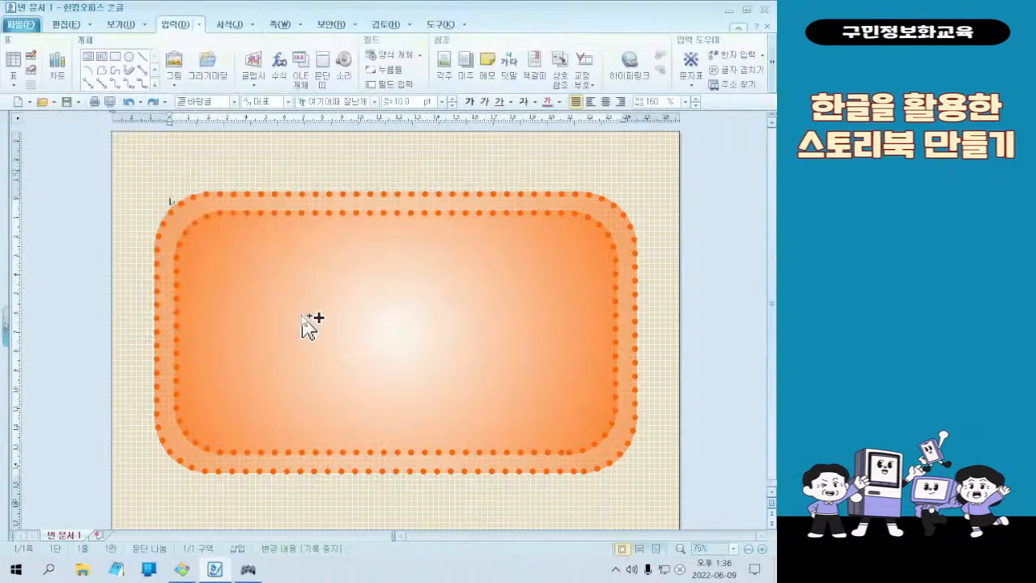
# Make the inner rectangle accept text (글자 넣기) and set its text to 여기어때 잘난체, 72 pt, centre-aligned
pyautogui.click(305, 304)
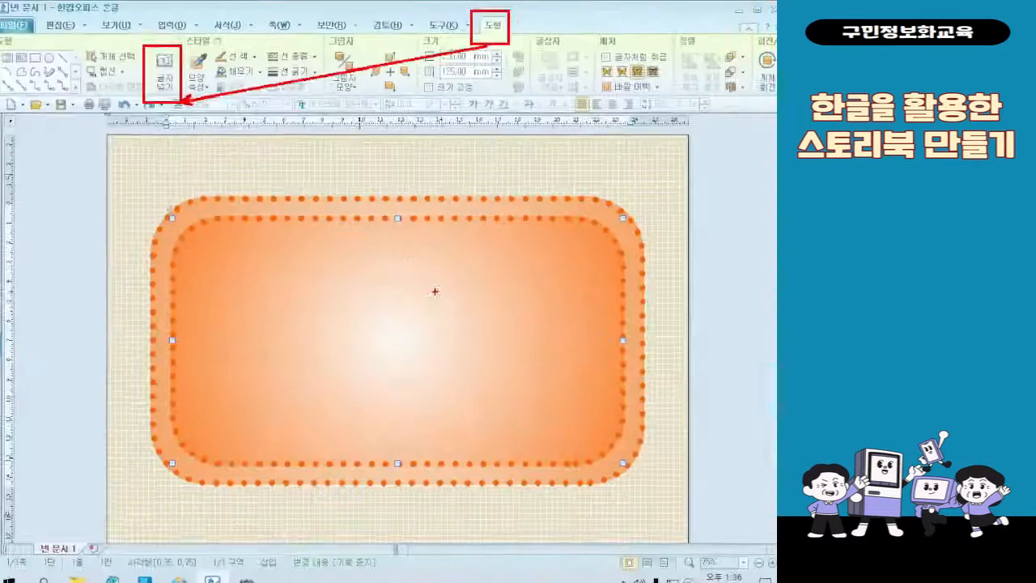
pyautogui.click(39, 139)
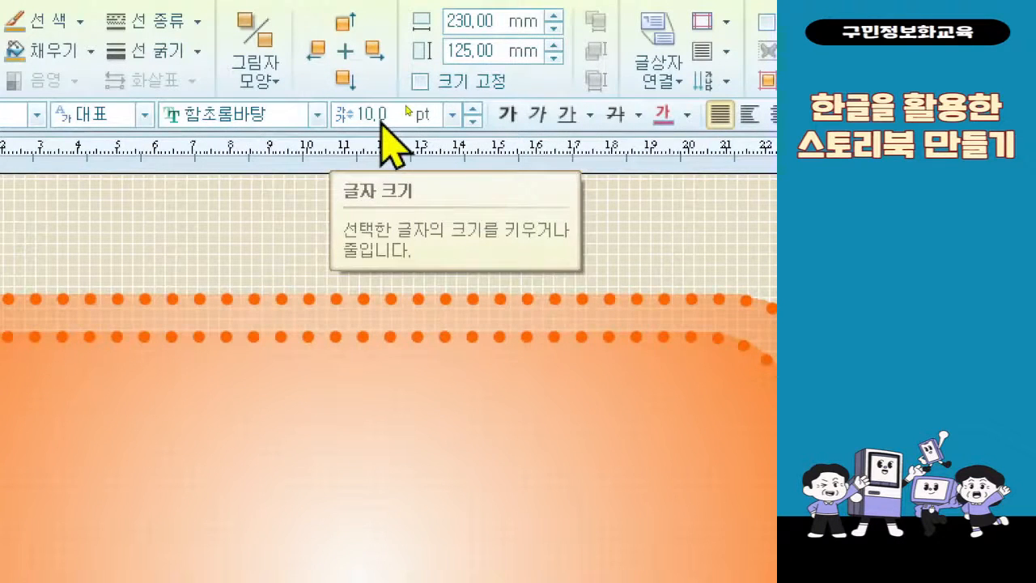
pyautogui.click(317, 121)
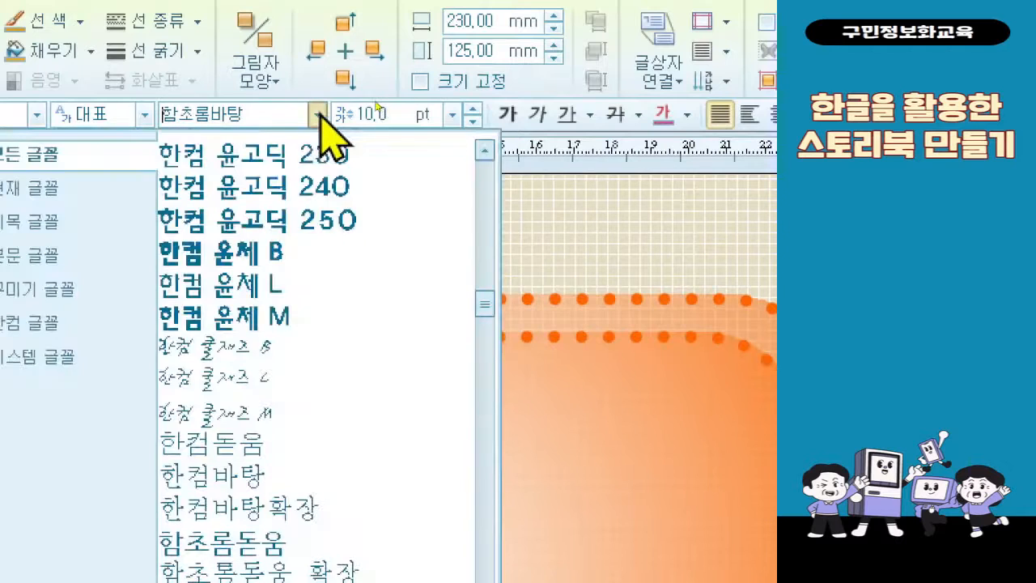
pyautogui.scroll(8, 451, 405)
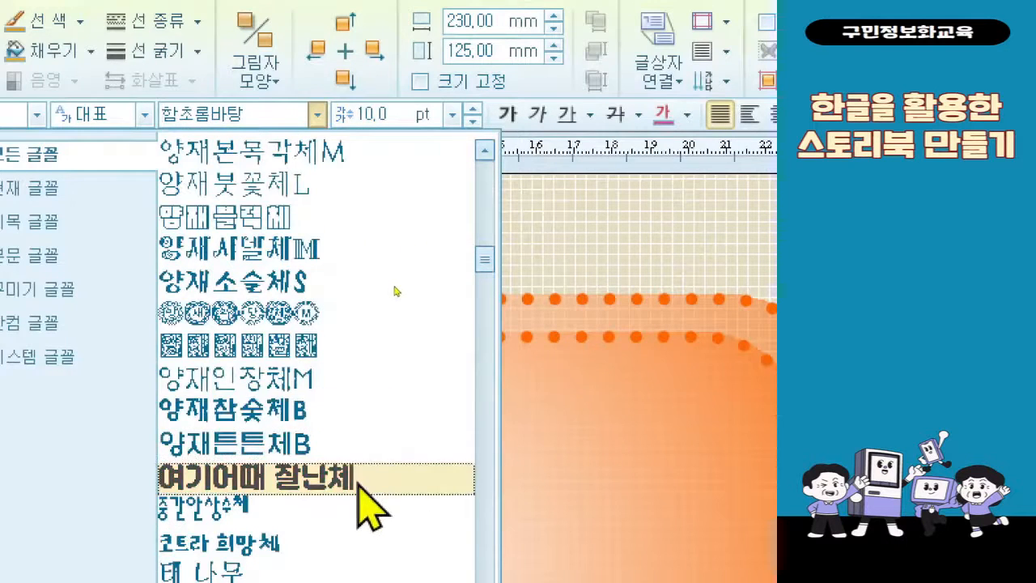
pyautogui.click(360, 484)
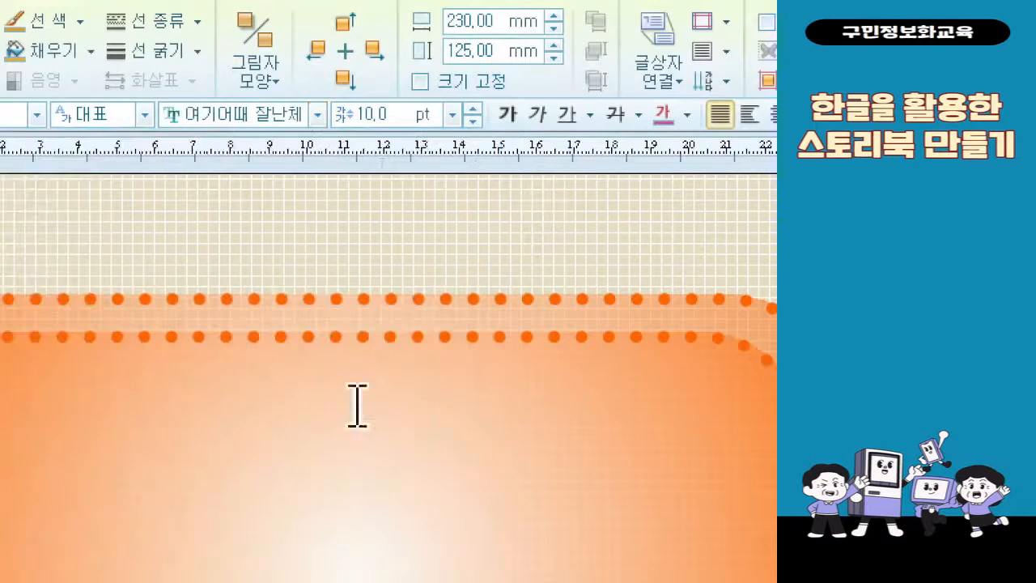
pyautogui.click(451, 114)
pyautogui.click(425, 441)
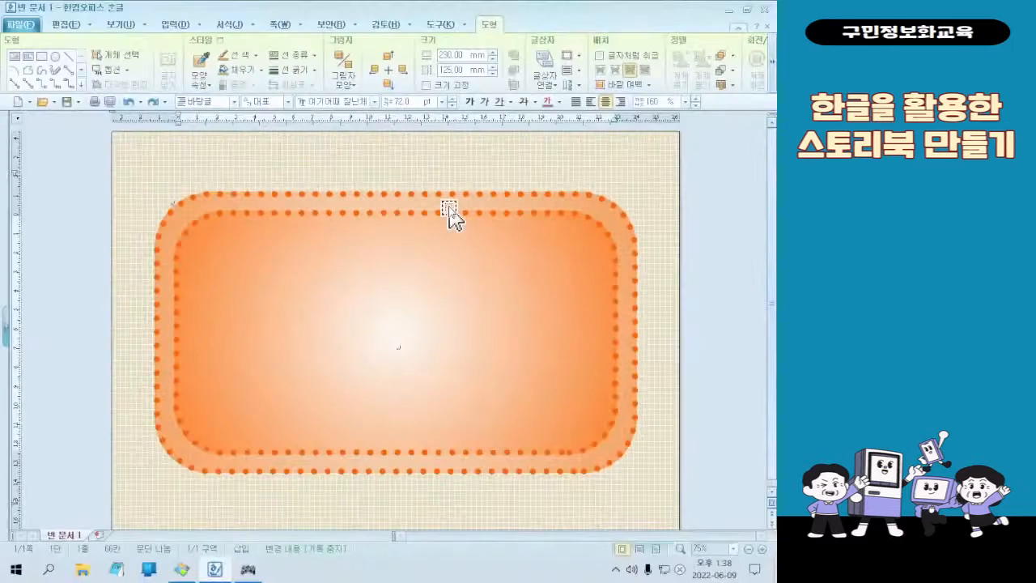
# Enter the title in the inner rectangle on three lines: "나에게 들려주는", "소중한" and "나의 이야기!"
pyautogui.write('나에게 ')
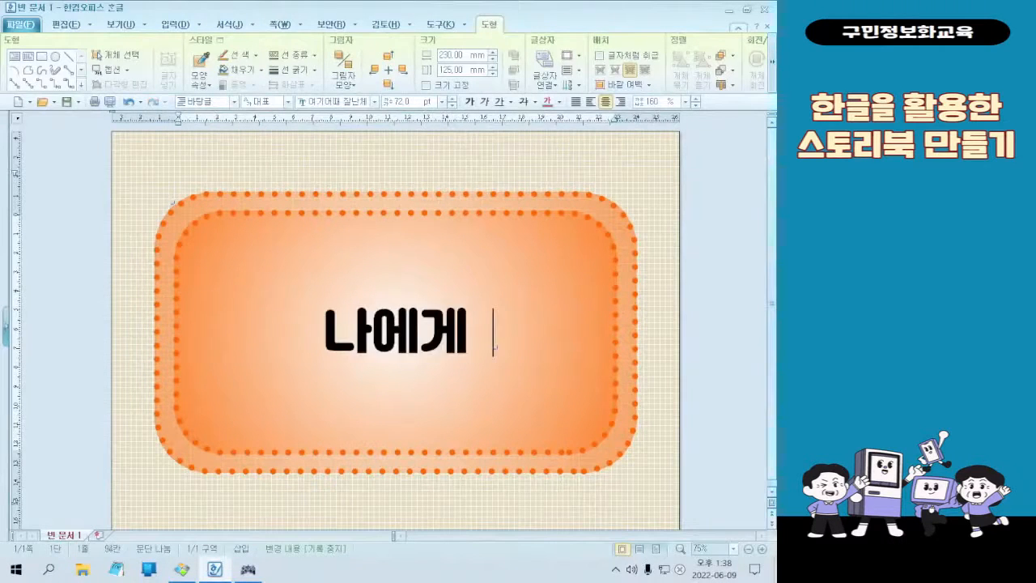
pyautogui.write('드ㄹ려주는')
pyautogui.press('Return')
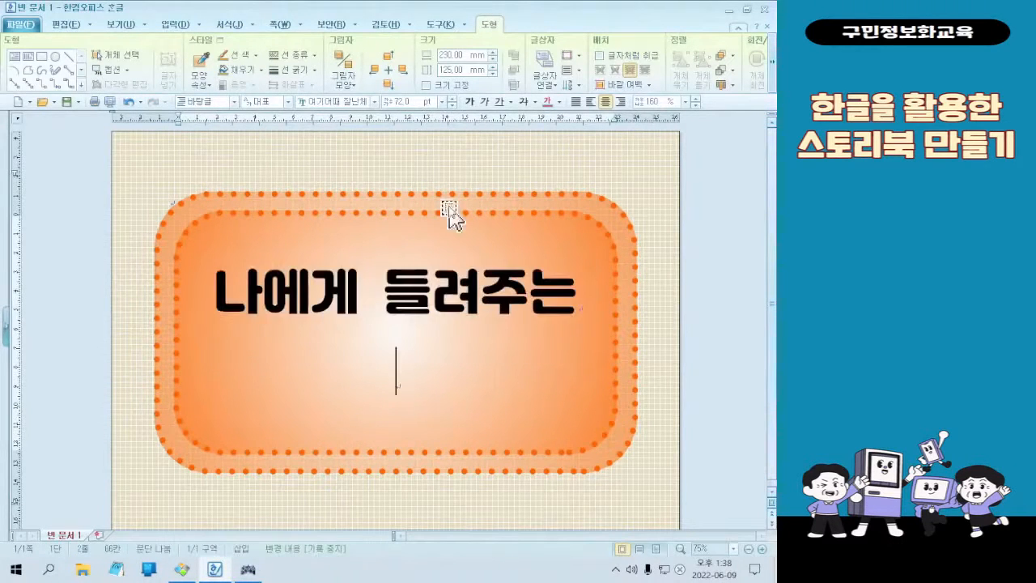
pyautogui.write('소중한')
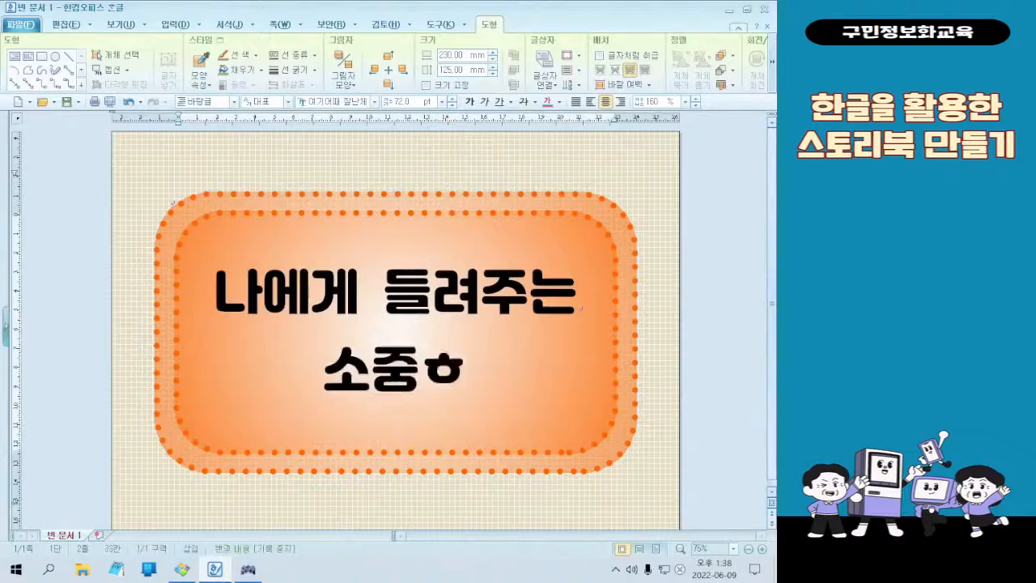
pyautogui.press('Return')
pyautogui.write('나의 이약')
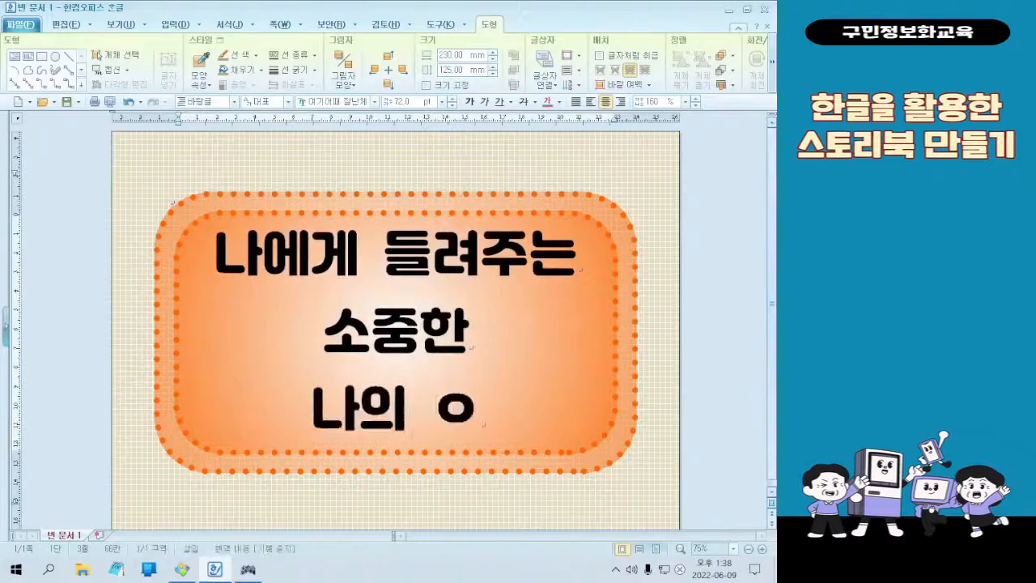
pyautogui.write('ㅣ!')
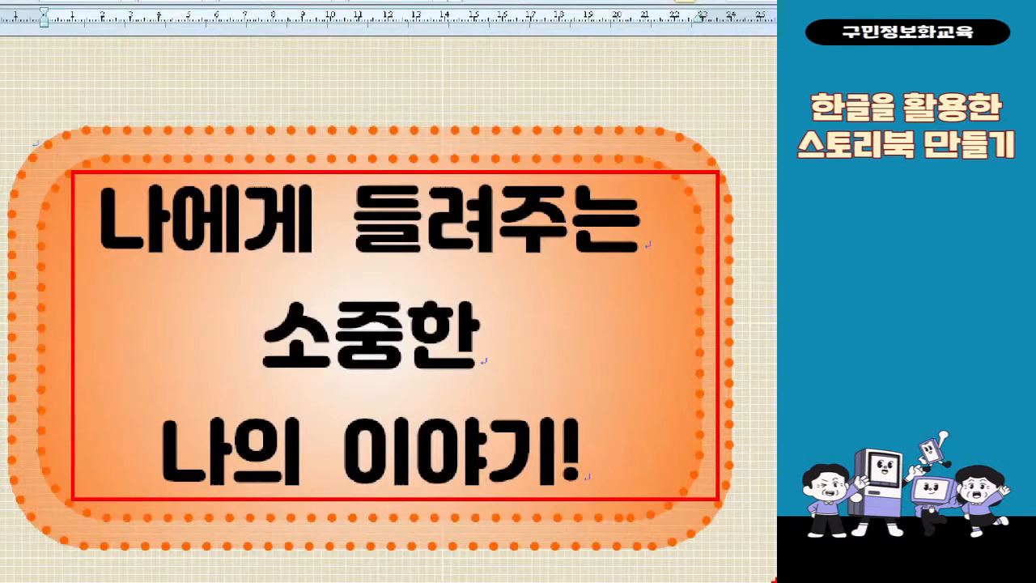
pyautogui.press('Escape')
pyautogui.moveTo(235, 256); pyautogui.dragTo(576, 395)
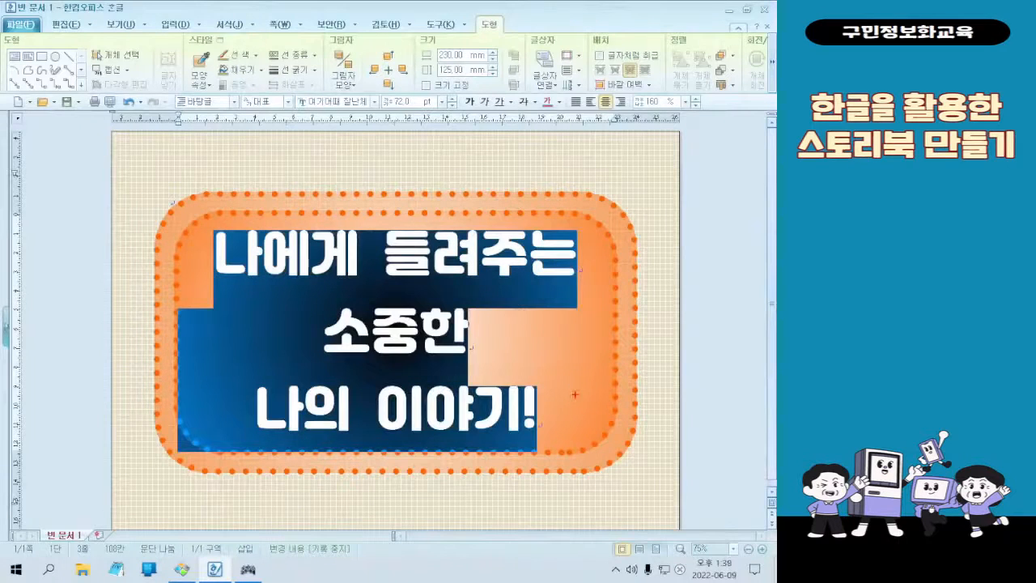
pyautogui.moveTo(267, 244); pyautogui.dragTo(249, 237)
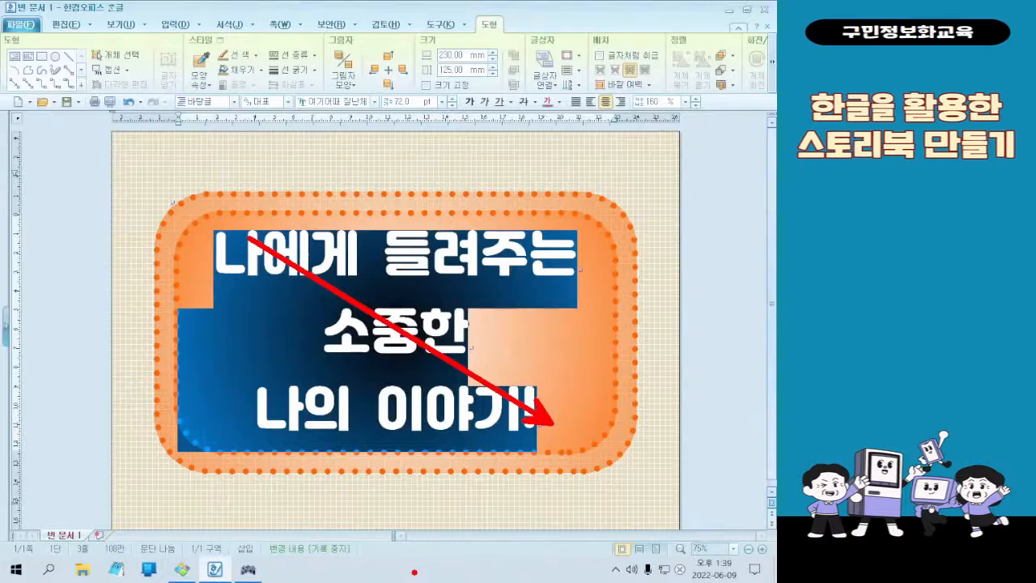
pyautogui.press('Escape')
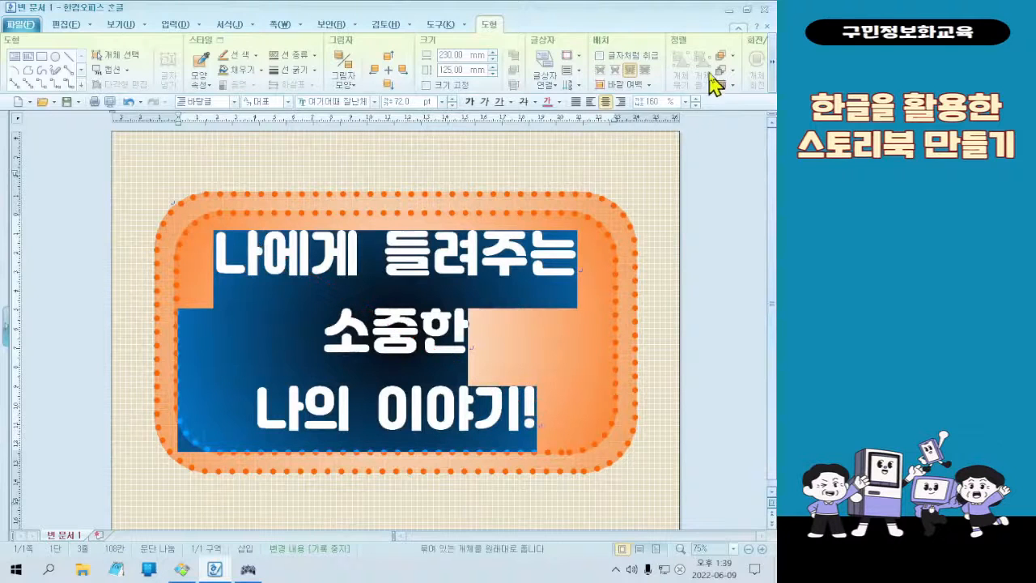
pyautogui.hotkey('ctrl', 'F3')
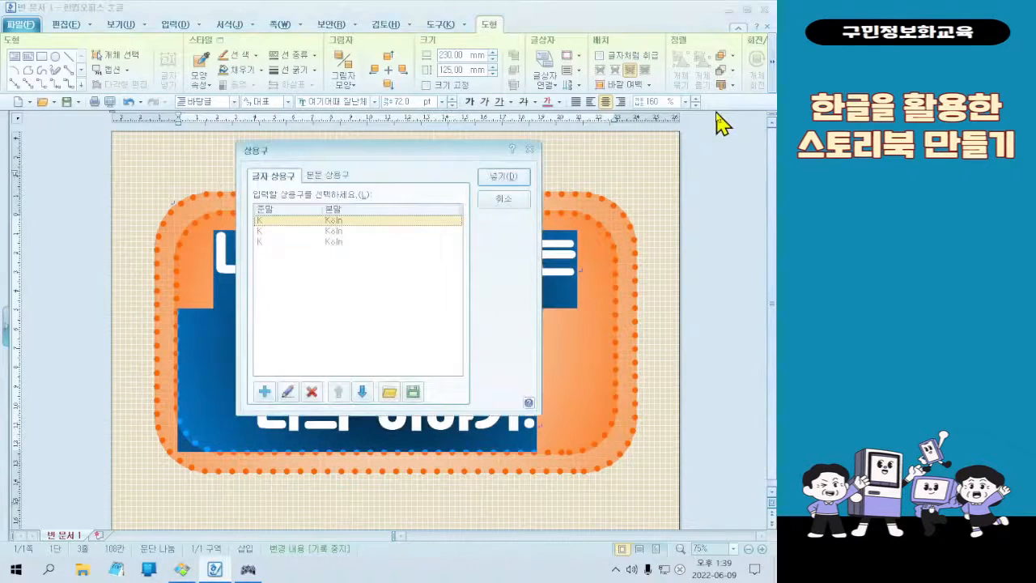
pyautogui.press('Escape')
pyautogui.hotkey('ctrl', '5')
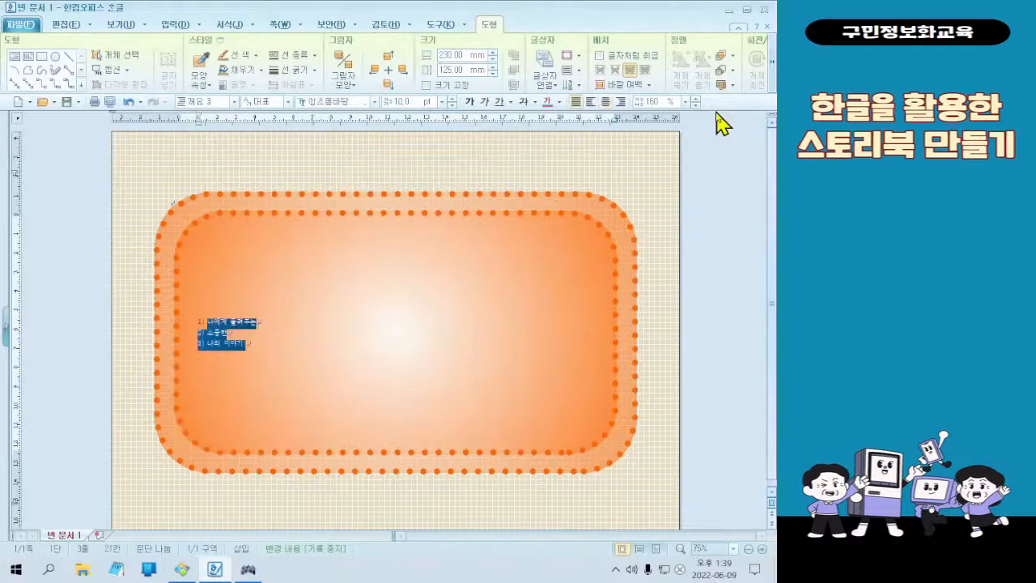
pyautogui.hotkey('ctrl', 'z')
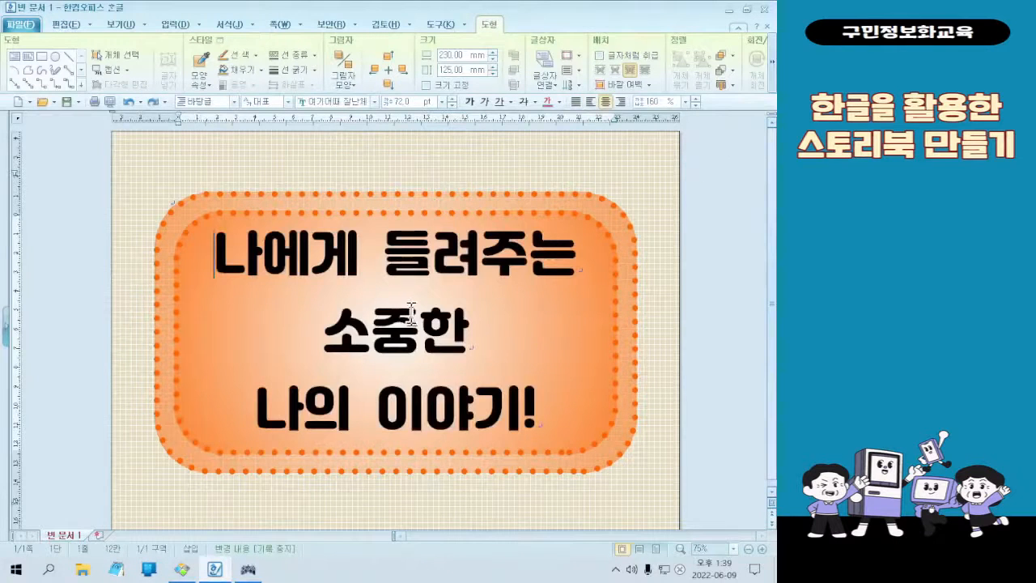
# Set the line spacing of the whole three-line title to 130 % and deselect the text
pyautogui.hotkey('ctrl', 'a')
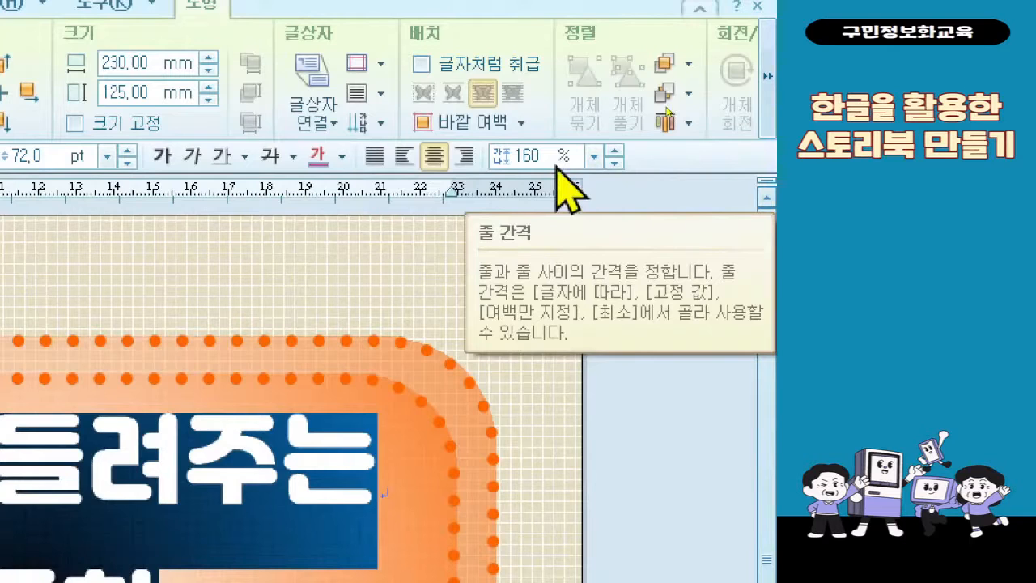
pyautogui.click(590, 160)
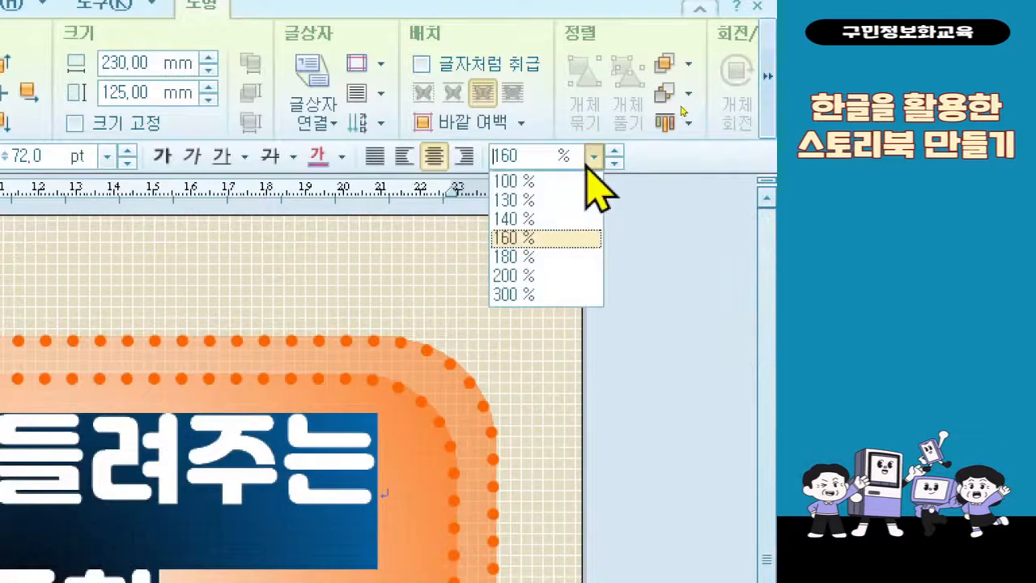
pyautogui.click(576, 199)
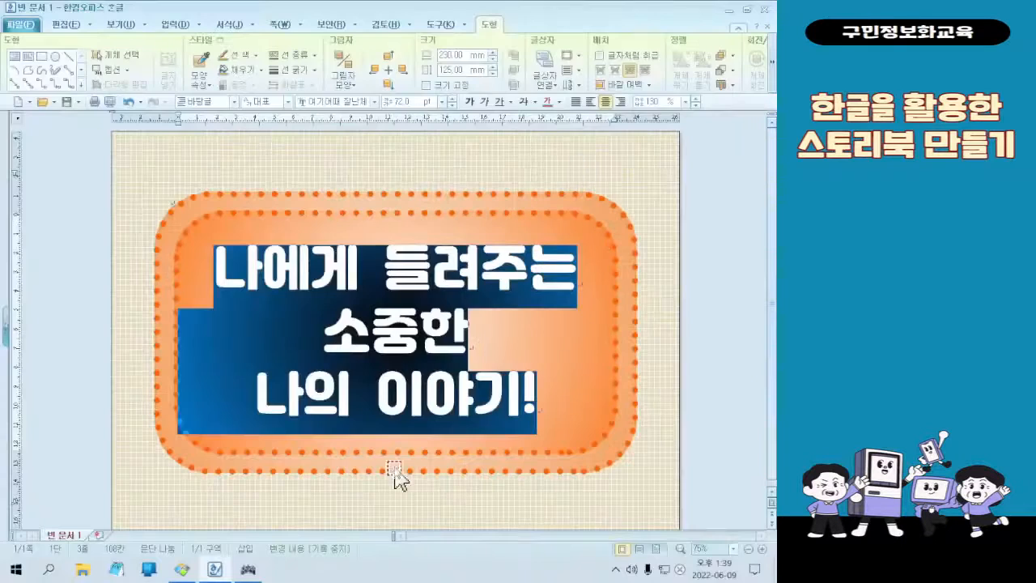
pyautogui.click(602, 335)
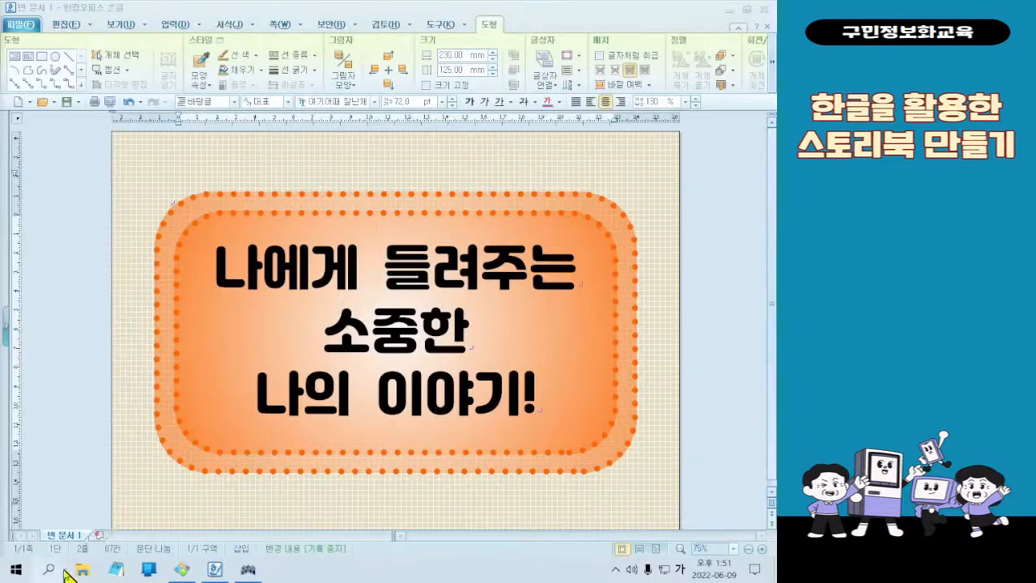
# Turn on a continuous (연속) shadow for the first title line "나에게 들려주는" in its character formatting (글자 모양)
pyautogui.click(369, 278)
pyautogui.moveTo(215, 267); pyautogui.dragTo(556, 259)
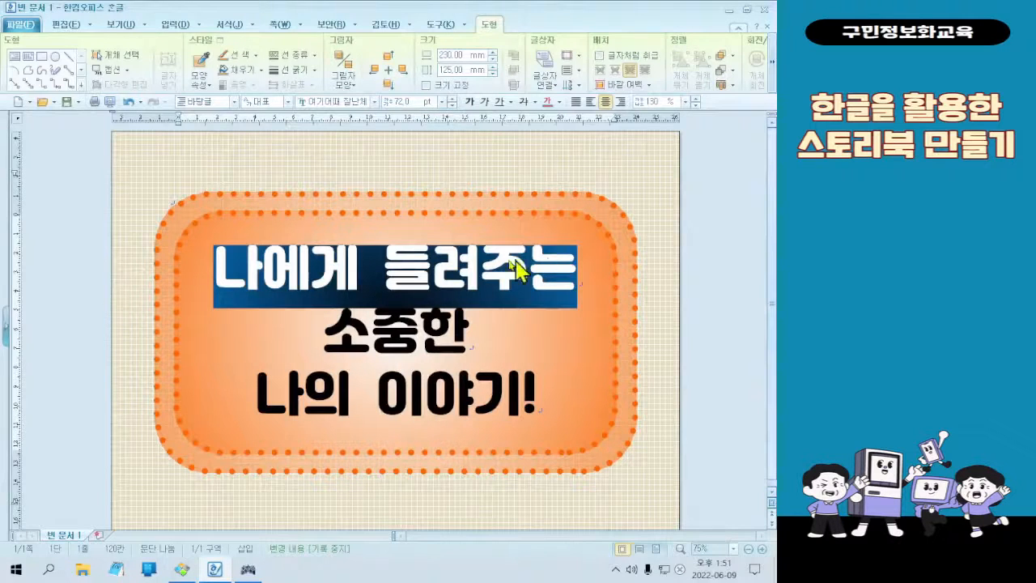
pyautogui.rightClick(411, 259)
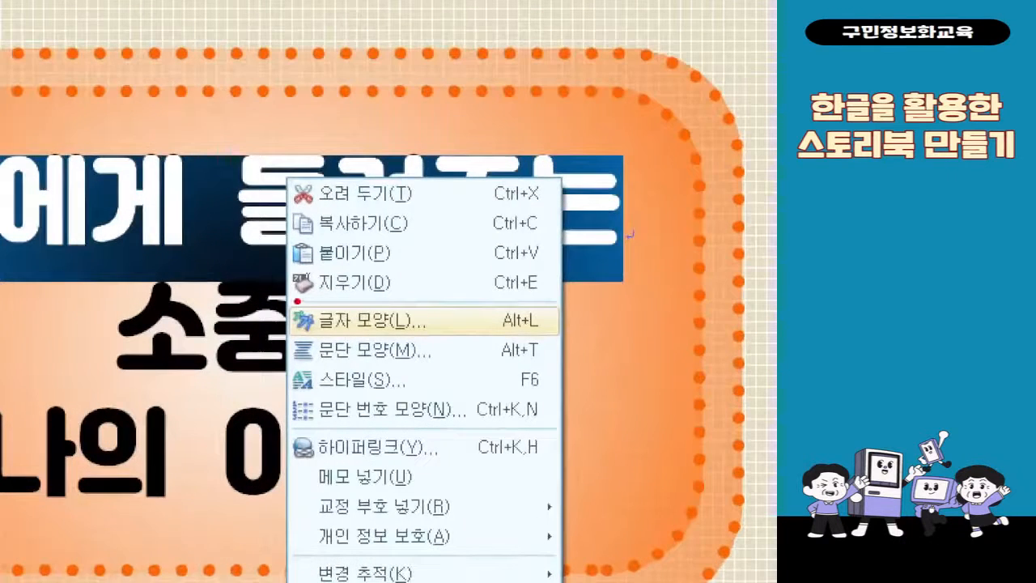
pyautogui.moveTo(275, 300)
pyautogui.mouseDown()
pyautogui.moveTo(349, 333)
pyautogui.moveTo(430, 347)
pyautogui.mouseUp()
pyautogui.moveTo(444, 283)
pyautogui.mouseDown()
pyautogui.moveTo(457, 284)
pyautogui.moveTo(481, 256)
pyautogui.mouseUp()
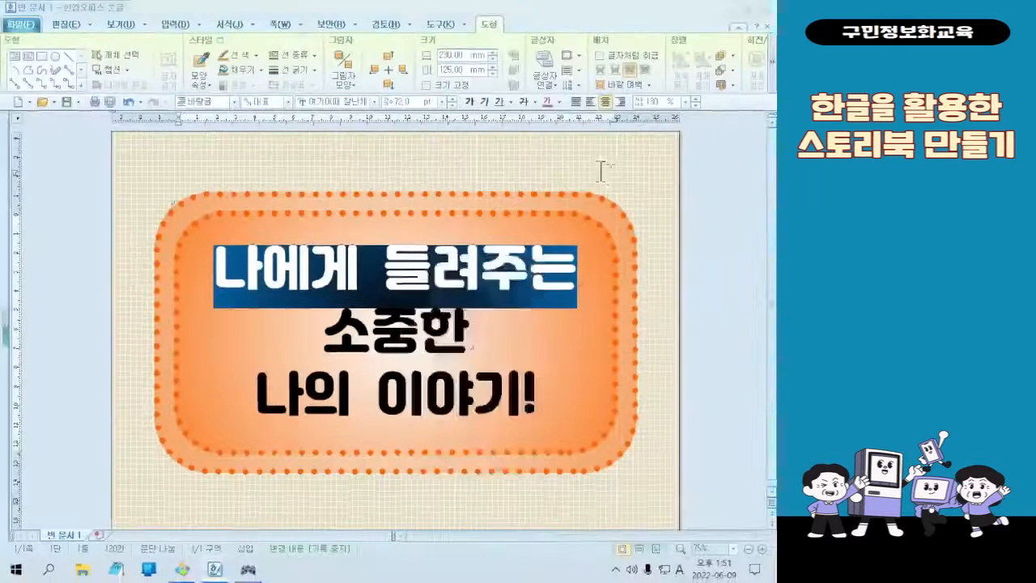
pyautogui.rightClick(328, 202)
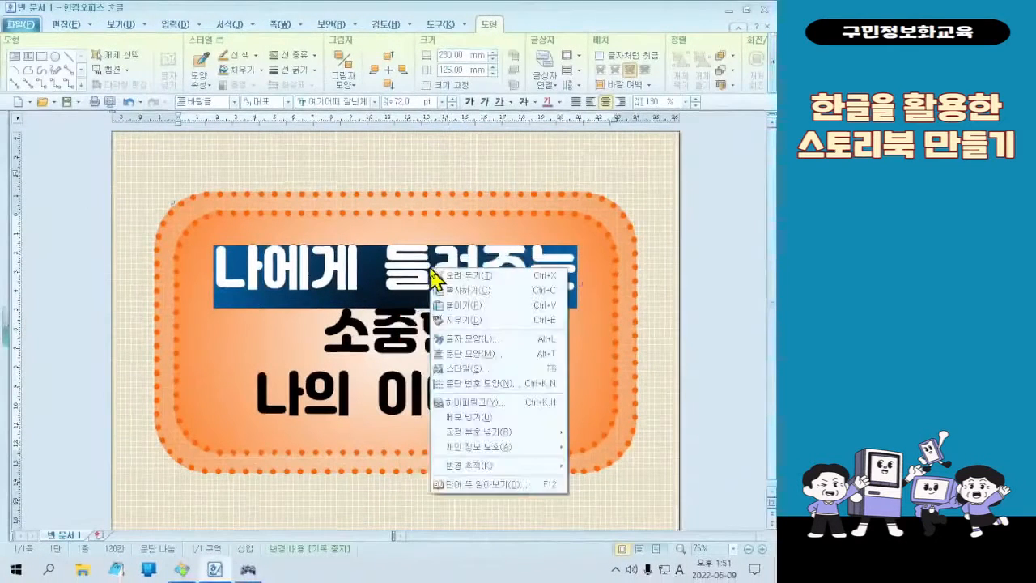
pyautogui.click(484, 340)
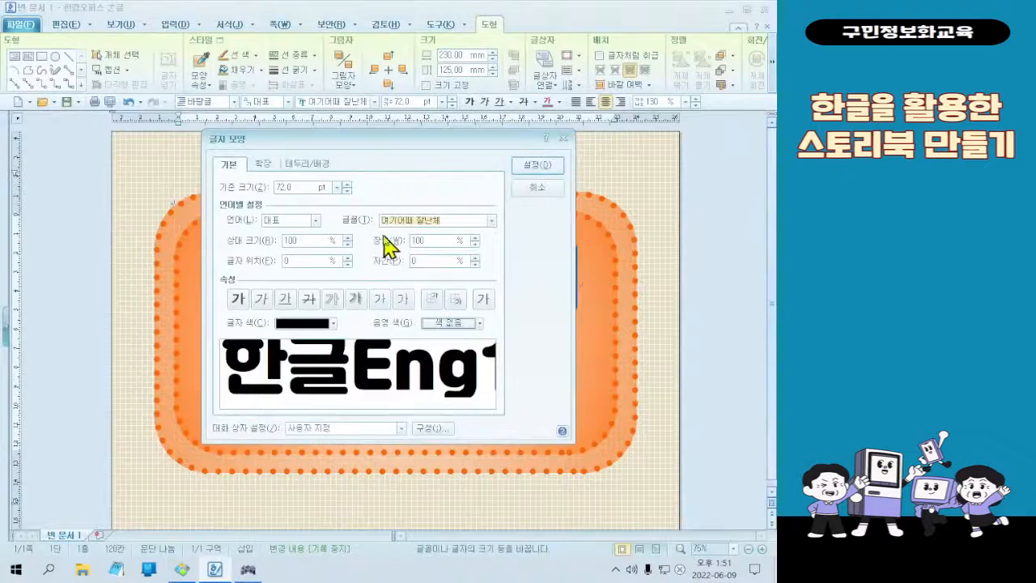
pyautogui.click(266, 166)
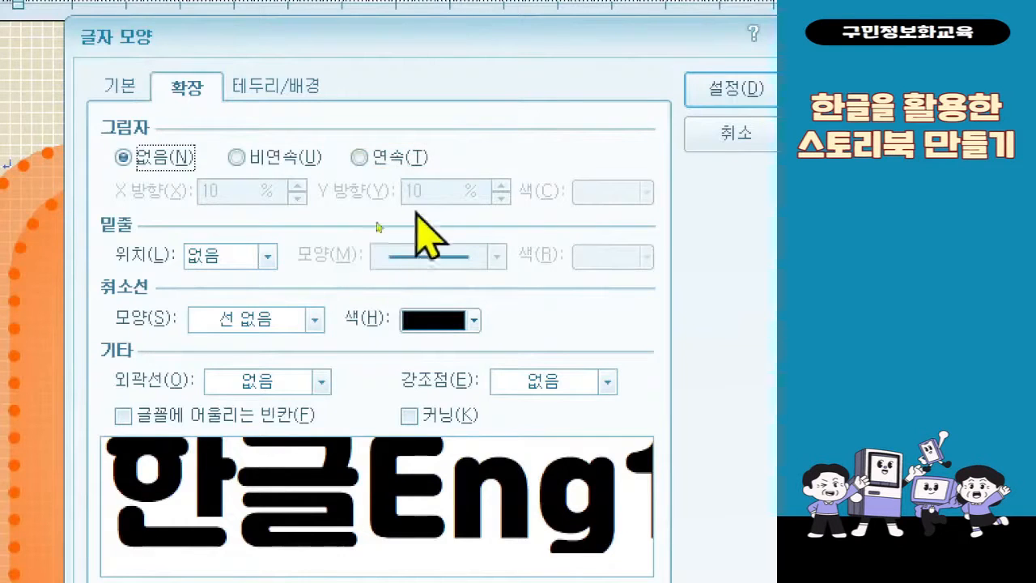
pyautogui.click(378, 157)
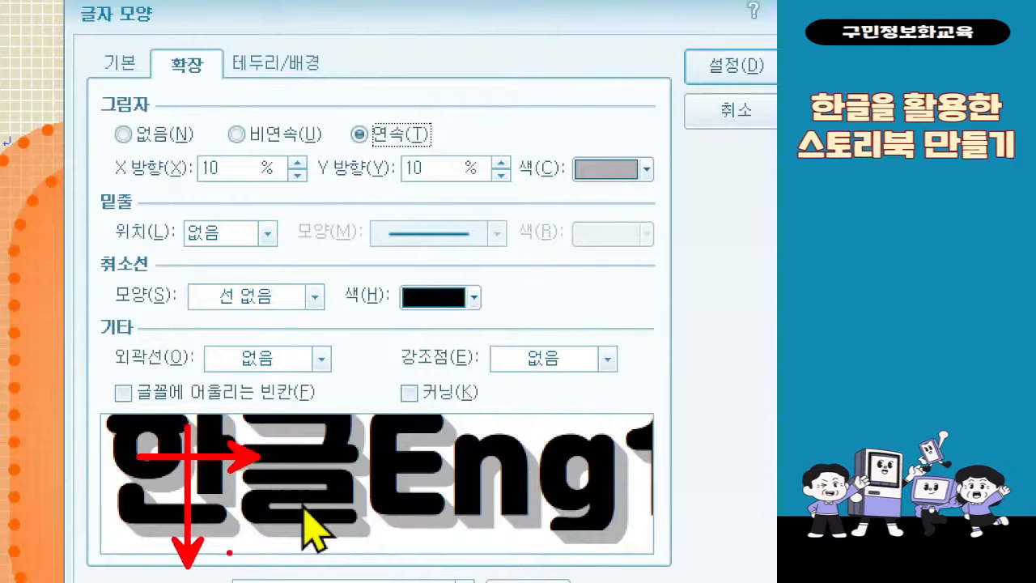
# Set the first line's shadow offset to 7 % in both the X and Y directions
pyautogui.click(238, 168)
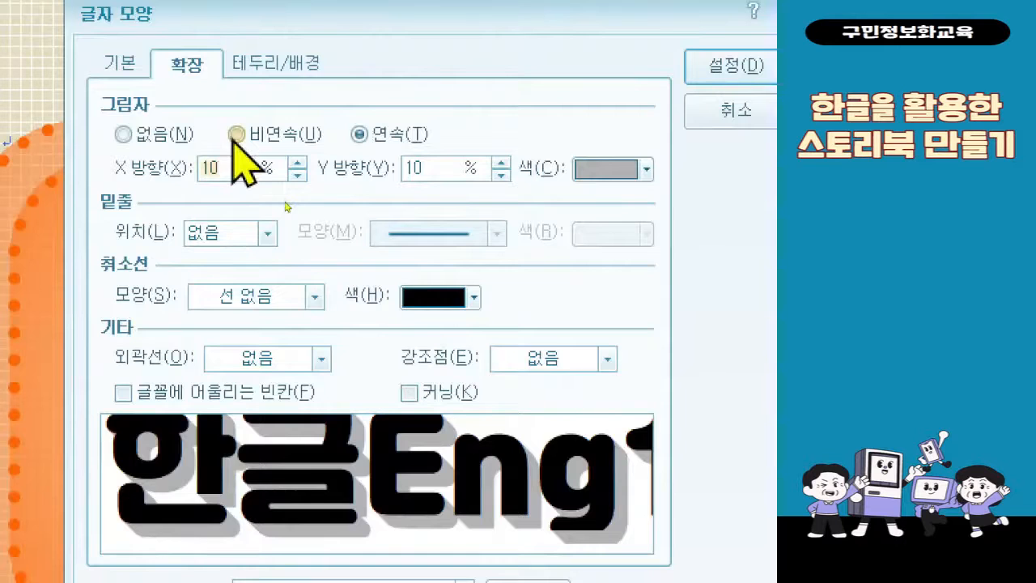
pyautogui.press('BackSpace')
pyautogui.press('BackSpace')
pyautogui.write('7')
pyautogui.press('Tab')
pyautogui.write('7')
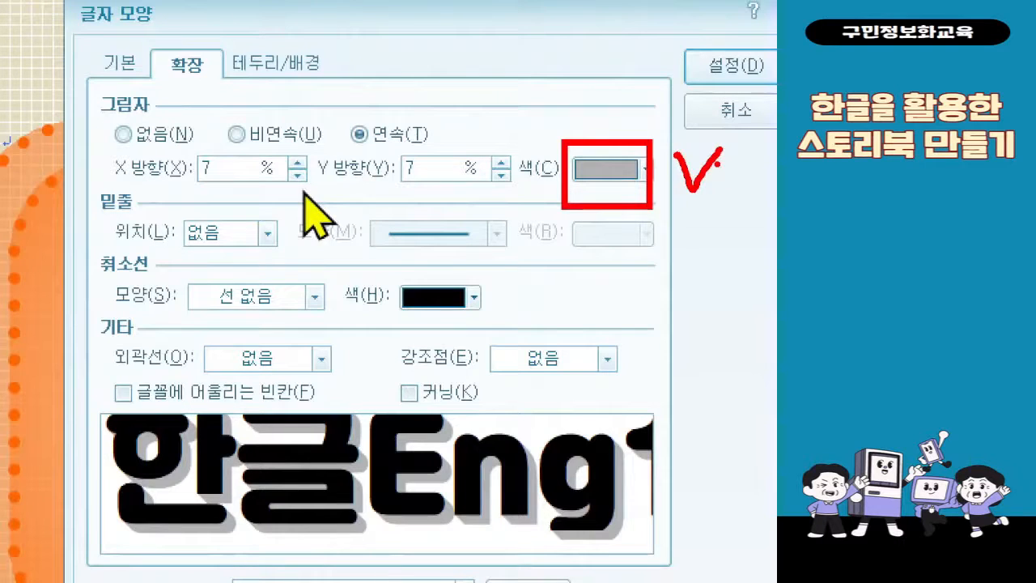
# Colour the first line's shadow white (하양) from the 기본 colour theme, apply the character formatting and deselect the text
pyautogui.click(599, 176)
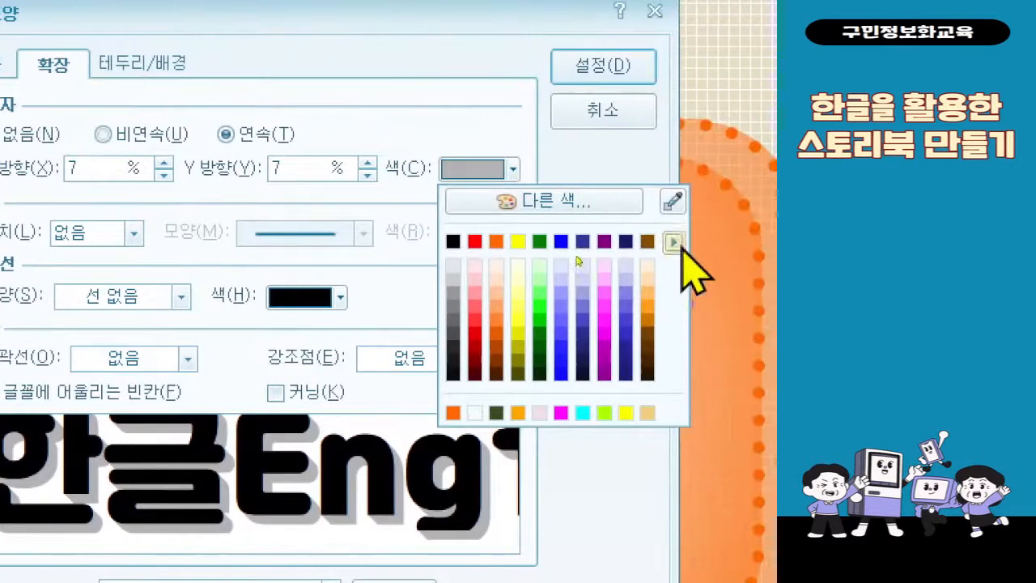
pyautogui.click(680, 246)
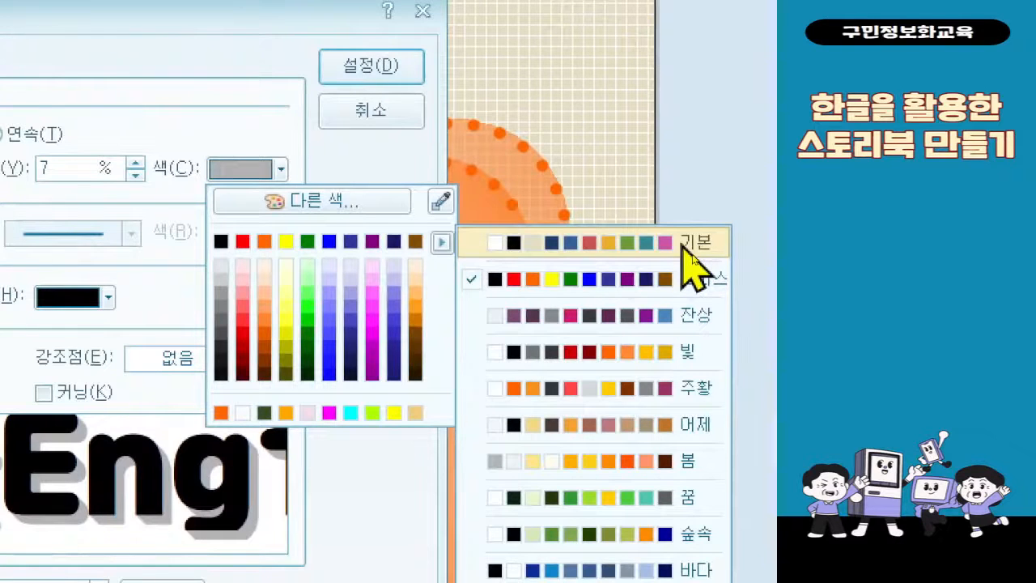
pyautogui.click(692, 258)
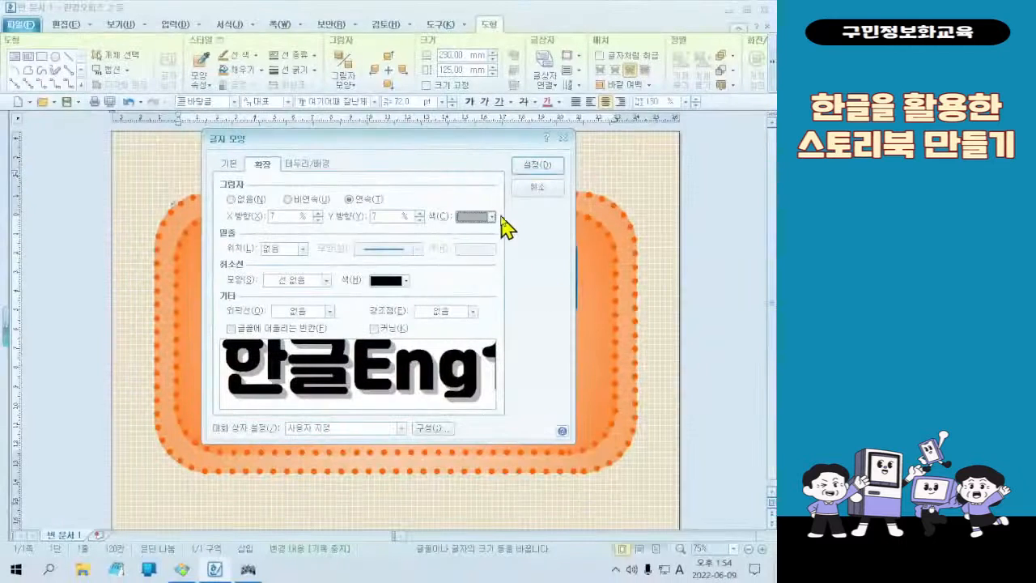
pyautogui.click(279, 169)
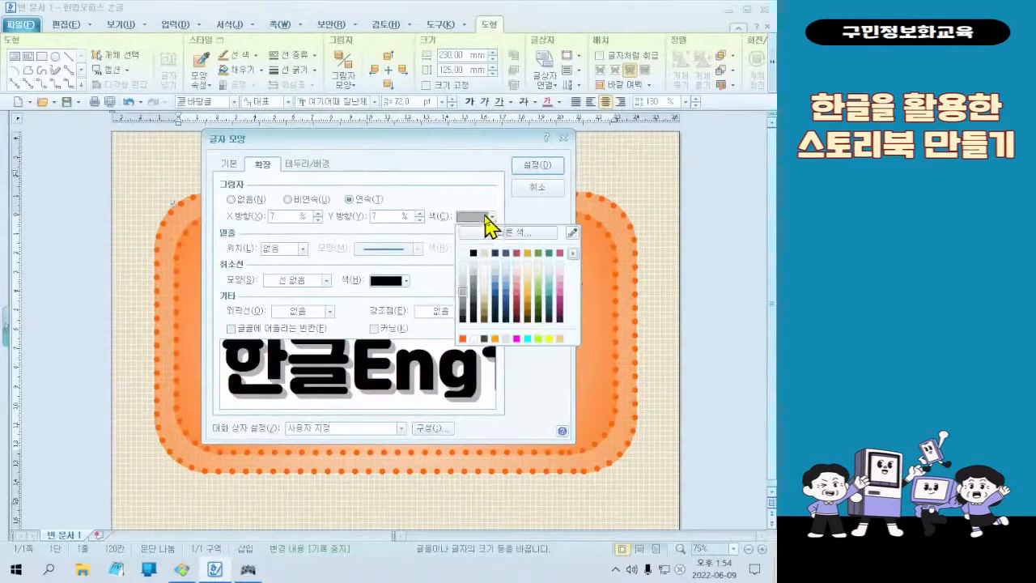
pyautogui.click(471, 261)
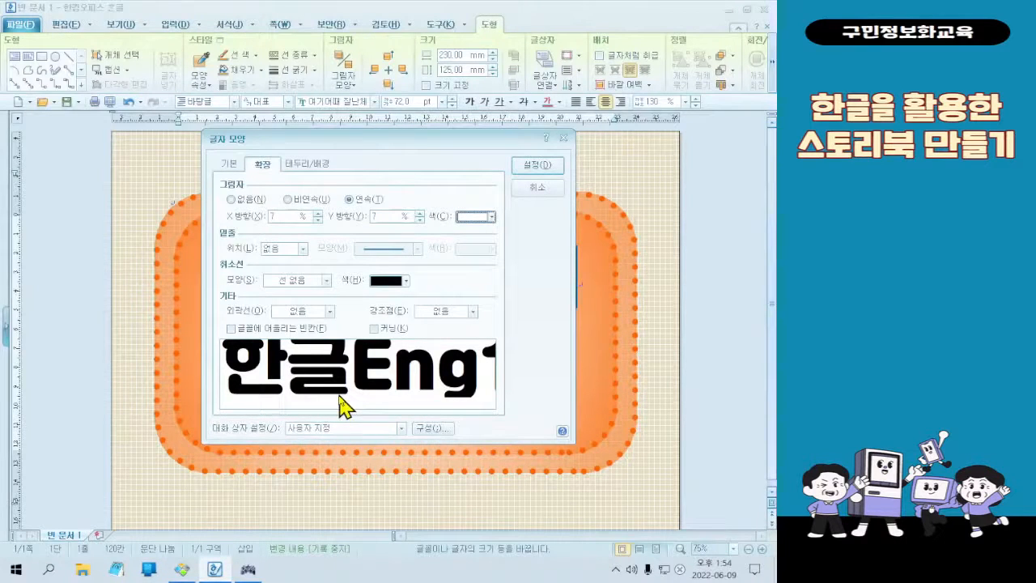
pyautogui.click(534, 169)
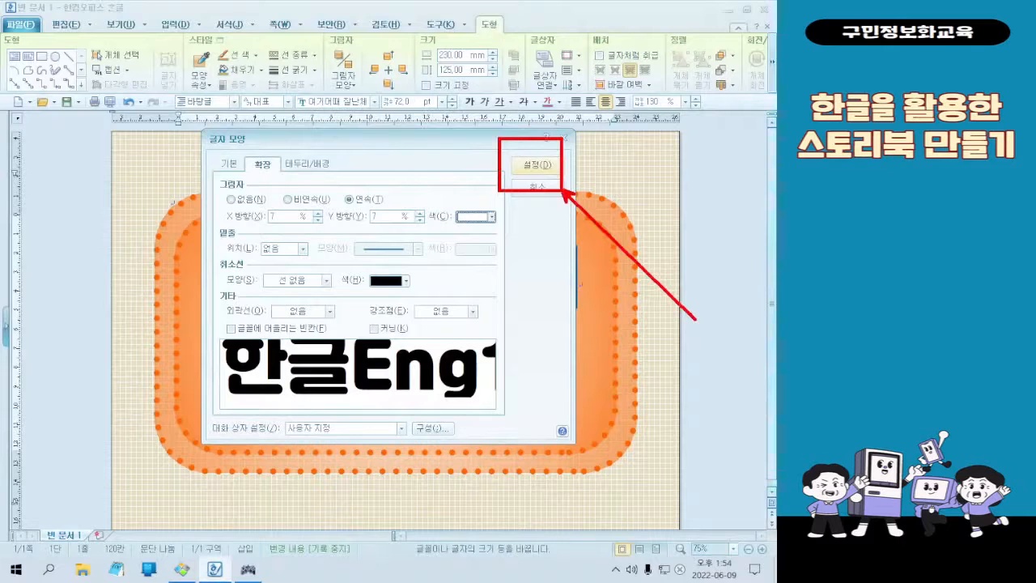
pyautogui.click(534, 167)
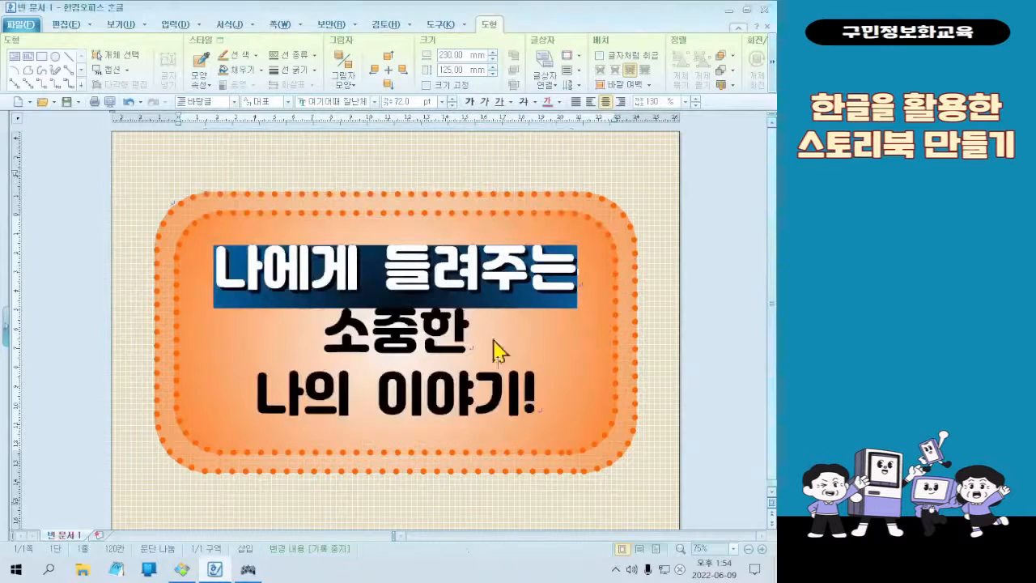
pyautogui.click(551, 274)
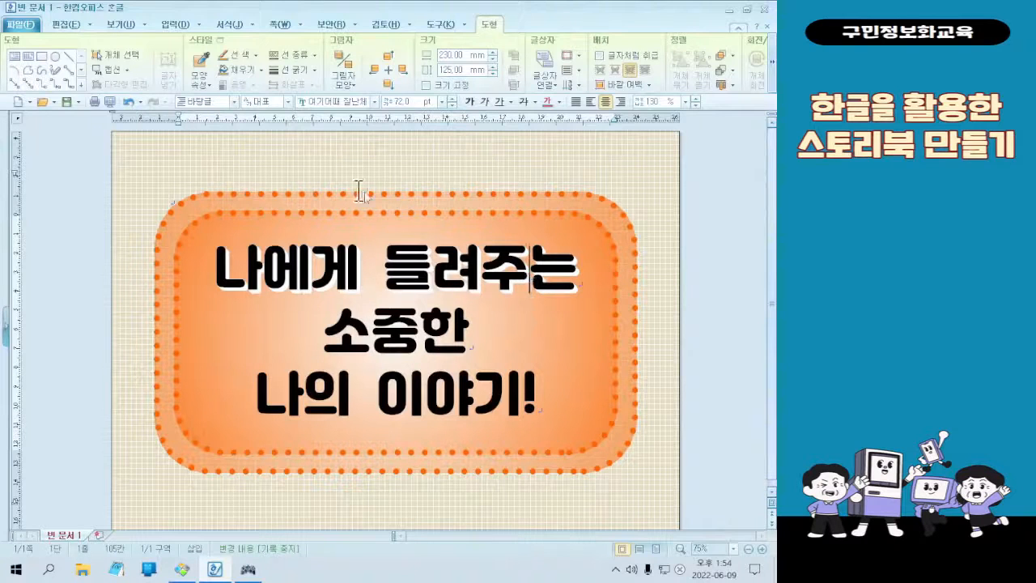
# Left-align the first title line "나에게 들려주는" and deselect it
pyautogui.moveTo(215, 275); pyautogui.dragTo(311, 277)
pyautogui.moveTo(438, 276); pyautogui.dragTo(583, 273)
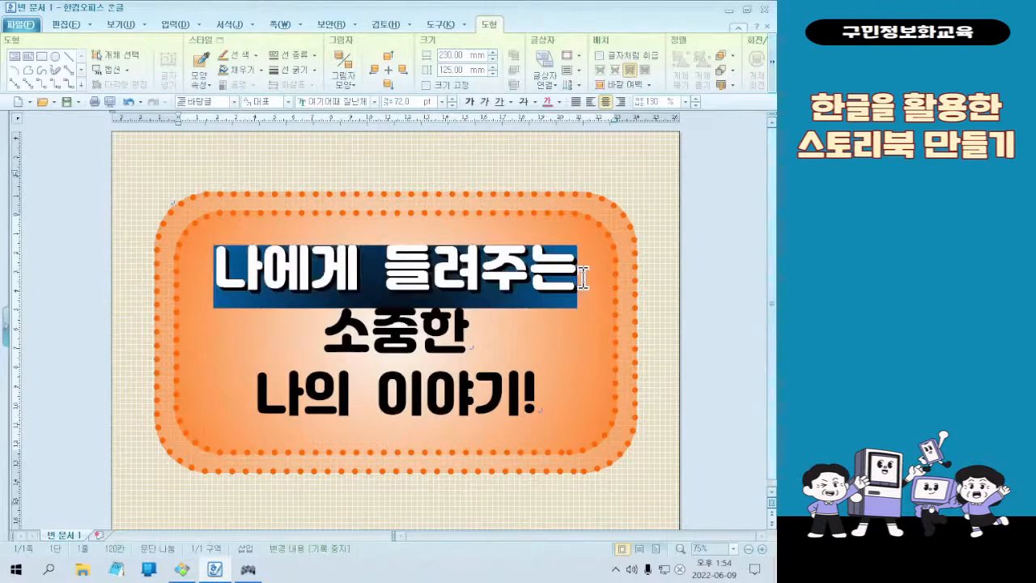
pyautogui.click(359, 272)
pyautogui.moveTo(217, 276); pyautogui.dragTo(585, 267)
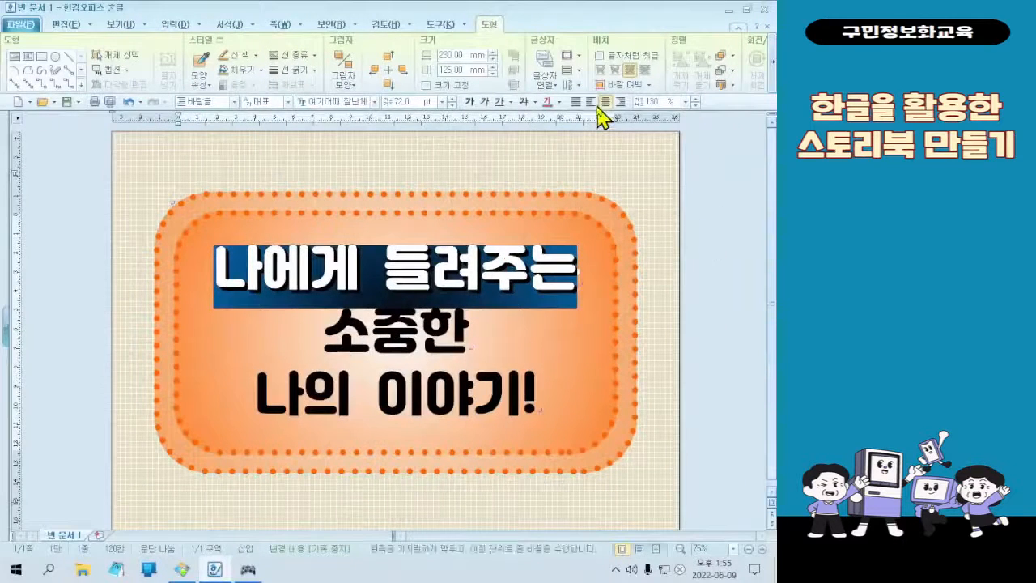
pyautogui.click(581, 83)
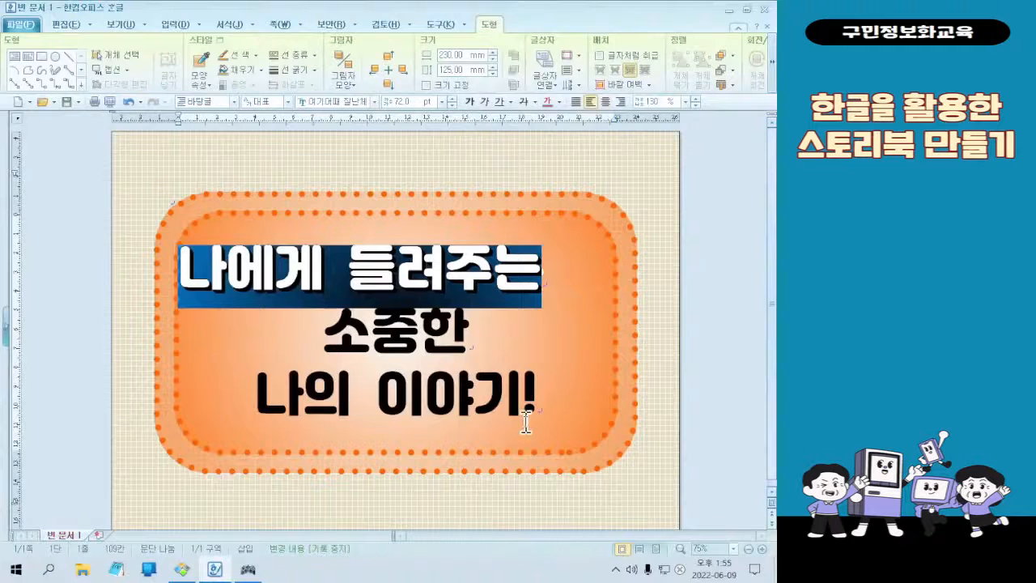
pyautogui.click(526, 361)
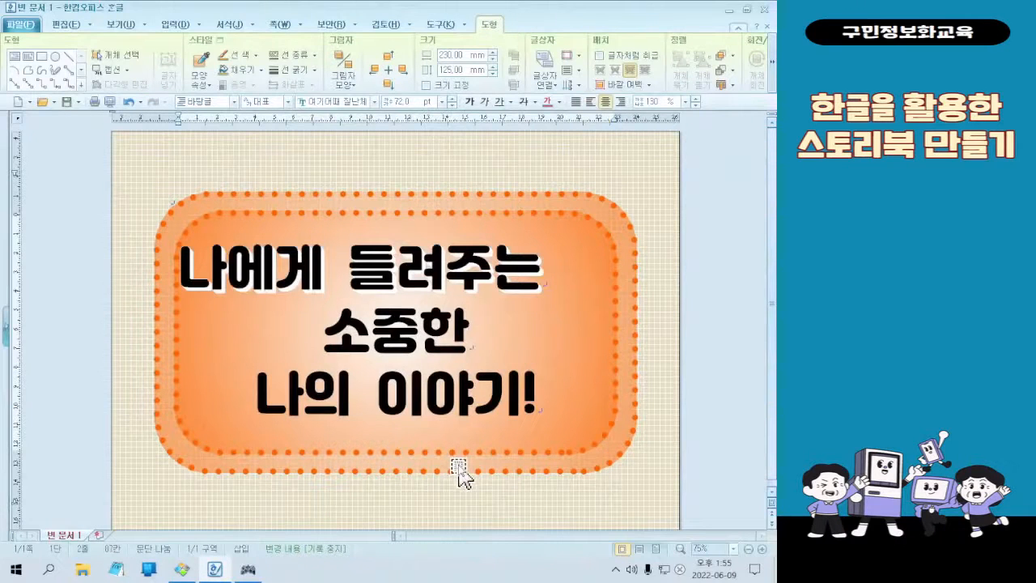
# Set the letter spacing (자간) of the second title line "소중한" to 20 % in its character formatting
pyautogui.moveTo(325, 334); pyautogui.dragTo(470, 343)
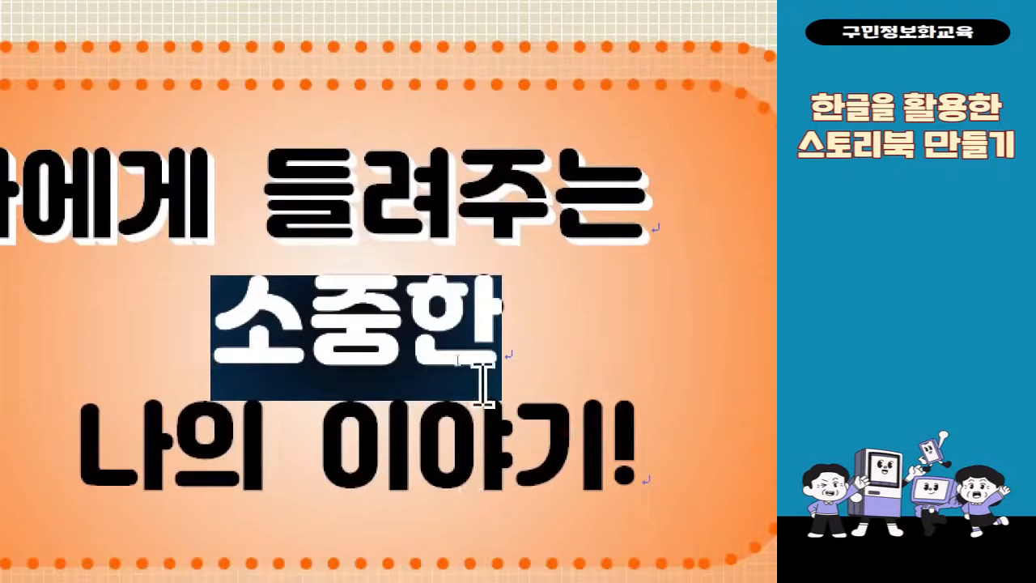
pyautogui.rightClick(463, 368)
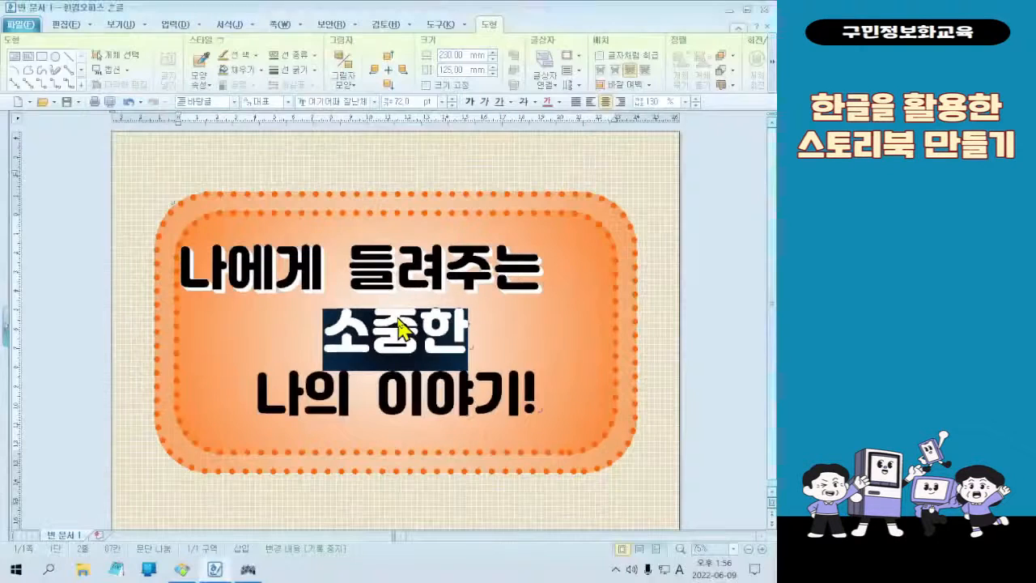
pyautogui.rightClick(376, 344)
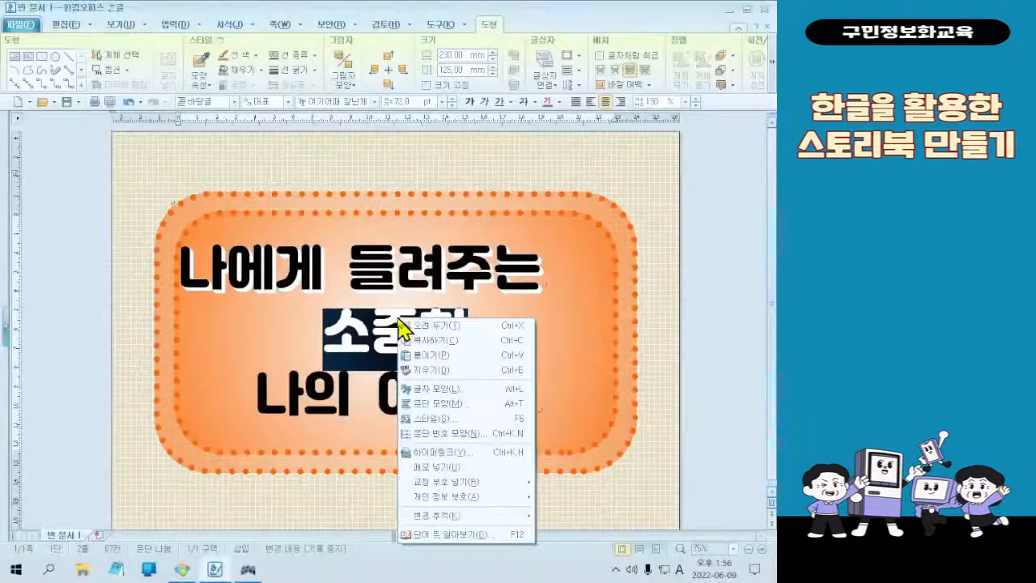
pyautogui.click(425, 388)
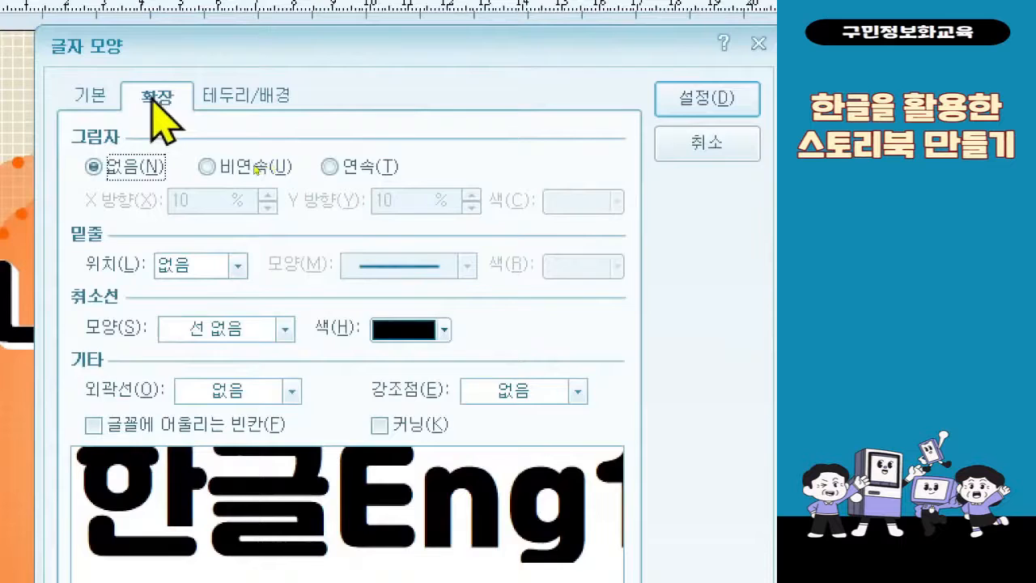
pyautogui.click(99, 96)
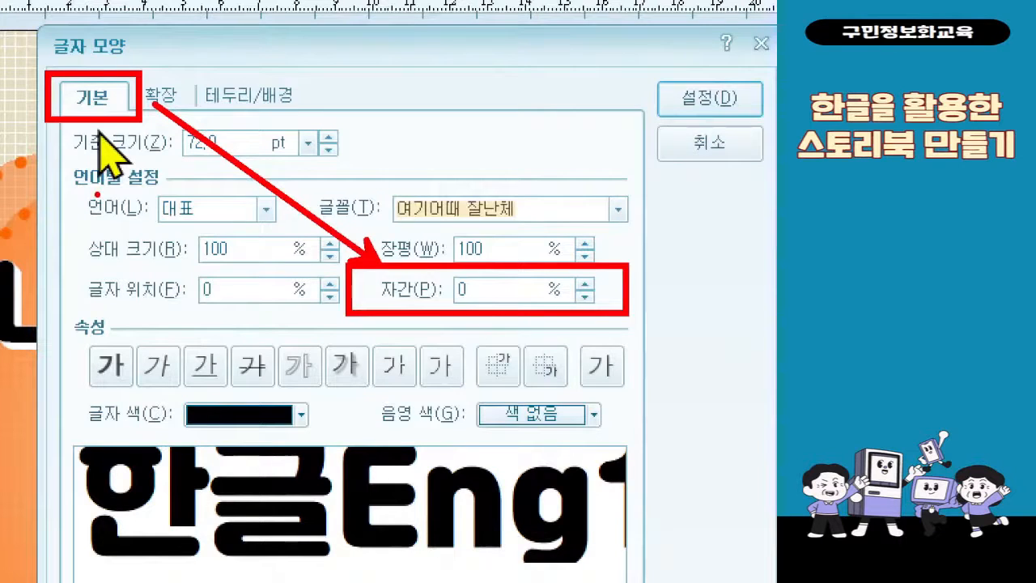
pyautogui.click(498, 298)
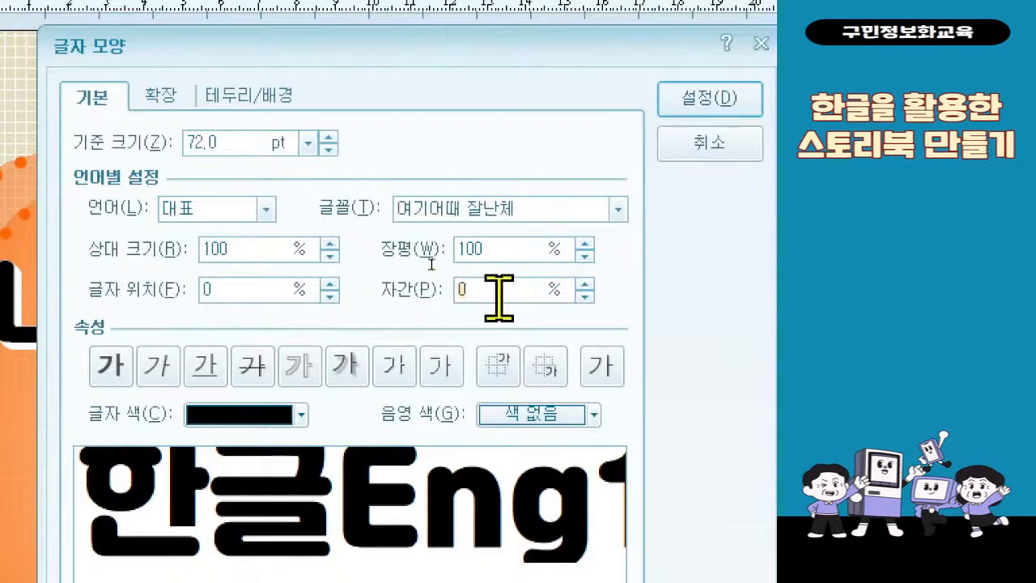
pyautogui.press('BackSpace')
pyautogui.write('20')
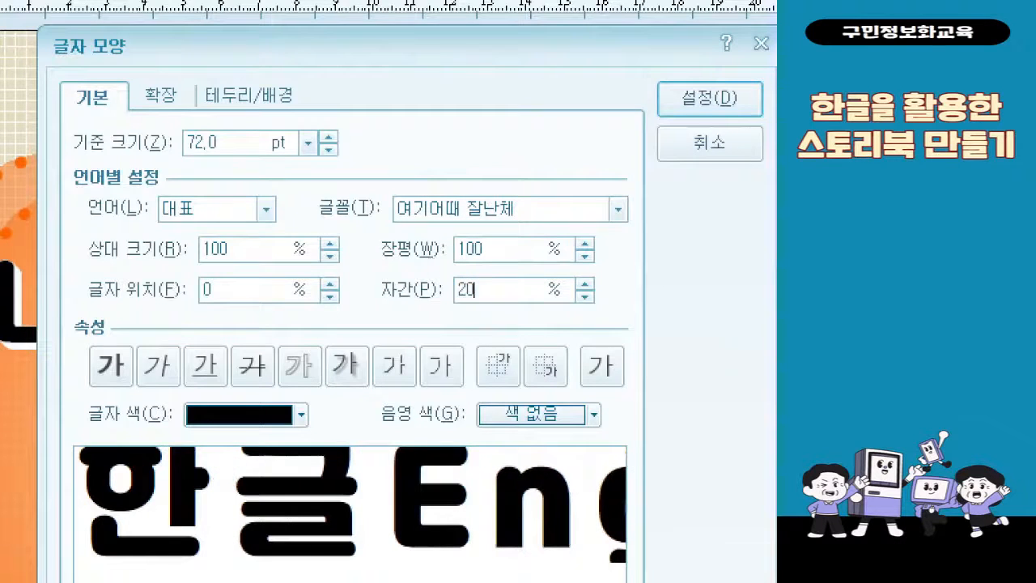
# Set the base size (기준 크기) of "소중한" to 80 pt
pyautogui.doubleClick(247, 144)
pyautogui.write('85')
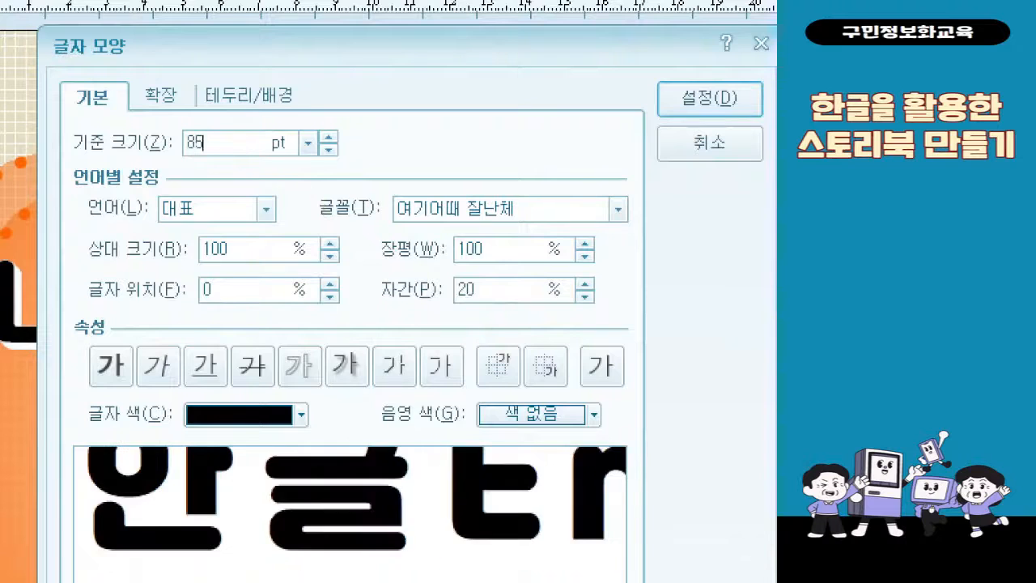
pyautogui.press('BackSpace')
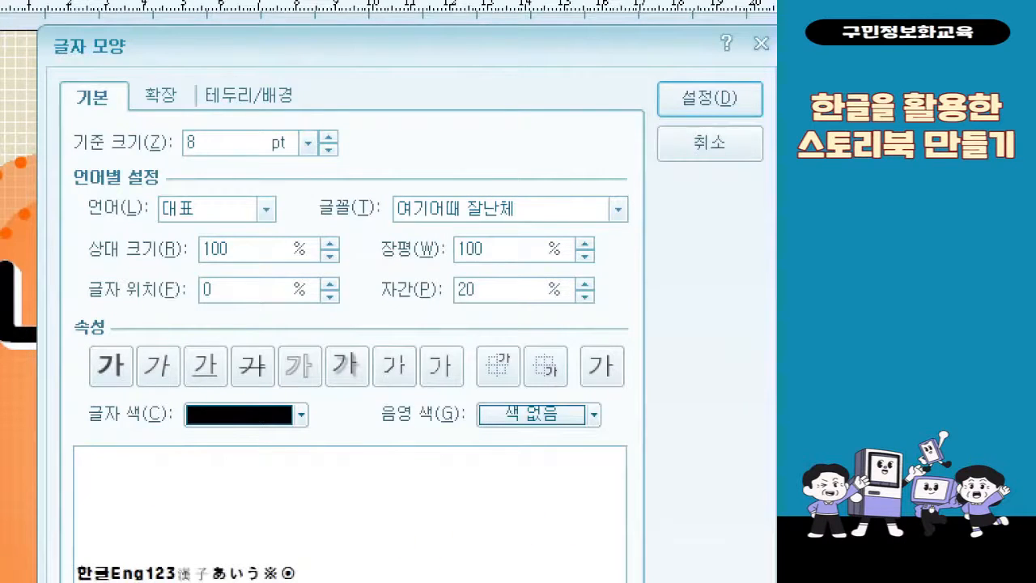
pyautogui.write('0')
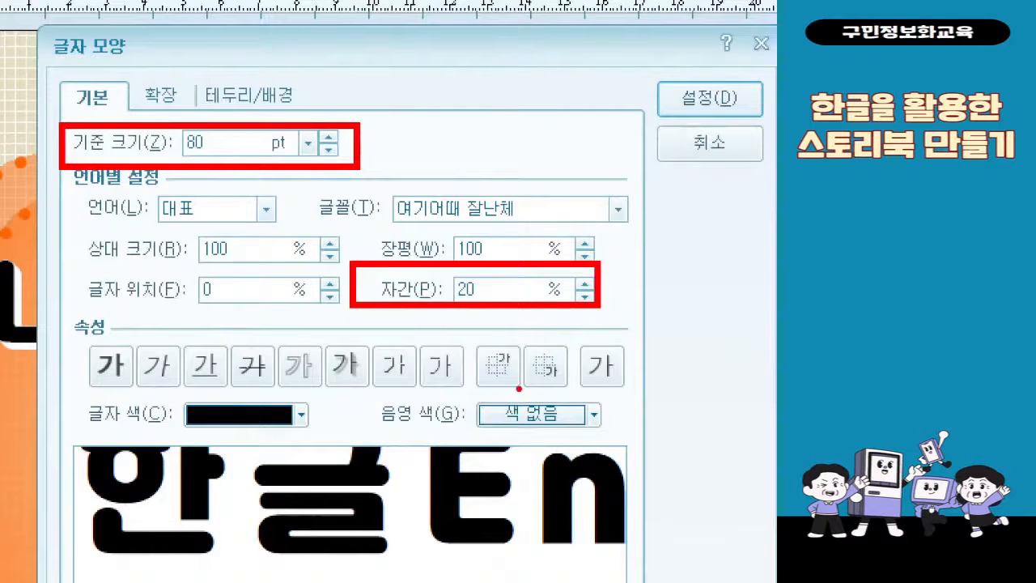
# Add the solid-dot emphasis mark (강조점) above the letters of "소중한", apply the character formatting and deselect the text
pyautogui.click(160, 96)
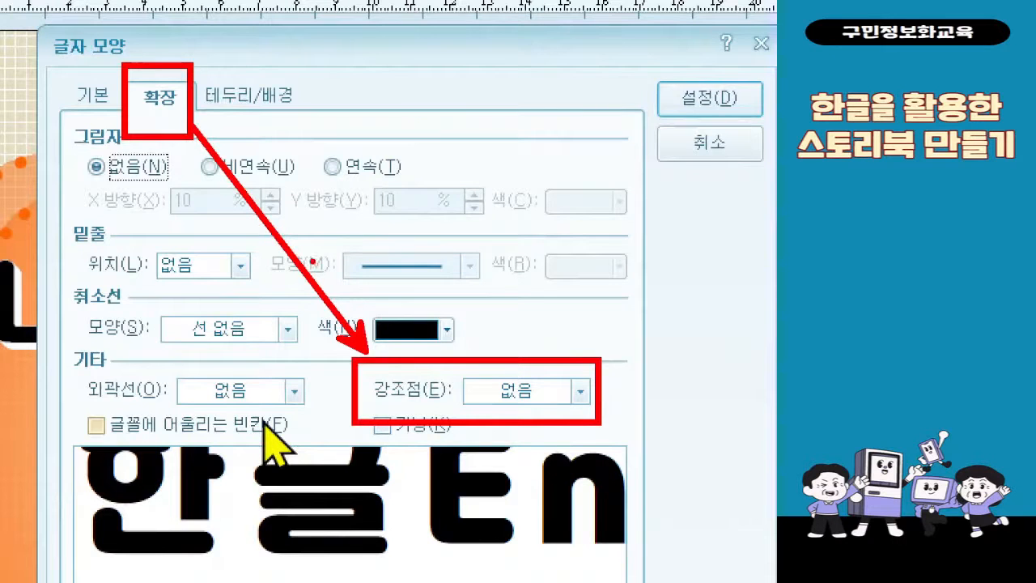
pyautogui.click(557, 392)
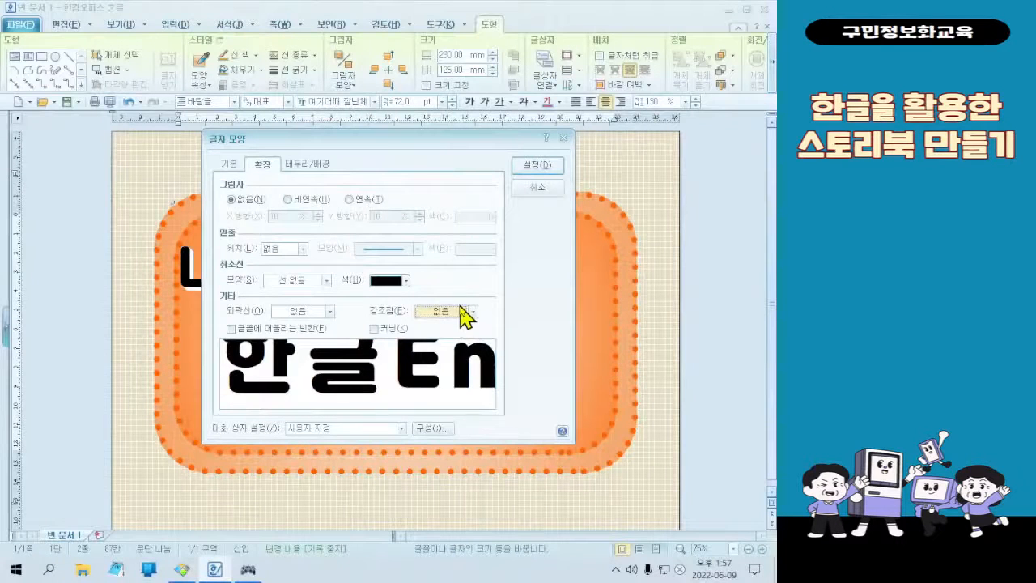
pyautogui.click(461, 309)
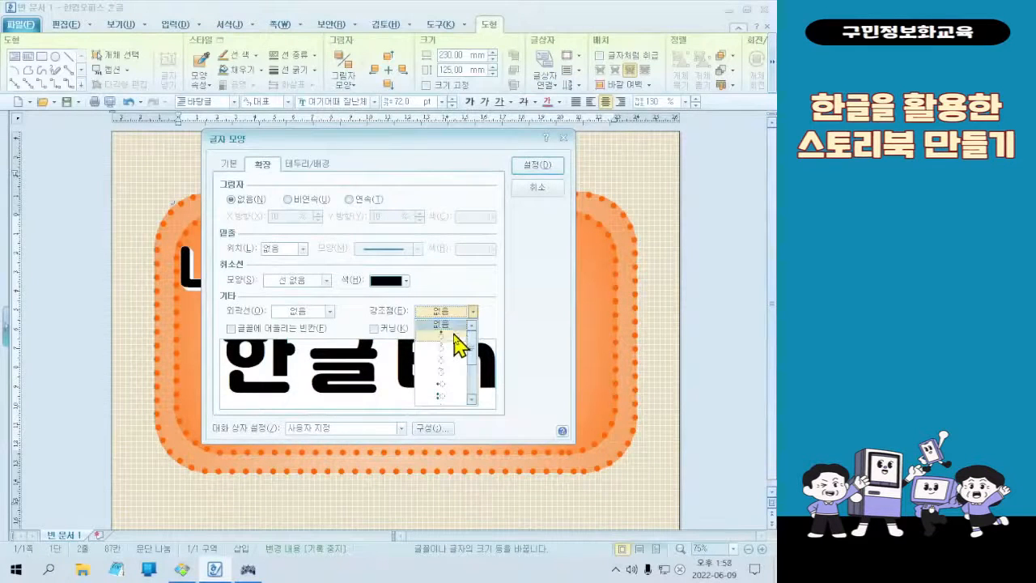
pyautogui.click(453, 333)
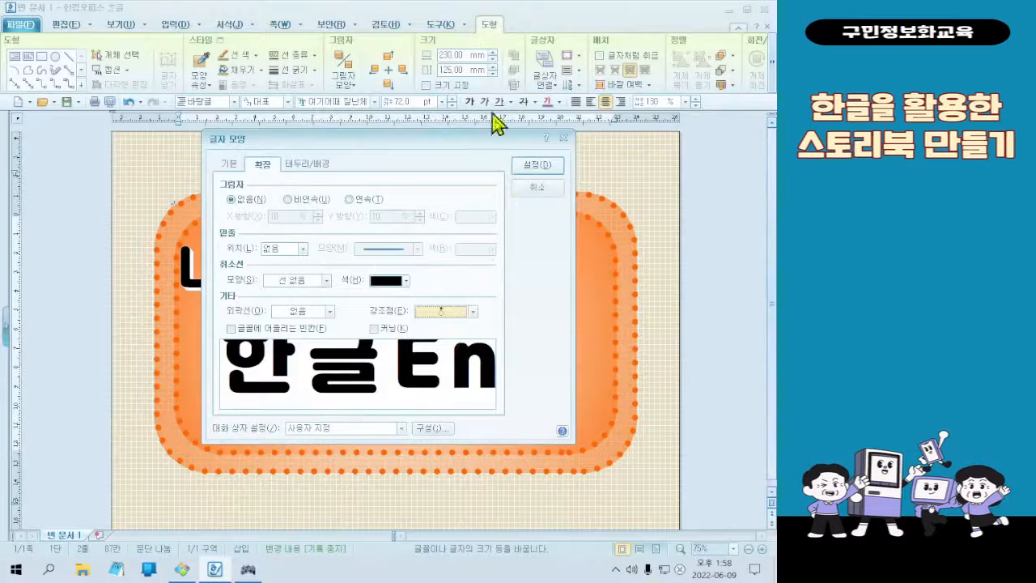
pyautogui.click(535, 169)
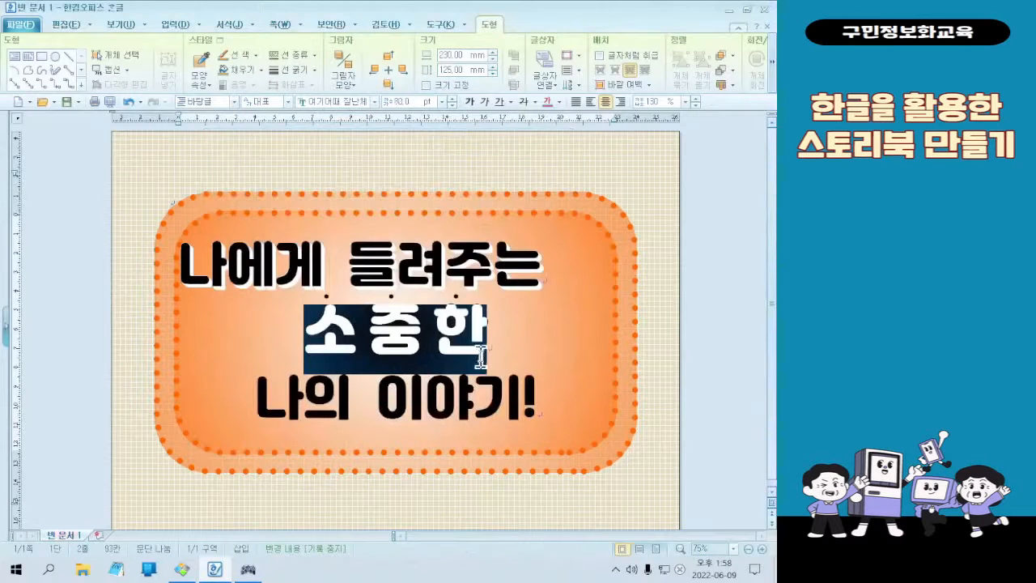
pyautogui.click(389, 339)
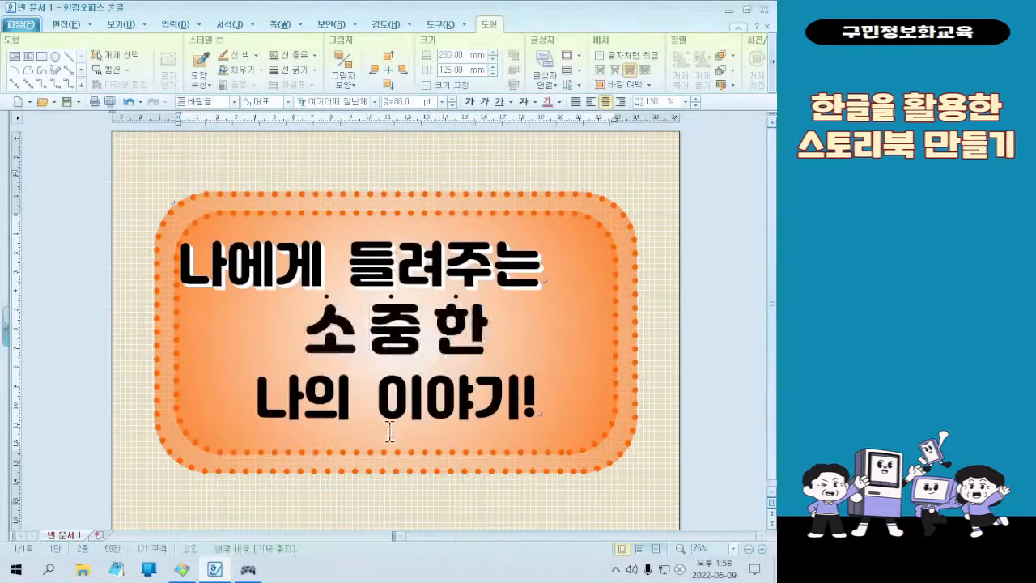
# Check the finished sample cover, then colour the syllable "소" in the second title line red
pyautogui.click(182, 569)
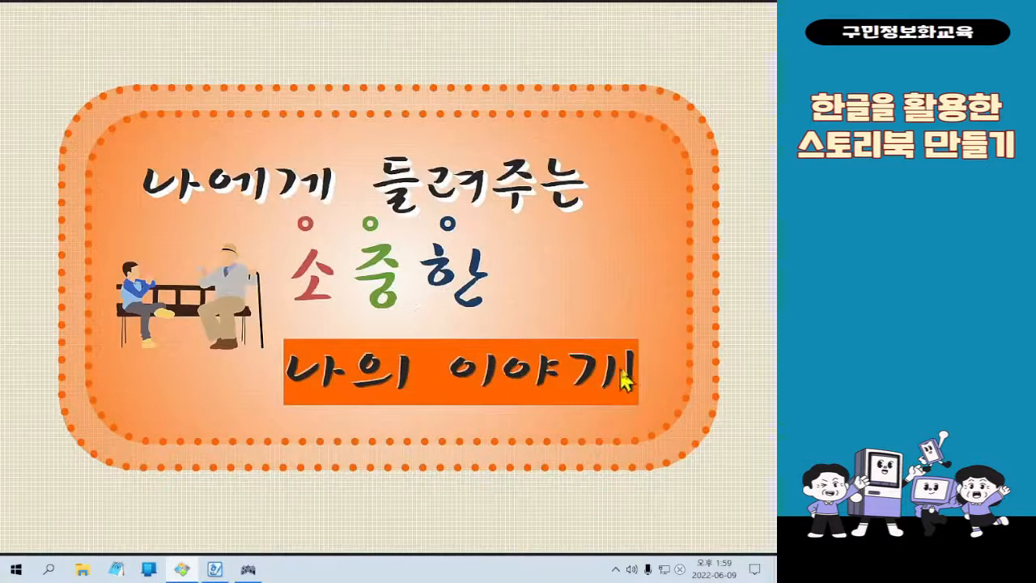
pyautogui.click(714, 8)
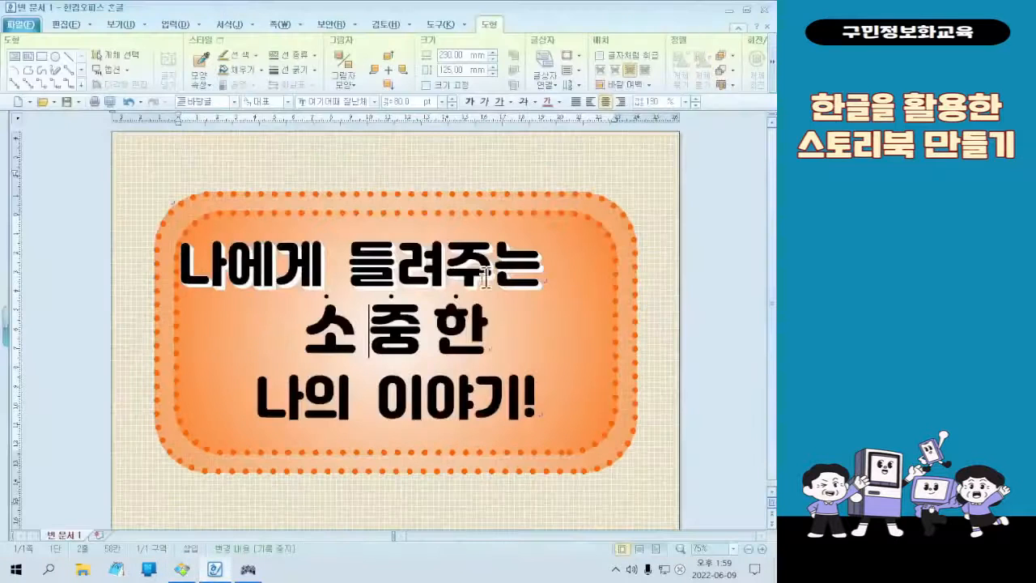
pyautogui.moveTo(303, 332); pyautogui.dragTo(338, 332)
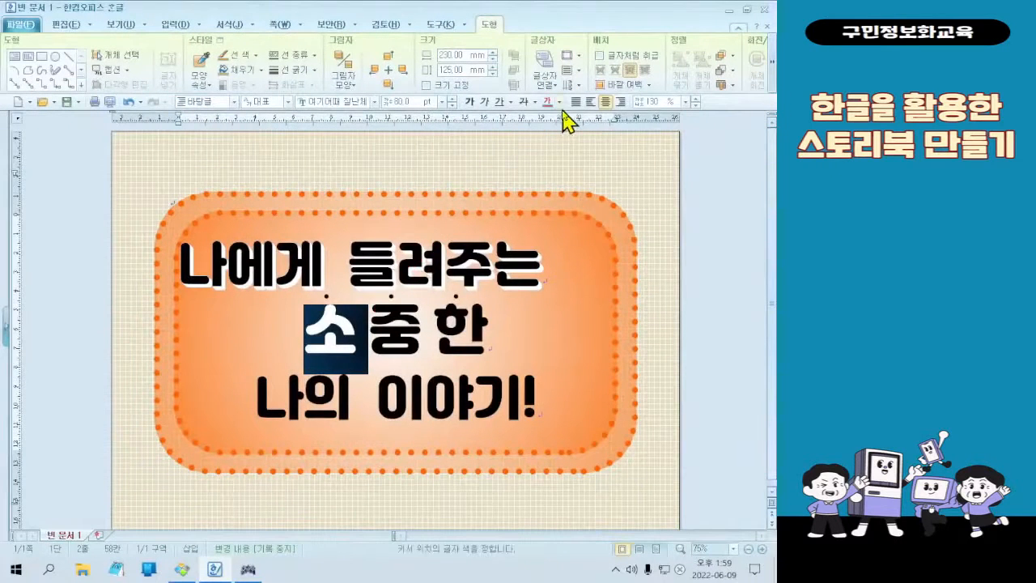
pyautogui.click(536, 84)
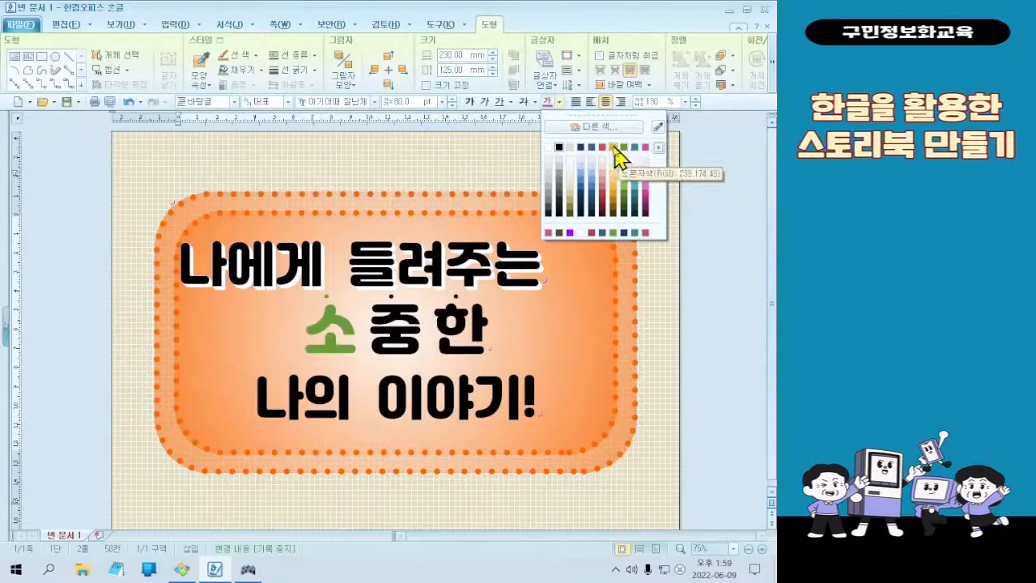
pyautogui.click(604, 157)
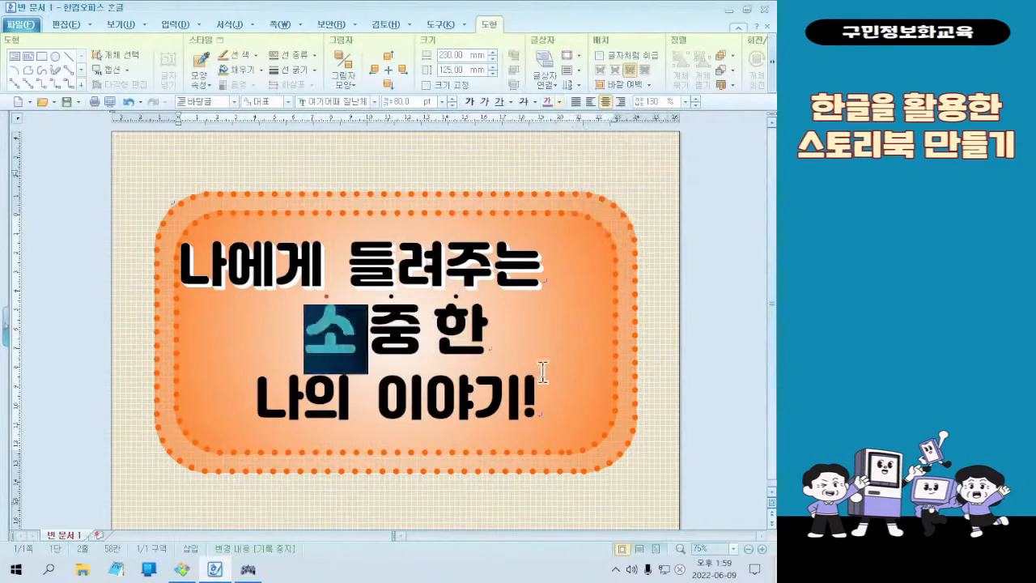
pyautogui.click(433, 336)
# Colour the syllable "중" in the second title line green (RGB 105,155,55)
pyautogui.doubleClick(391, 338)
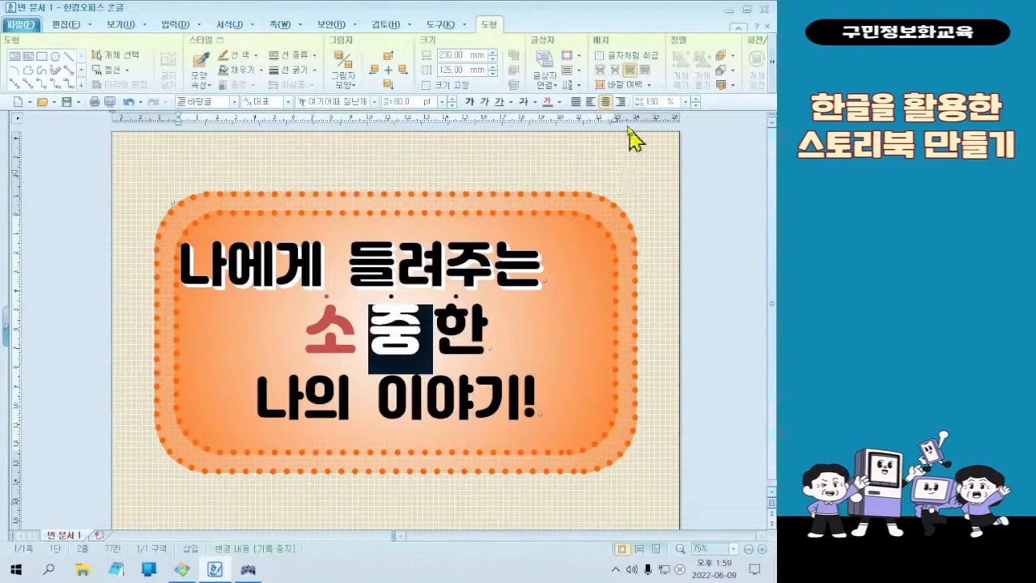
pyautogui.click(558, 102)
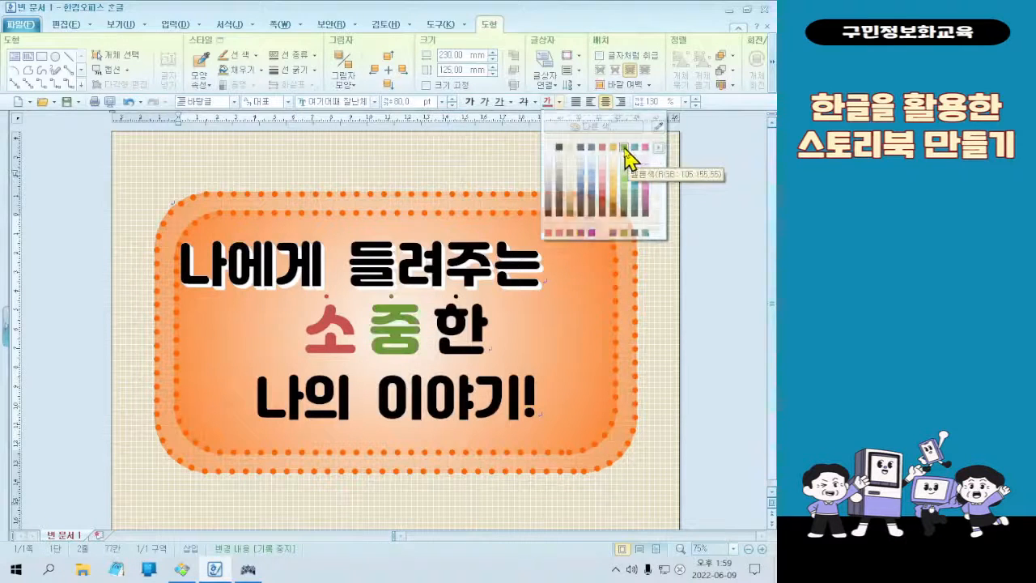
pyautogui.click(624, 149)
# Colour the syllable "한" in the second title line dark navy blue and deselect it
pyautogui.press('Right')
pyautogui.hotkey('shift', 'Right')
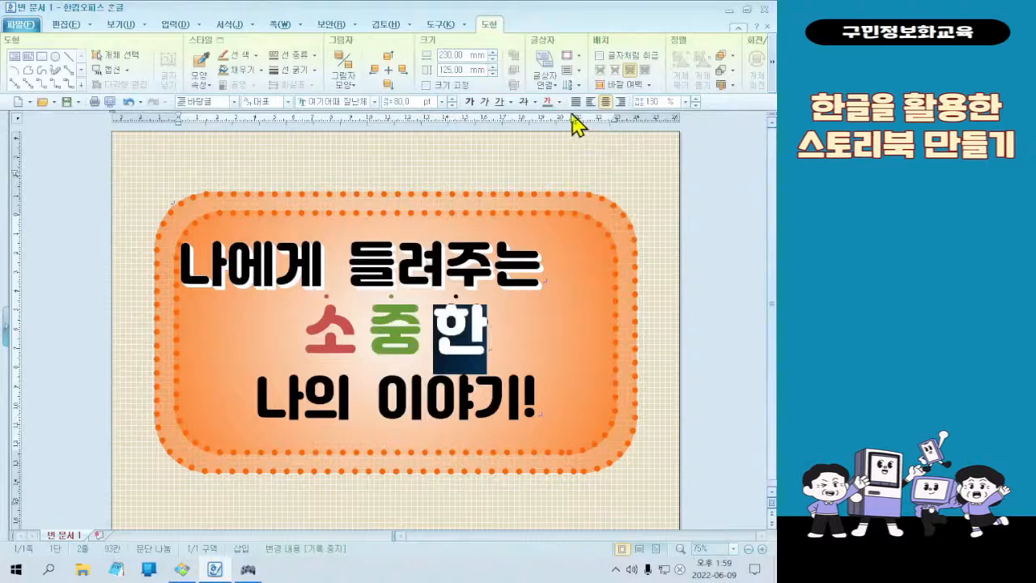
pyautogui.click(558, 102)
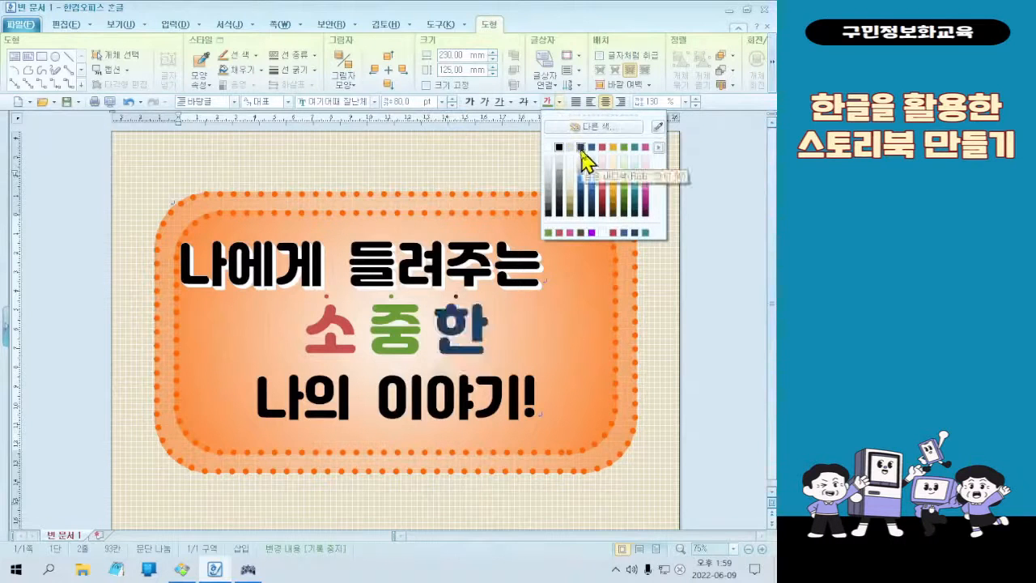
pyautogui.click(581, 148)
pyautogui.click(511, 346)
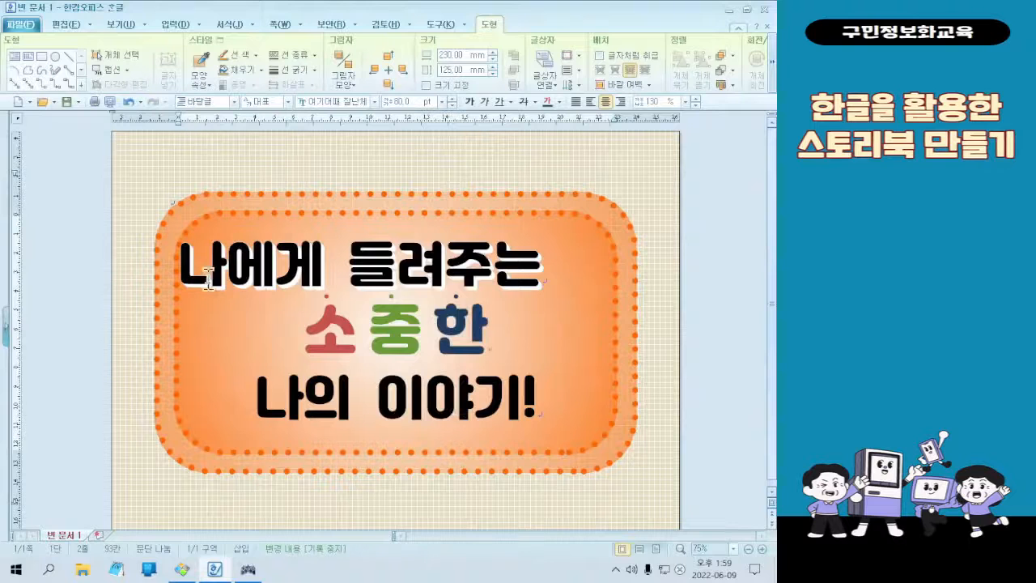
# Shift the first title line slightly inward by inserting a space before "나에게 들려주는"
pyautogui.click(177, 271)
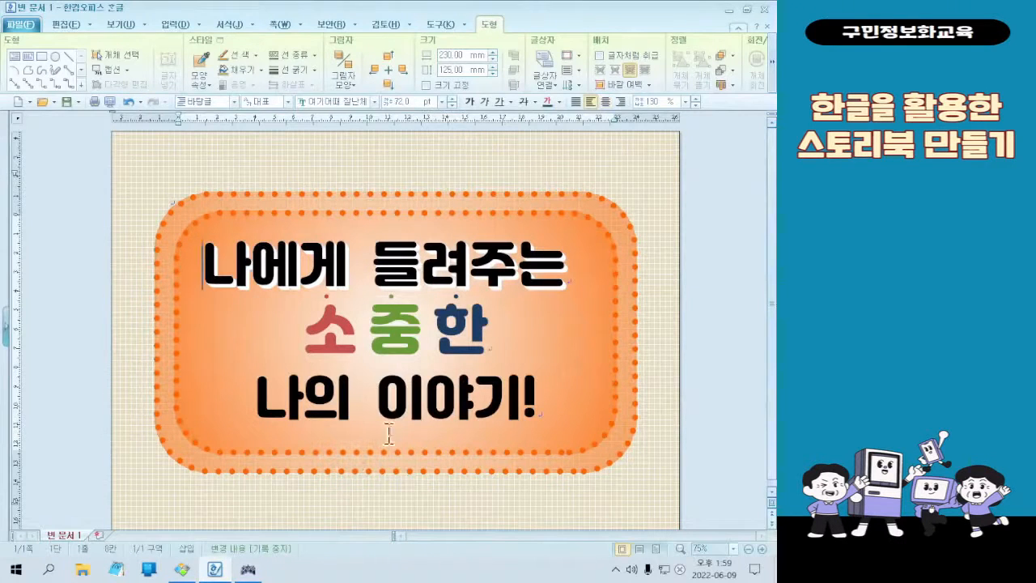
pyautogui.click(512, 385)
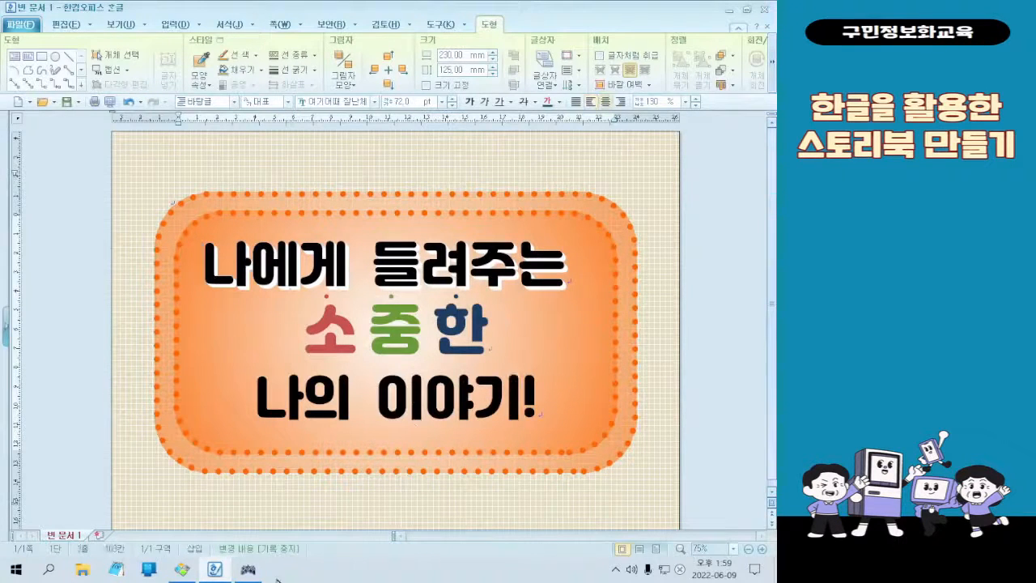
# Compare the title styling on the cover with the finished sample image, especially the coloured second line and the third line
pyautogui.click(181, 570)
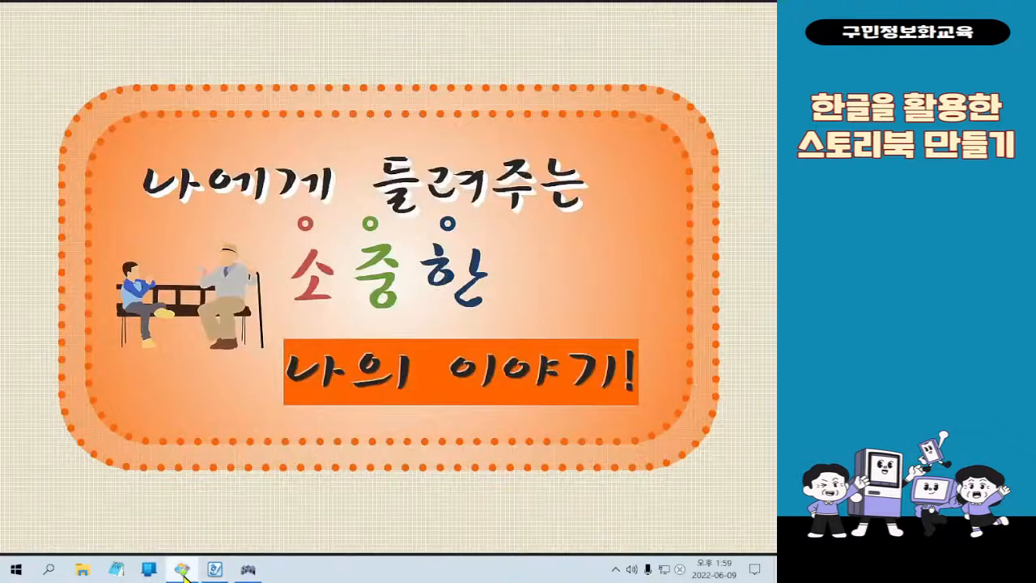
pyautogui.click(183, 570)
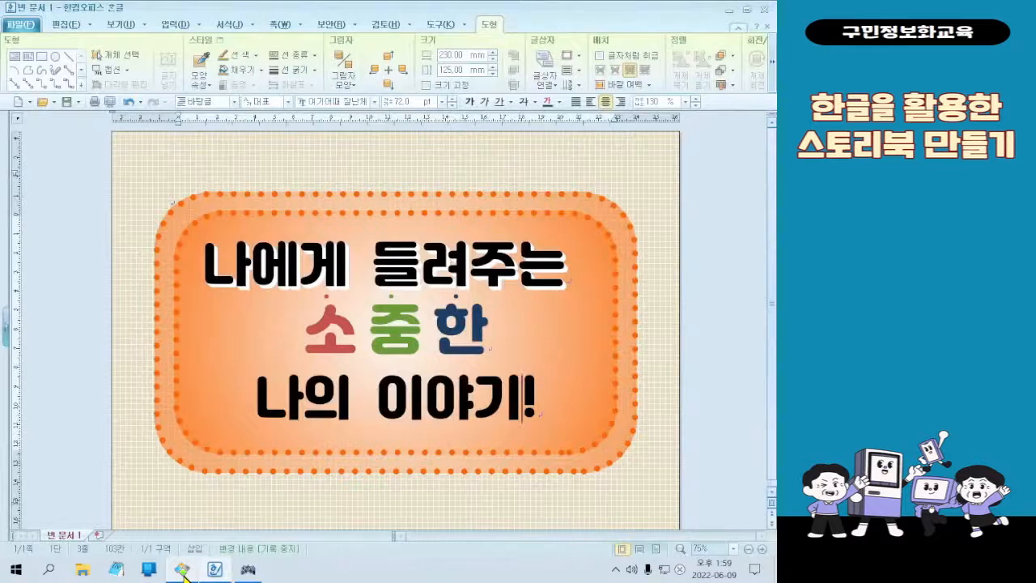
pyautogui.click(183, 570)
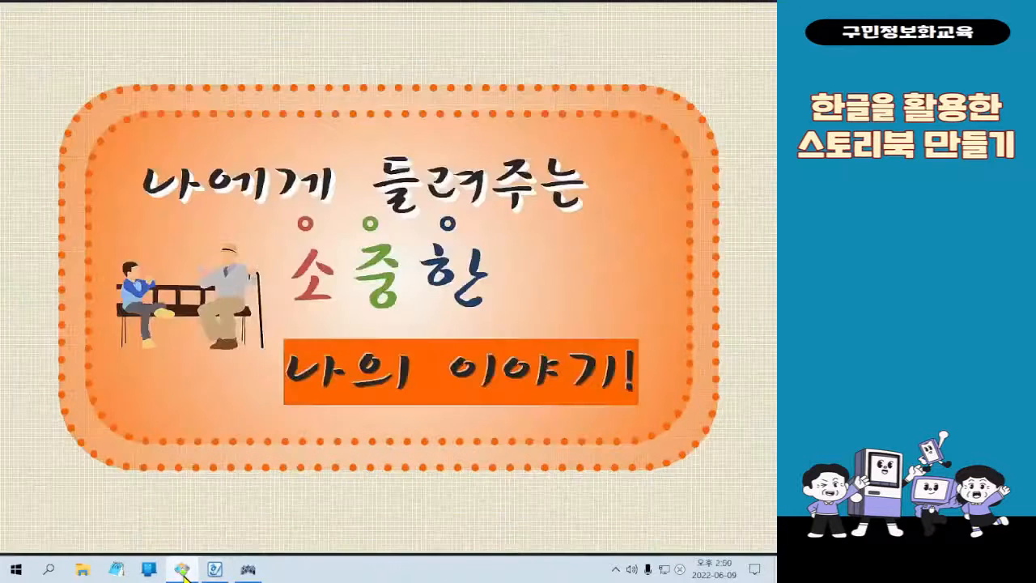
pyautogui.click(183, 570)
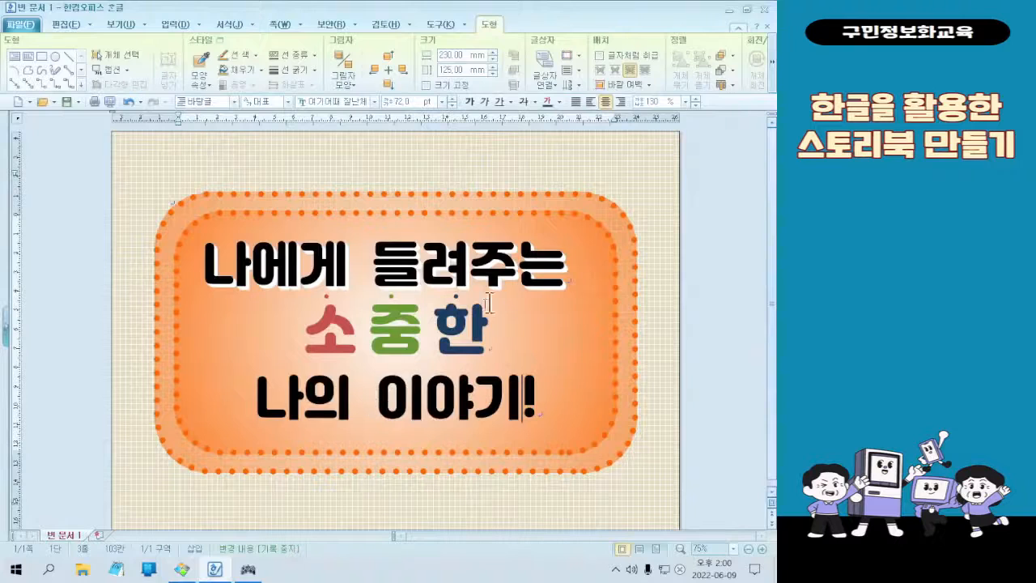
pyautogui.moveTo(437, 321); pyautogui.dragTo(490, 331)
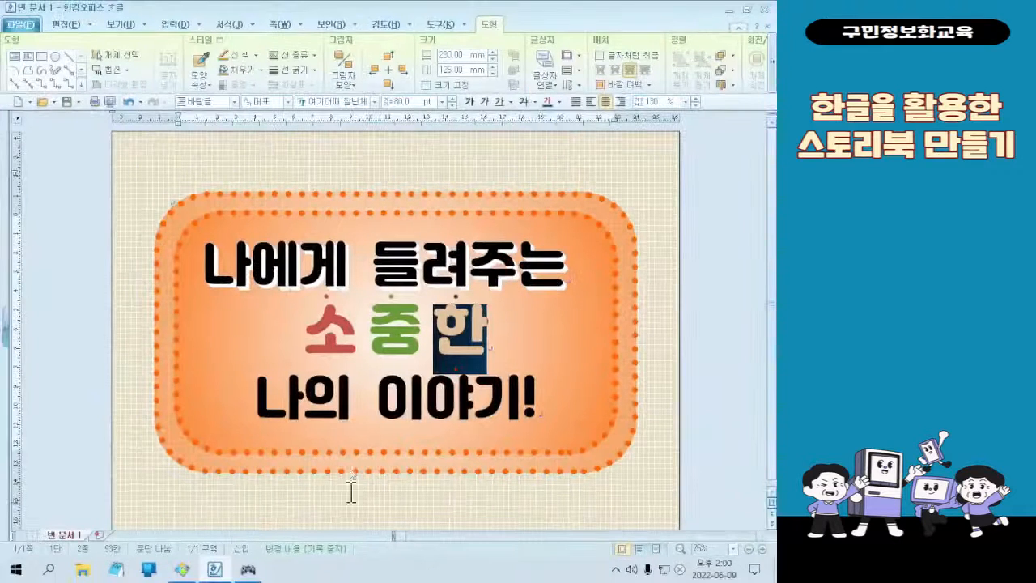
# Turn on the emboss (양각) attribute for the third title line "나의 이야기!" in its character formatting
pyautogui.moveTo(266, 396); pyautogui.dragTo(597, 409)
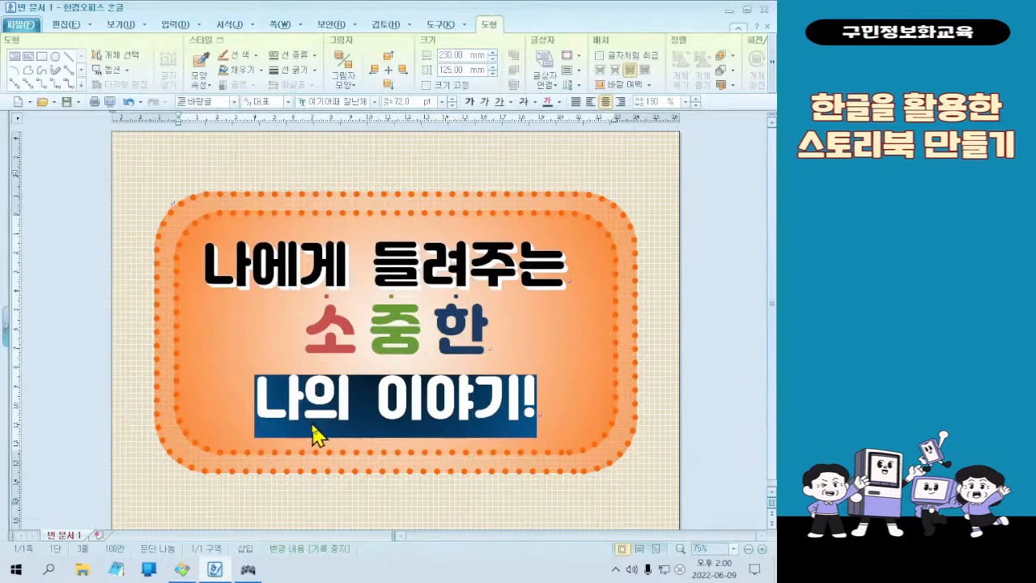
pyautogui.rightClick(313, 427)
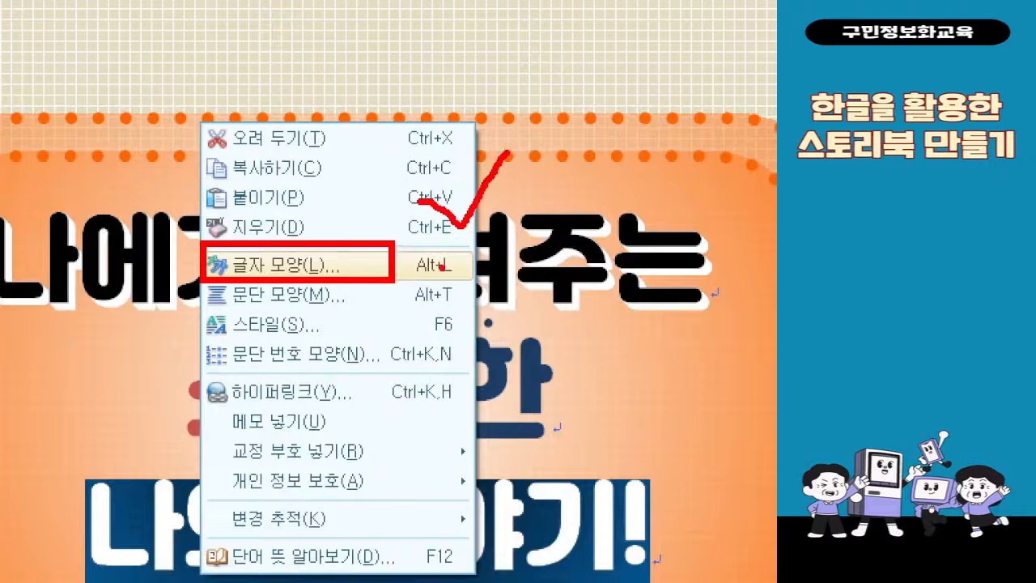
pyautogui.press('Escape')
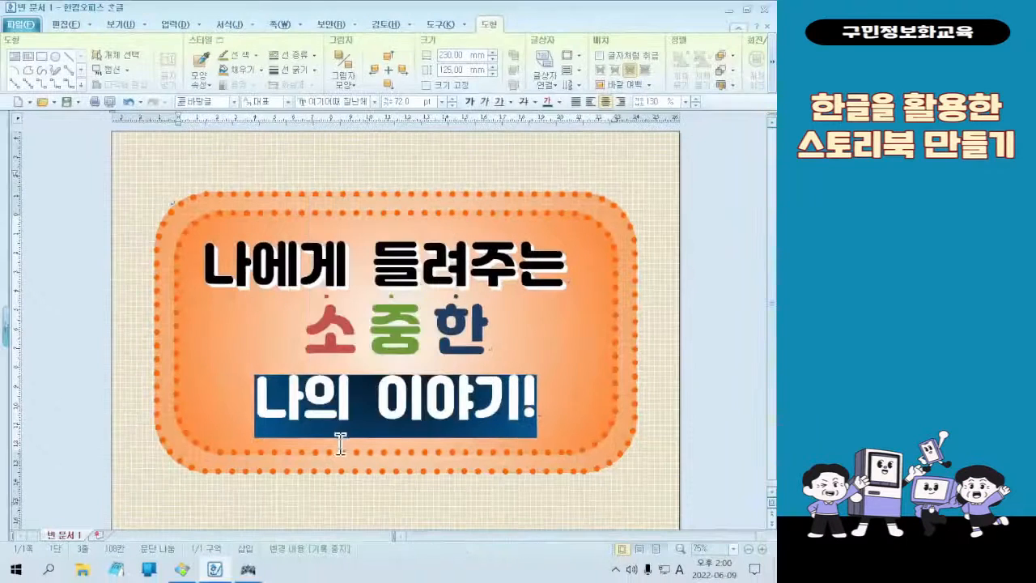
pyautogui.rightClick(367, 397)
pyautogui.click(409, 240)
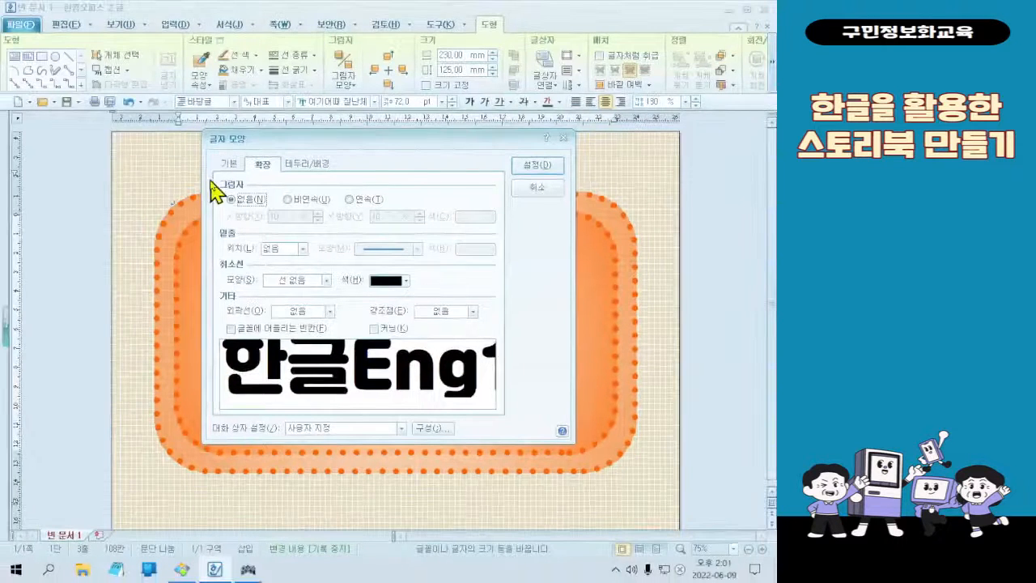
pyautogui.click(184, 142)
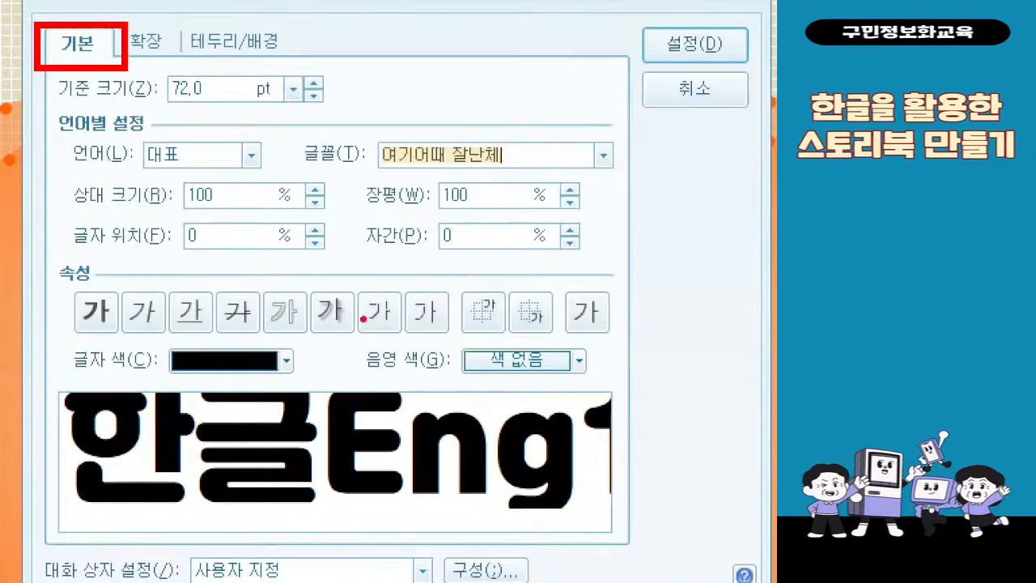
pyautogui.moveTo(357, 275)
pyautogui.mouseDown()
pyautogui.moveTo(372, 348)
pyautogui.moveTo(397, 348)
pyautogui.mouseUp()
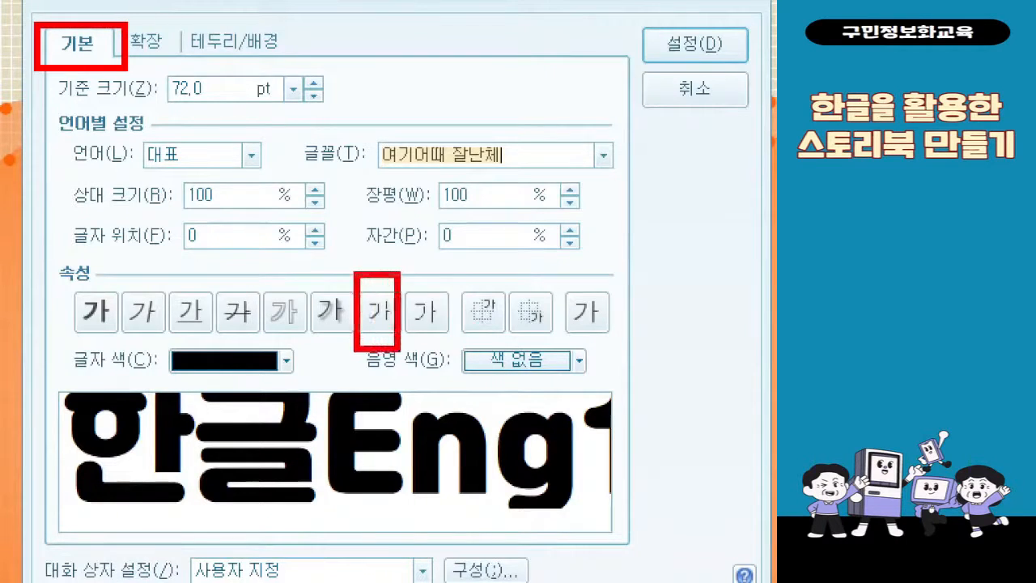
pyautogui.moveTo(285, 515); pyautogui.dragTo(385, 356)
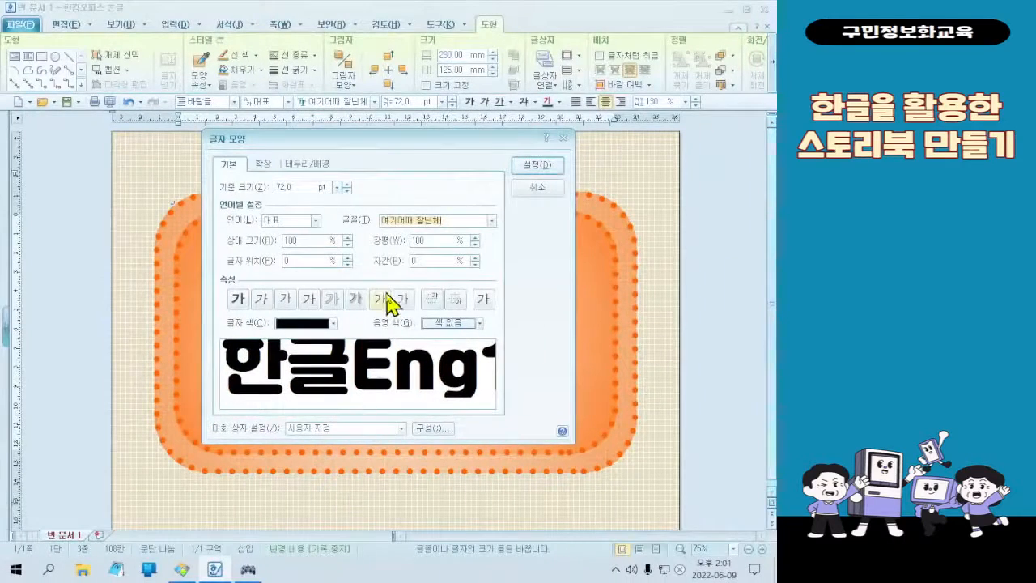
pyautogui.click(386, 298)
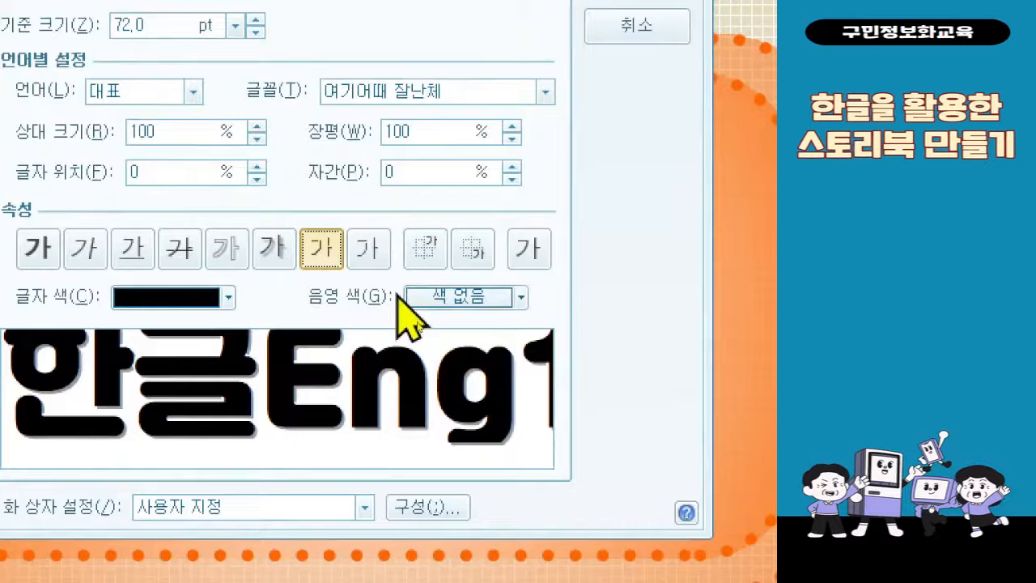
# Set the shading colour (음영 색) of "나의 이야기!" to orange, apply the character formatting and deselect the text
pyautogui.click(415, 297)
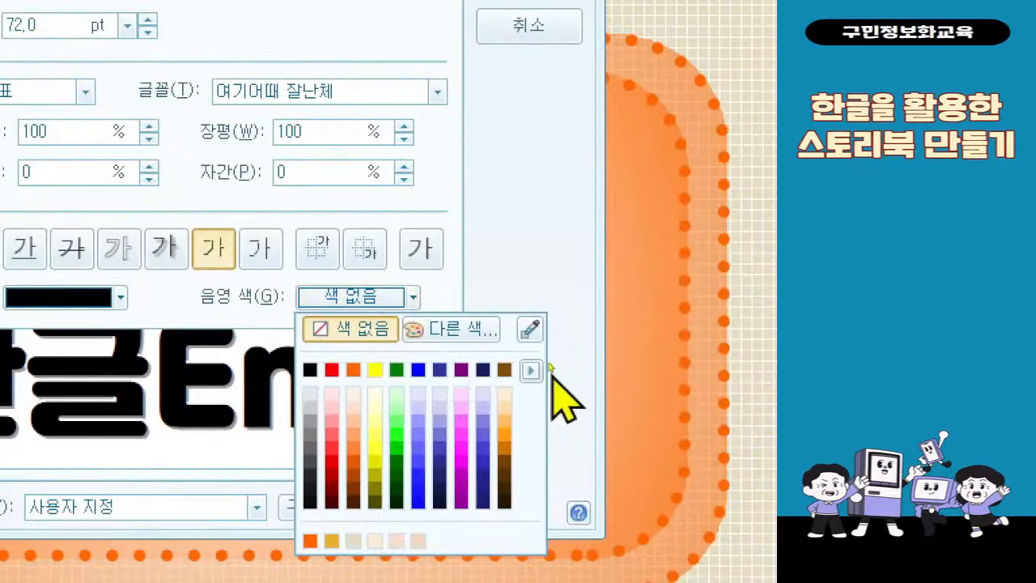
pyautogui.click(639, 370)
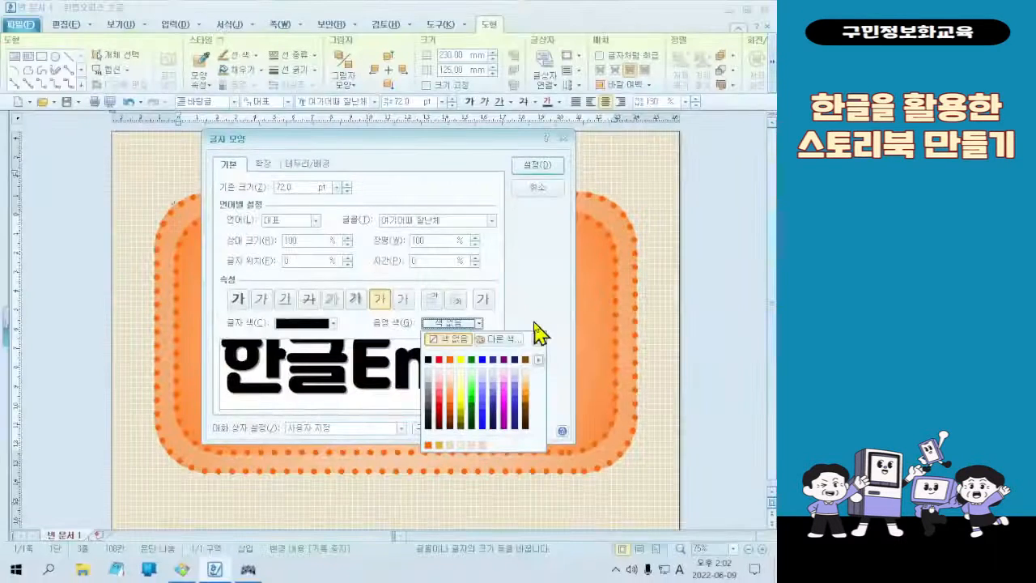
pyautogui.click(449, 361)
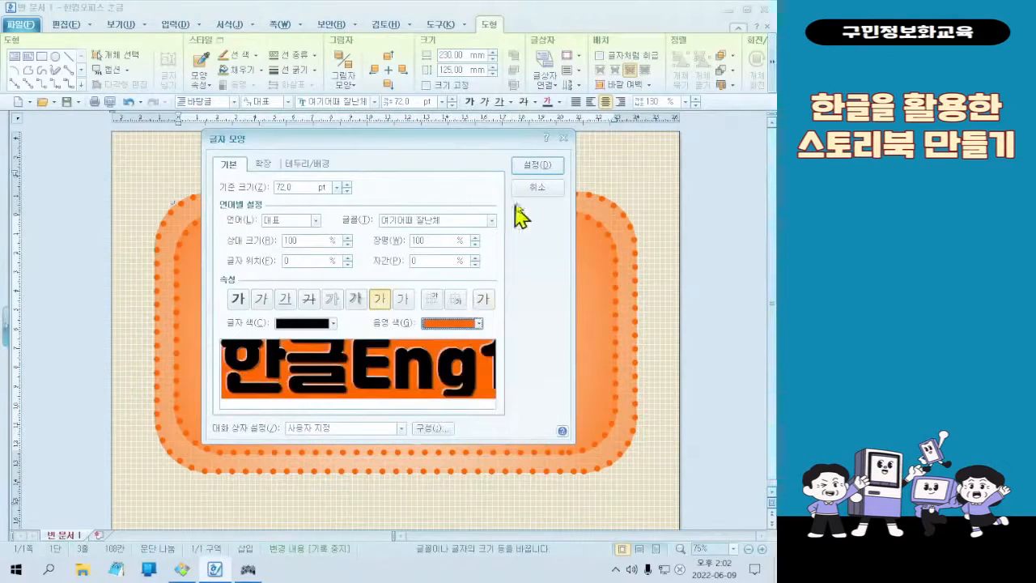
pyautogui.click(551, 169)
pyautogui.click(494, 396)
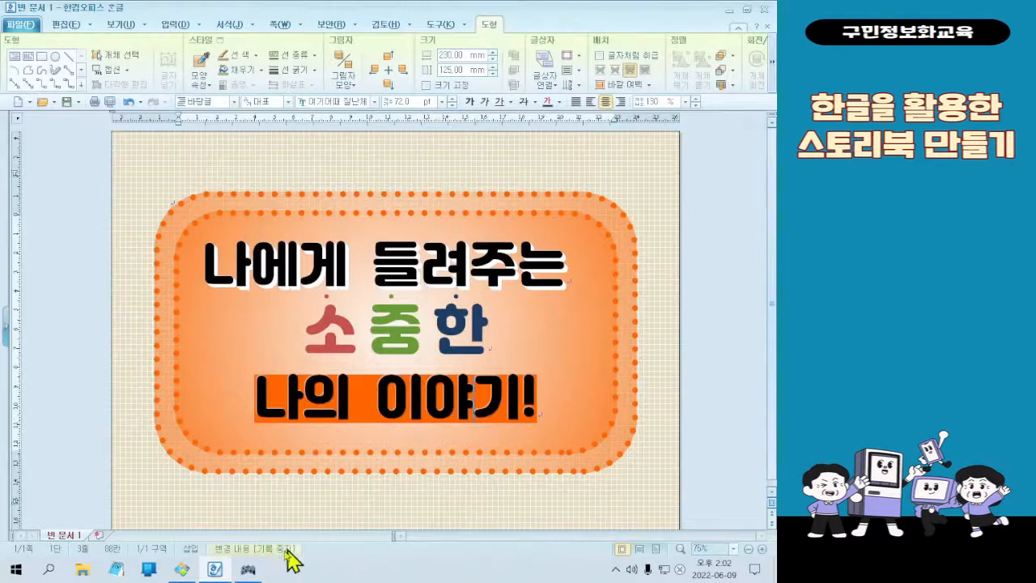
# Check the sample cover and right-align the third title line "나의 이야기!"
pyautogui.click(182, 569)
pyautogui.click(193, 573)
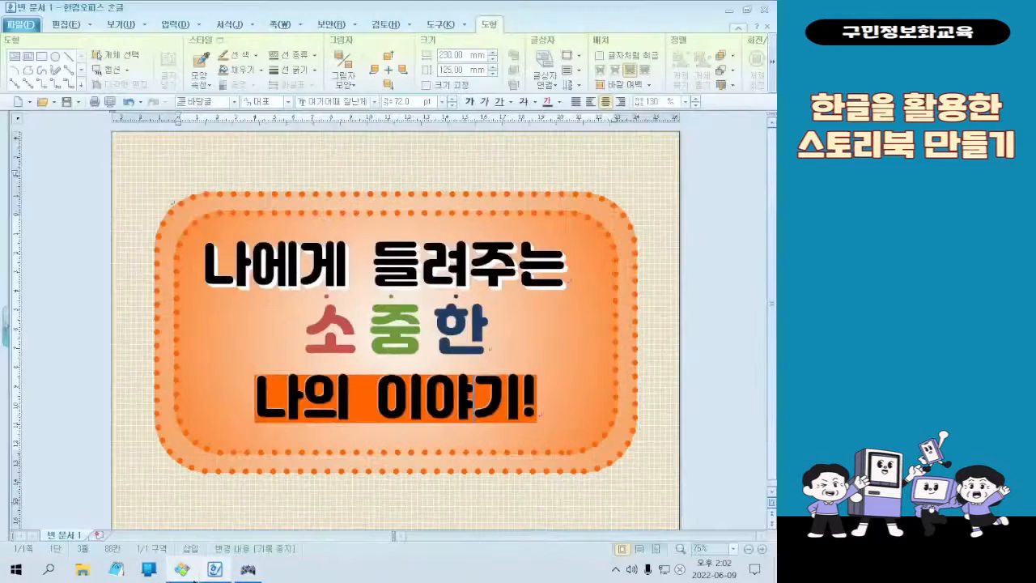
pyautogui.click(619, 105)
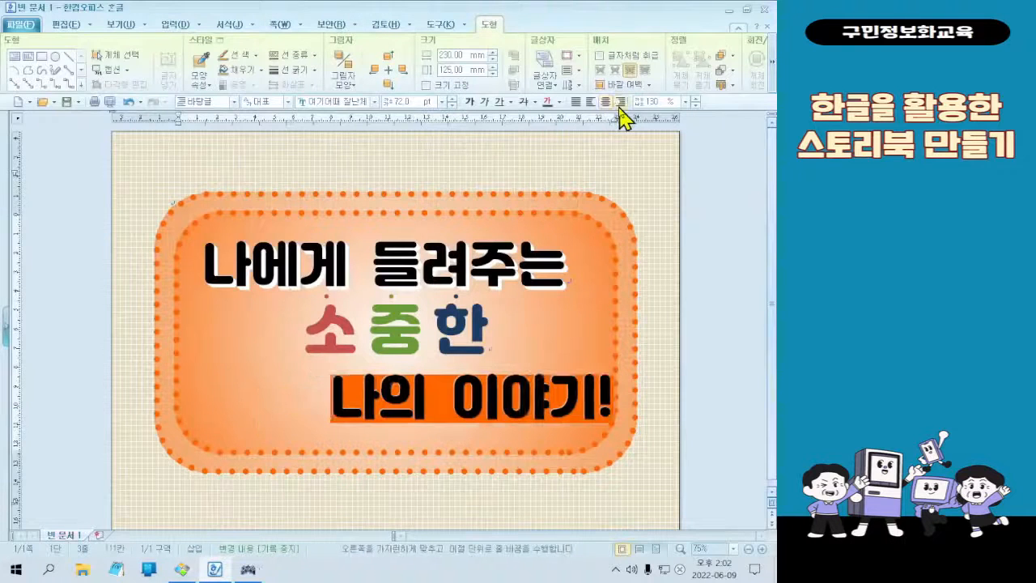
# Try to move the right-aligned third title line inward by adding blank characters after its end
pyautogui.click(610, 407)
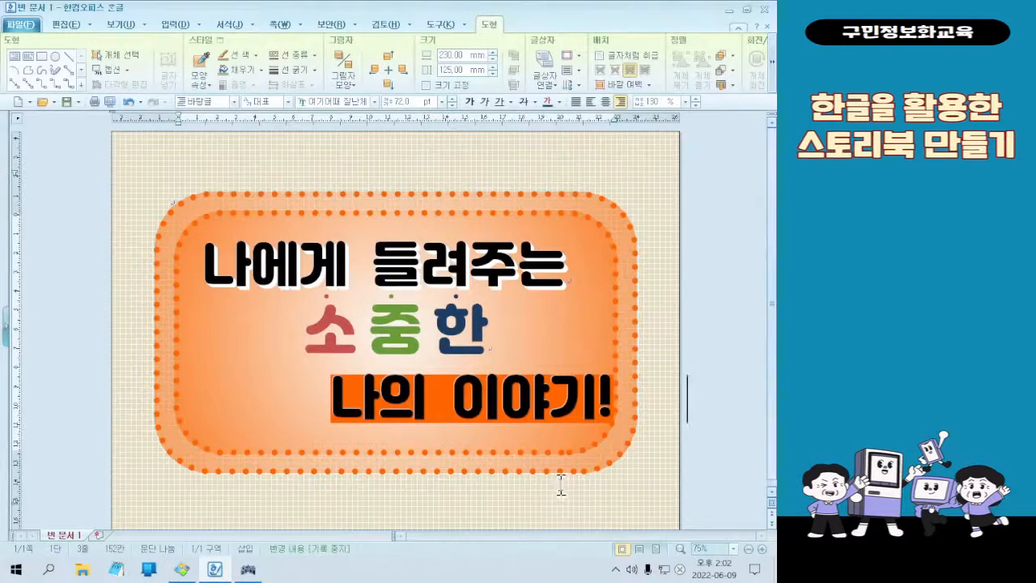
pyautogui.write('ㅓ')
pyautogui.press('BackSpace')
pyautogui.click(444, 411)
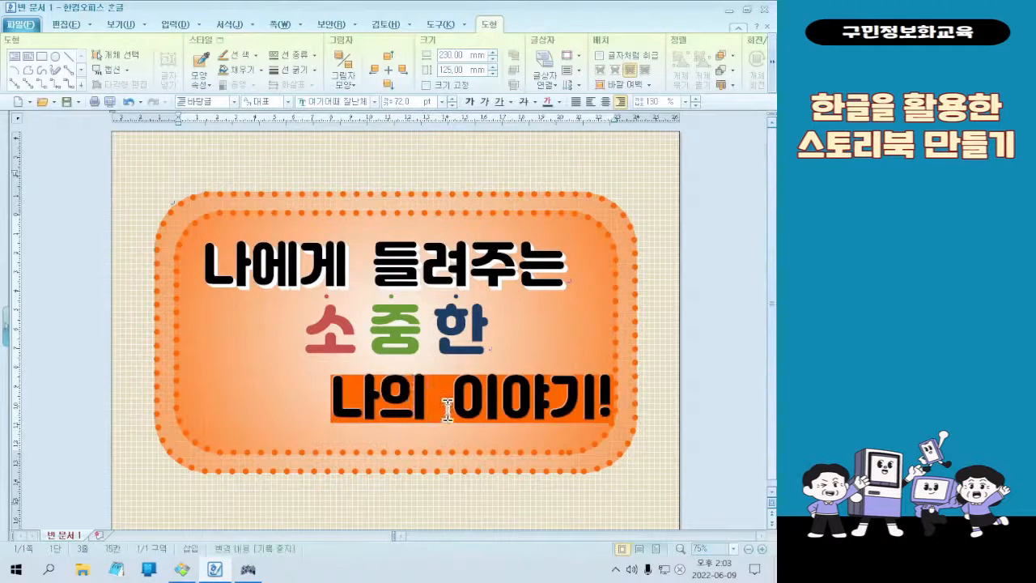
# Select the whole third title line "나의 이야기!"
pyautogui.moveTo(330, 397); pyautogui.dragTo(644, 395)
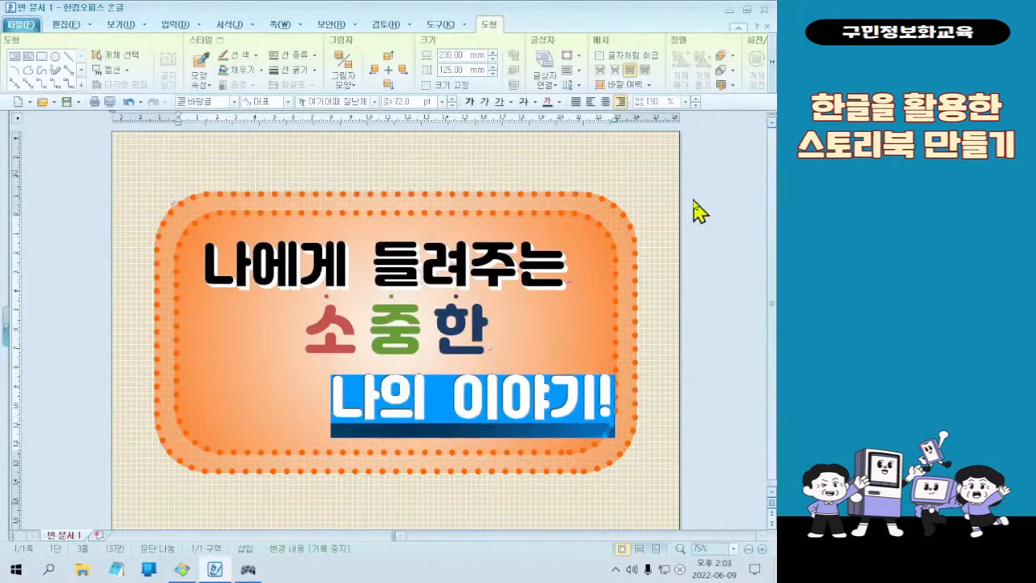
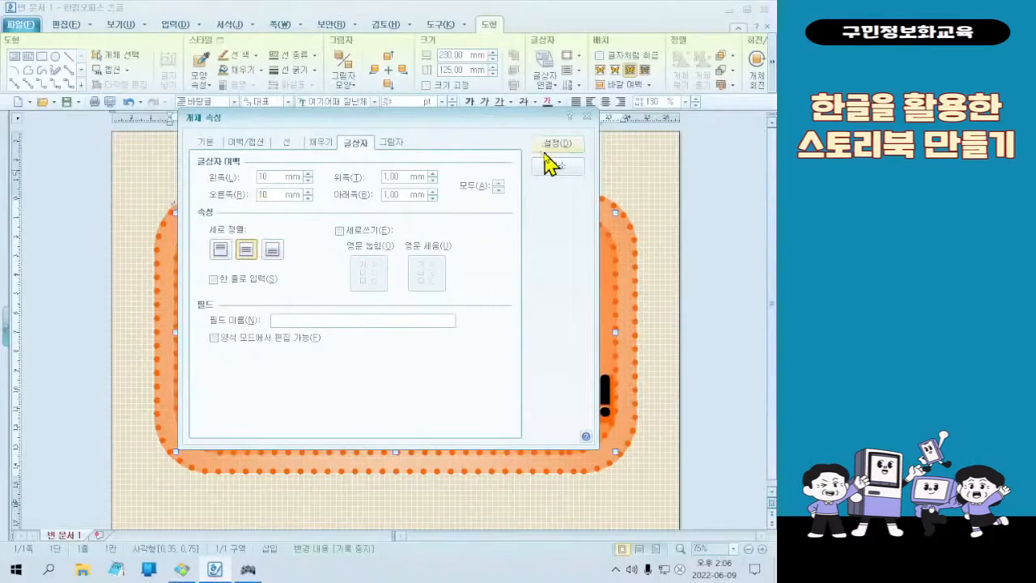
# Apply the 10 mm left and right inner margins (글상자 여백) to the title text box and check the sample cover
pyautogui.click(544, 150)
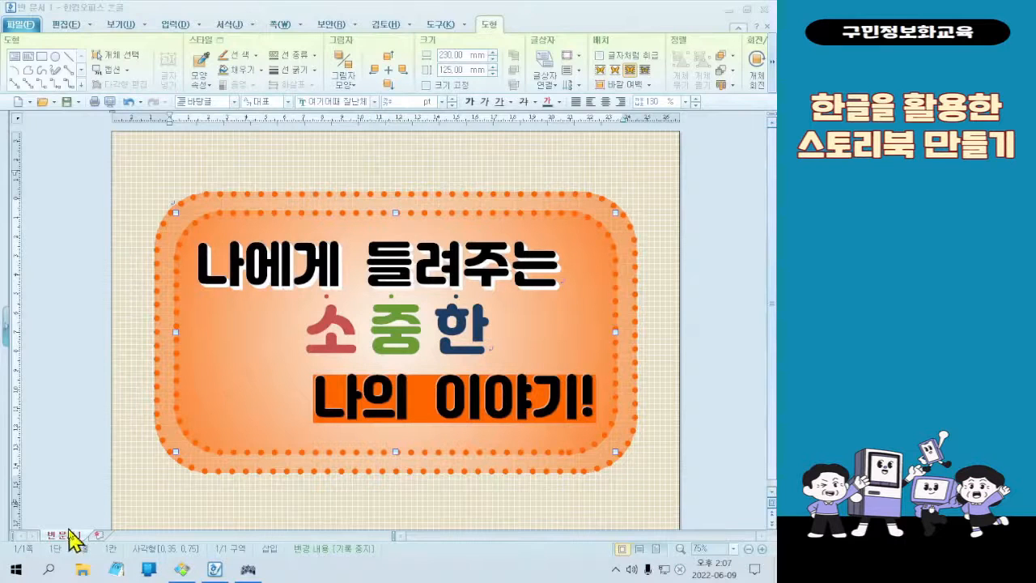
pyautogui.click(182, 569)
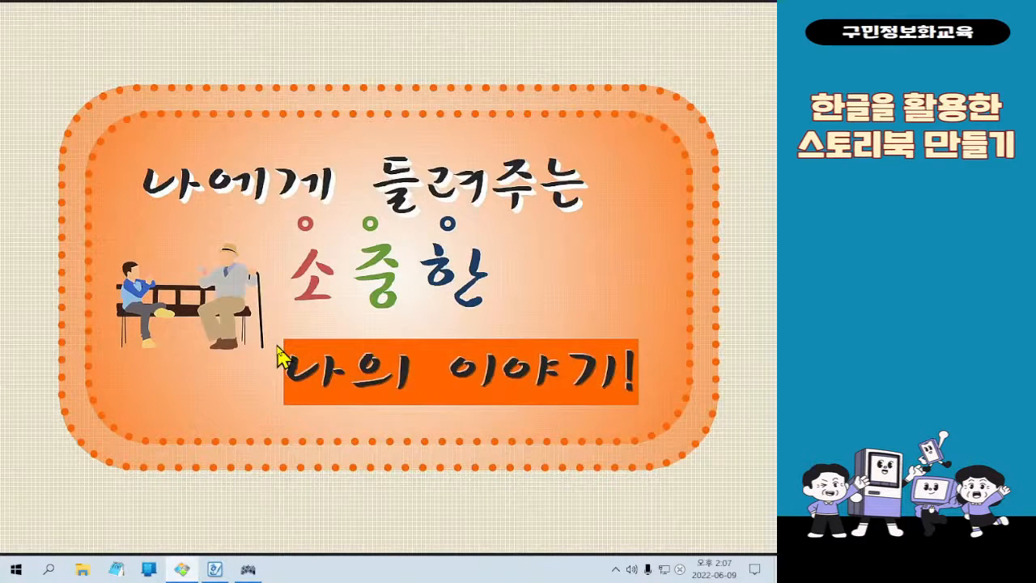
pyautogui.click(720, 11)
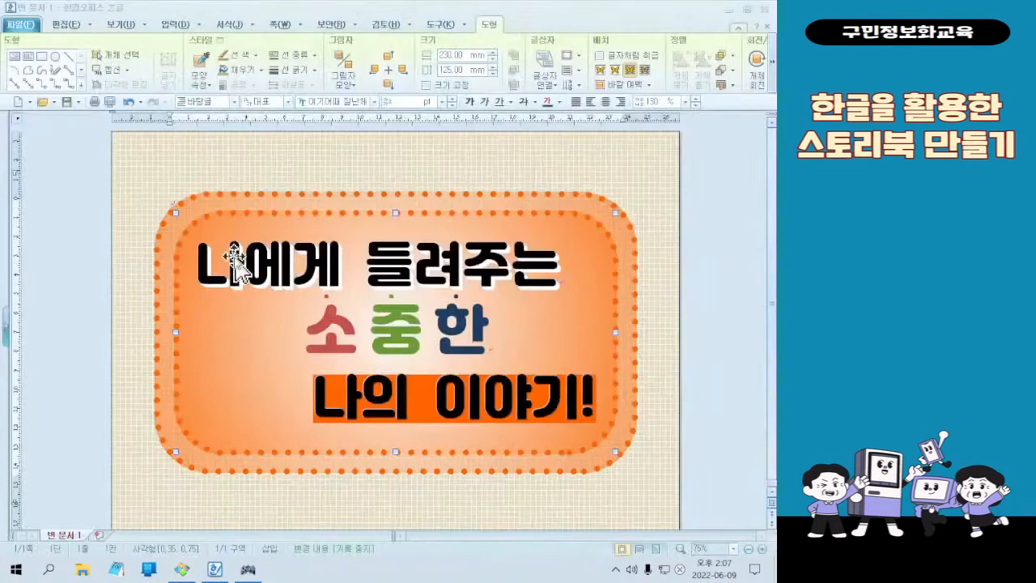
# Start inserting a picture (그림 넣기) and browse to the 예제파일 folder on the desktop (바탕 화면)
pyautogui.click(373, 485)
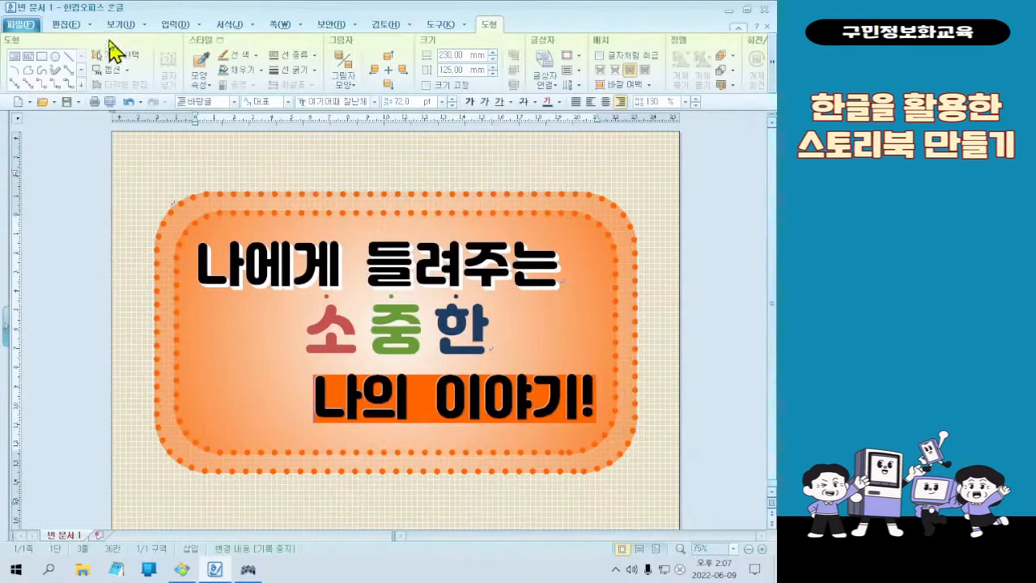
pyautogui.click(164, 26)
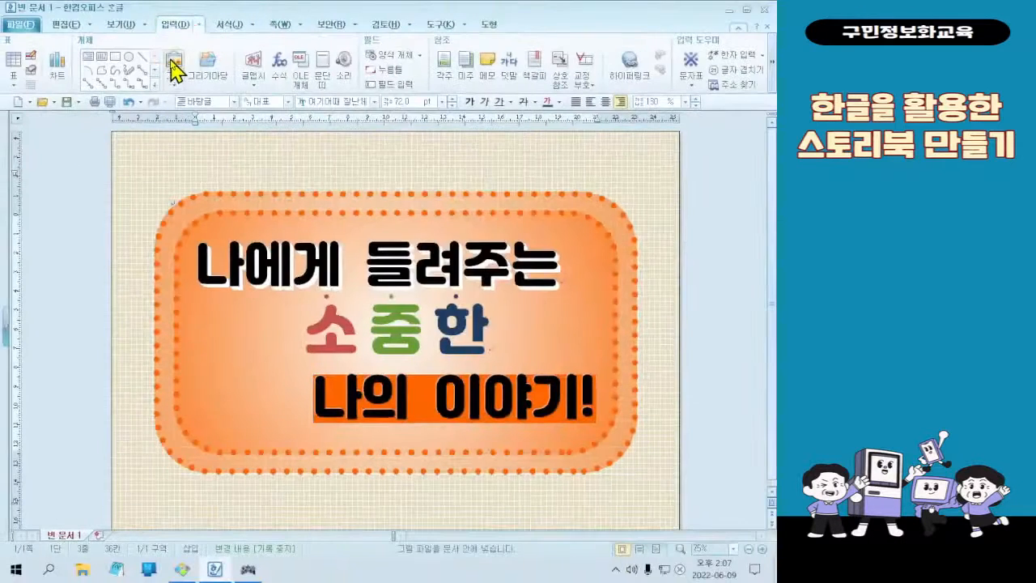
pyautogui.click(183, 120)
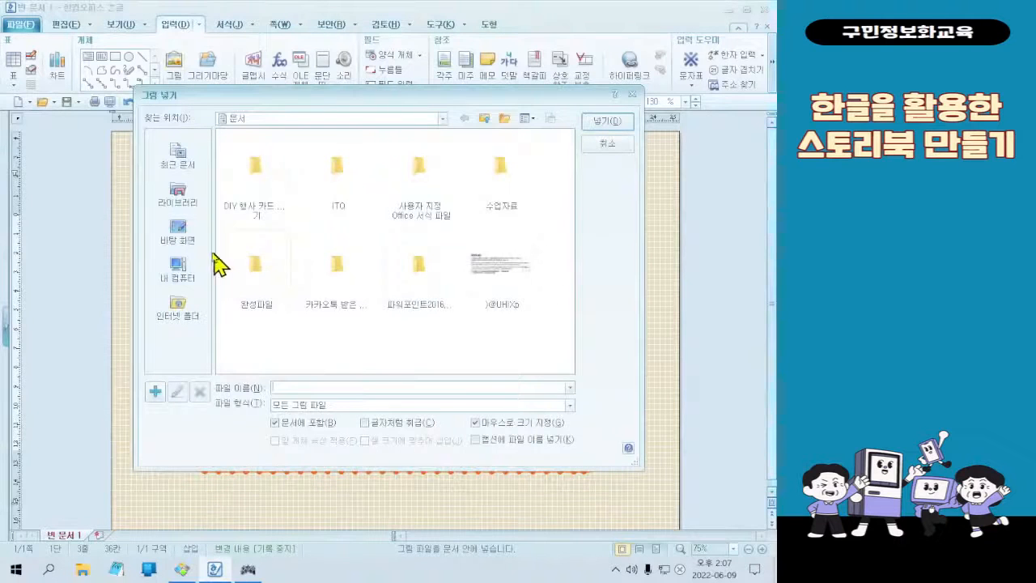
pyautogui.click(190, 236)
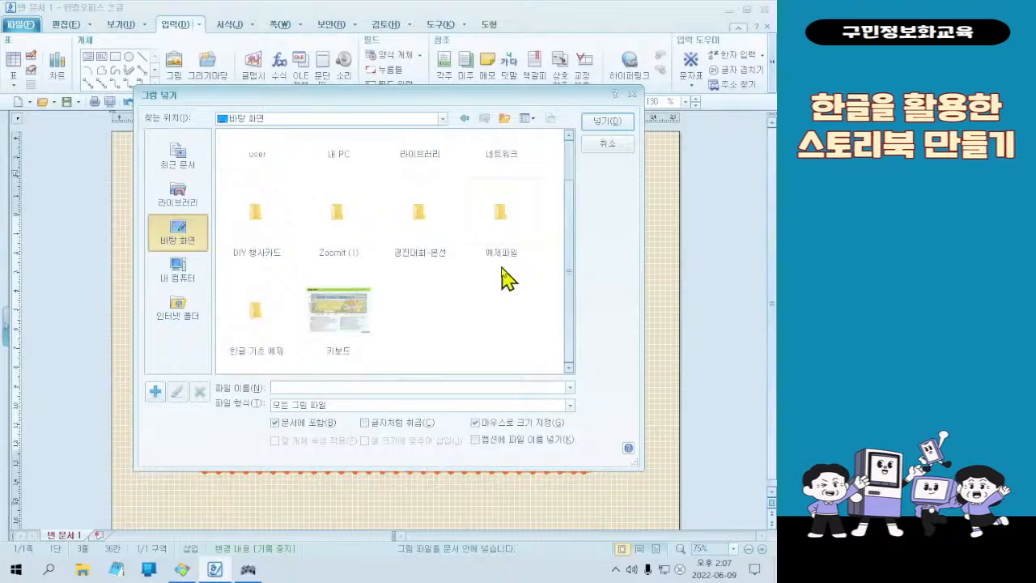
pyautogui.doubleClick(504, 255)
pyautogui.click(463, 118)
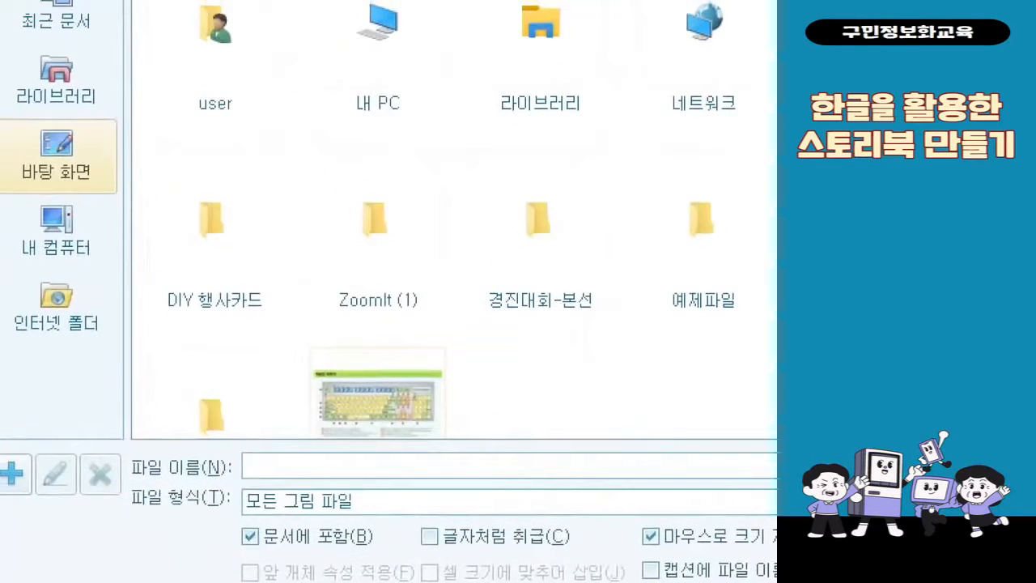
pyautogui.moveTo(14, 115); pyautogui.dragTo(108, 197)
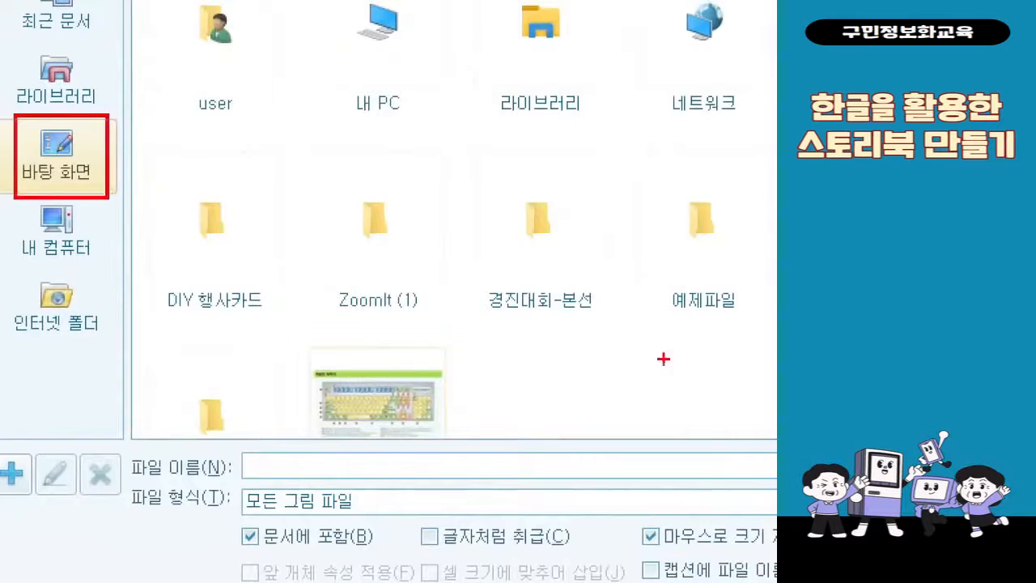
pyautogui.moveTo(648, 160); pyautogui.dragTo(753, 340)
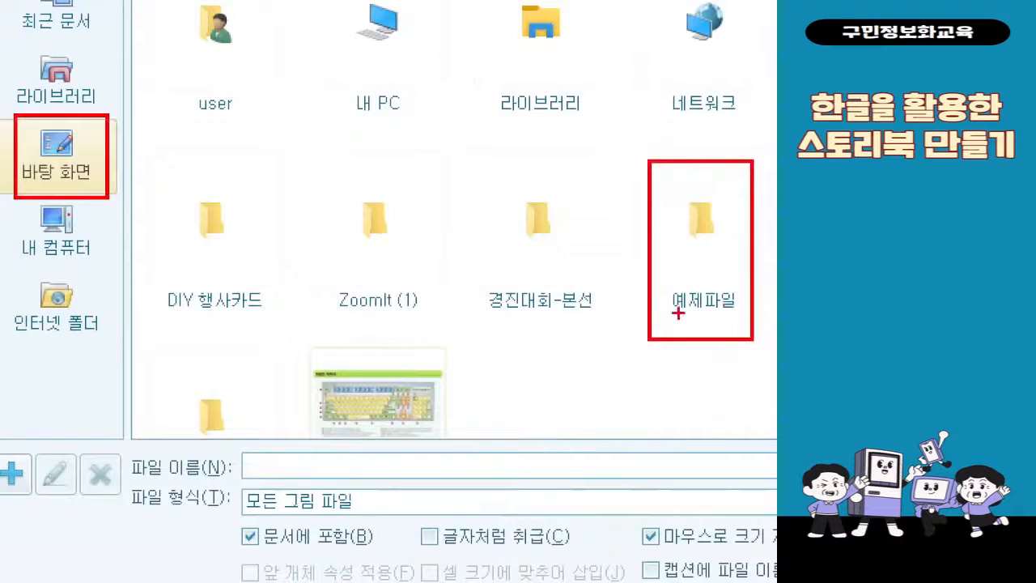
pyautogui.moveTo(635, 278)
pyautogui.mouseDown()
pyautogui.moveTo(143, 279)
pyautogui.moveTo(105, 183)
pyautogui.mouseUp()
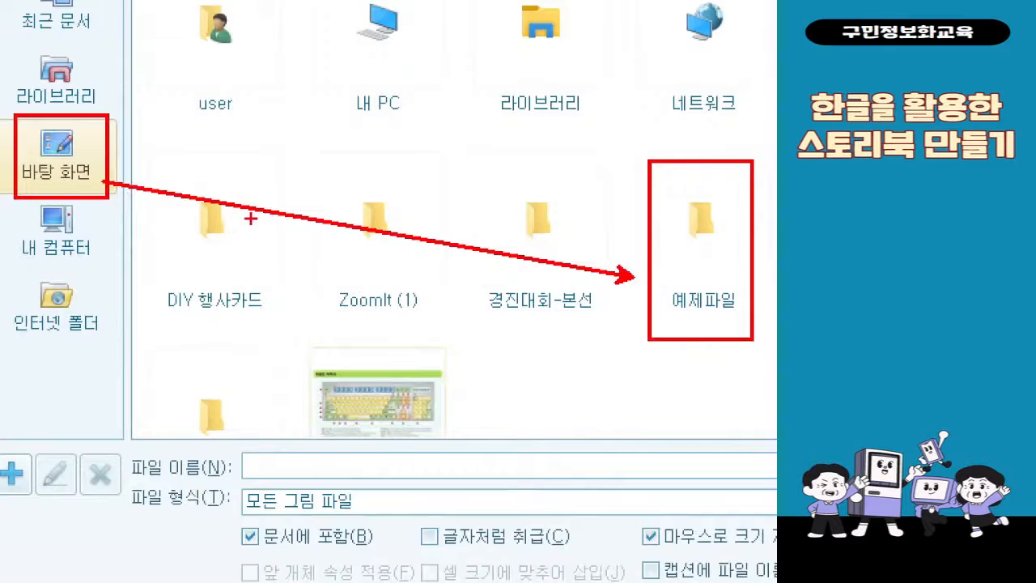
pyautogui.press('Escape')
pyautogui.click(502, 271)
pyautogui.doubleClick(502, 271)
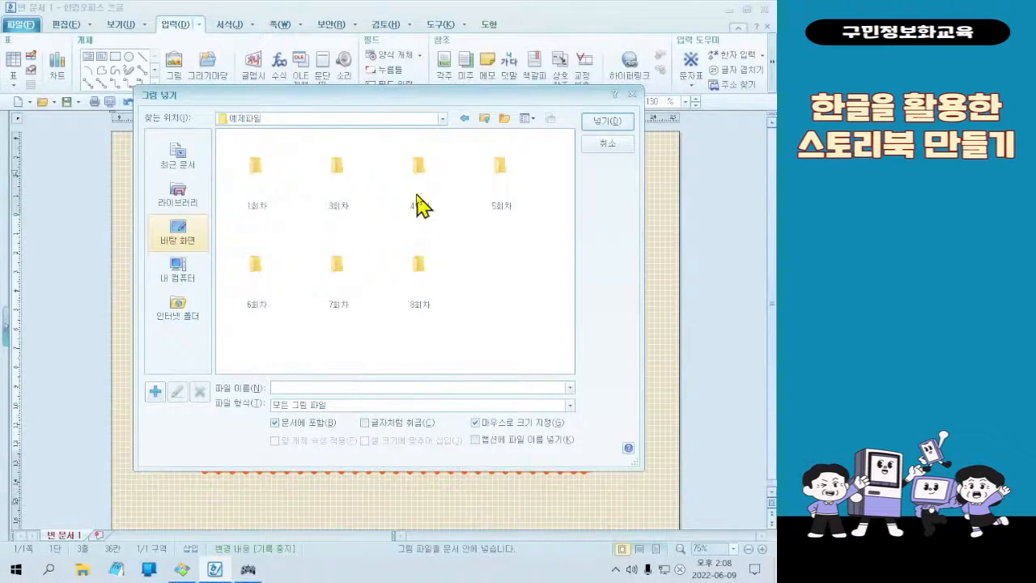
# Open the 3회차 folder and choose 그림1, keeping 문서에 포함 and 마우스로 크기 지정 enabled
pyautogui.click(356, 173)
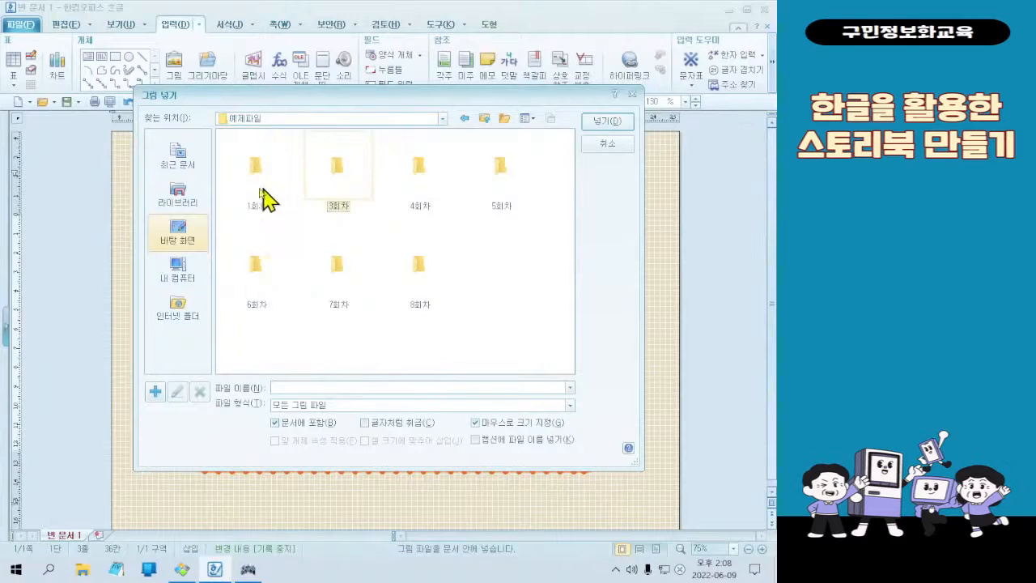
pyautogui.hotkey('ctrl', '1')
pyautogui.click(224, 152)
pyautogui.moveTo(401, 98); pyautogui.dragTo(531, 288)
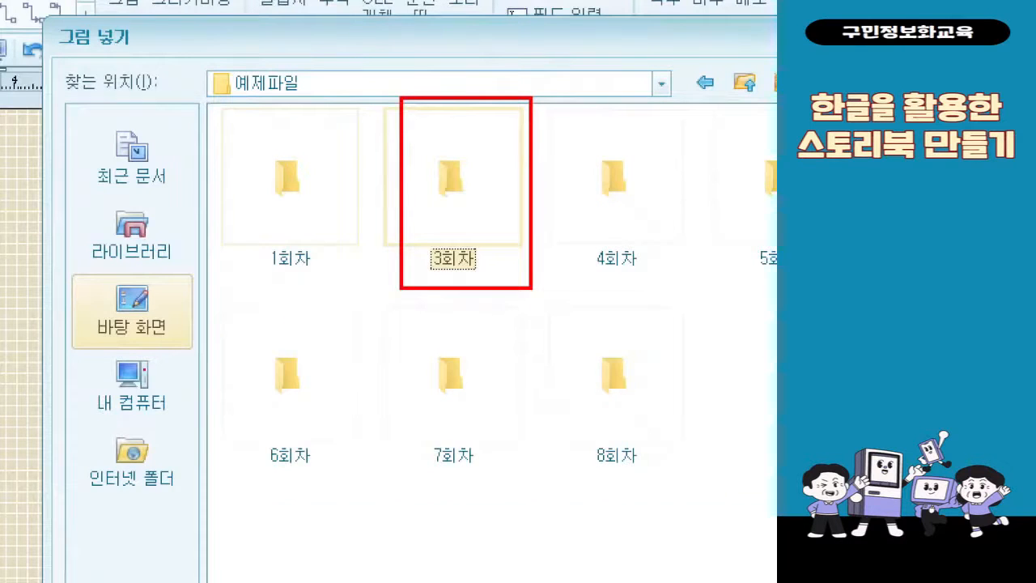
pyautogui.press('Escape')
pyautogui.doubleClick(363, 184)
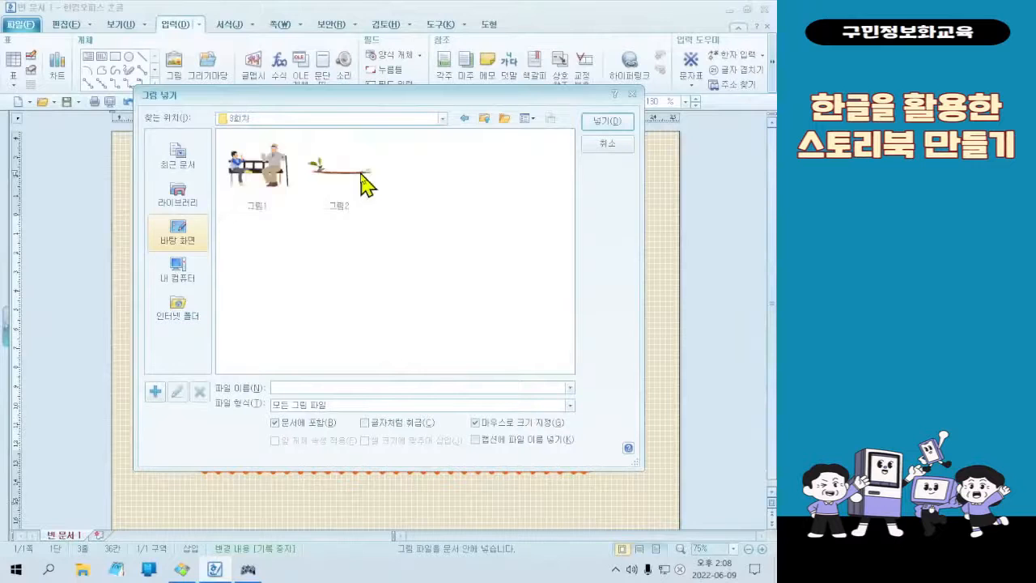
pyautogui.click(285, 169)
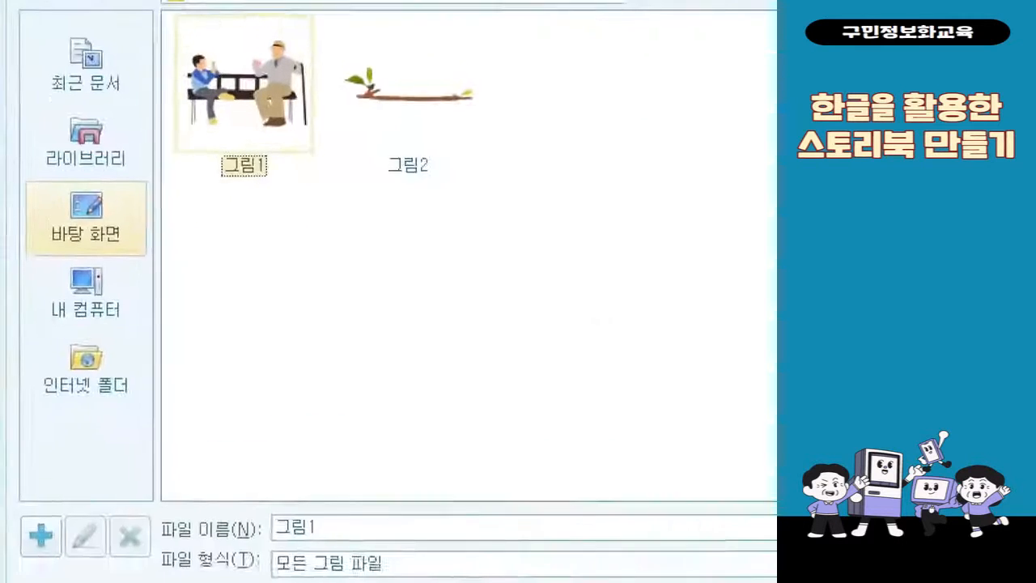
pyautogui.moveTo(167, 24); pyautogui.dragTo(197, 70)
pyautogui.moveTo(218, 119); pyautogui.dragTo(309, 279)
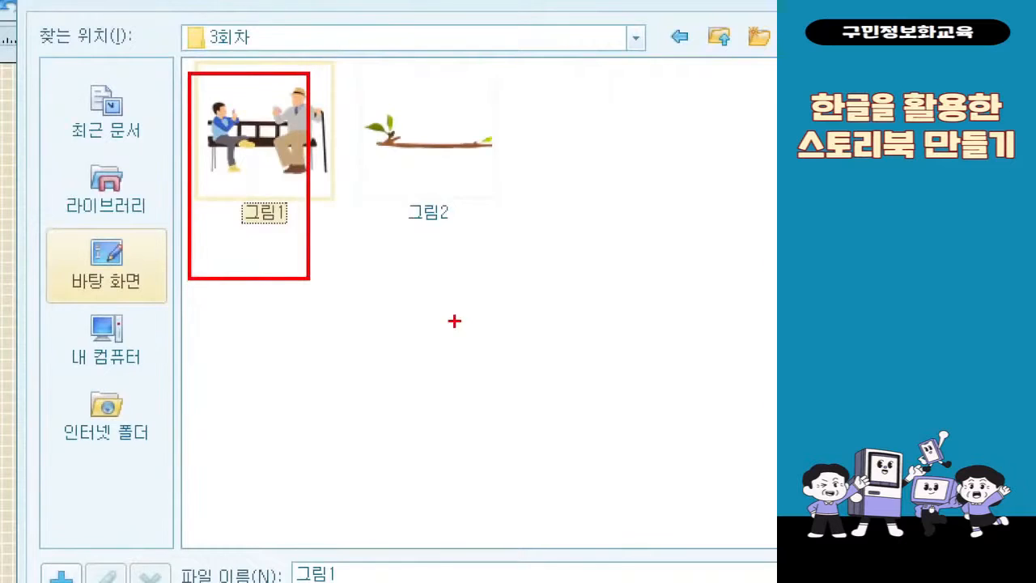
pyautogui.press('Escape')
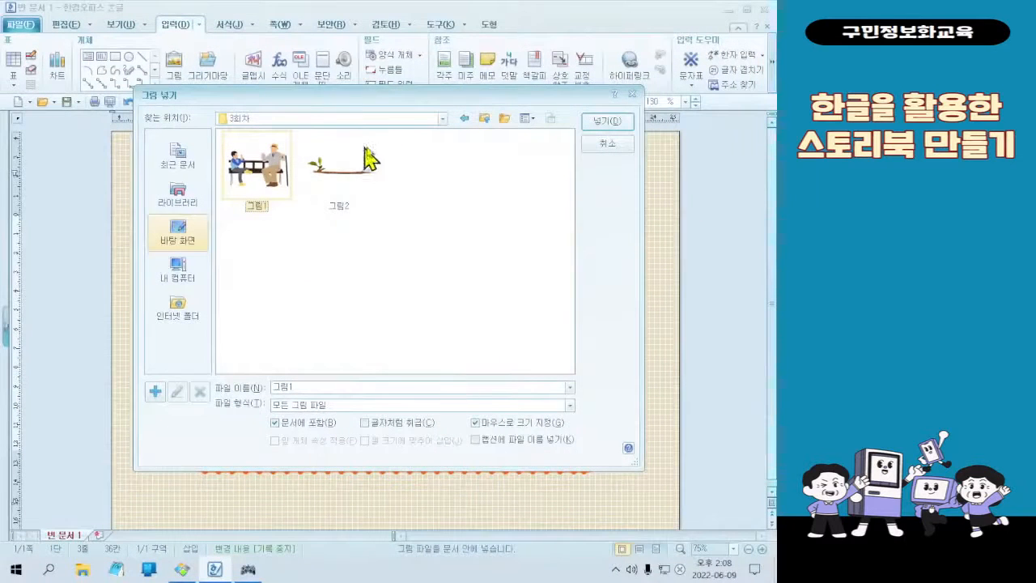
pyautogui.hotkey('ctrl', '1')
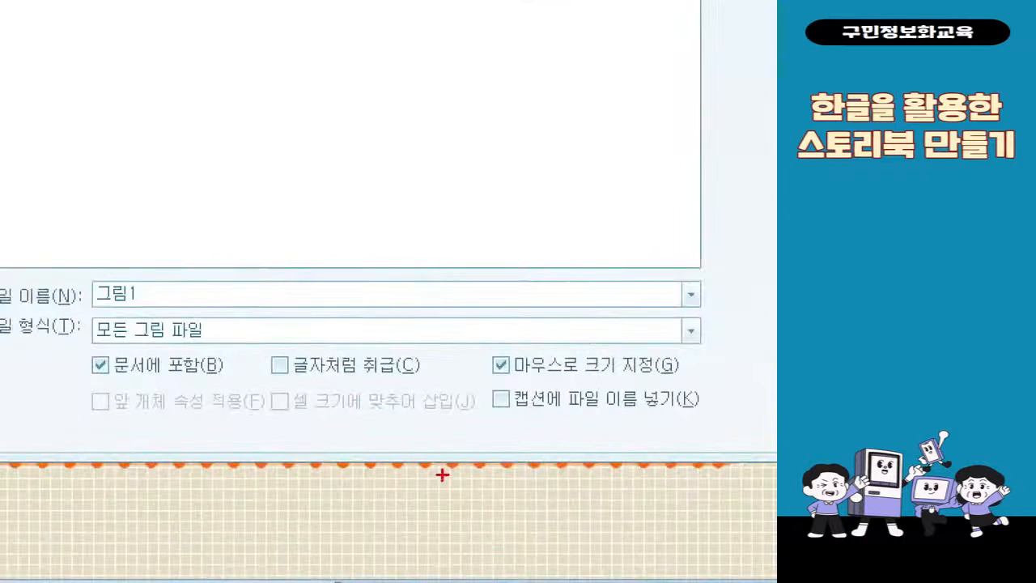
pyautogui.moveTo(86, 346); pyautogui.dragTo(233, 385)
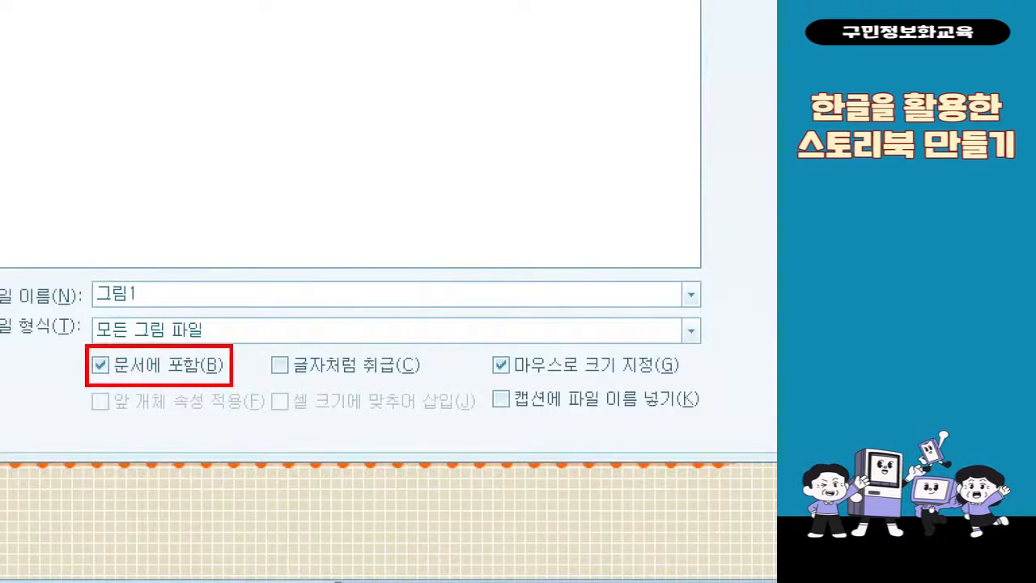
pyautogui.moveTo(474, 329)
pyautogui.mouseDown()
pyautogui.moveTo(655, 385)
pyautogui.moveTo(690, 385)
pyautogui.mouseUp()
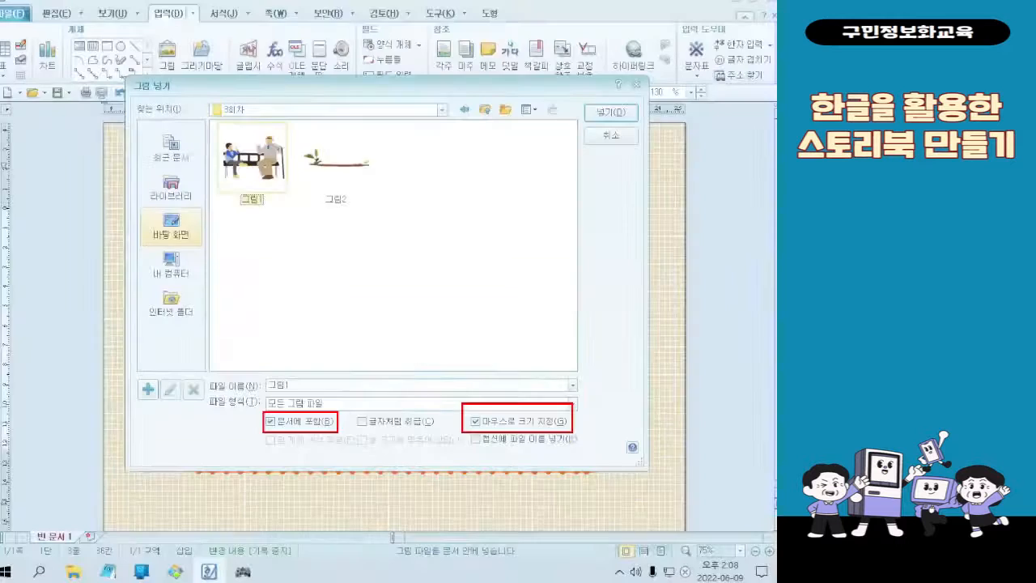
# Try to place 그림1 directly inside the orange frame beside "나의 이야기!" at about 50 mm square, and undo the insertion
pyautogui.doubleClick(278, 161)
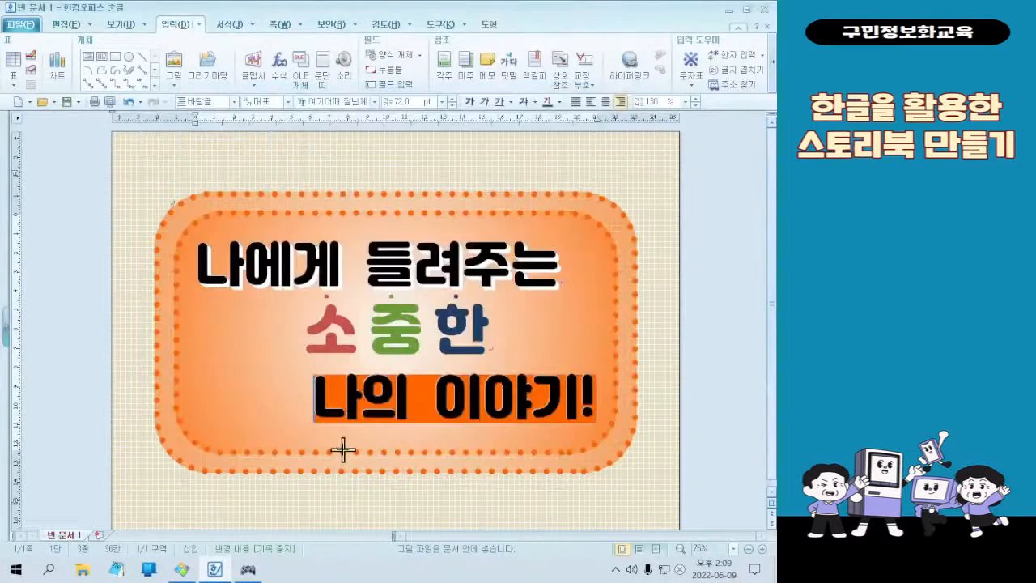
pyautogui.moveTo(203, 333); pyautogui.dragTo(298, 428)
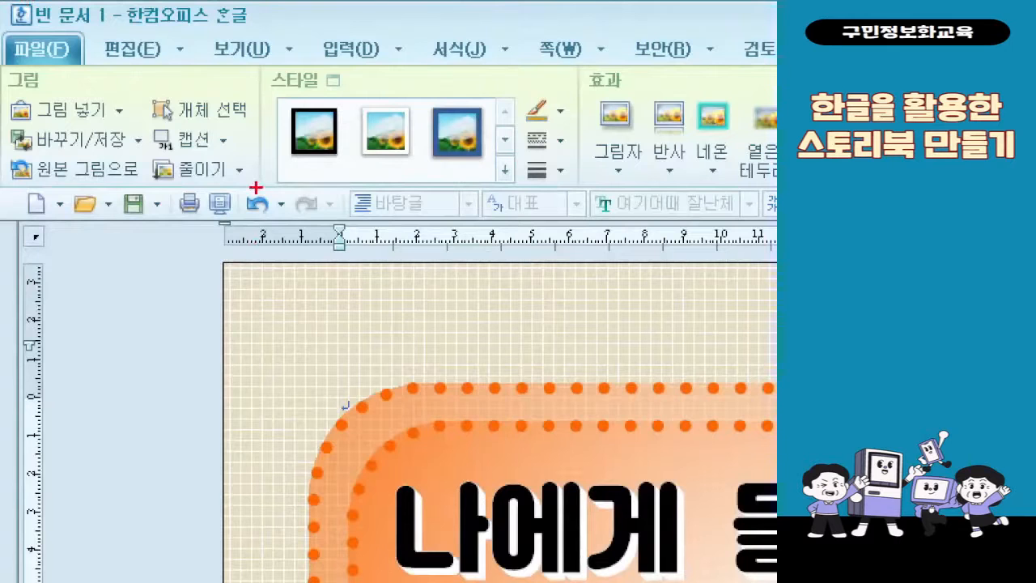
pyautogui.moveTo(237, 189); pyautogui.dragTo(292, 231)
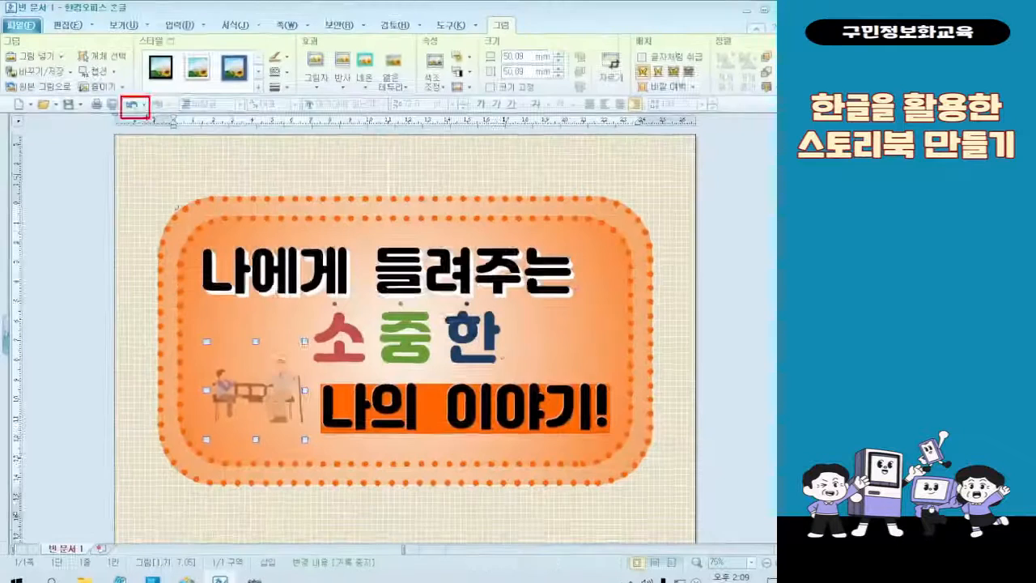
pyautogui.click(258, 203)
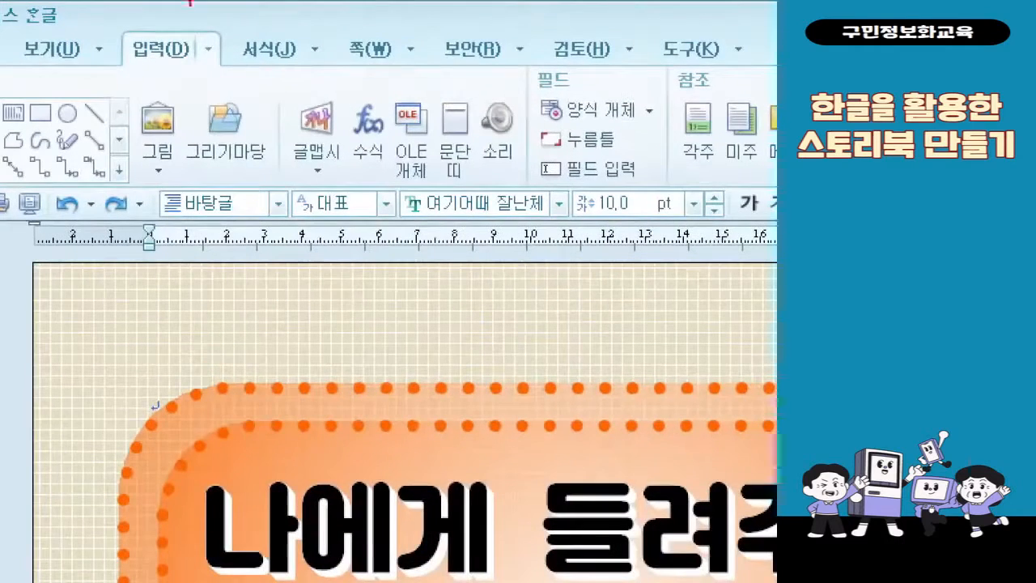
# Insert 그림1 from the 3회차 folder in the page's upper-left corner outside the orange frame, about 25 mm square
pyautogui.moveTo(159, 46); pyautogui.dragTo(197, 68)
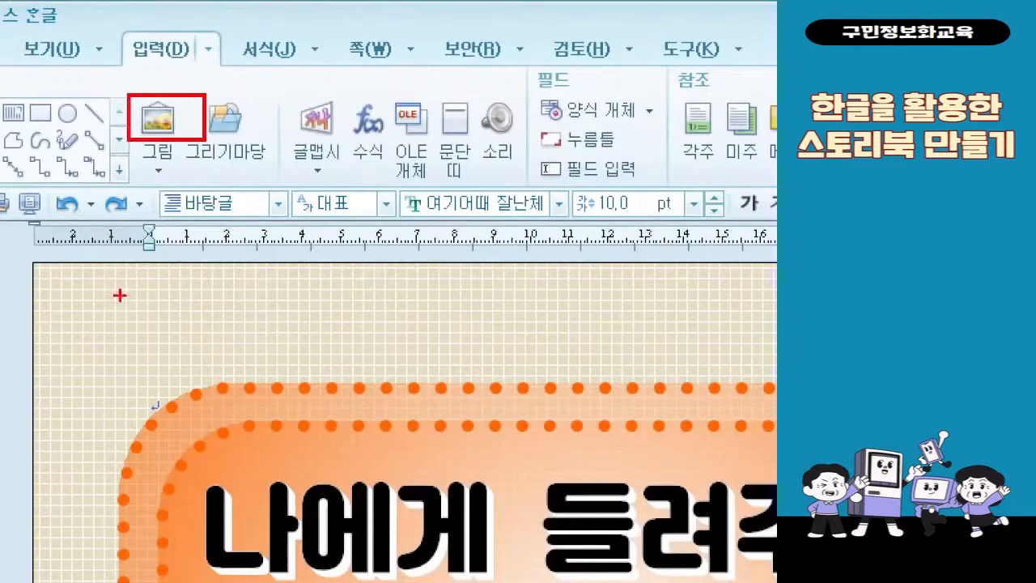
pyautogui.press('Escape')
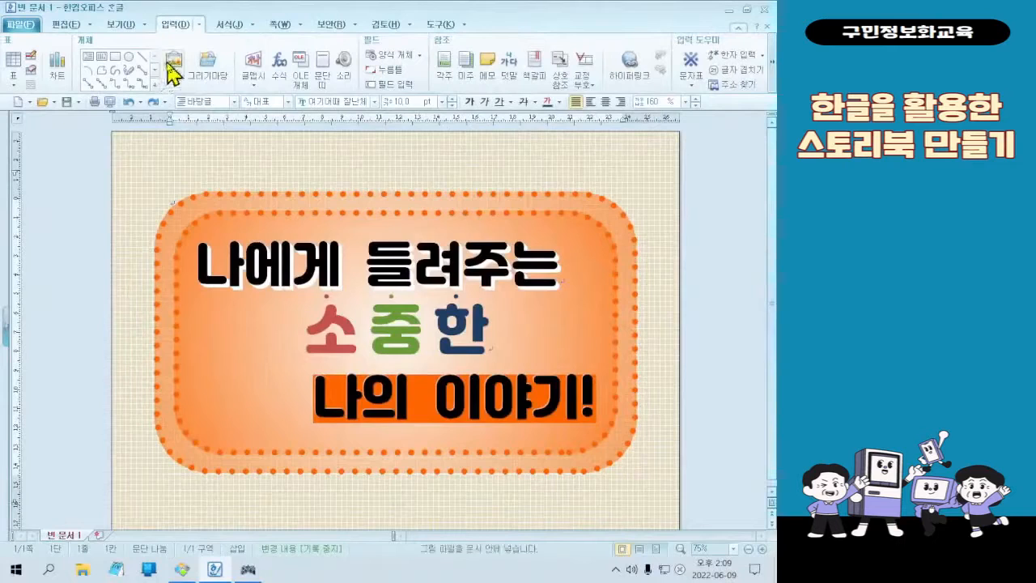
pyautogui.click(171, 67)
pyautogui.click(249, 185)
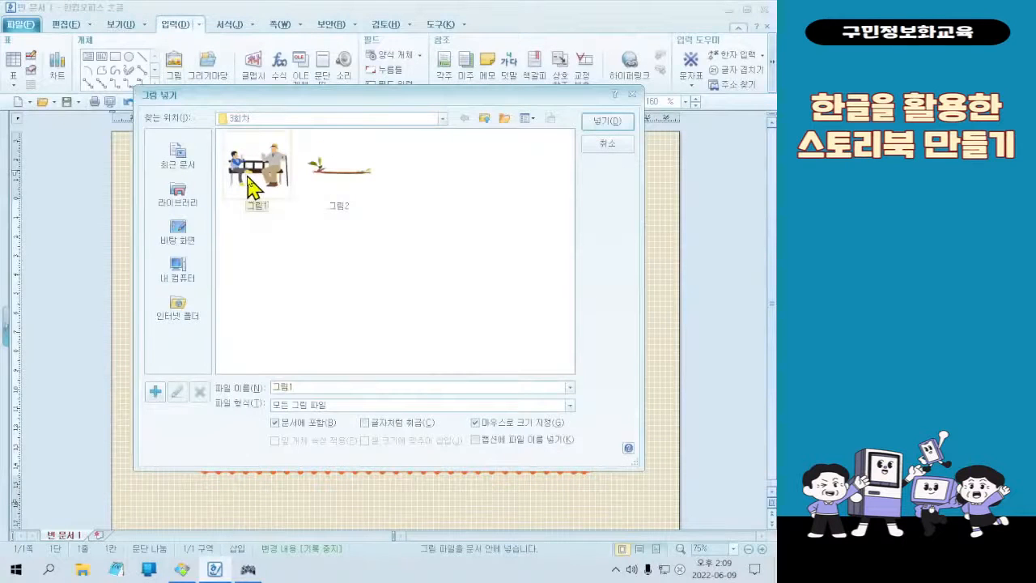
pyautogui.doubleClick(249, 185)
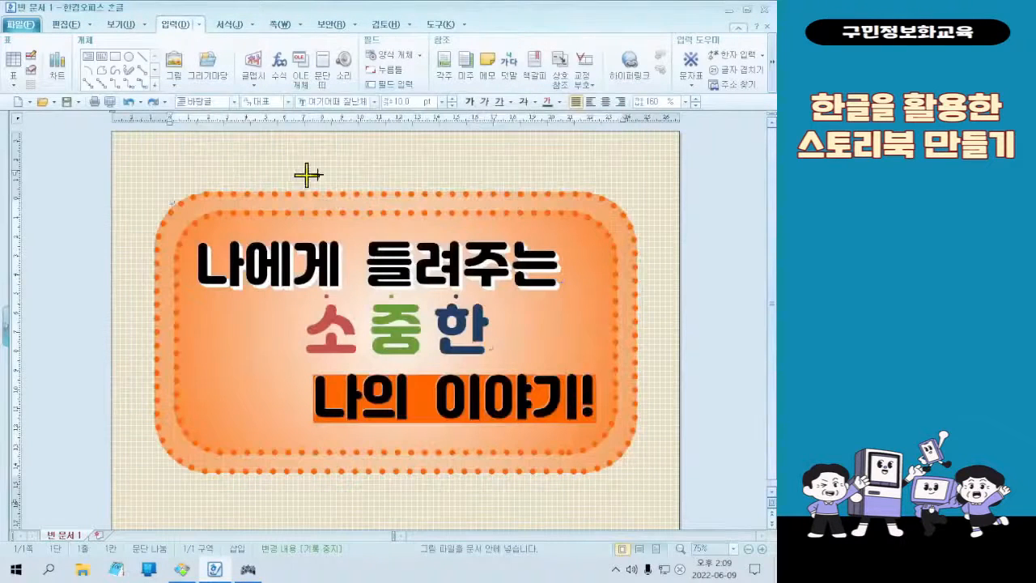
pyautogui.scroll(-1, 697, 438)
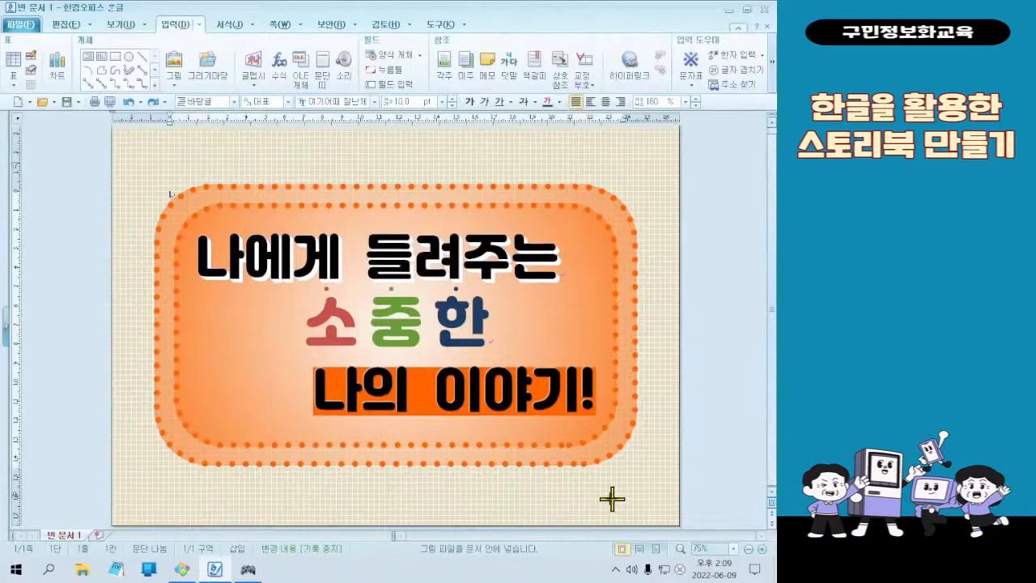
pyautogui.scroll(1, 141, 135)
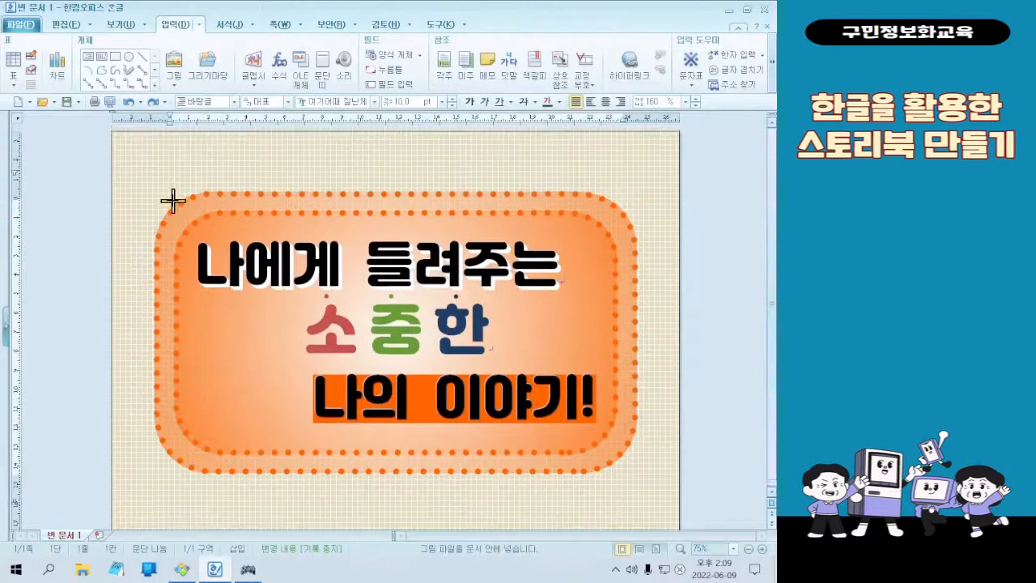
pyautogui.moveTo(122, 140); pyautogui.dragTo(169, 187)
pyautogui.click(163, 172)
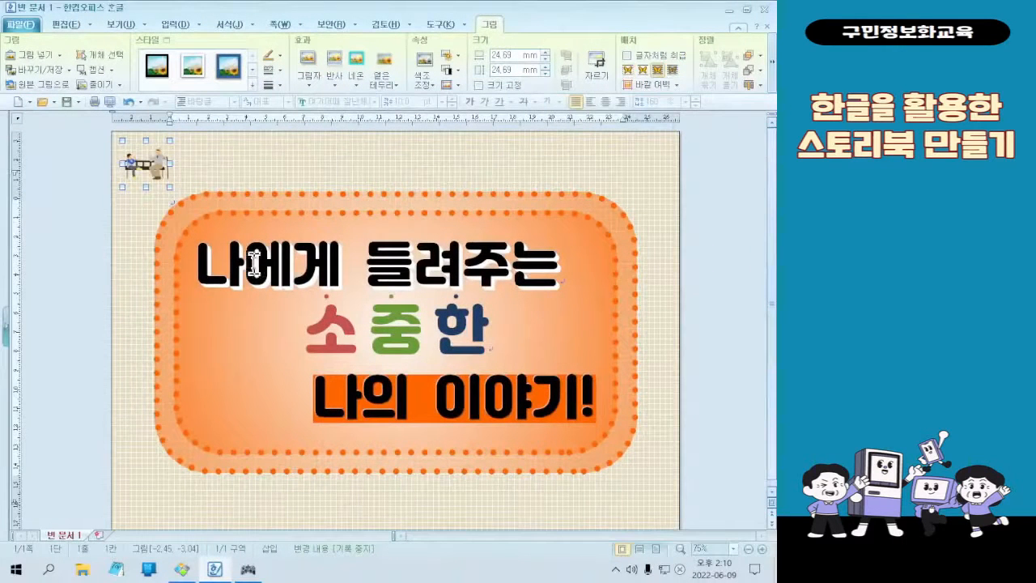
# Enlarge the bench picture to about 47 mm square and move it to the left of "소중한" inside the orange frame
pyautogui.moveTo(166, 181); pyautogui.dragTo(332, 417)
pyautogui.moveTo(283, 372); pyautogui.dragTo(259, 357)
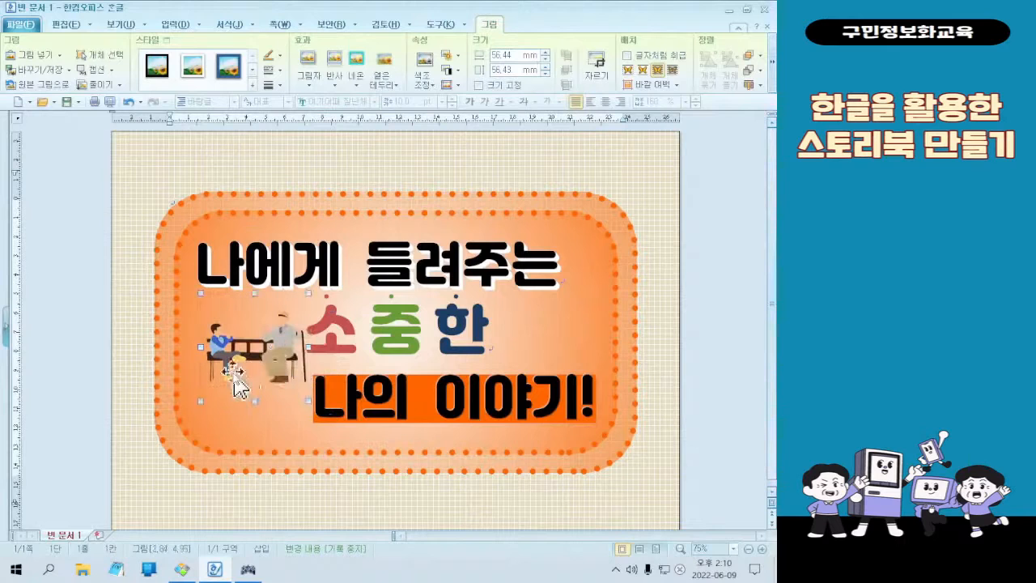
pyautogui.moveTo(202, 399); pyautogui.dragTo(240, 344)
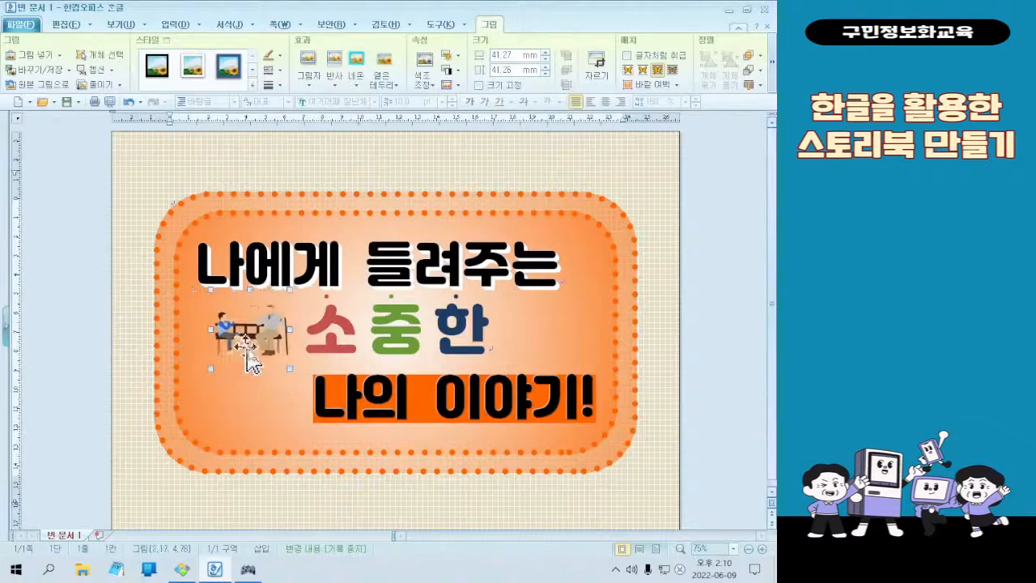
pyautogui.moveTo(290, 369); pyautogui.dragTo(301, 380)
pyautogui.moveTo(268, 347); pyautogui.dragTo(261, 344)
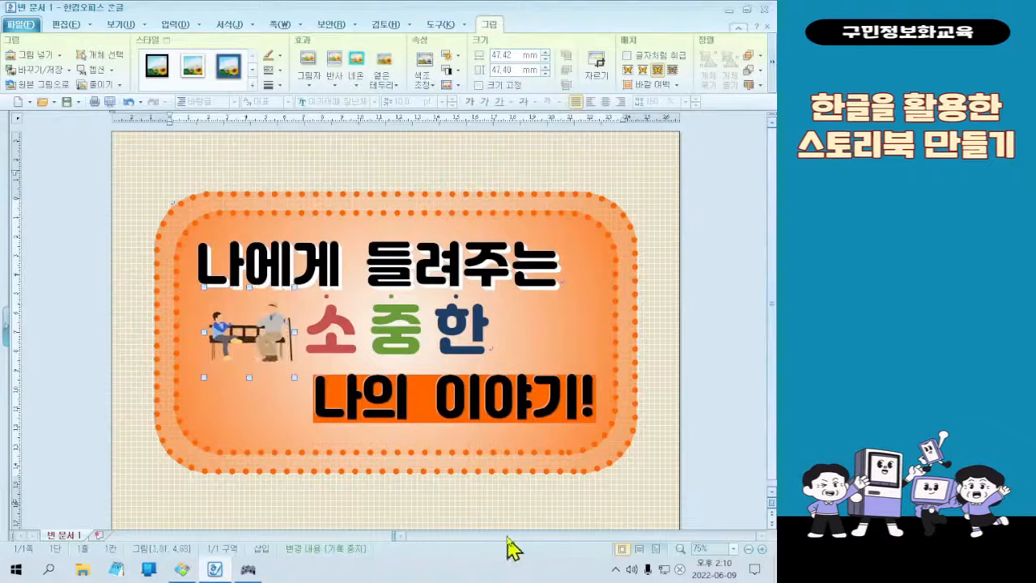
# Deselect the bench picture and examine the finished "My Story" sample page before returning to the document
pyautogui.click(538, 322)
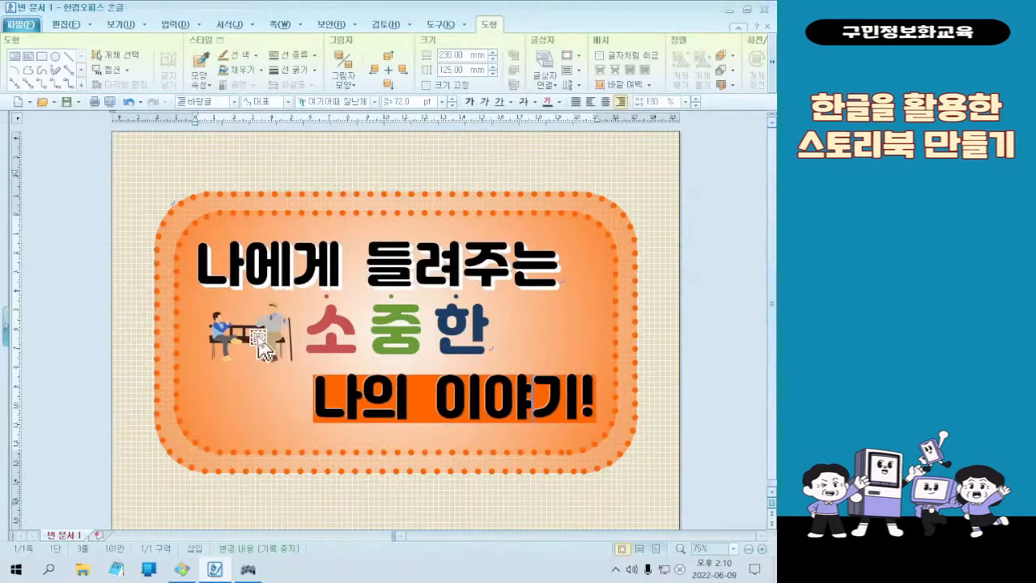
pyautogui.click(671, 400)
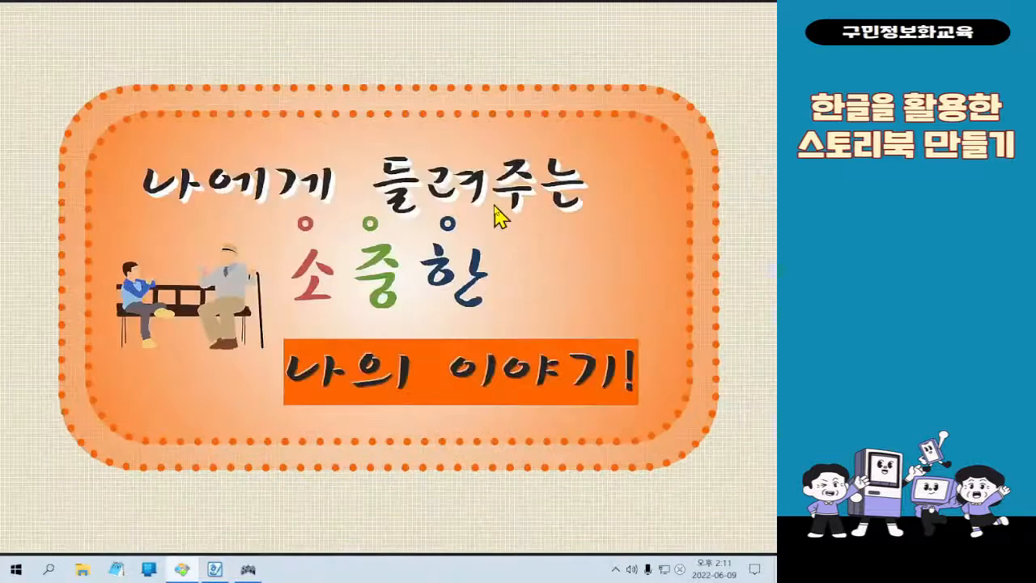
pyautogui.click(495, 206)
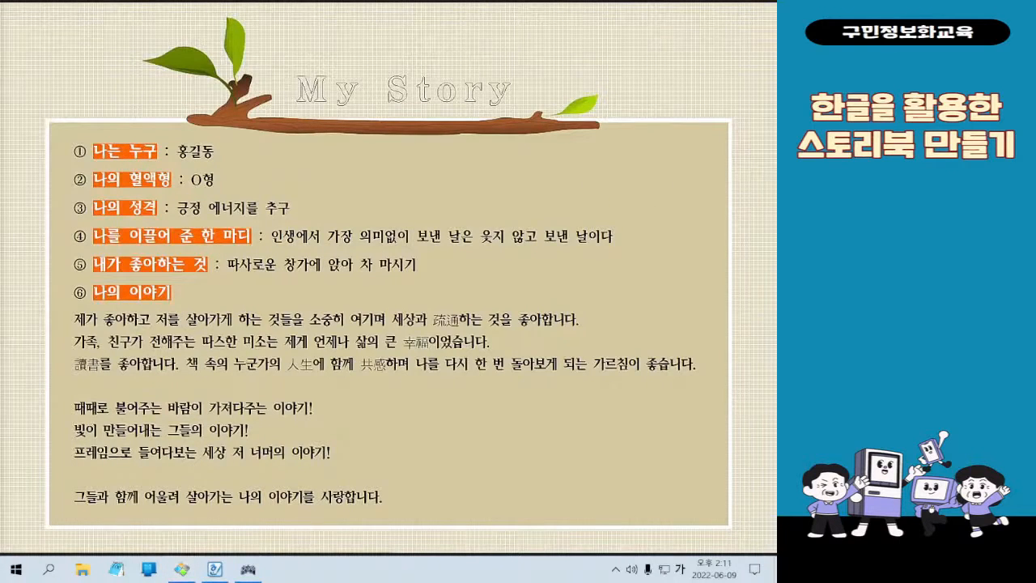
pyautogui.press('Hangul')
pyautogui.press('Hangul')
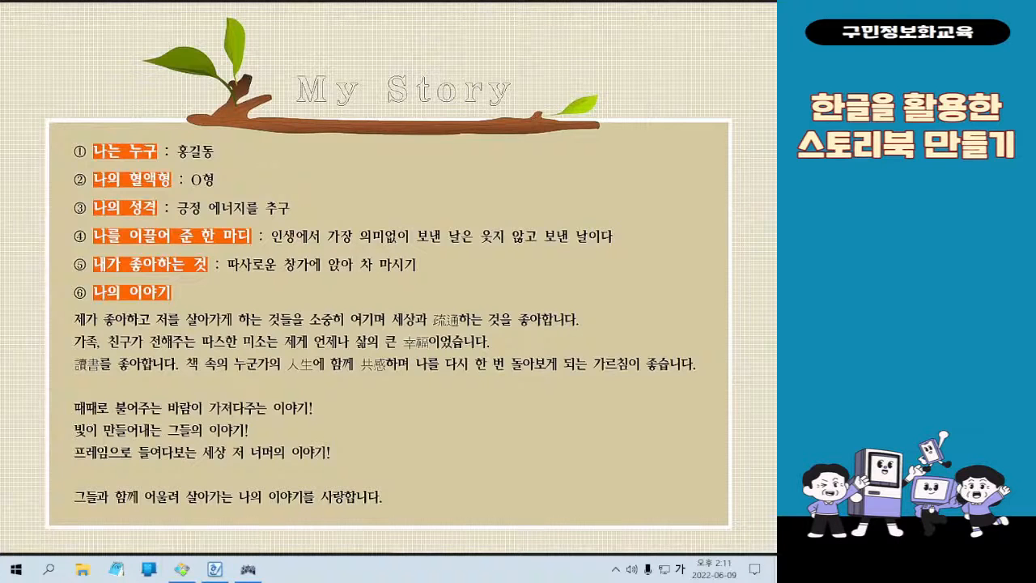
pyautogui.click(712, 8)
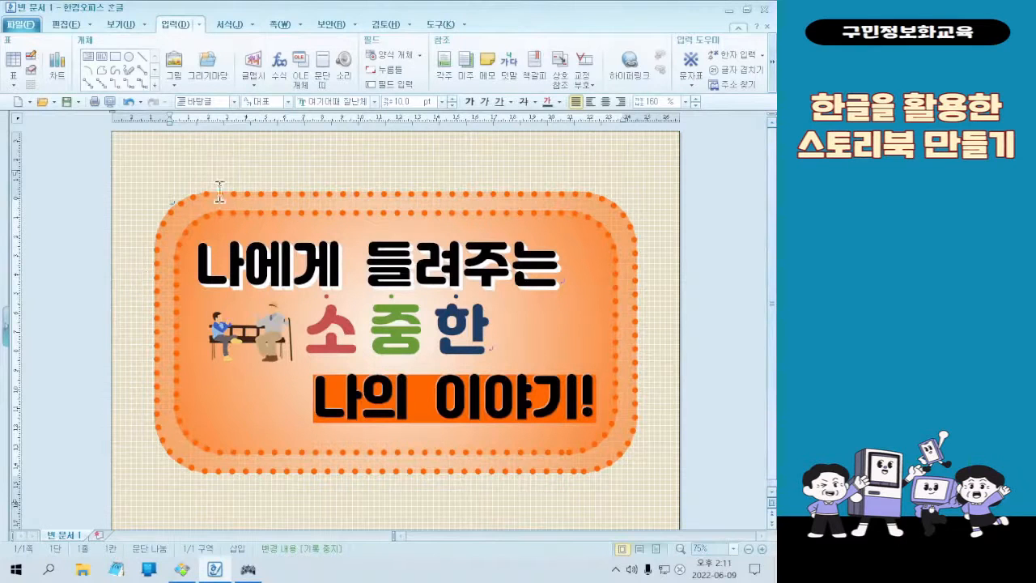
# Insert a page break after the cover to add a second page with the same grid background
pyautogui.click(277, 26)
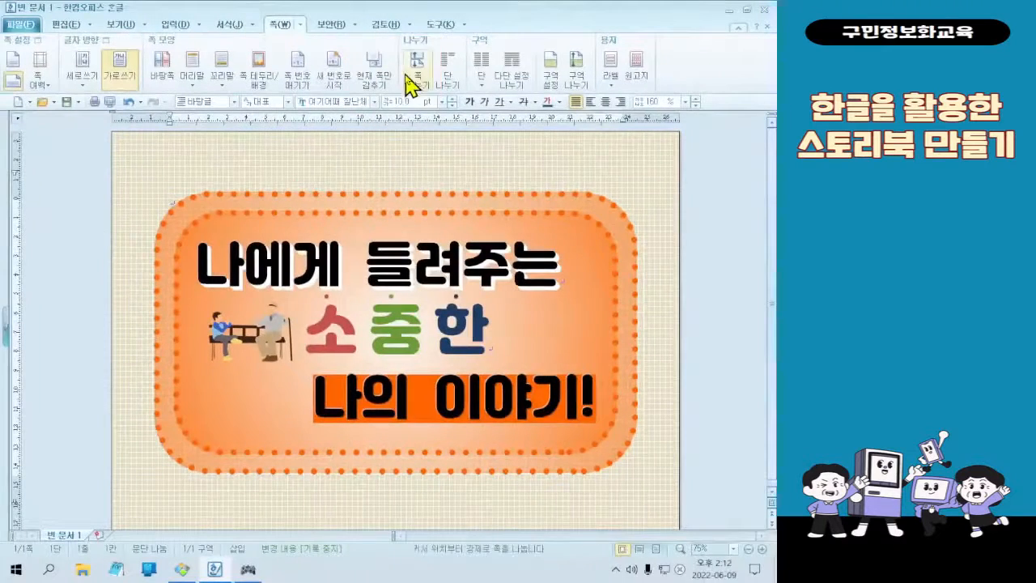
pyautogui.click(372, 129)
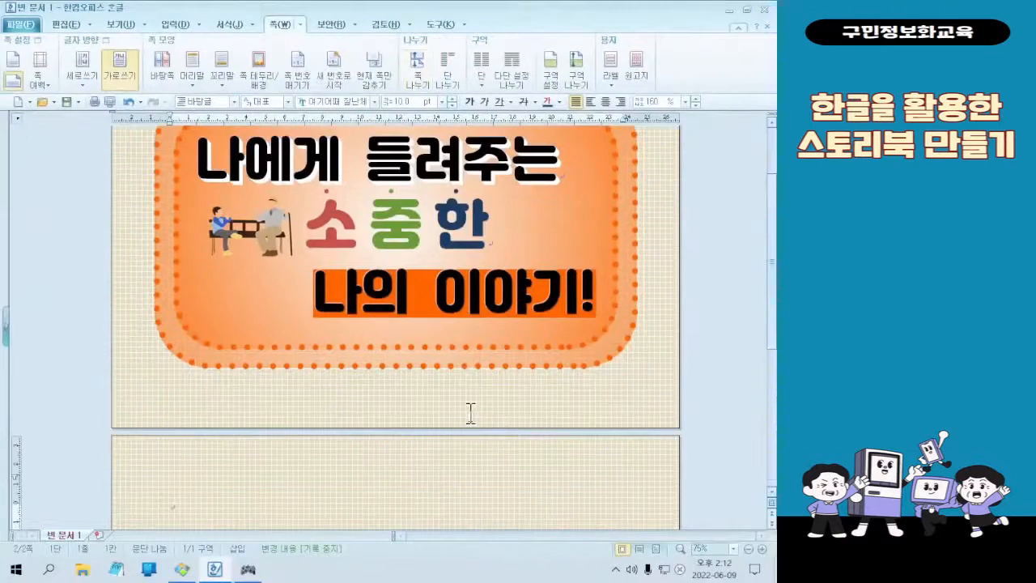
pyautogui.scroll(-5, 471, 412)
pyautogui.scroll(2, 478, 289)
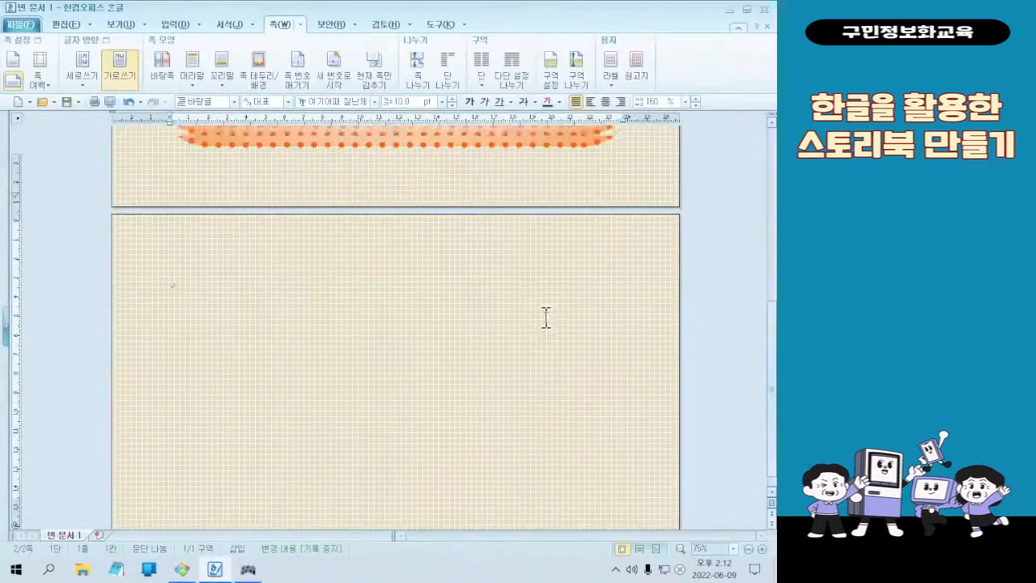
pyautogui.scroll(-2, 705, 432)
pyautogui.scroll(3, 361, 471)
pyautogui.scroll(-2, 375, 397)
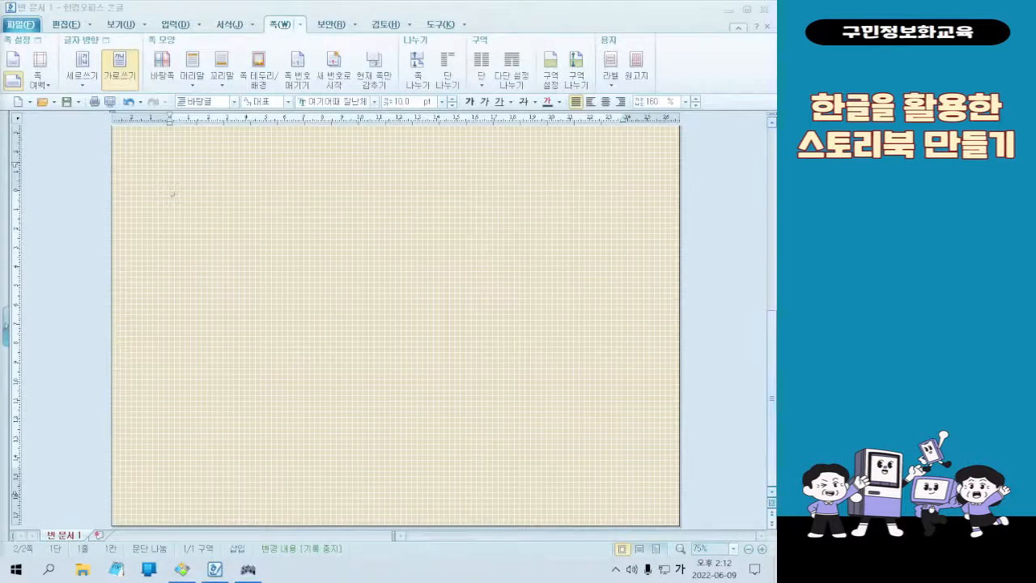
pyautogui.click(373, 268)
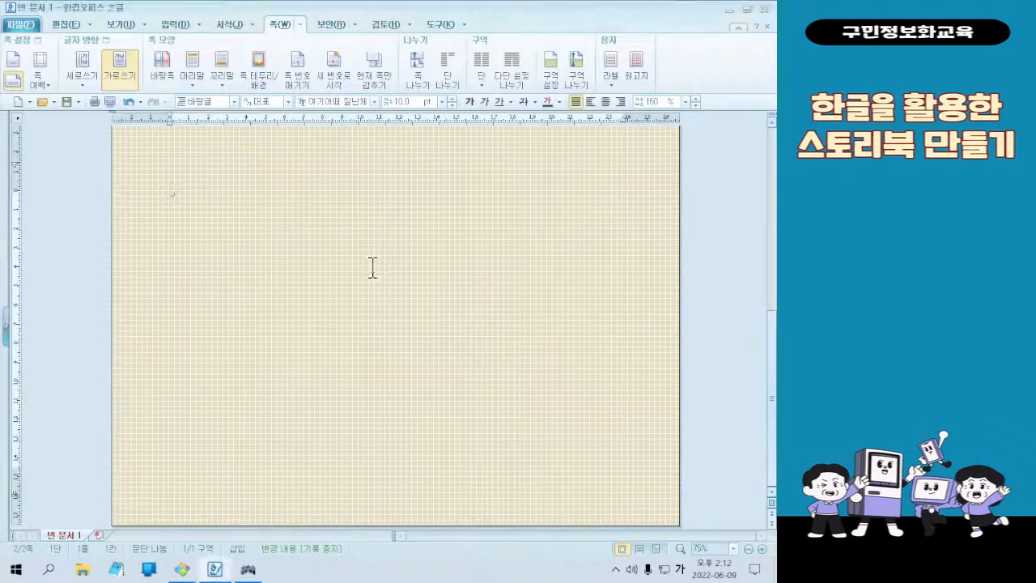
# Draw a text box about 92 mm wide and 23 mm high near the second page's upper edge
pyautogui.click(180, 25)
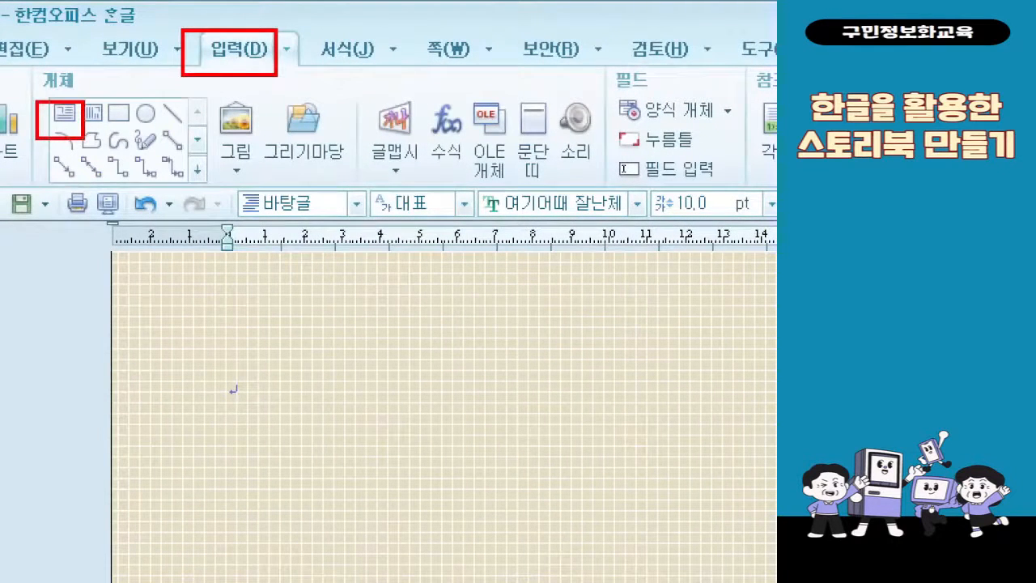
pyautogui.moveTo(211, 77); pyautogui.dragTo(213, 76)
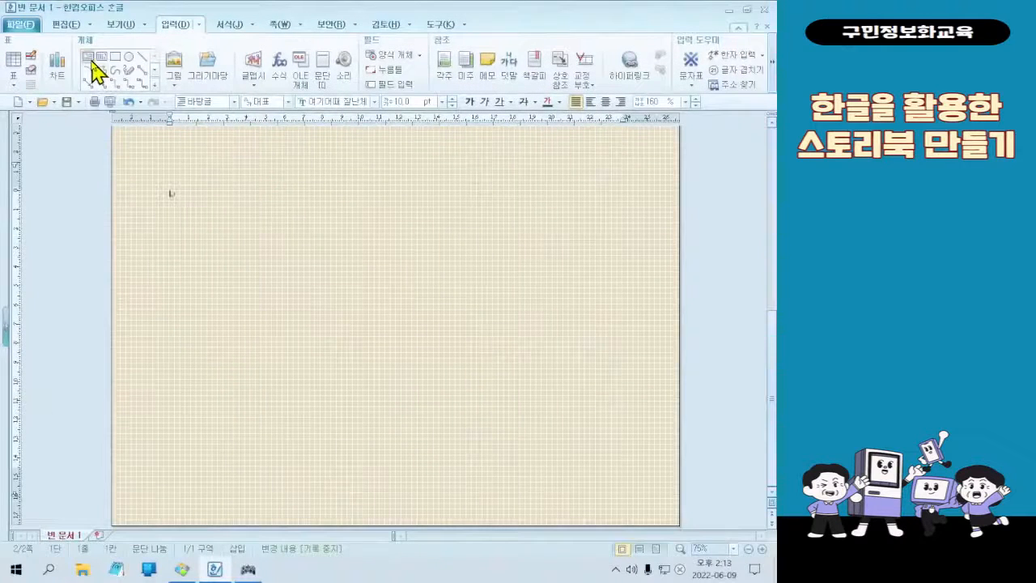
pyautogui.click(63, 113)
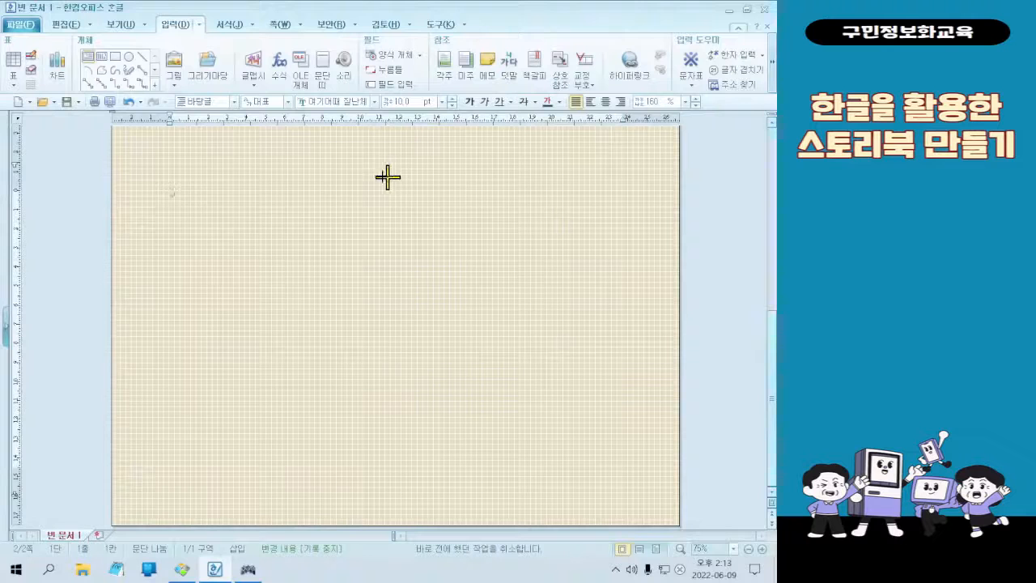
pyautogui.moveTo(298, 169)
pyautogui.mouseDown()
pyautogui.moveTo(453, 219)
pyautogui.moveTo(473, 212)
pyautogui.mouseUp()
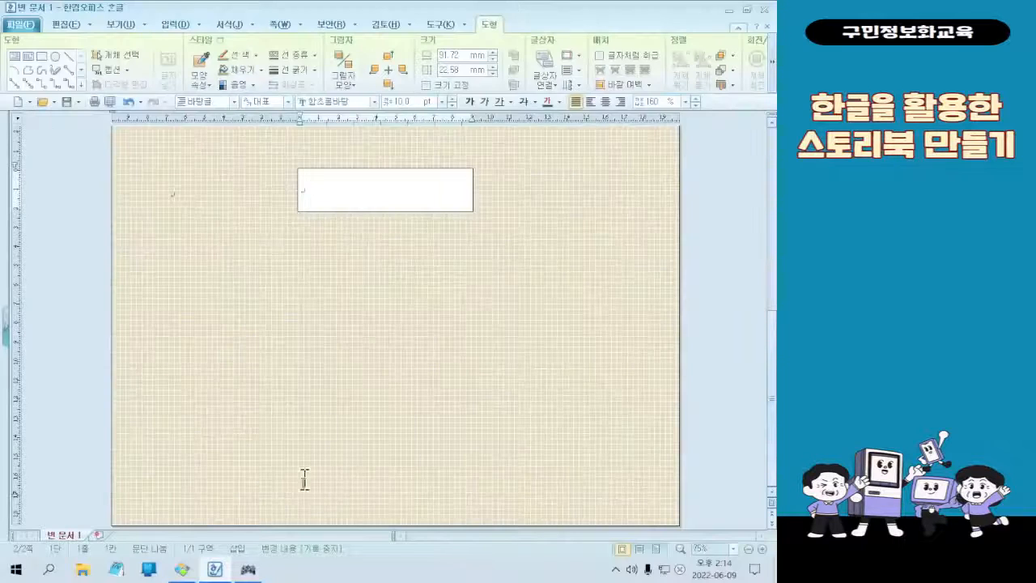
# Switch to the 꿀뷰 image viewer to examine the "My Story" title on the sample page, and return to the document
pyautogui.click(182, 569)
pyautogui.moveTo(462, 8)
pyautogui.hotkey('ctrl', '1')
pyautogui.click(118, 156)
pyautogui.moveTo(110, 147); pyautogui.dragTo(679, 241)
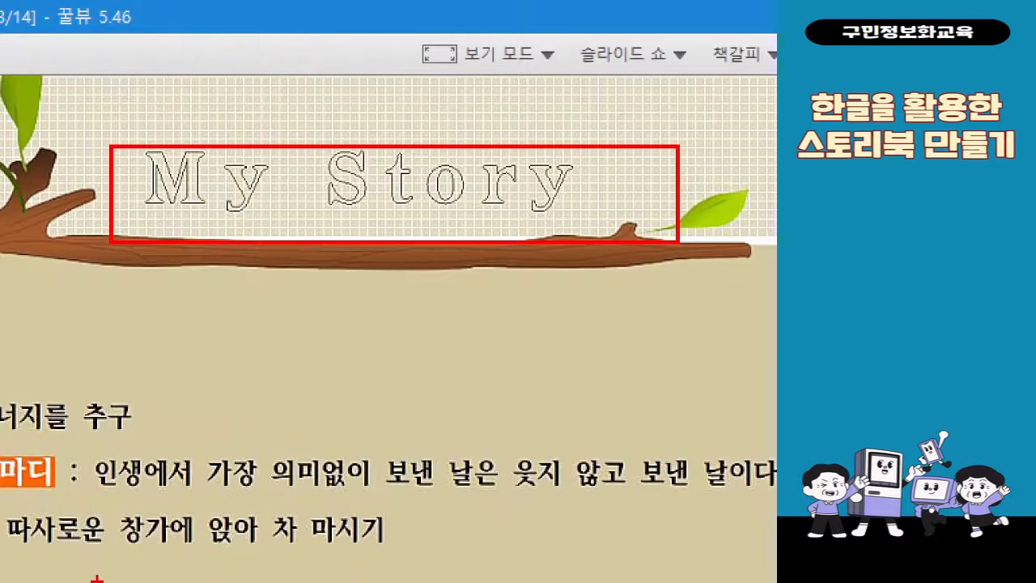
pyautogui.press('Escape')
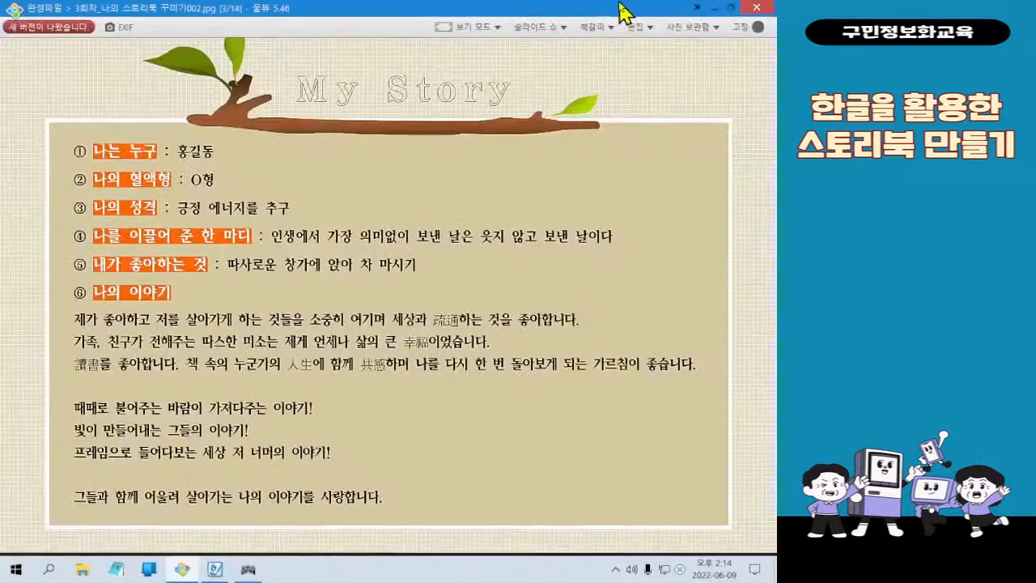
pyautogui.click(712, 7)
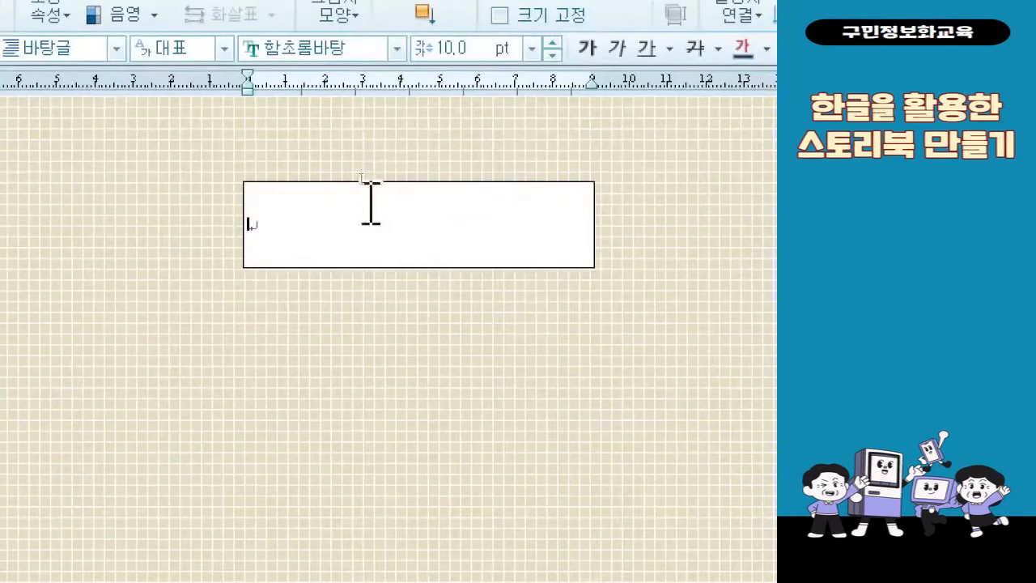
# Enter the title "My Story" in the text box, correcting the capitalization and spelling
pyautogui.write('mY')
pyautogui.press('BackSpace')
pyautogui.press('BackSpace')
pyautogui.press('BackSpace')
pyautogui.write('My s')
pyautogui.press('BackSpace')
pyautogui.write('Stro')
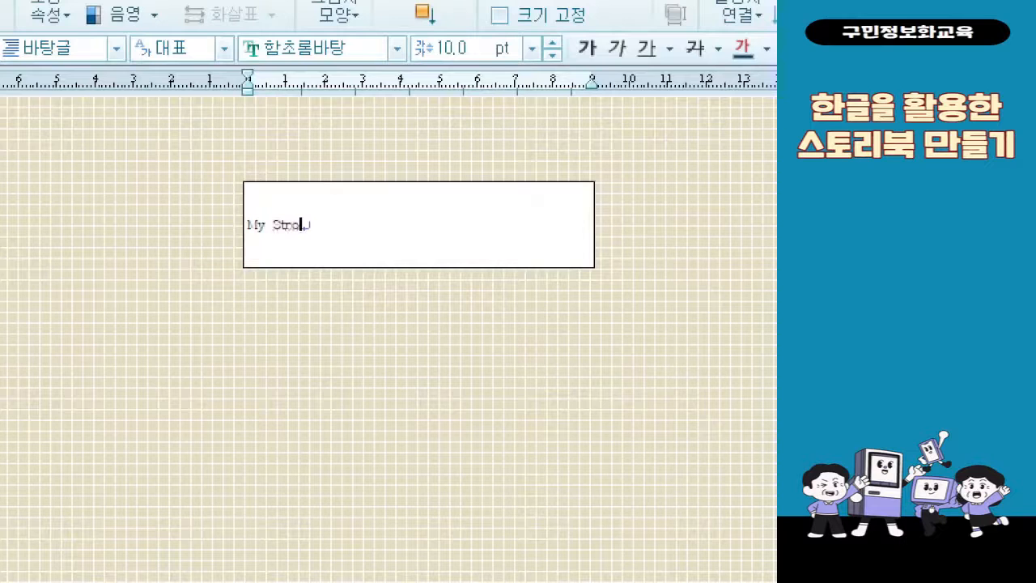
pyautogui.press('BackSpace')
pyautogui.press('BackSpace')
pyautogui.write('ory')
# Set the size of the "My Story" text to 30 pt
pyautogui.hotkey('shift', 'Home')
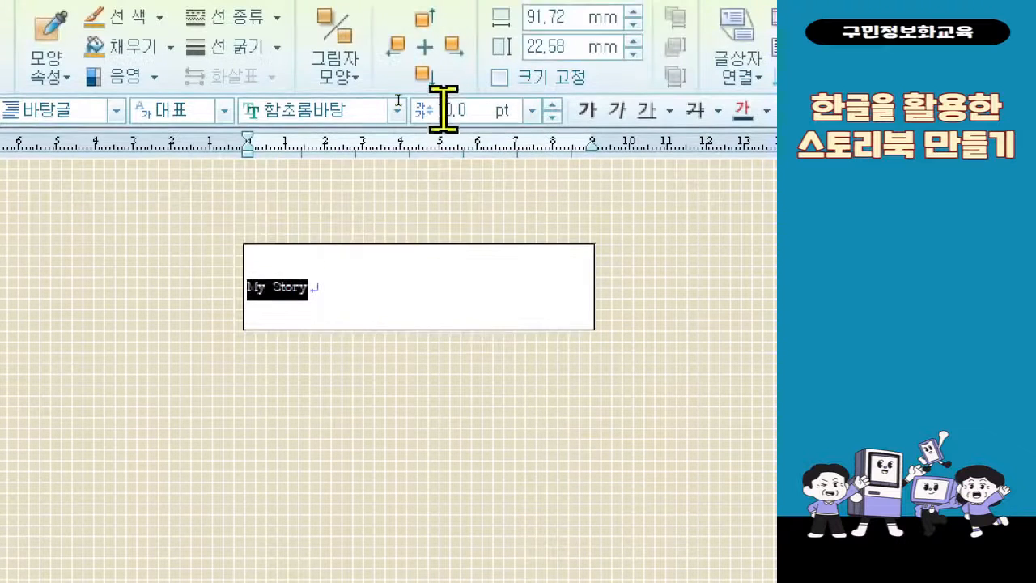
pyautogui.write('30')
pyautogui.press('Return')
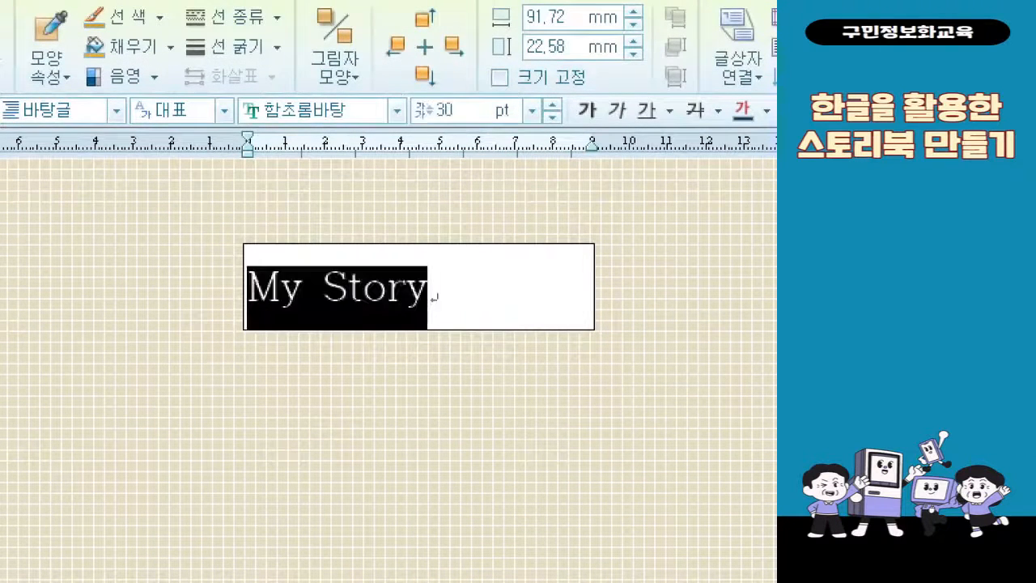
pyautogui.click(499, 287)
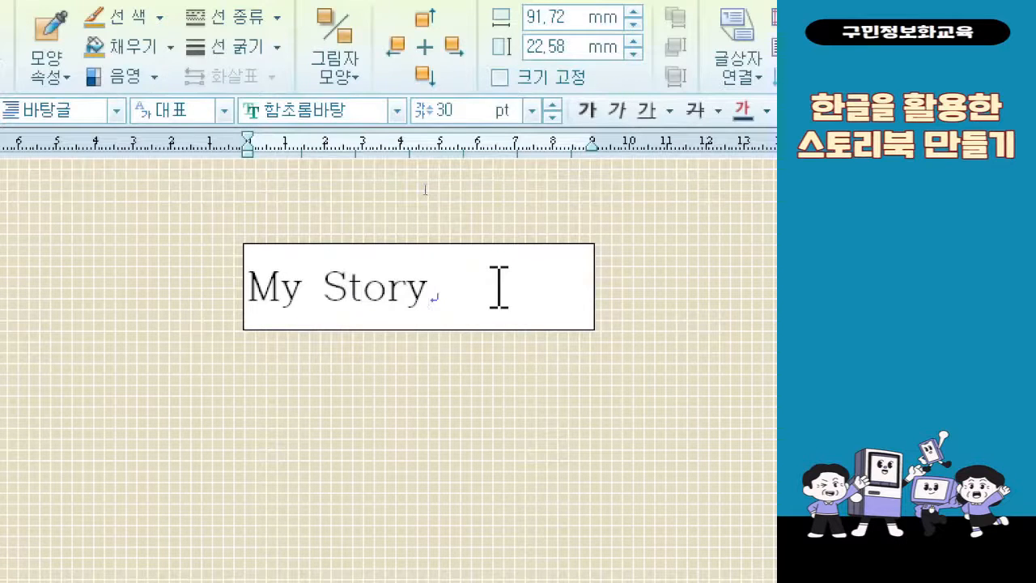
pyautogui.hotkey('alt', 'd')
pyautogui.press('f')
pyautogui.press('Escape')
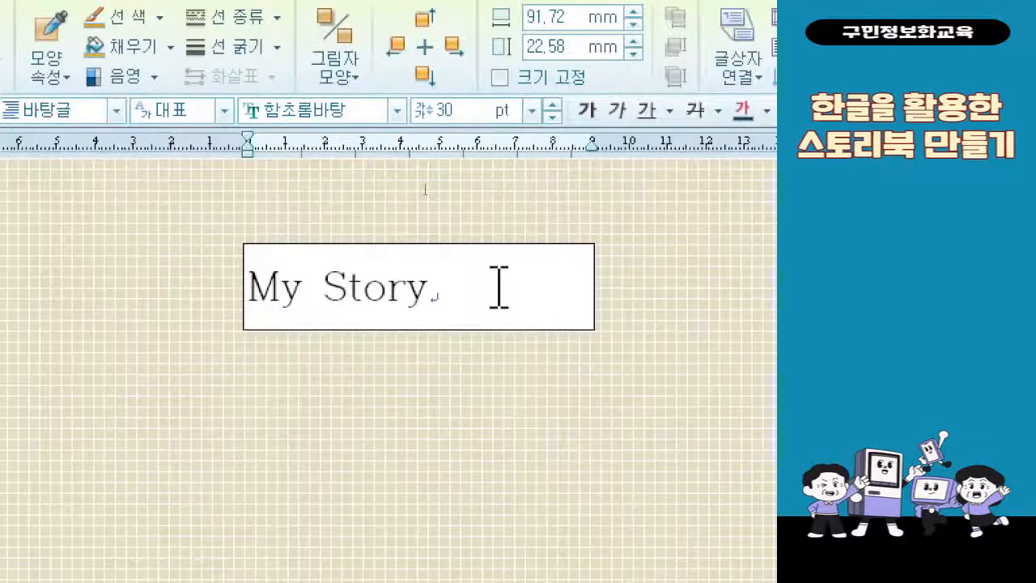
# Open the character formatting (글자 모양) for the "My Story" text and set its base size to 36 pt
pyautogui.moveTo(499, 287); pyautogui.dragTo(240, 277)
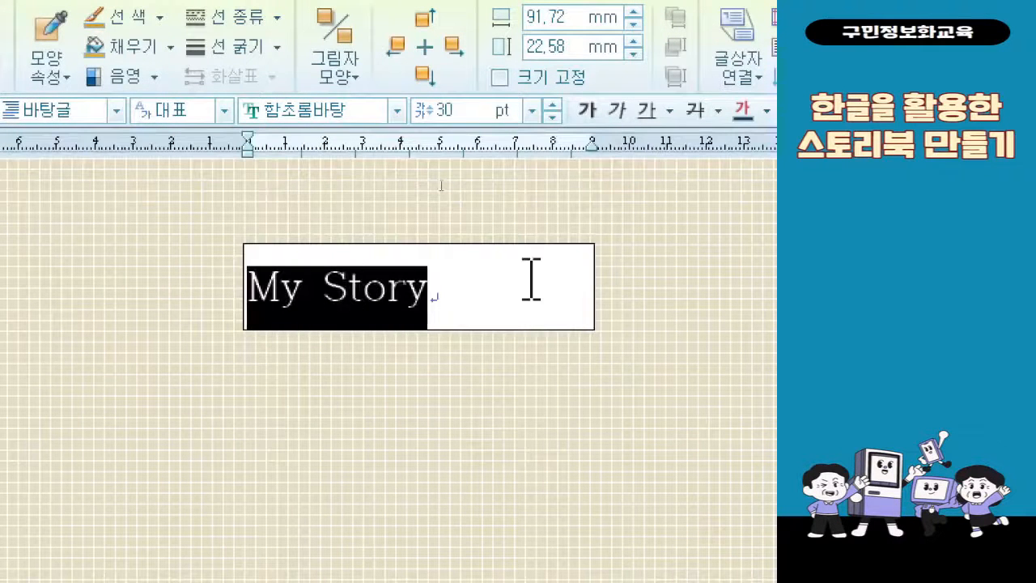
pyautogui.rightClick(348, 309)
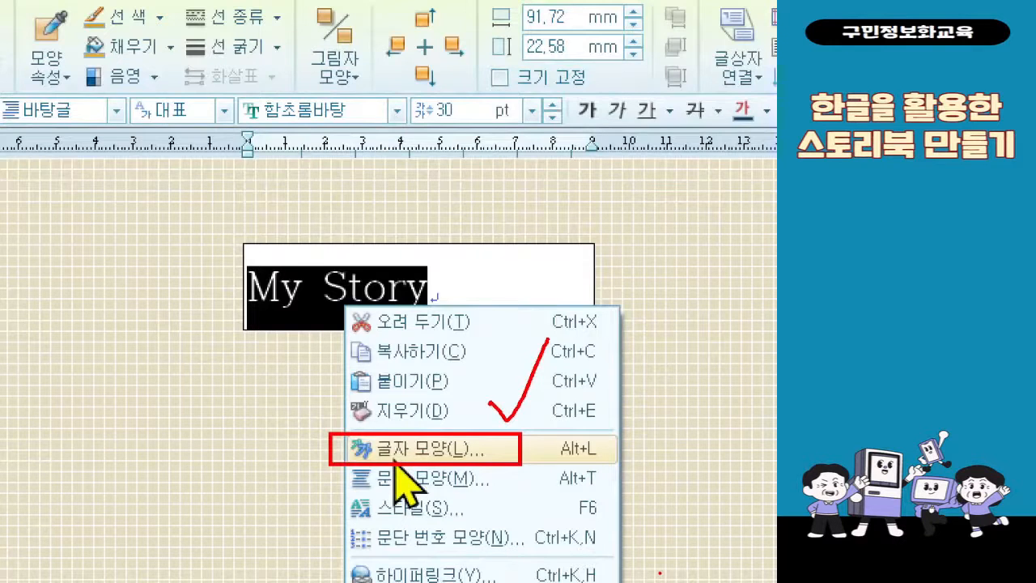
pyautogui.press('Escape')
pyautogui.rightClick(387, 275)
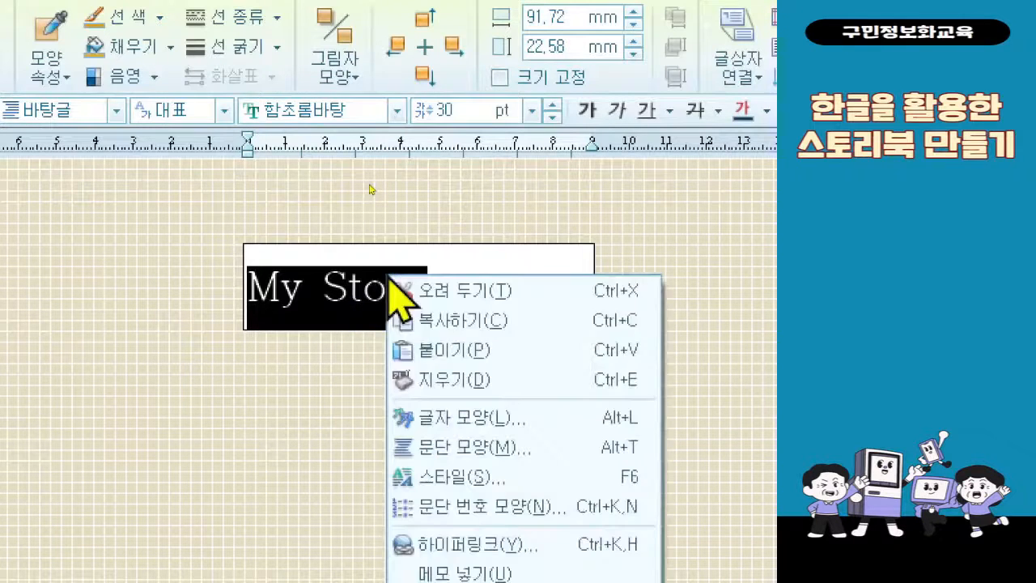
pyautogui.click(462, 417)
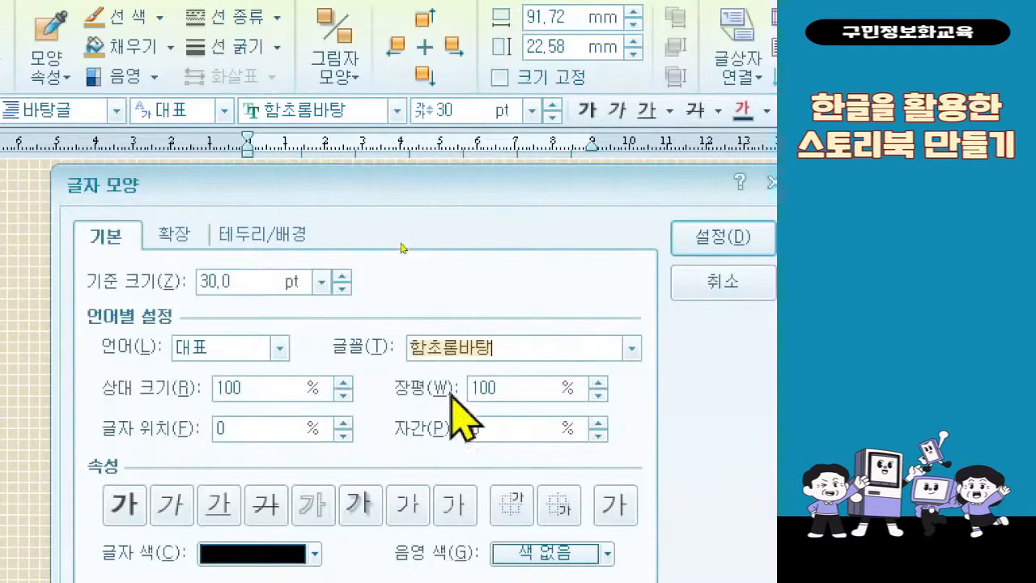
pyautogui.click(246, 285)
pyautogui.press('BackSpace')
pyautogui.press('BackSpace')
pyautogui.press('BackSpace')
pyautogui.write('6')
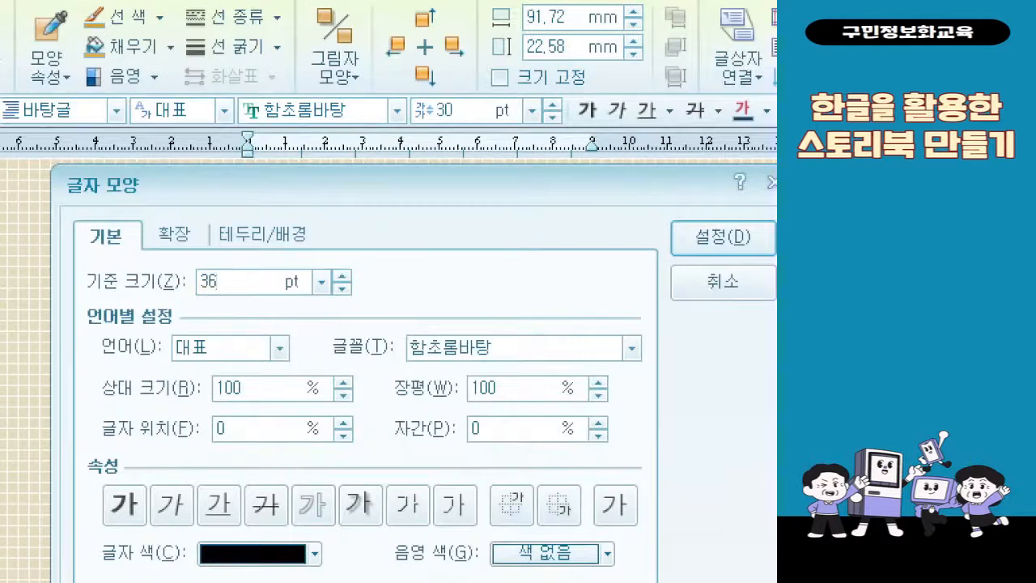
# Choose the 한컴 솔잎 B font for the title and set its letter spacing to 30%
pyautogui.click(630, 349)
pyautogui.scroll(2, 578, 449)
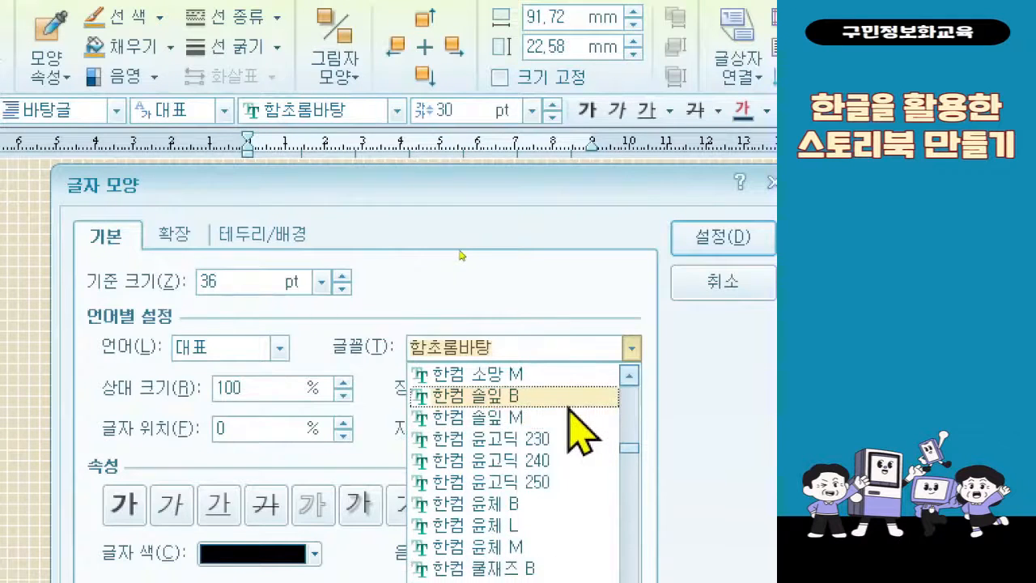
pyautogui.click(569, 398)
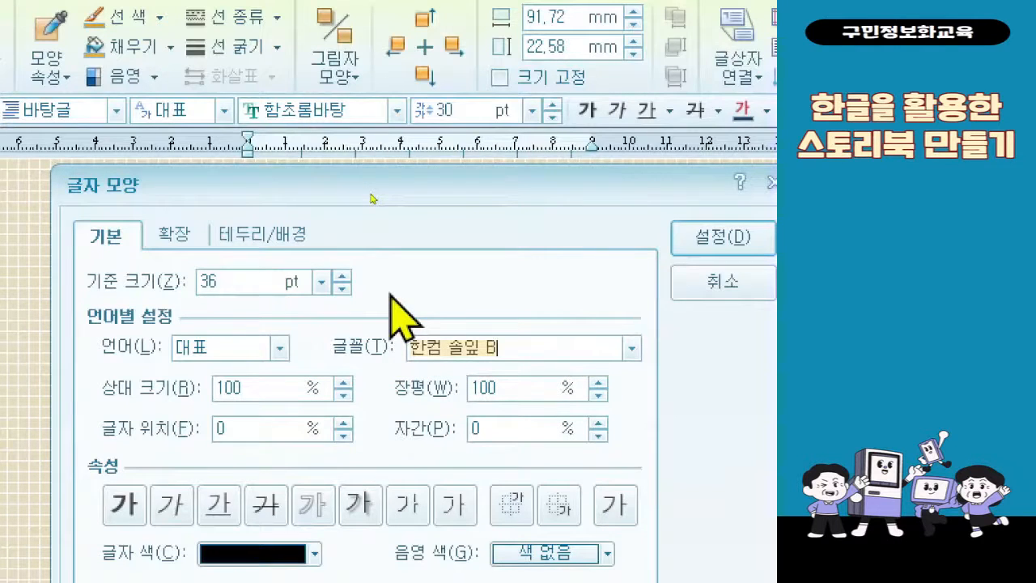
pyautogui.click(511, 435)
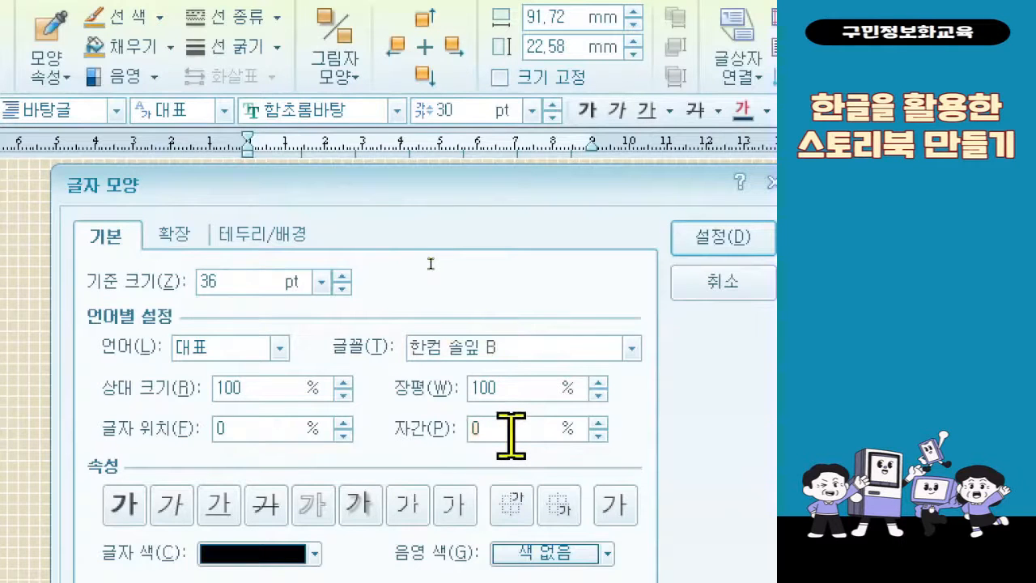
pyautogui.press('BackSpace')
pyautogui.write('30')
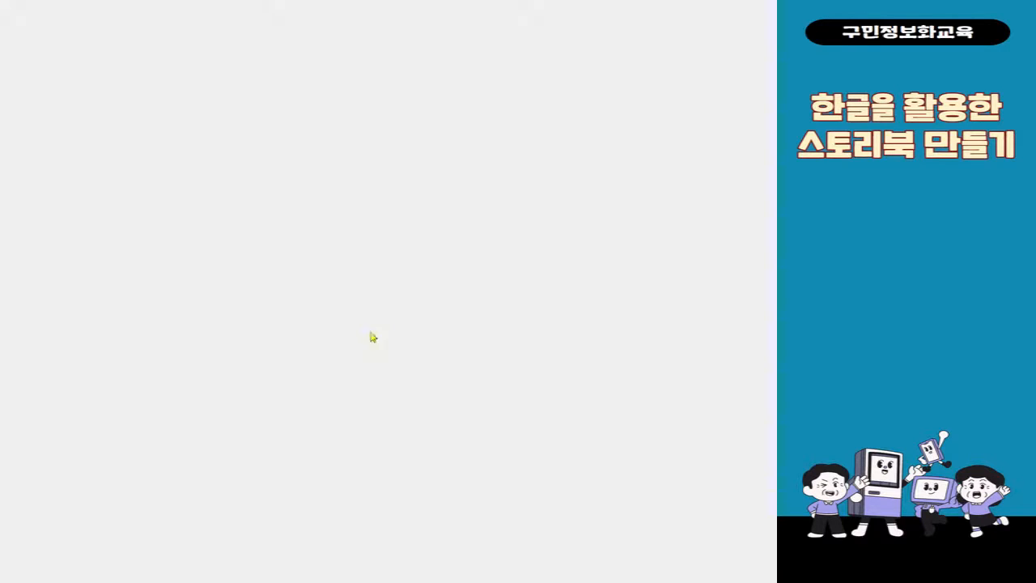
# Apply the outline style and a dark brown text colour to "My Story", and centre it in the text box
pyautogui.click(324, 230)
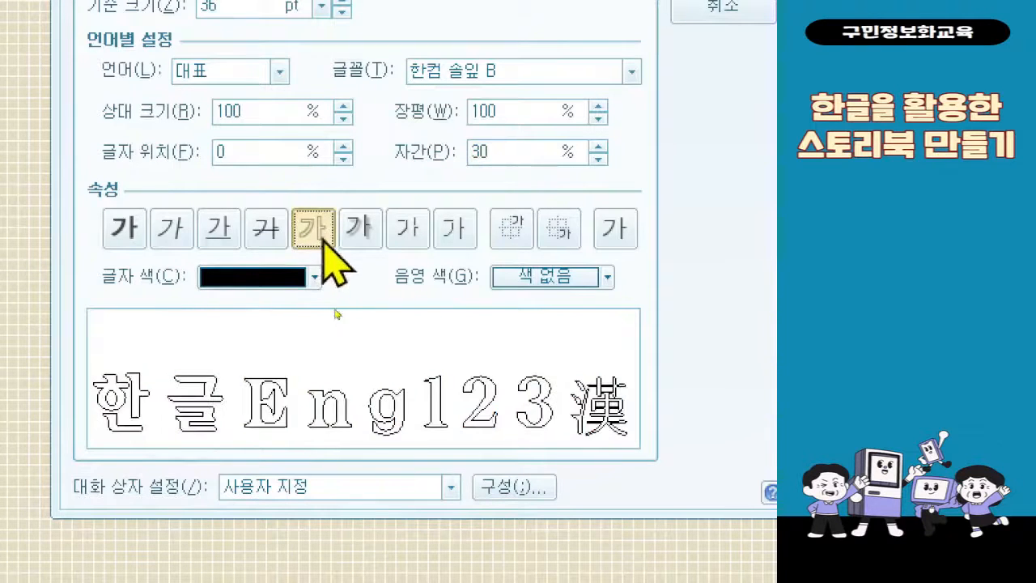
pyautogui.click(234, 282)
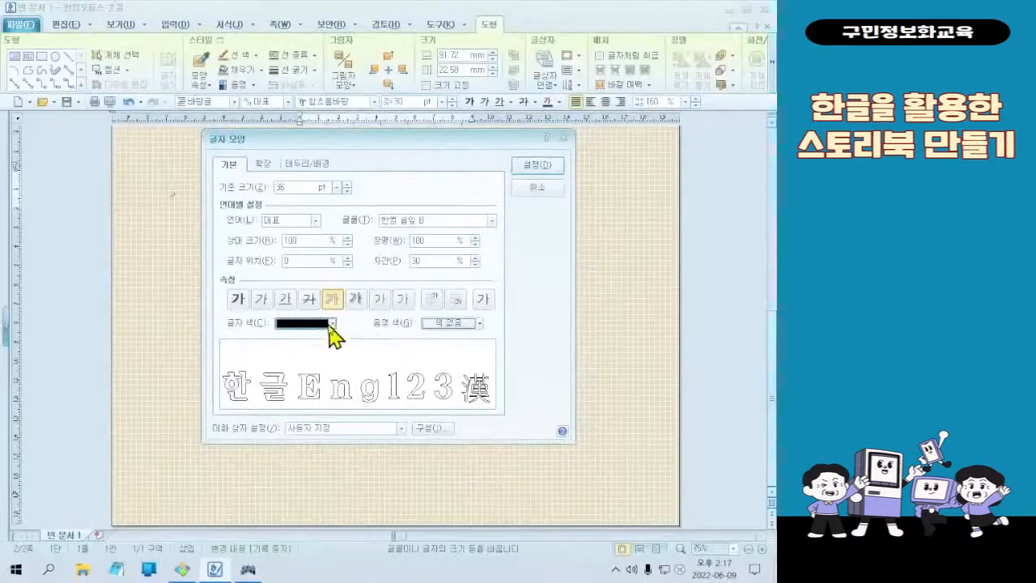
pyautogui.click(333, 323)
pyautogui.click(304, 425)
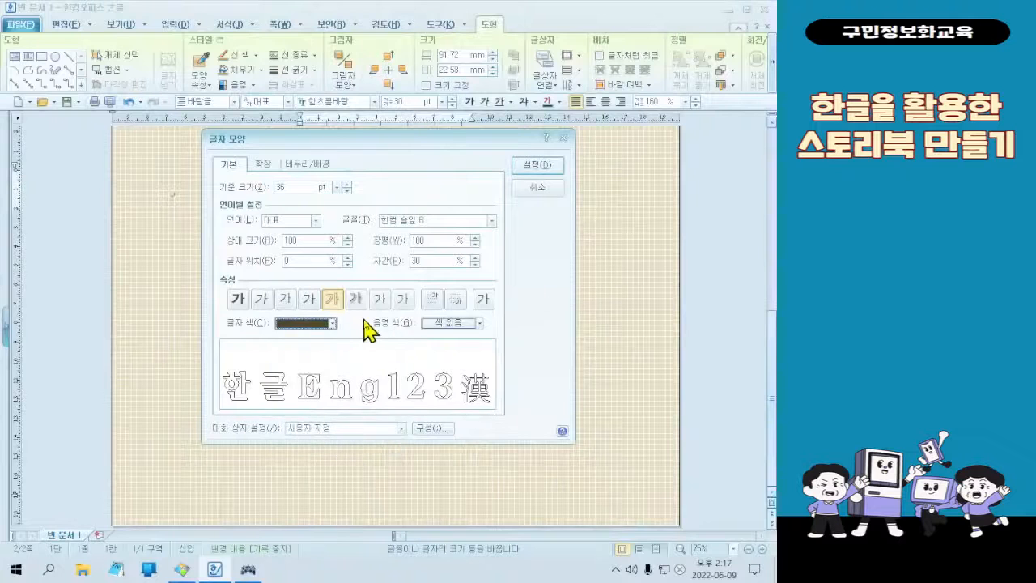
pyautogui.click(531, 167)
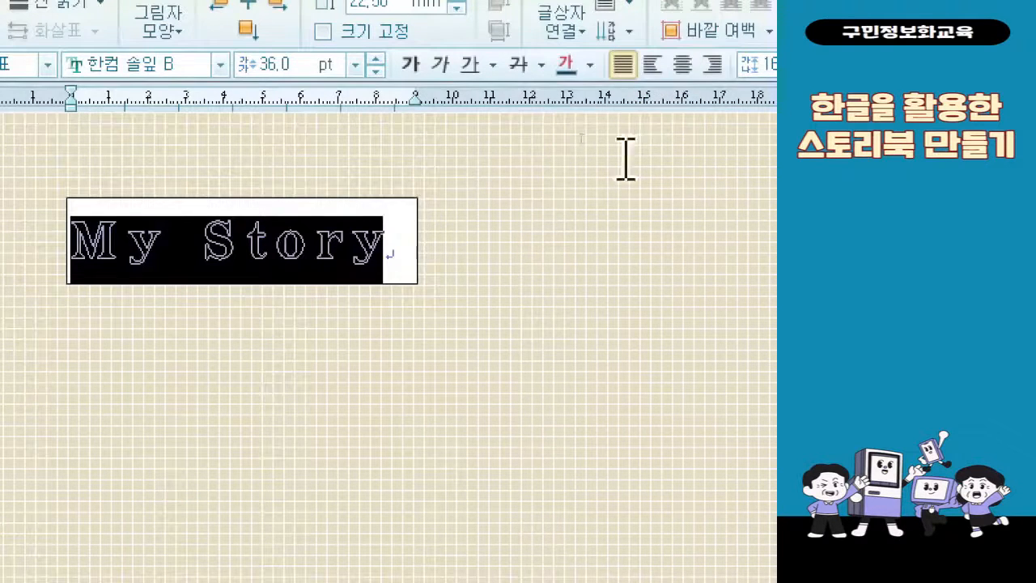
pyautogui.click(680, 74)
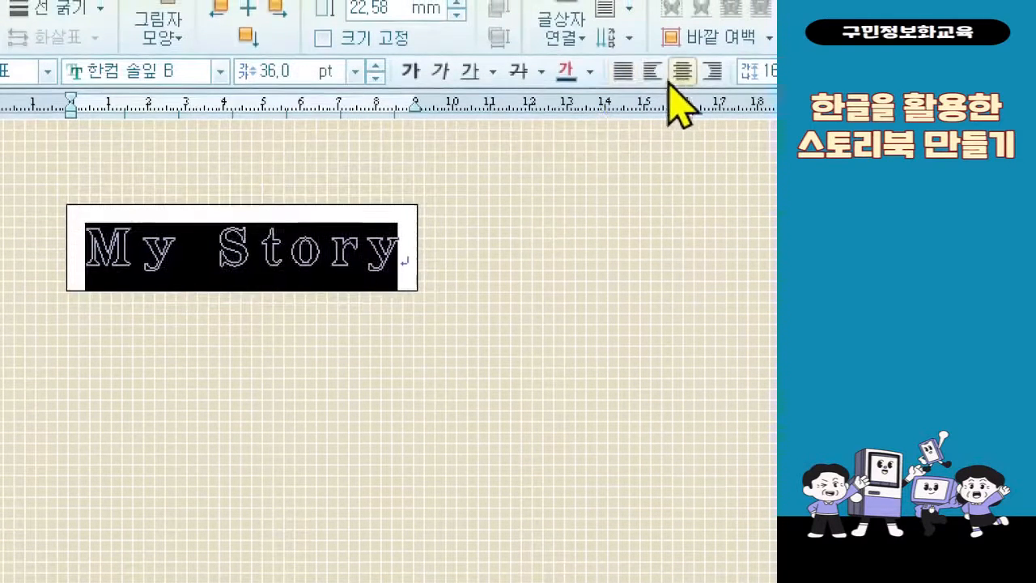
# Open the object properties of the "My Story" text box and set its fill to no colour (색 채우기 없음)
pyautogui.click(279, 247)
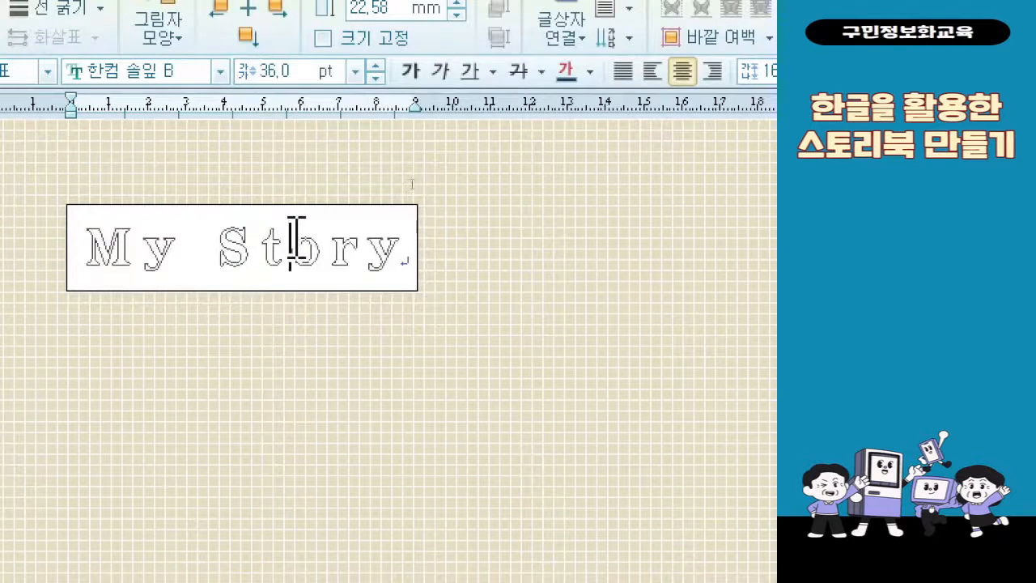
pyautogui.click(307, 290)
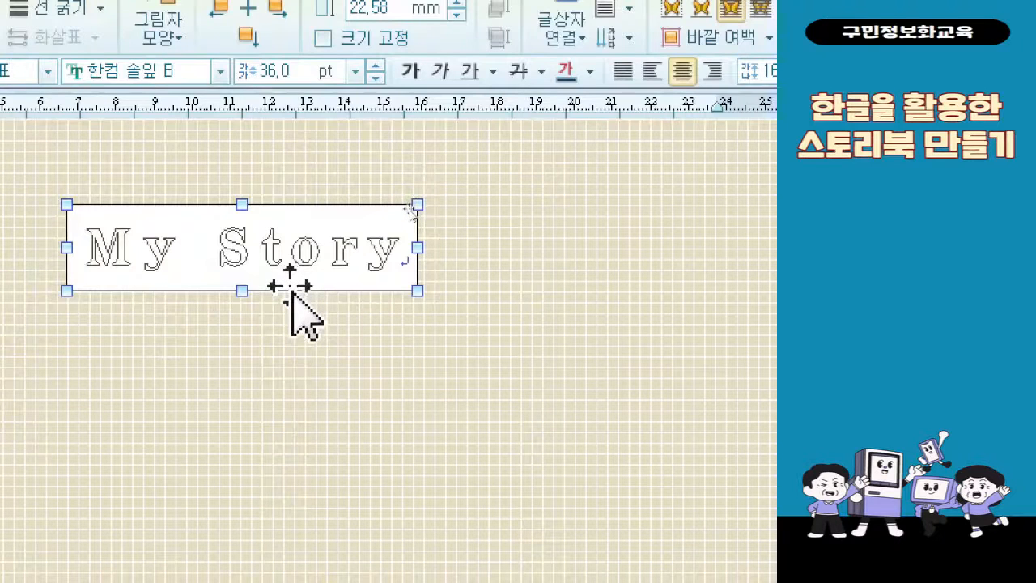
pyautogui.press('ctrl')
pyautogui.press('ctrl')
pyautogui.press('ctrl')
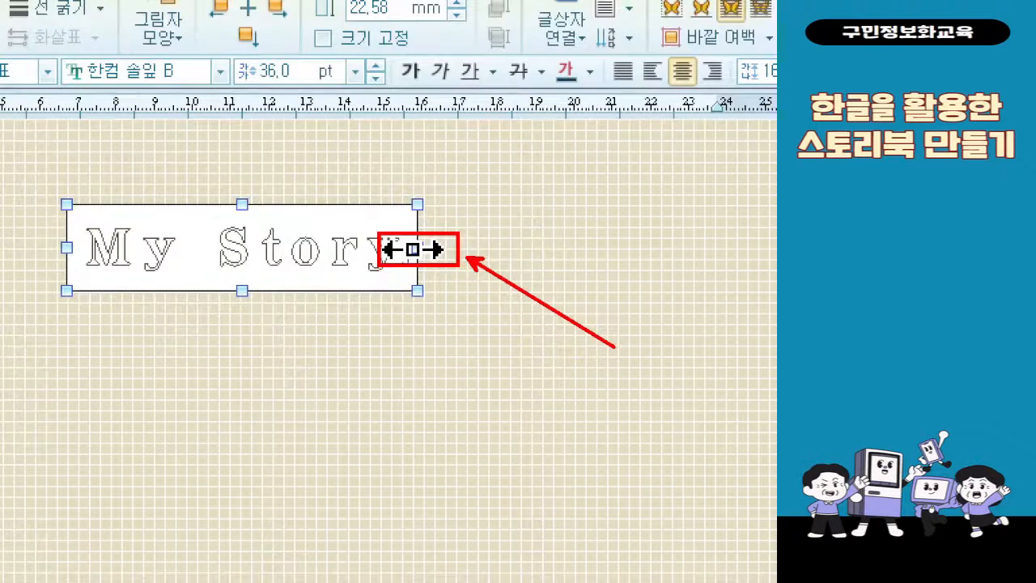
pyautogui.click(397, 293)
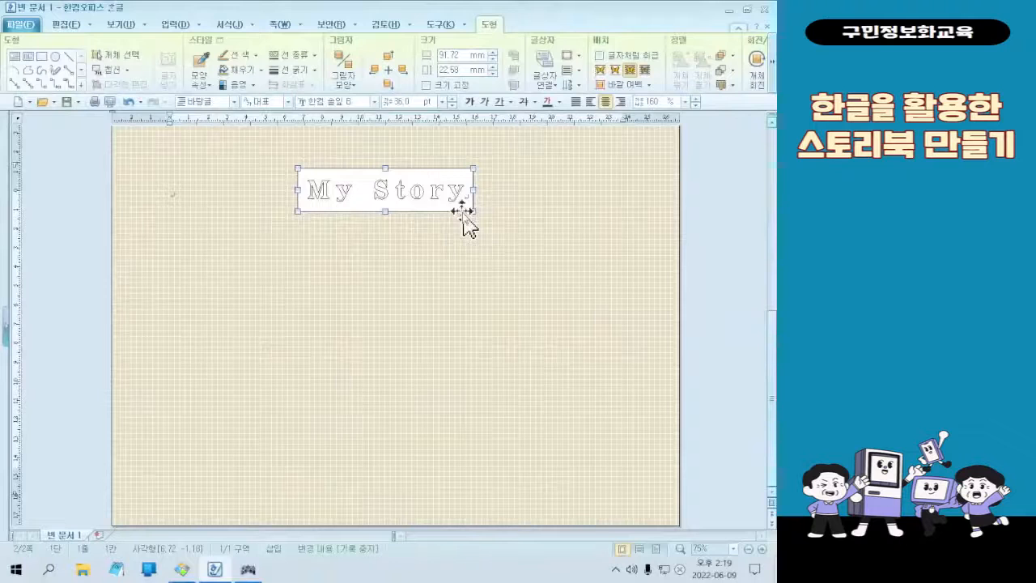
pyautogui.doubleClick(462, 213)
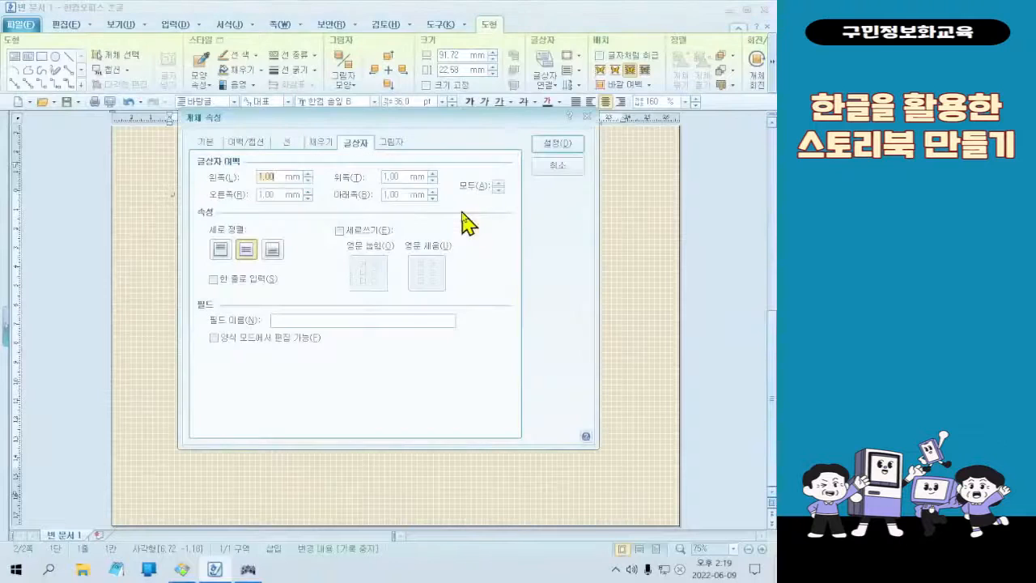
pyautogui.click(330, 150)
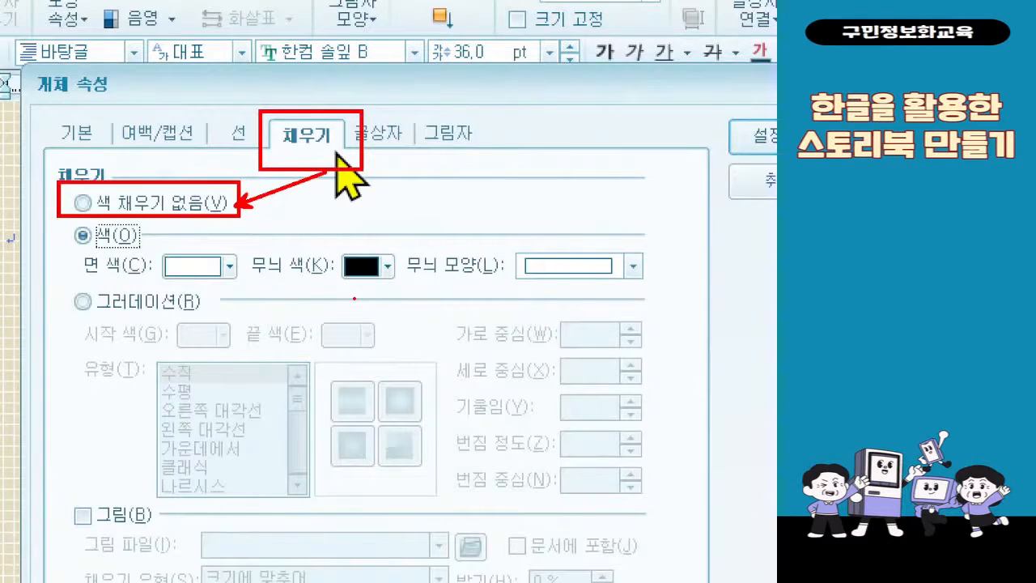
pyautogui.click(193, 204)
# Set the text box's line type to no line (선 없음) and apply the object properties
pyautogui.click(249, 134)
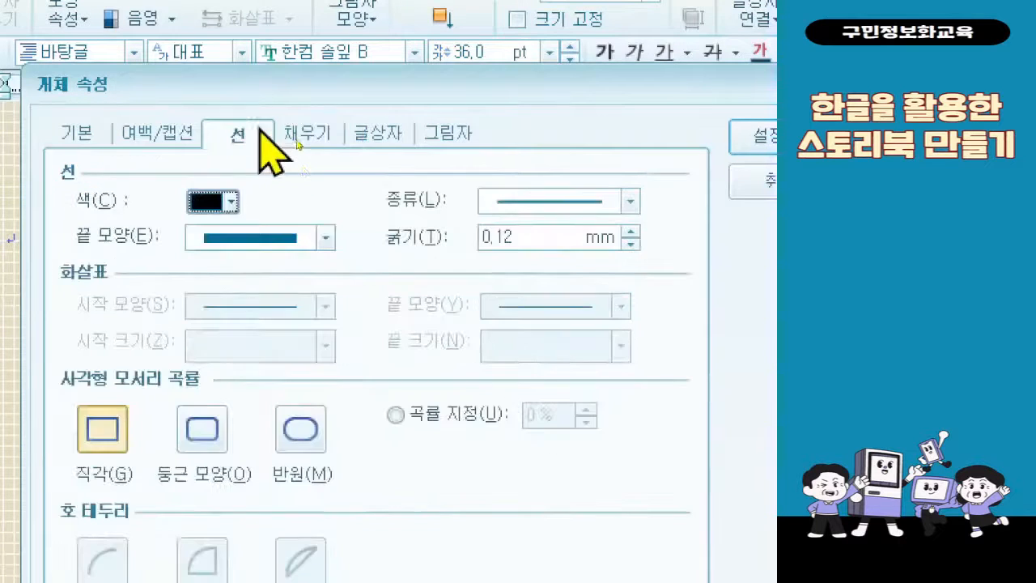
pyautogui.click(505, 204)
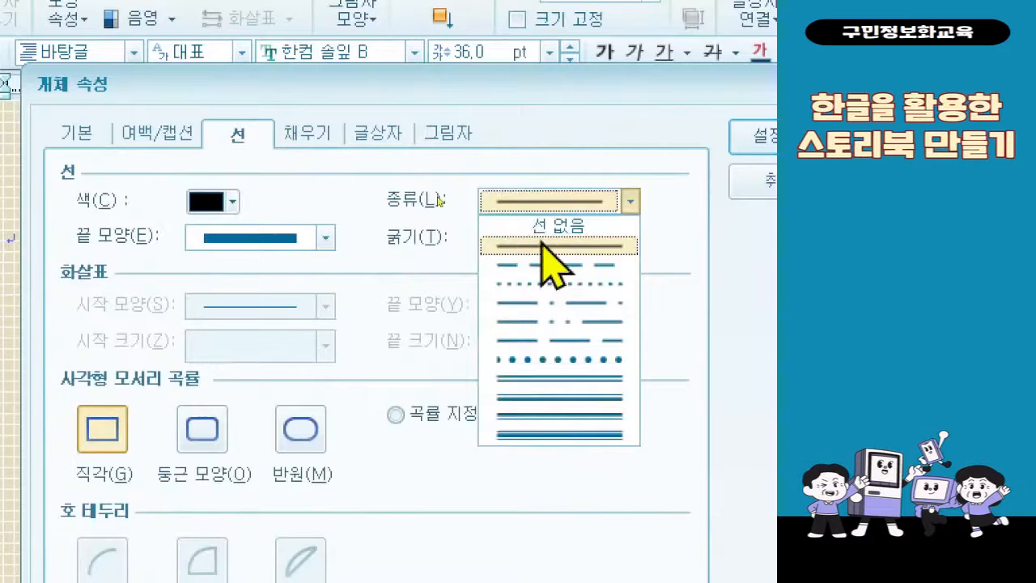
pyautogui.click(545, 225)
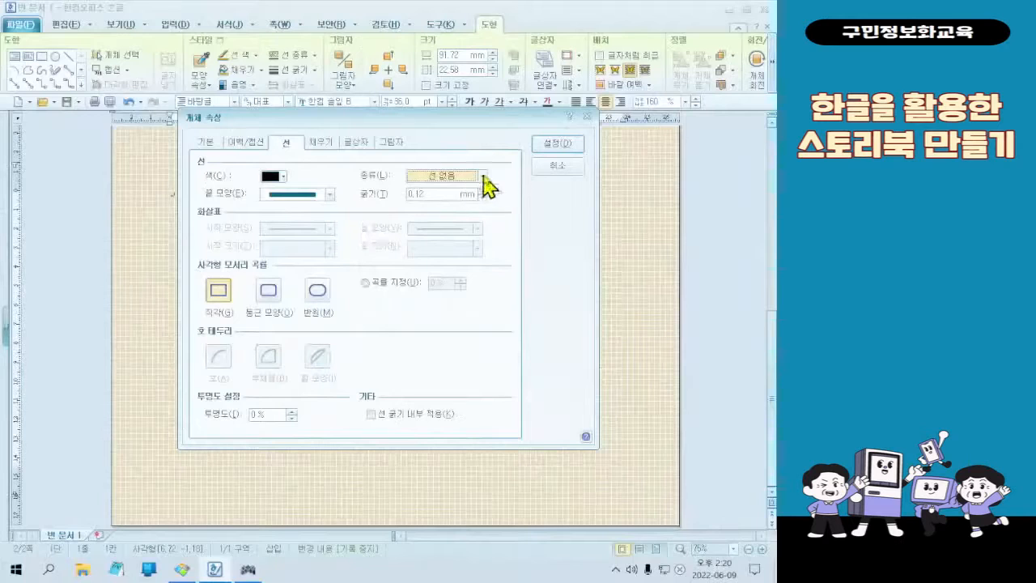
pyautogui.click(552, 145)
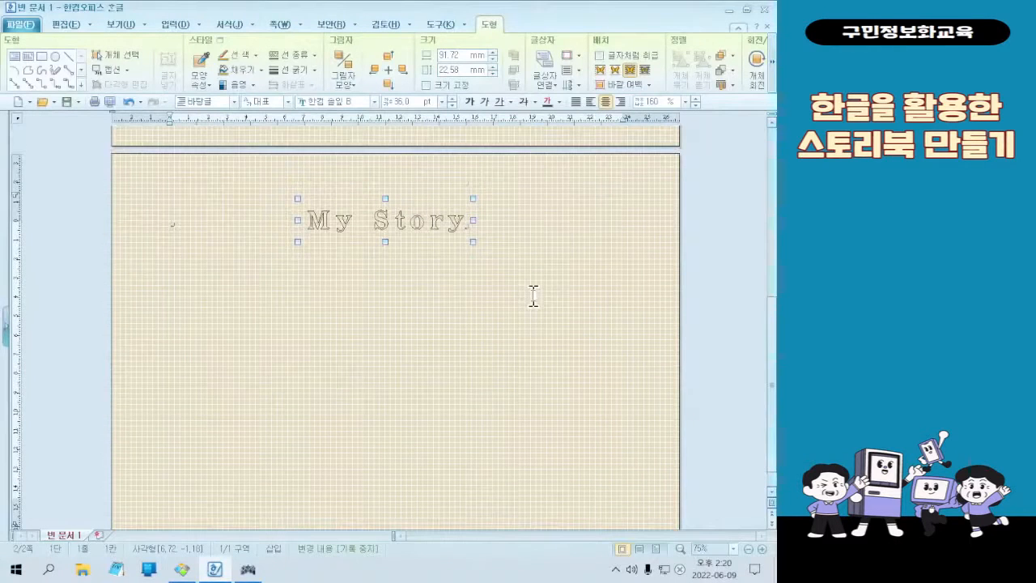
# Check the finished sample, then position the "My Story" text box horizontally centred on the paper and 23 mm from its top edge
pyautogui.click(191, 574)
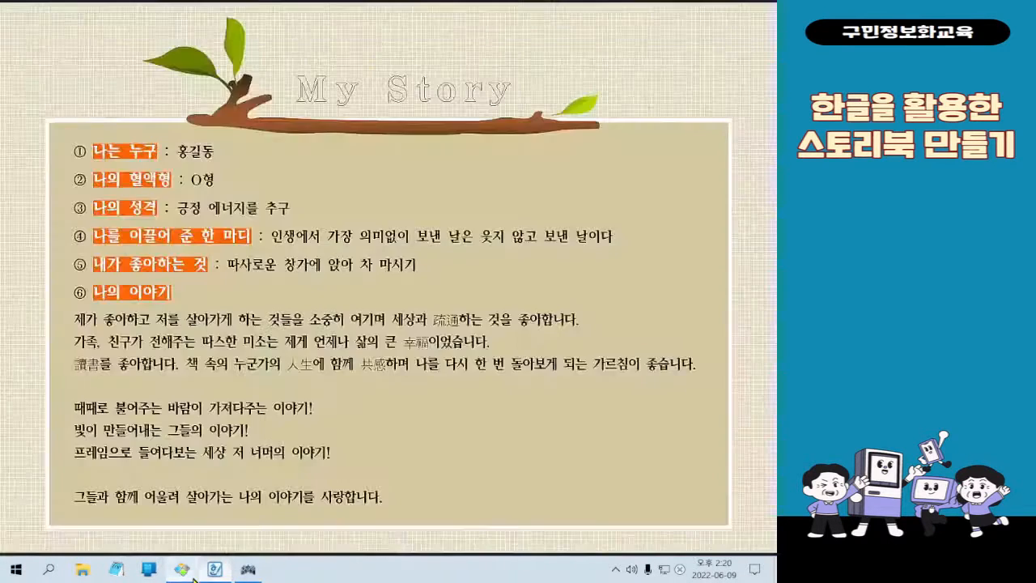
pyautogui.click(214, 569)
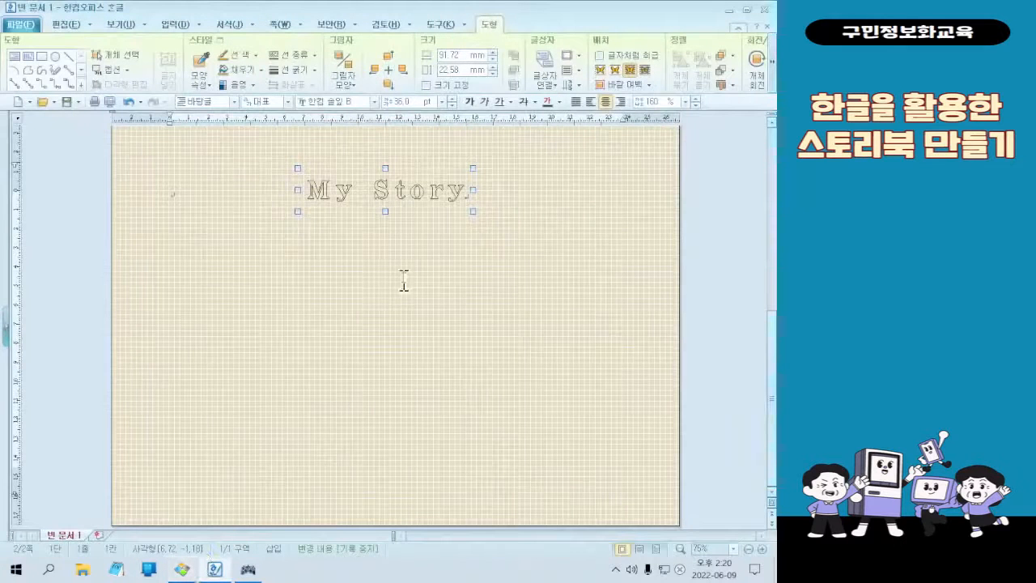
pyautogui.doubleClick(399, 215)
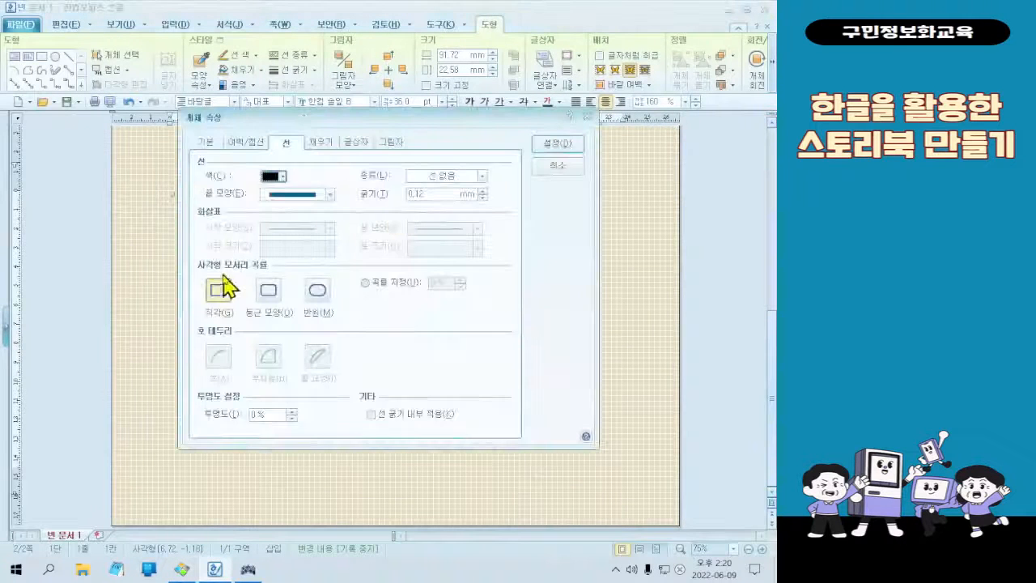
pyautogui.click(201, 144)
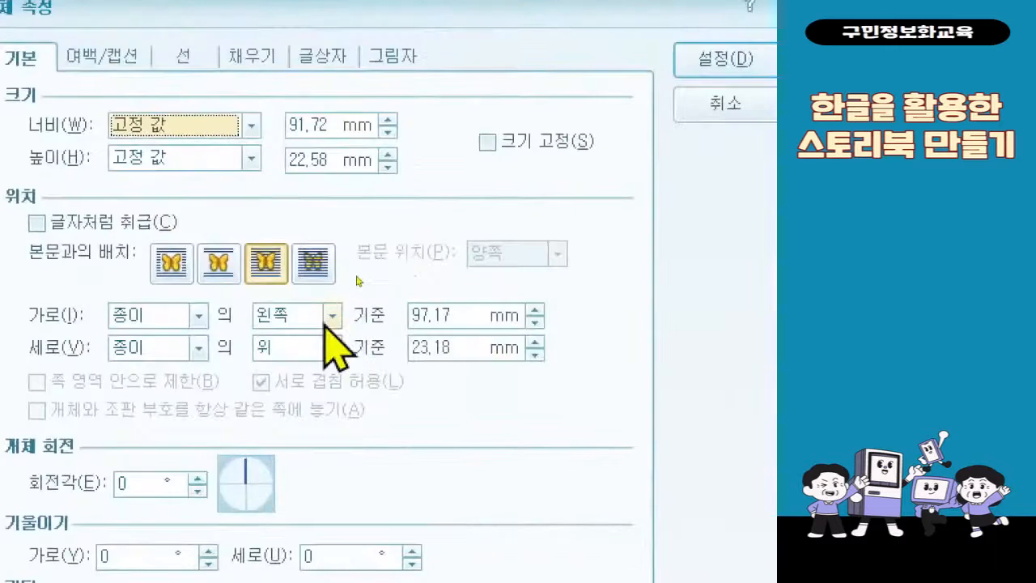
pyautogui.click(330, 316)
pyautogui.click(291, 357)
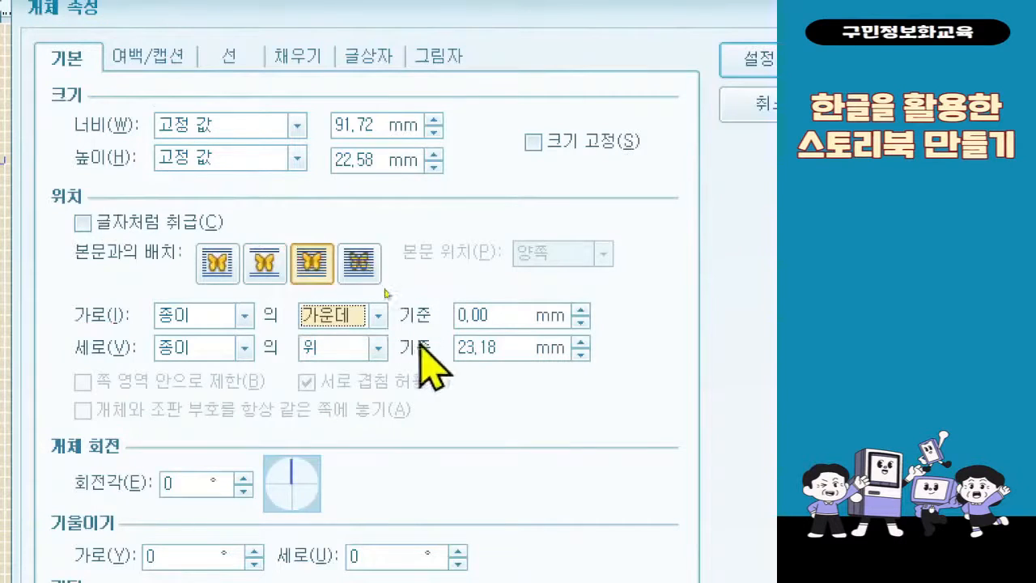
pyautogui.click(497, 348)
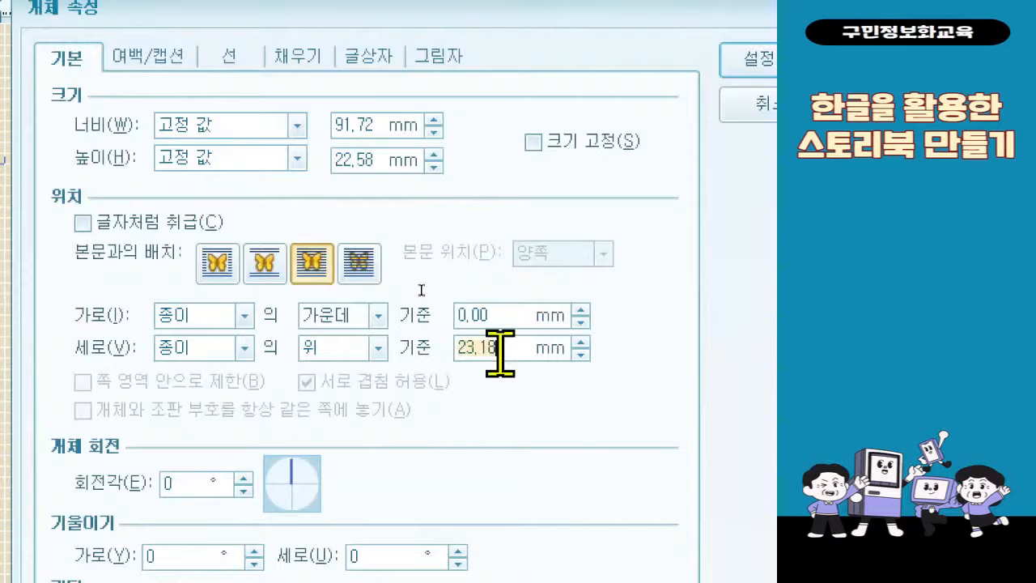
pyautogui.write('23')
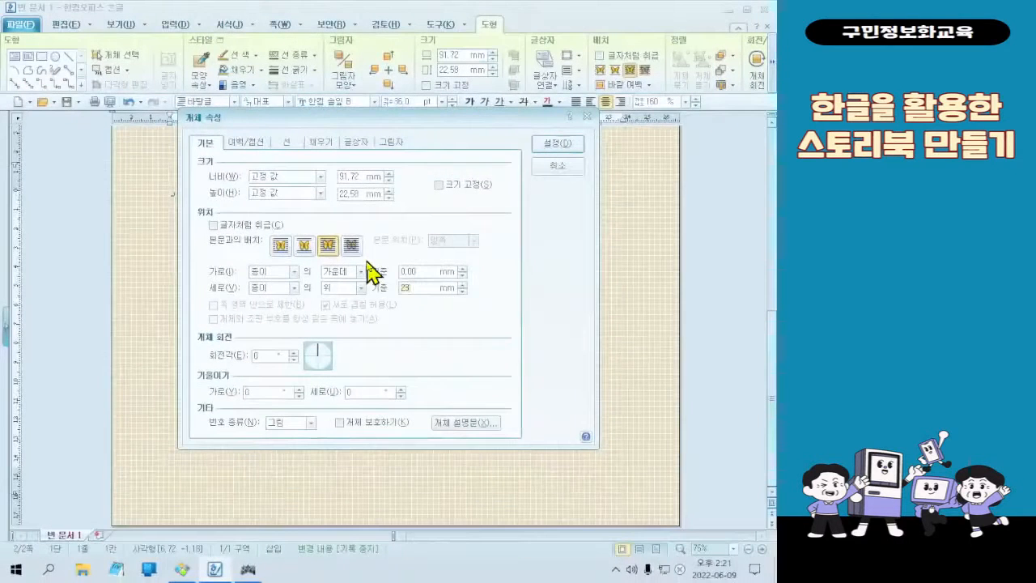
pyautogui.click(573, 149)
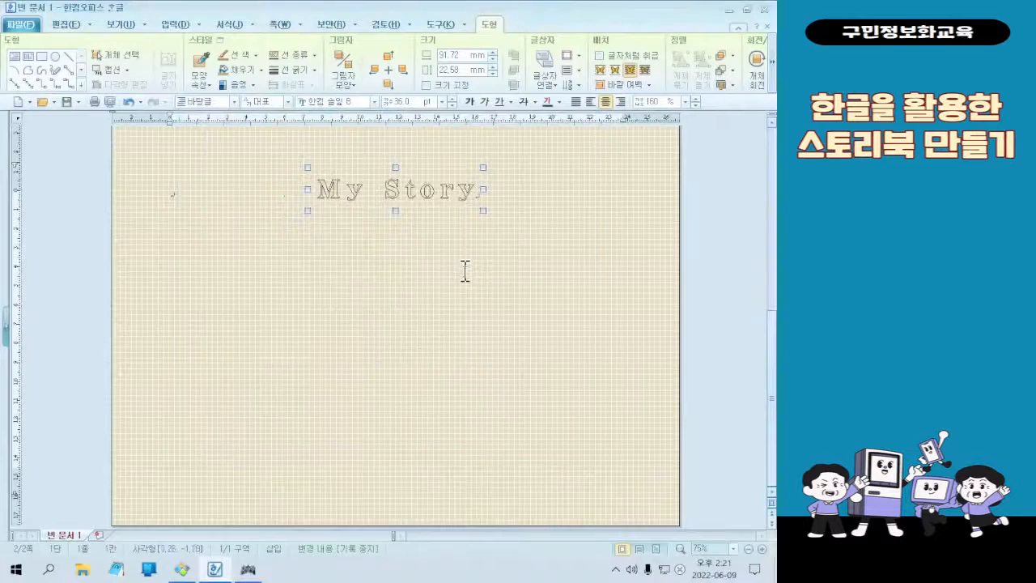
# Insert the branch picture 그림2 from the 3회차 folder below the "My Story" title, about 107 mm wide and 53 mm high
pyautogui.scroll(1, 464, 261)
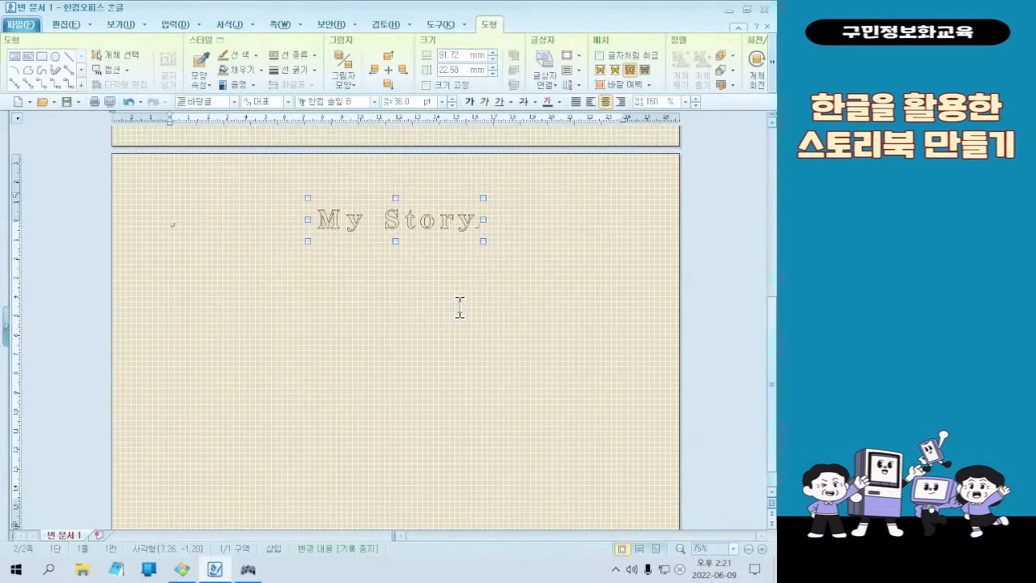
pyautogui.click(459, 308)
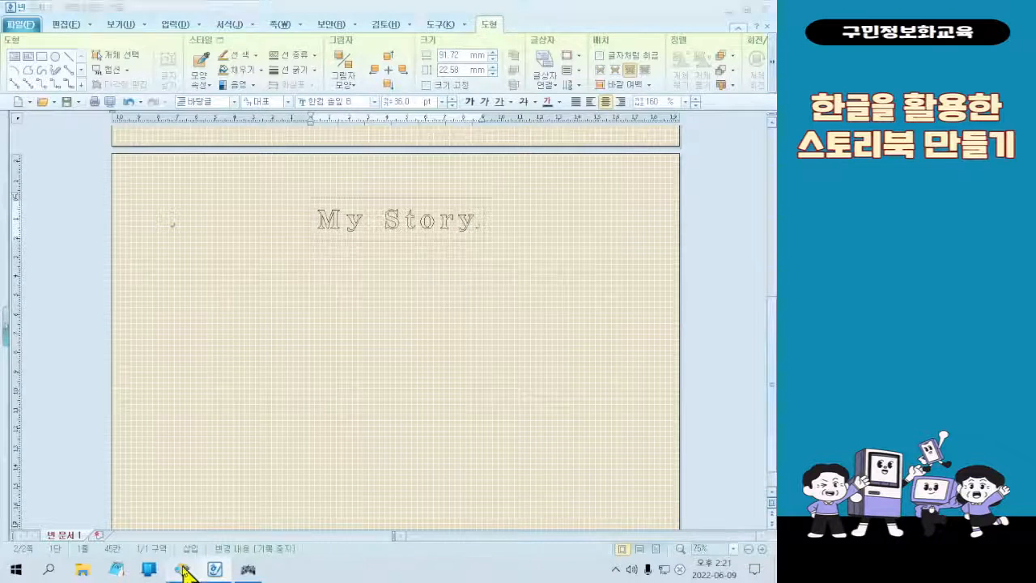
pyautogui.click(183, 569)
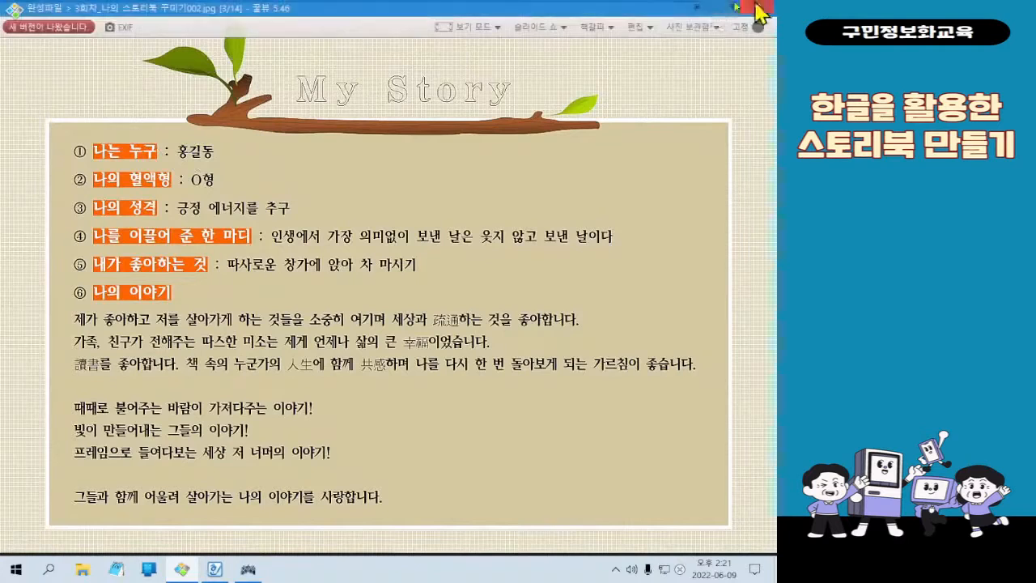
pyautogui.click(717, 8)
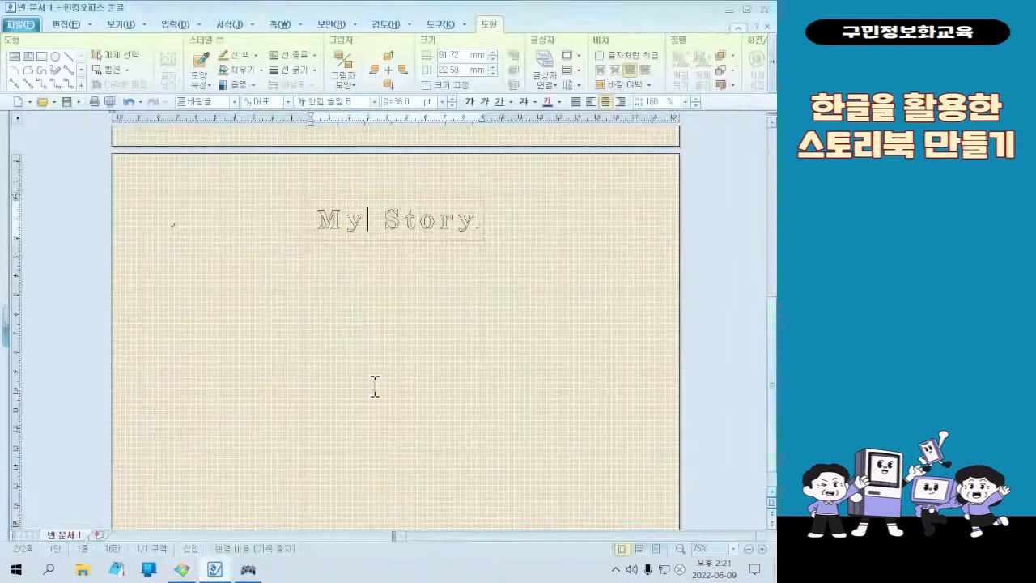
pyautogui.click(180, 232)
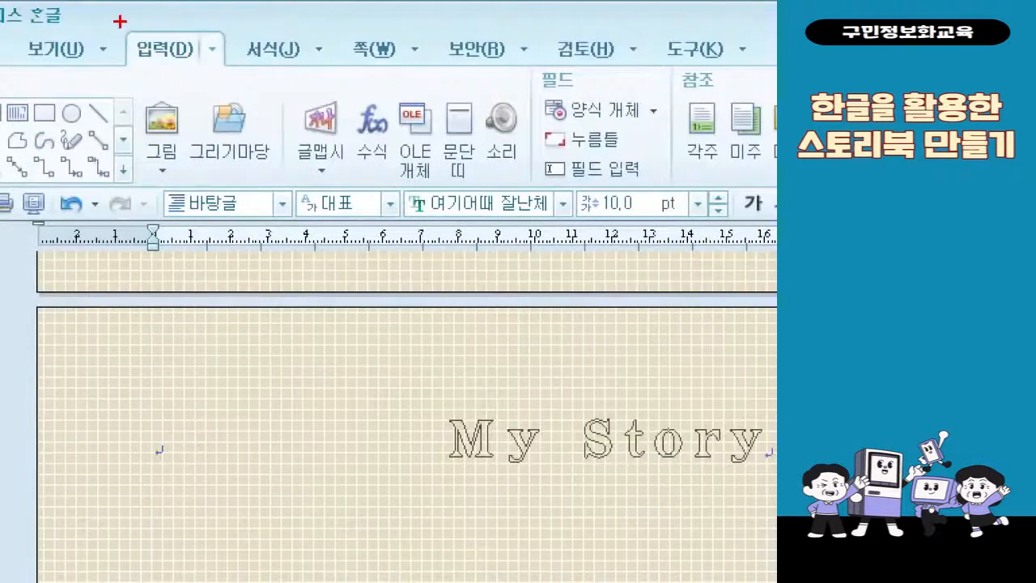
pyautogui.moveTo(120, 21)
pyautogui.mouseDown()
pyautogui.moveTo(224, 67)
pyautogui.moveTo(202, 67)
pyautogui.mouseUp()
pyautogui.moveTo(129, 91); pyautogui.dragTo(193, 147)
pyautogui.moveTo(212, 48)
pyautogui.mouseDown()
pyautogui.moveTo(250, 34)
pyautogui.moveTo(256, 112)
pyautogui.moveTo(209, 104)
pyautogui.moveTo(227, 138)
pyautogui.mouseUp()
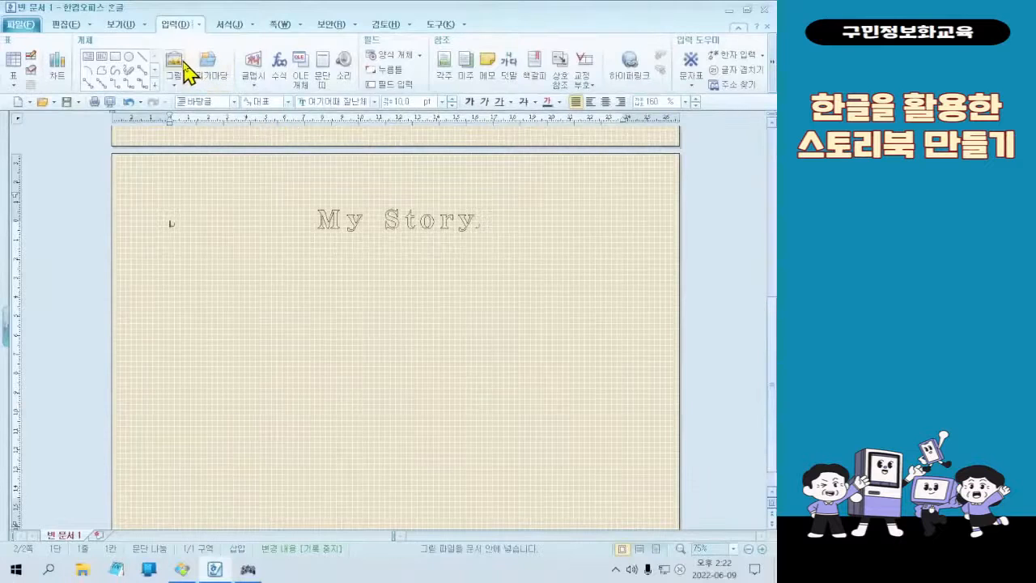
pyautogui.click(161, 121)
pyautogui.click(354, 209)
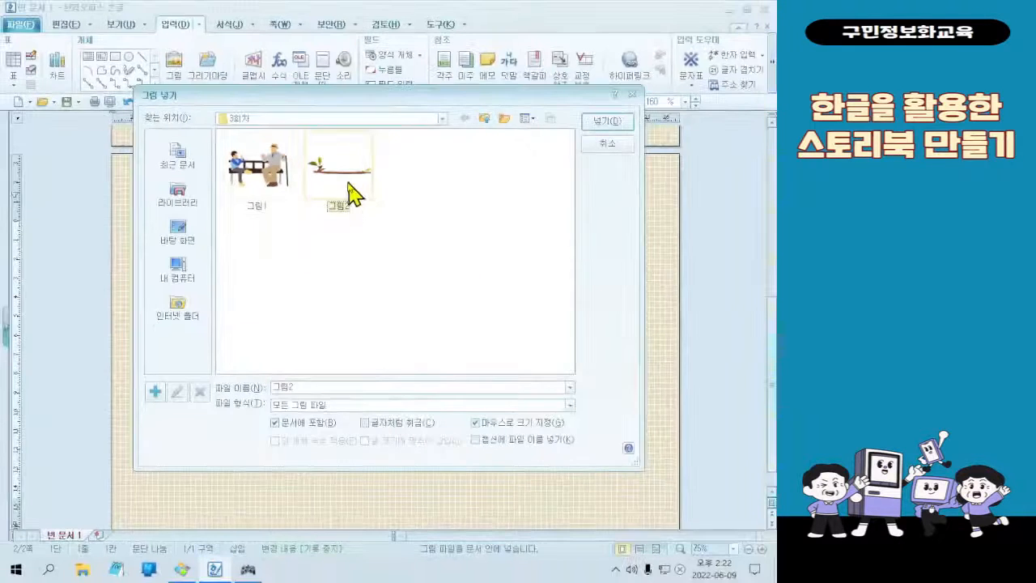
pyautogui.doubleClick(385, 172)
pyautogui.moveTo(198, 237); pyautogui.dragTo(401, 340)
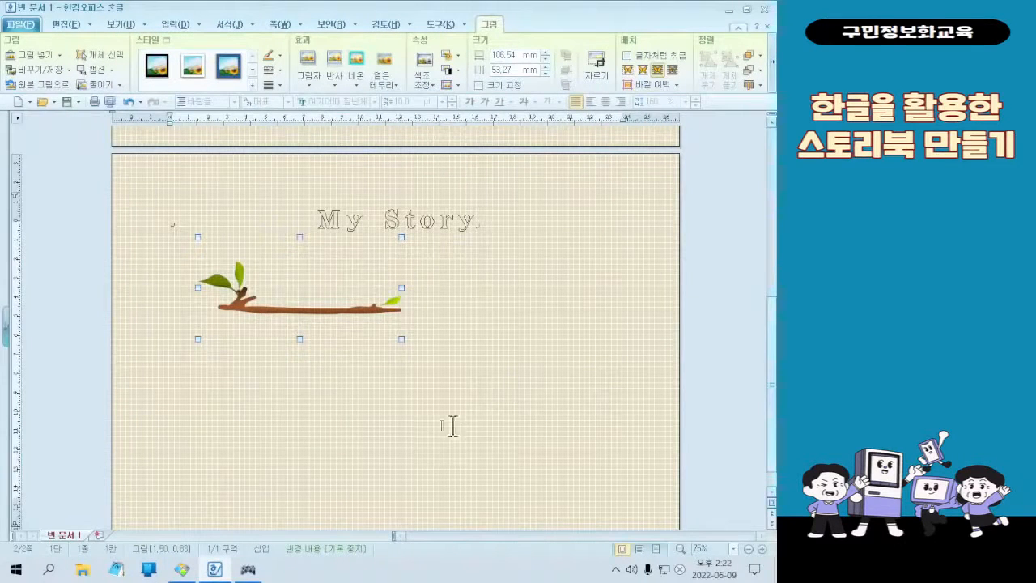
# Move the branch picture up beneath the "My Story" title and enlarge it to about 141 mm wide and 64 mm high
pyautogui.moveTo(328, 313); pyautogui.dragTo(382, 254)
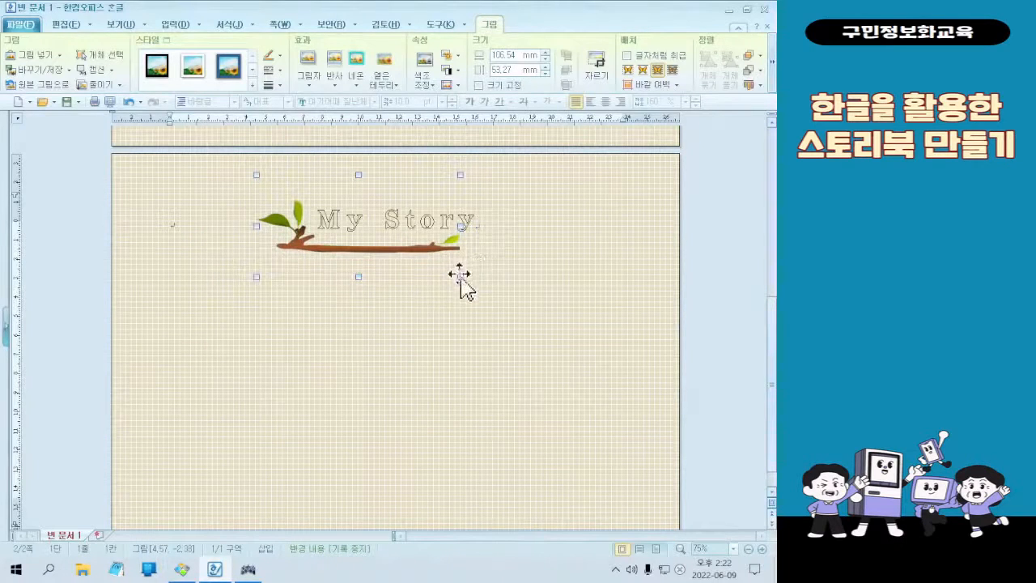
pyautogui.moveTo(462, 278); pyautogui.dragTo(493, 272)
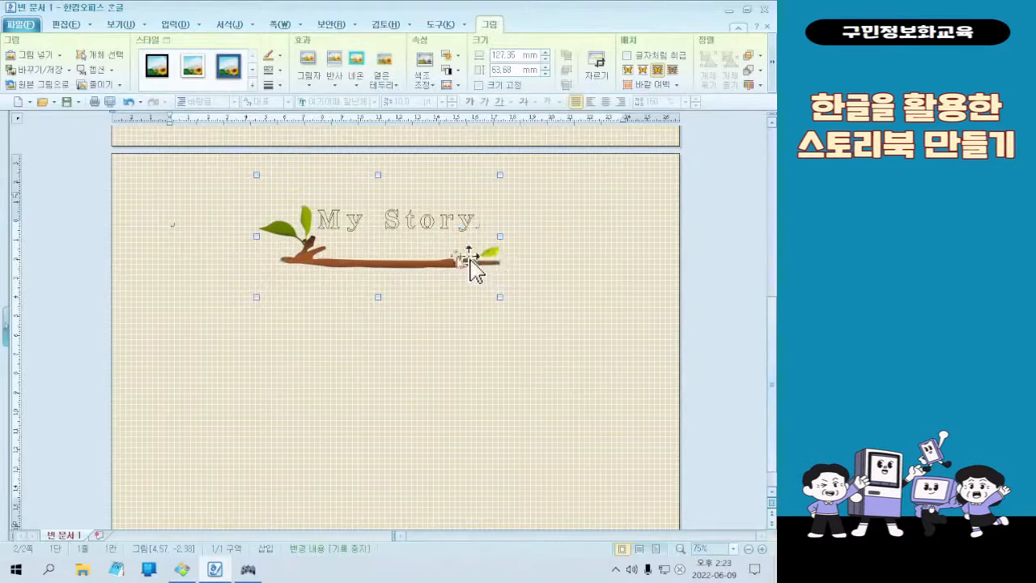
pyautogui.moveTo(418, 257); pyautogui.dragTo(417, 261)
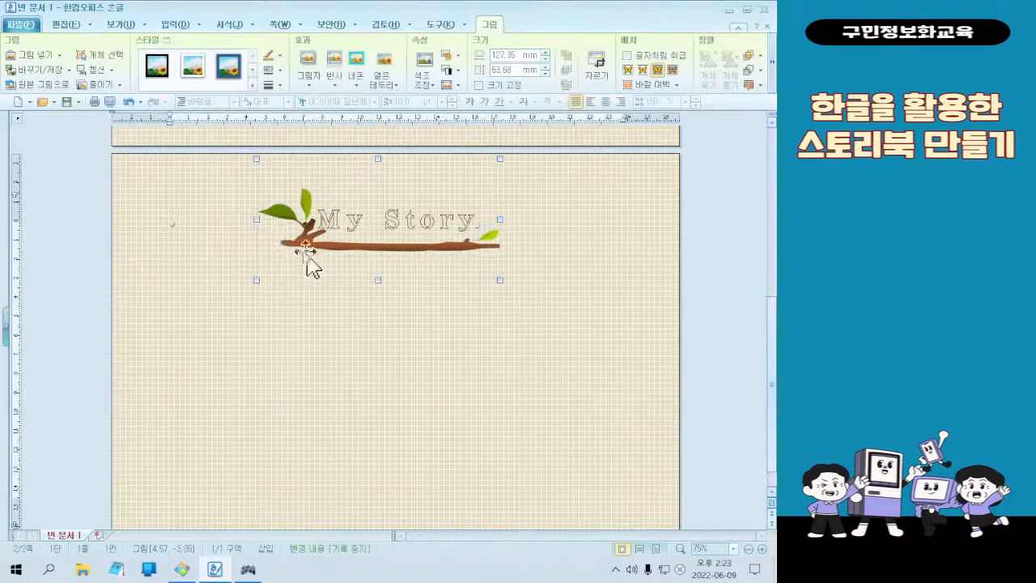
pyautogui.moveTo(265, 227); pyautogui.dragTo(245, 223)
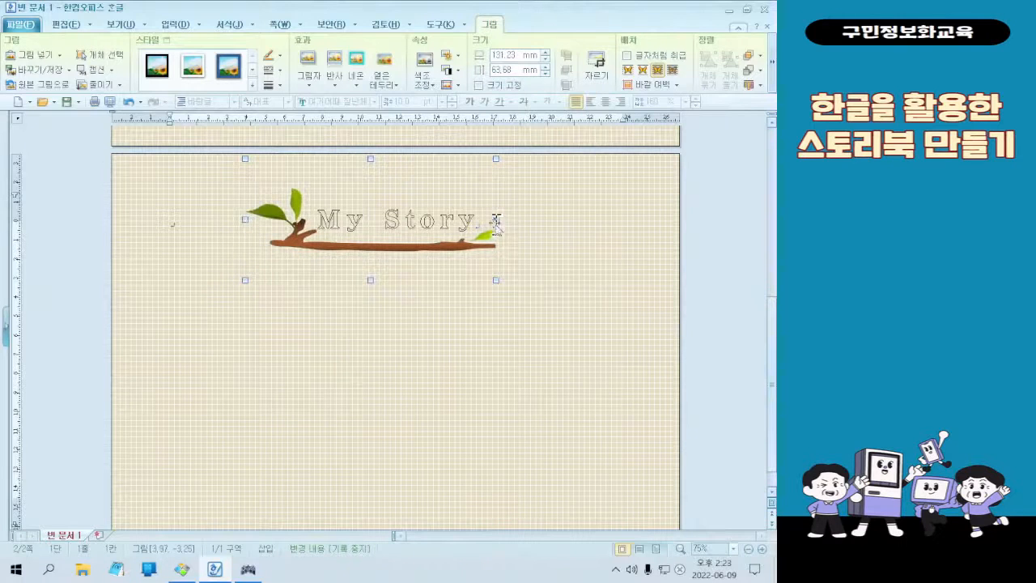
pyautogui.moveTo(496, 219); pyautogui.dragTo(511, 218)
pyautogui.moveTo(426, 256); pyautogui.dragTo(418, 251)
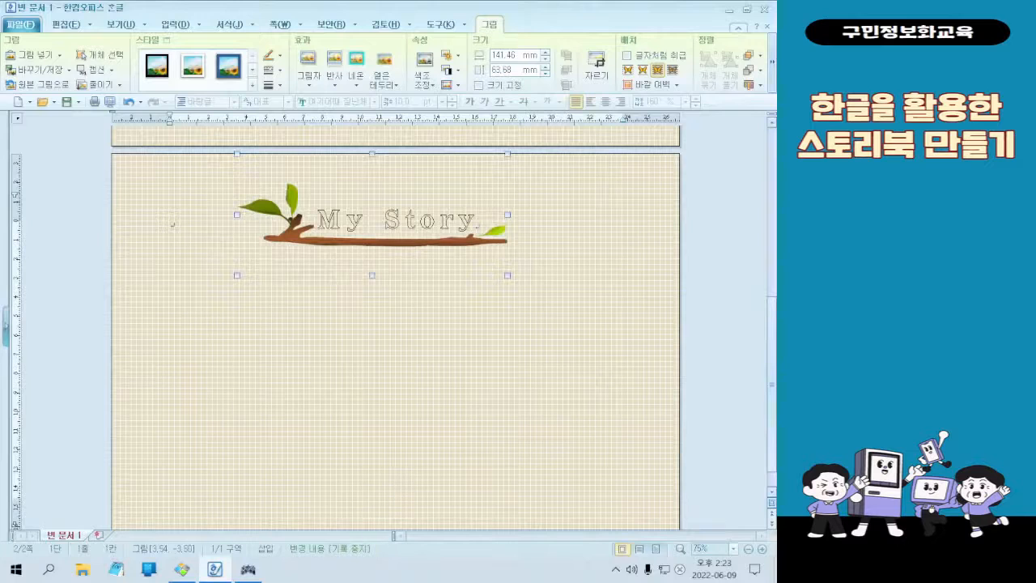
# Compare the title with the finished sample and widen the branch picture on both sides to about 158 mm
pyautogui.click(248, 569)
pyautogui.click(251, 574)
pyautogui.click(180, 569)
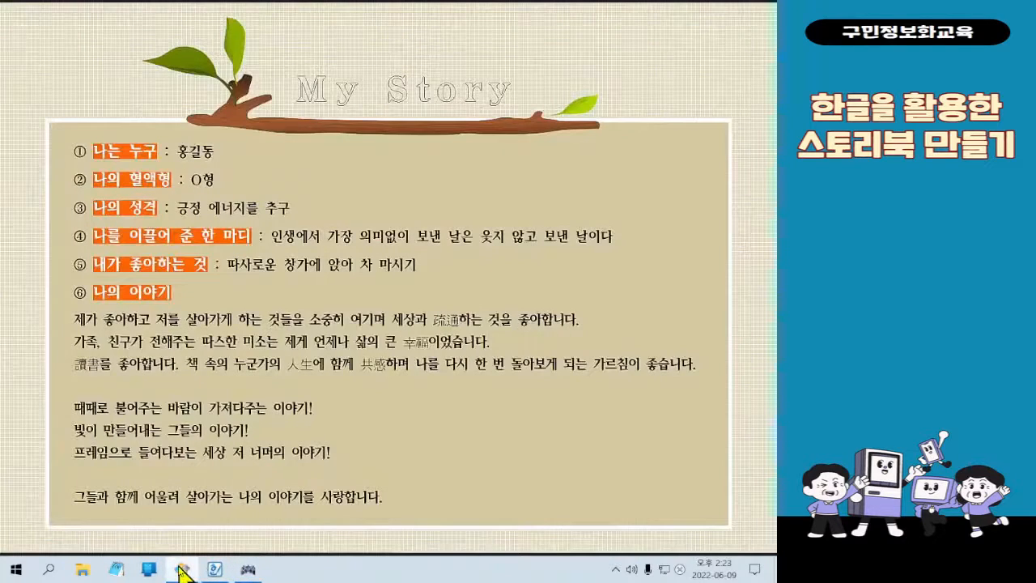
pyautogui.click(181, 569)
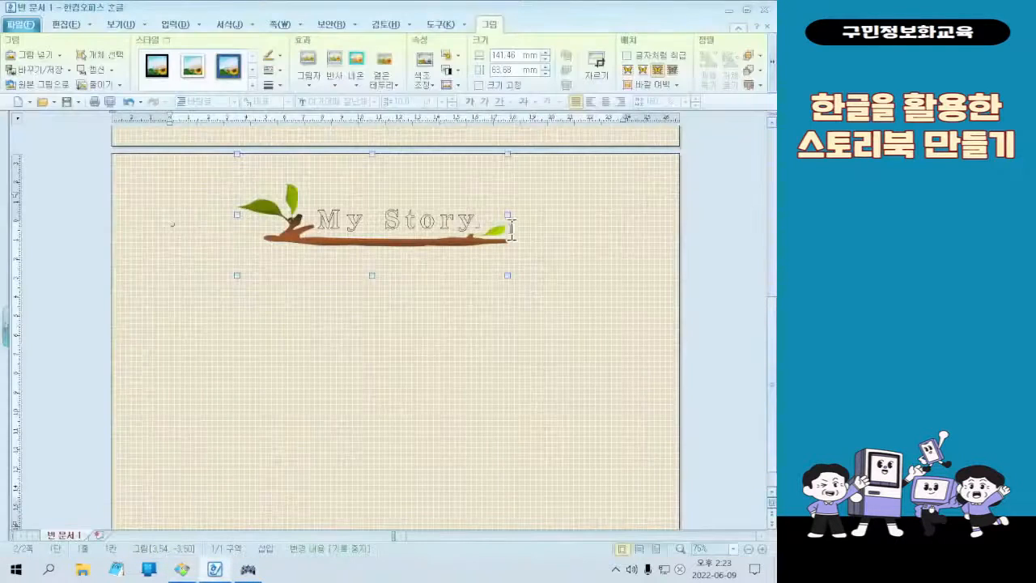
pyautogui.moveTo(521, 213); pyautogui.dragTo(527, 212)
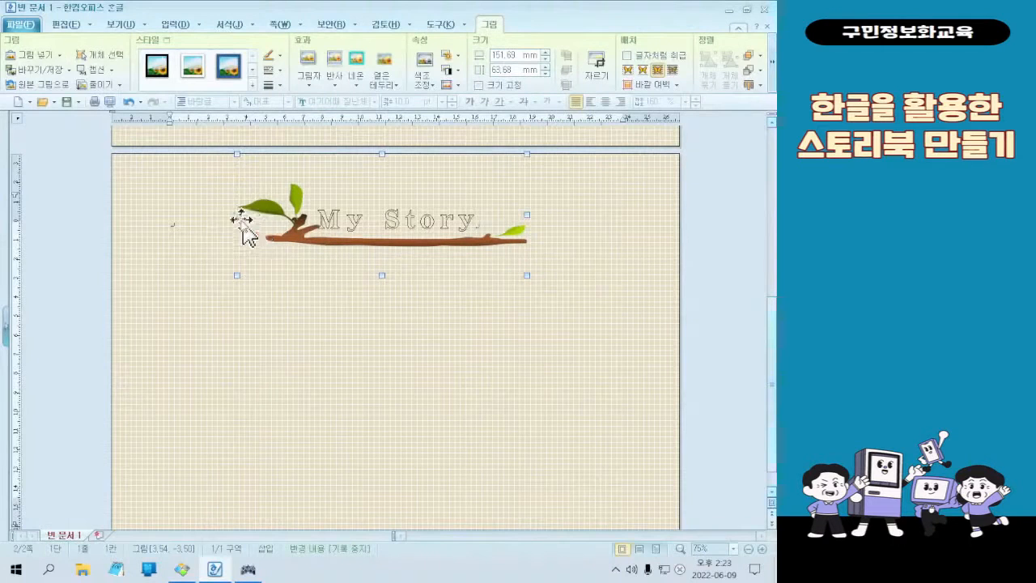
pyautogui.moveTo(236, 213); pyautogui.dragTo(225, 213)
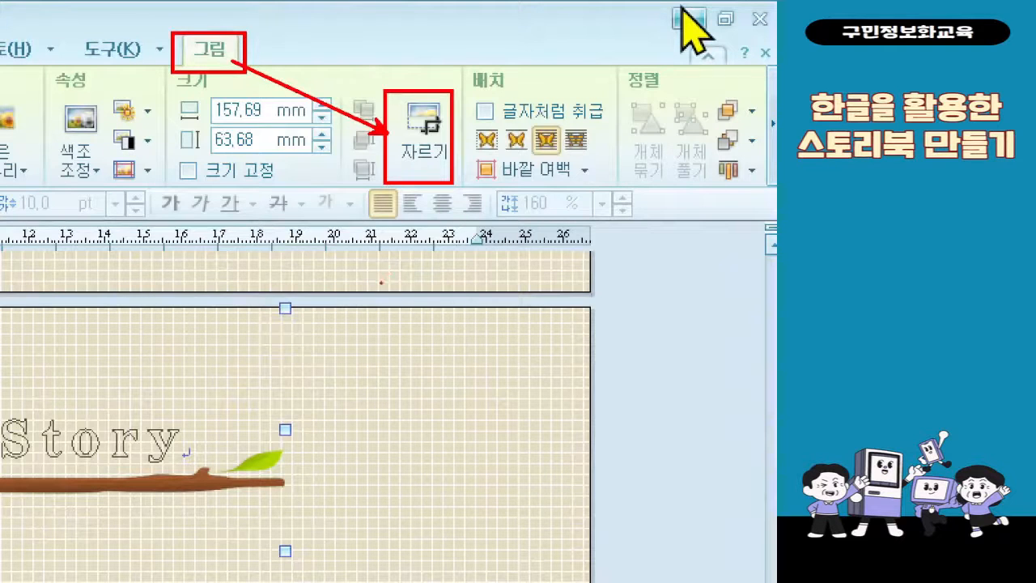
# Crop the empty area above and below the branch picture so that it is about 37 mm high
pyautogui.click(420, 158)
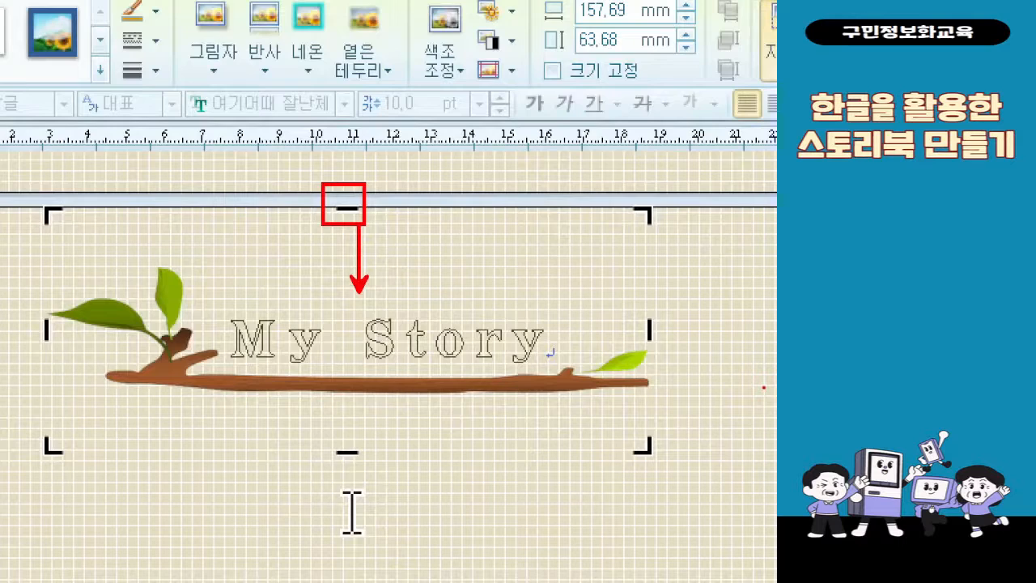
pyautogui.moveTo(348, 210); pyautogui.dragTo(339, 256)
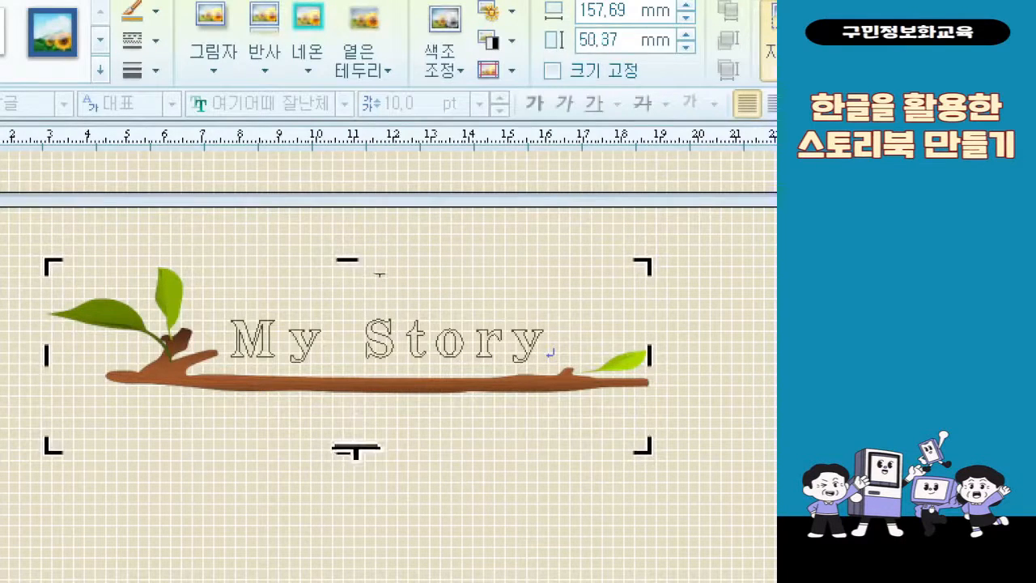
pyautogui.moveTo(357, 451); pyautogui.dragTo(359, 403)
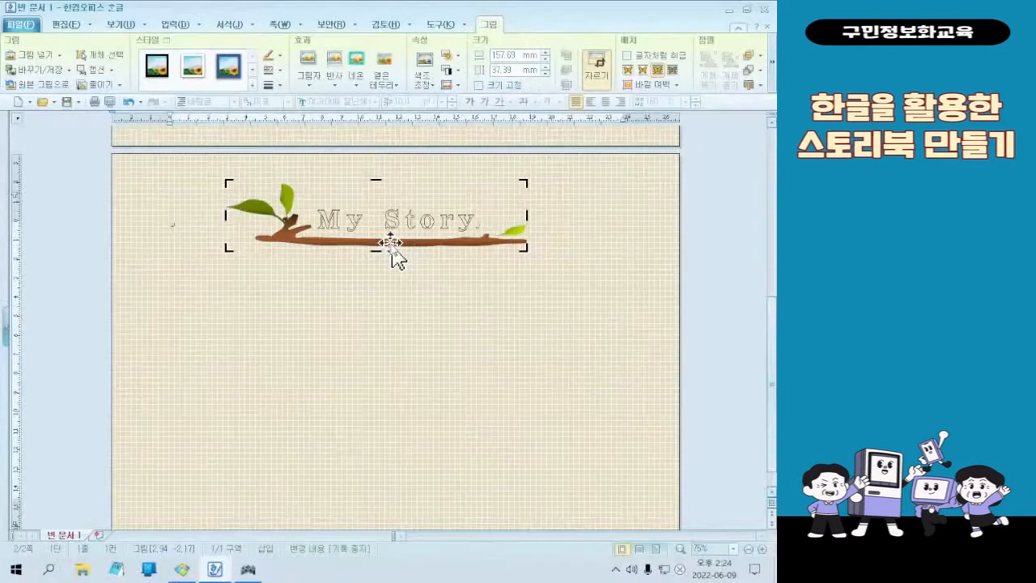
pyautogui.click(420, 516)
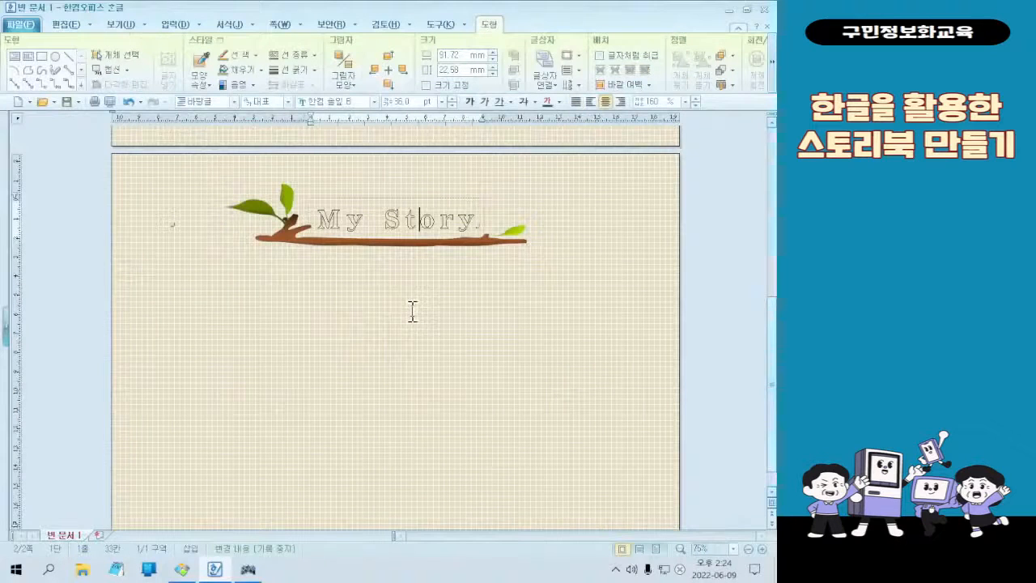
pyautogui.click(469, 208)
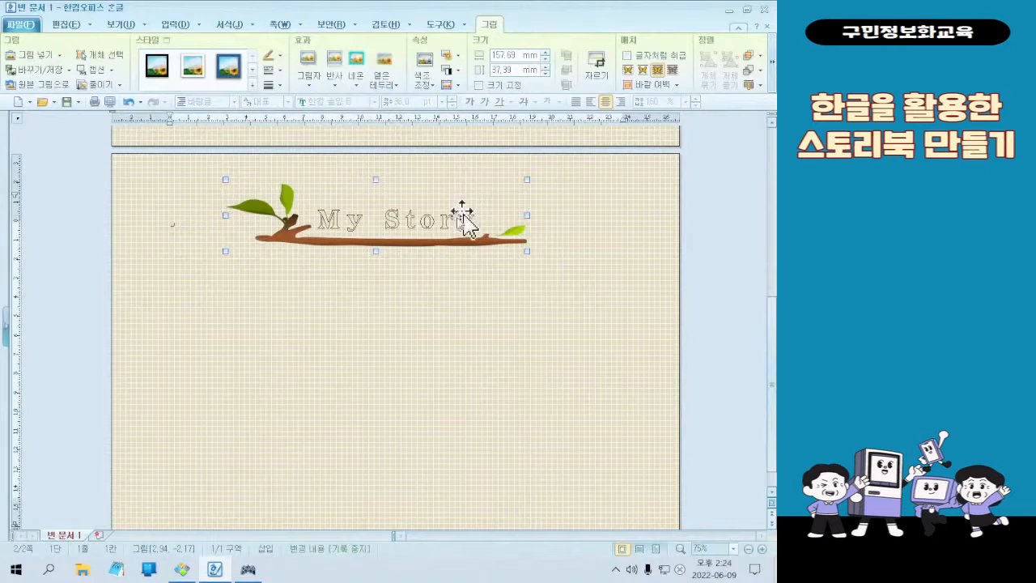
pyautogui.press('Escape')
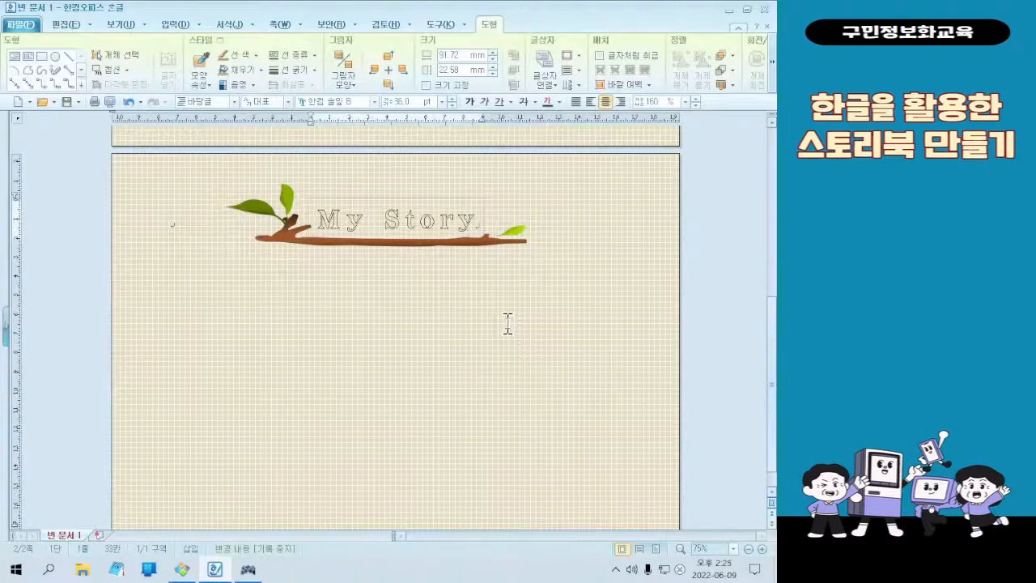
# Save the document in the 문서 folder as "03 나의 스토리" in hwp format
pyautogui.scroll(-1, 549, 267)
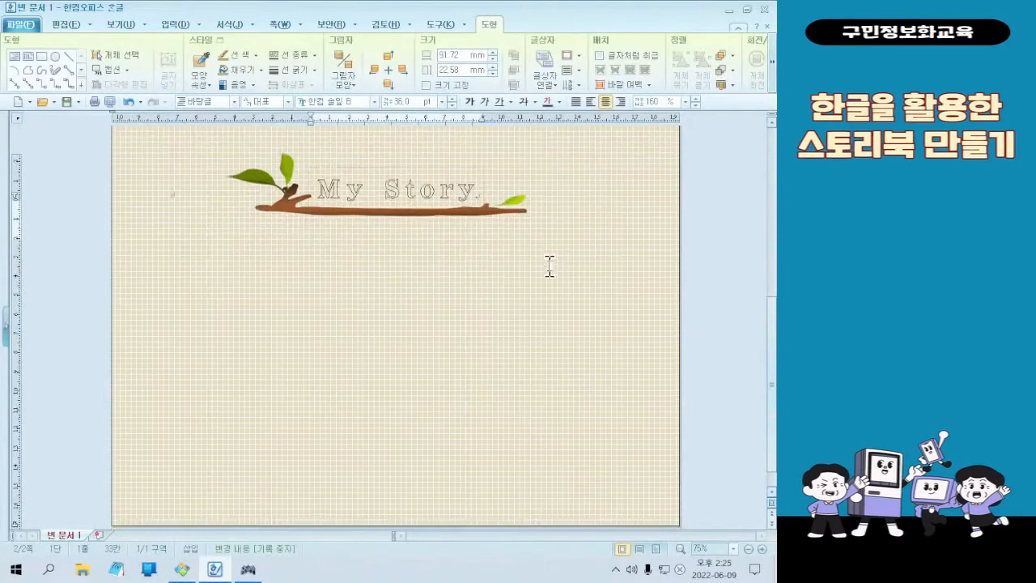
pyautogui.scroll(3, 550, 267)
pyautogui.scroll(-3, 549, 267)
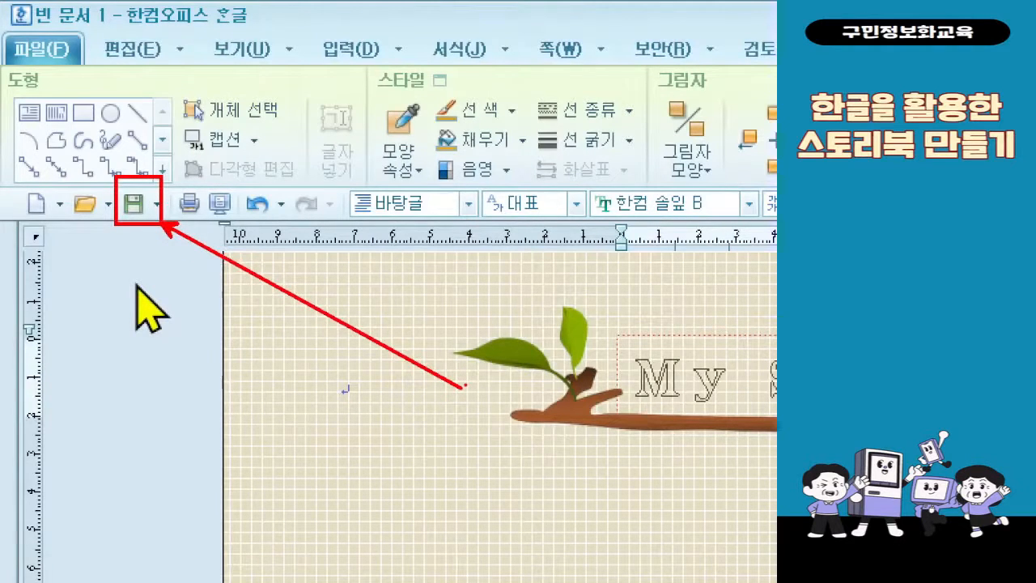
pyautogui.click(134, 204)
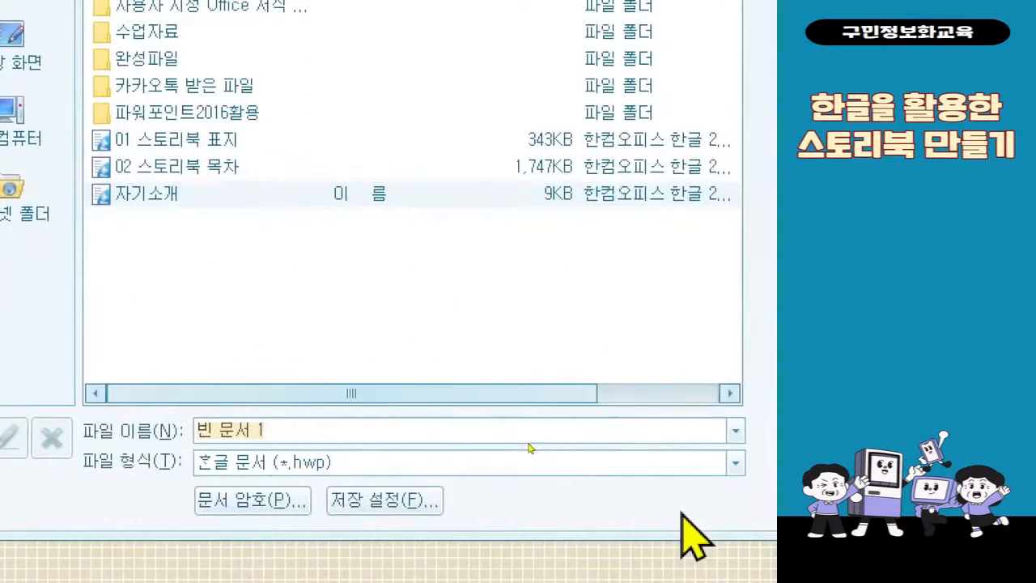
pyautogui.write('03 나의 스토')
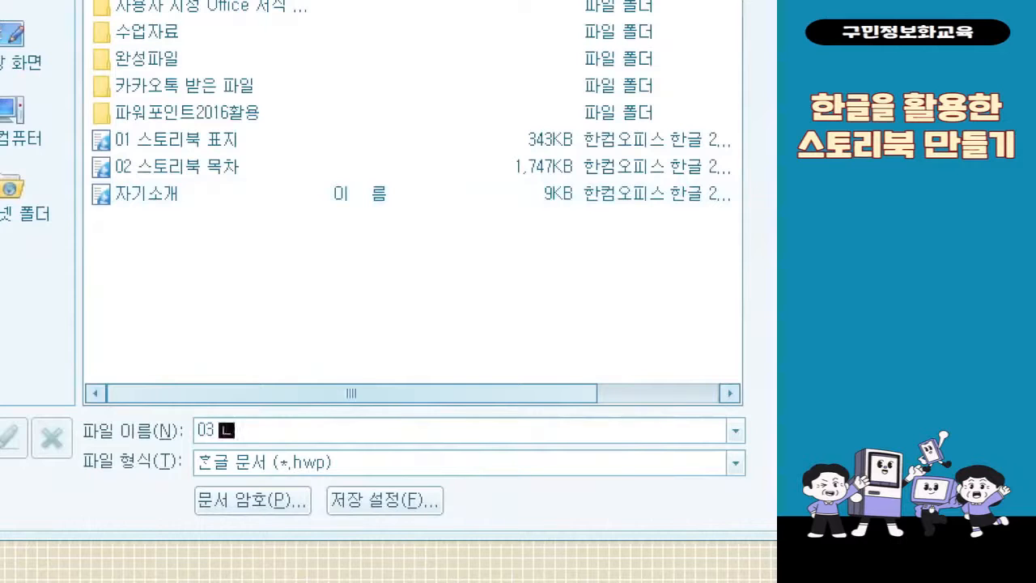
pyautogui.write('리')
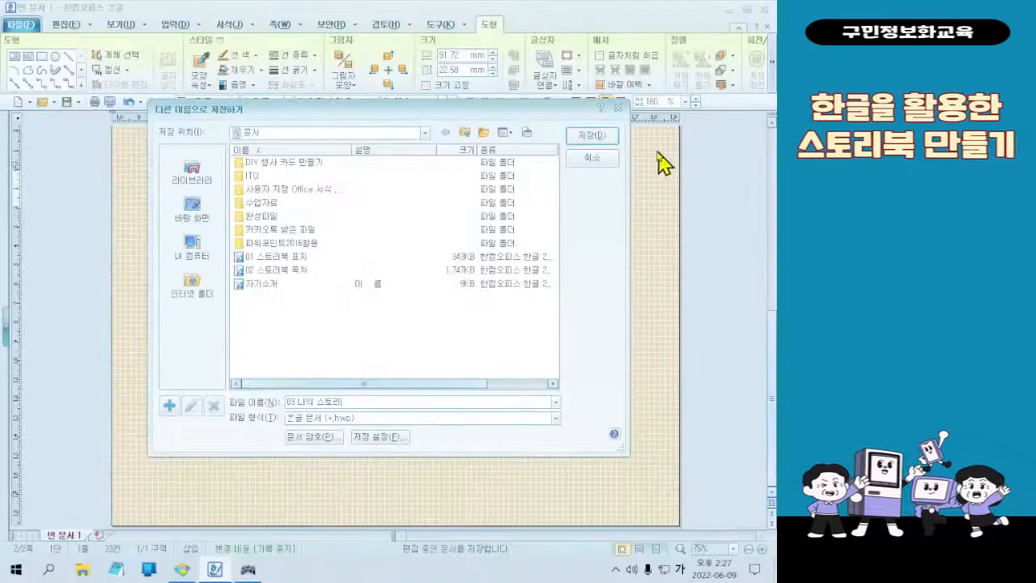
pyautogui.click(591, 135)
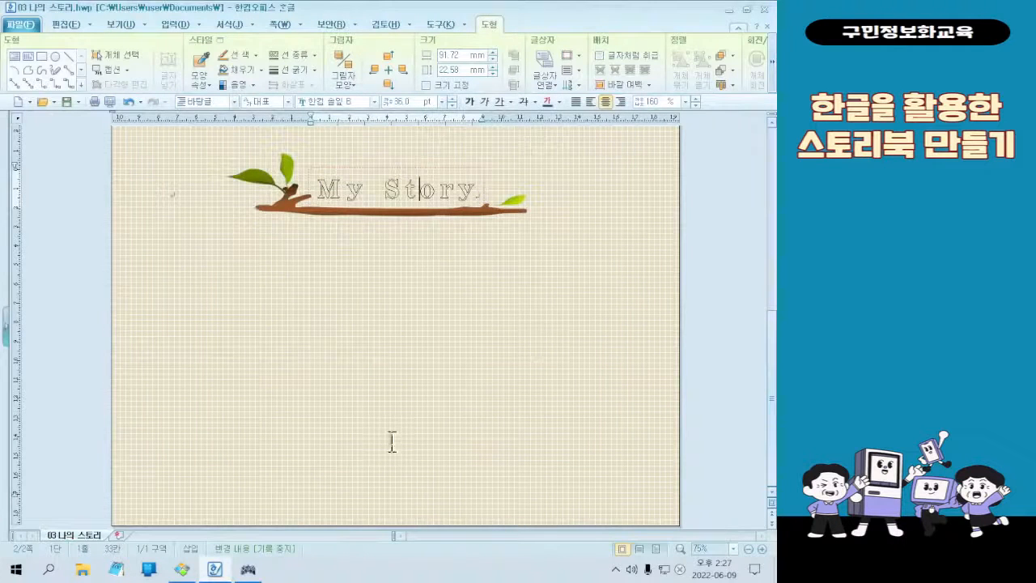
# Check the finished sample, then draw a text box about 225 mm wide and 150 mm high beneath the branch picture
pyautogui.click(181, 567)
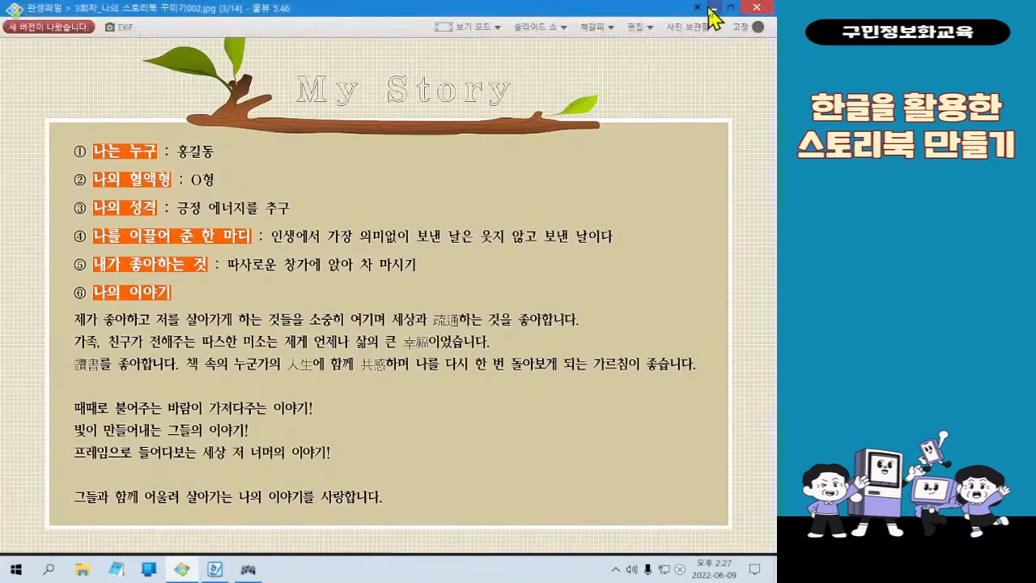
pyautogui.click(711, 8)
pyautogui.click(226, 224)
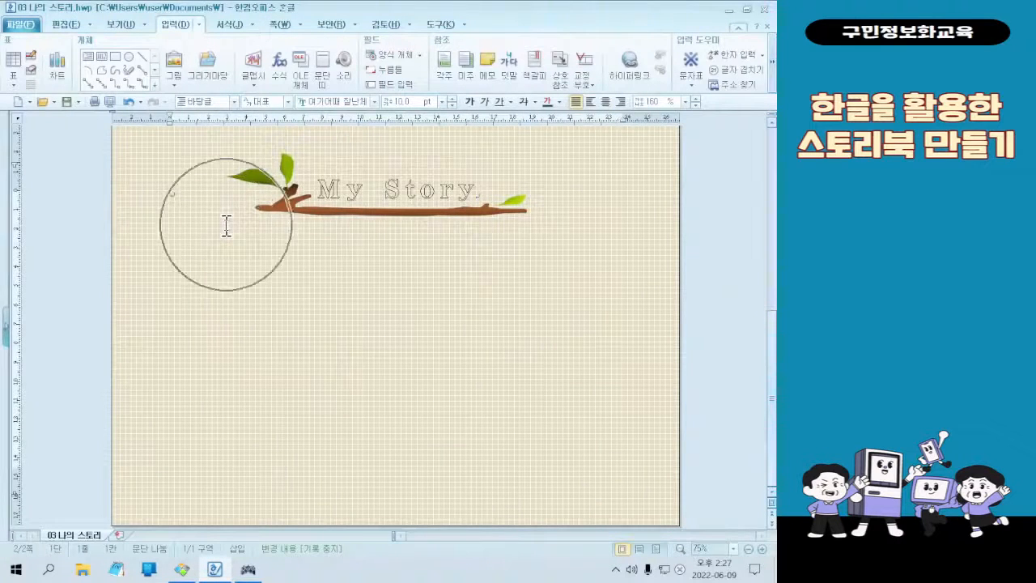
pyautogui.click(226, 224)
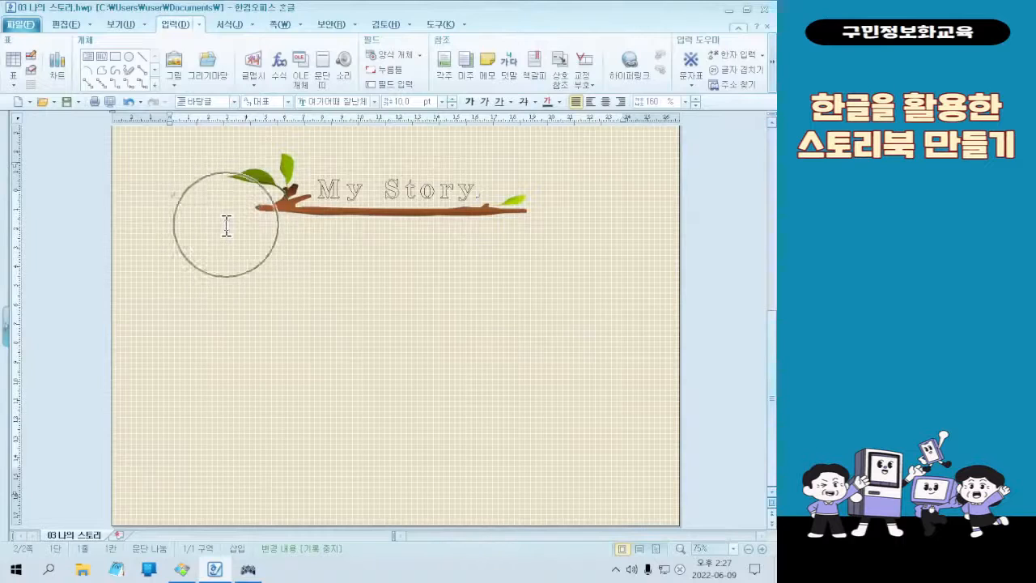
pyautogui.click(101, 70)
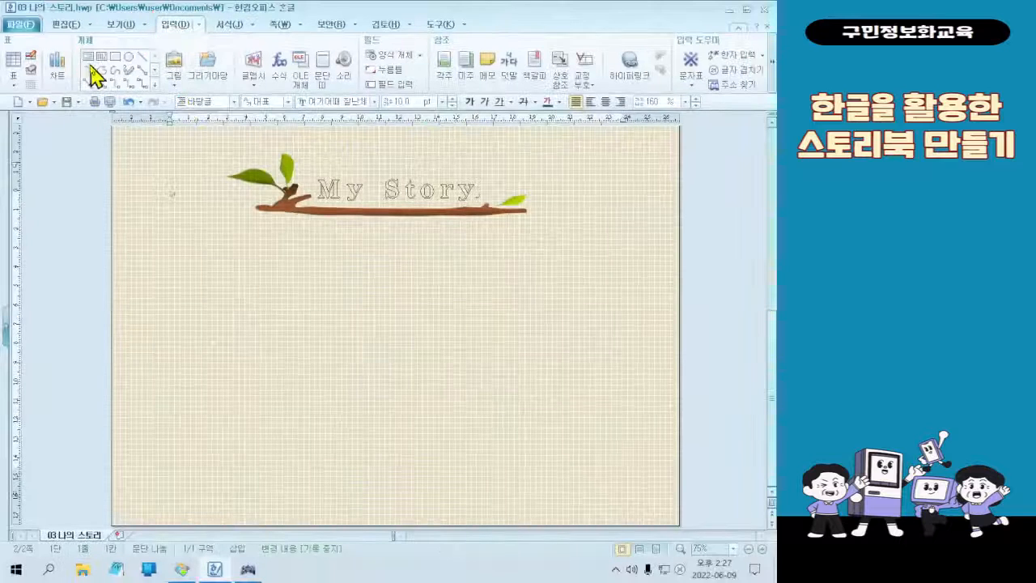
pyautogui.click(88, 61)
pyautogui.moveTo(186, 215); pyautogui.dragTo(615, 502)
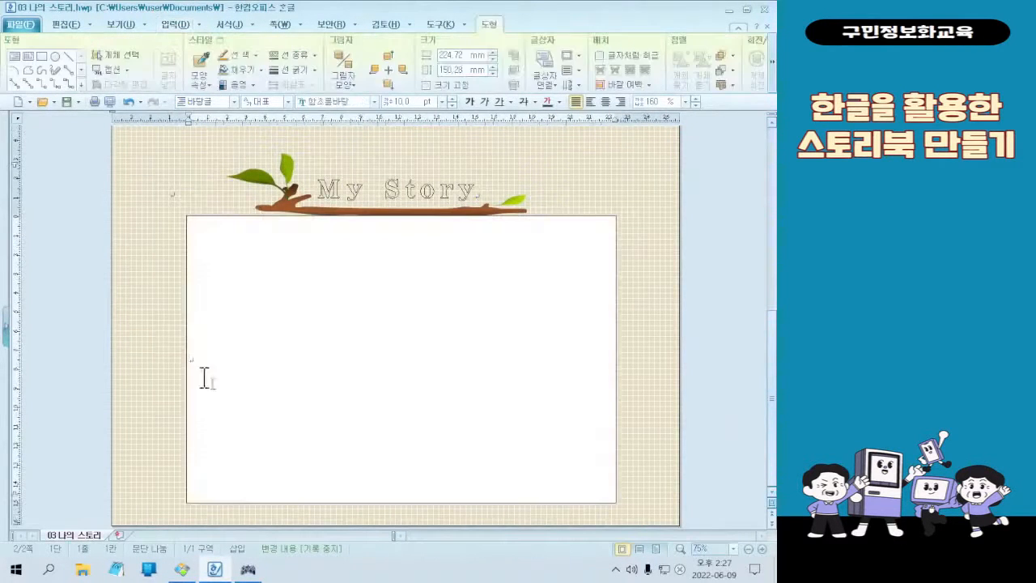
pyautogui.hotkey('ctrl', '2')
pyautogui.moveTo(603, 487); pyautogui.dragTo(195, 232)
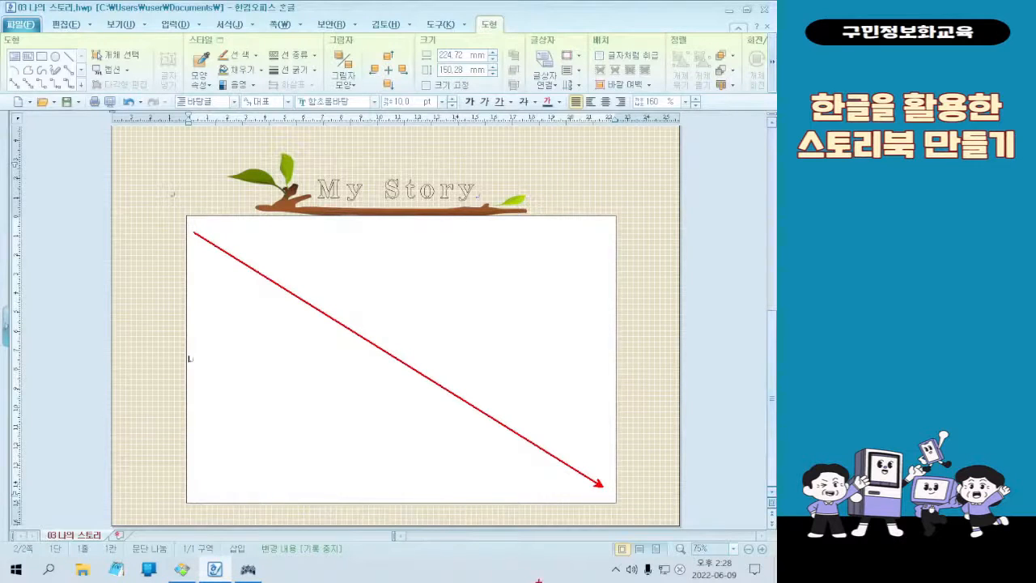
pyautogui.press('Escape')
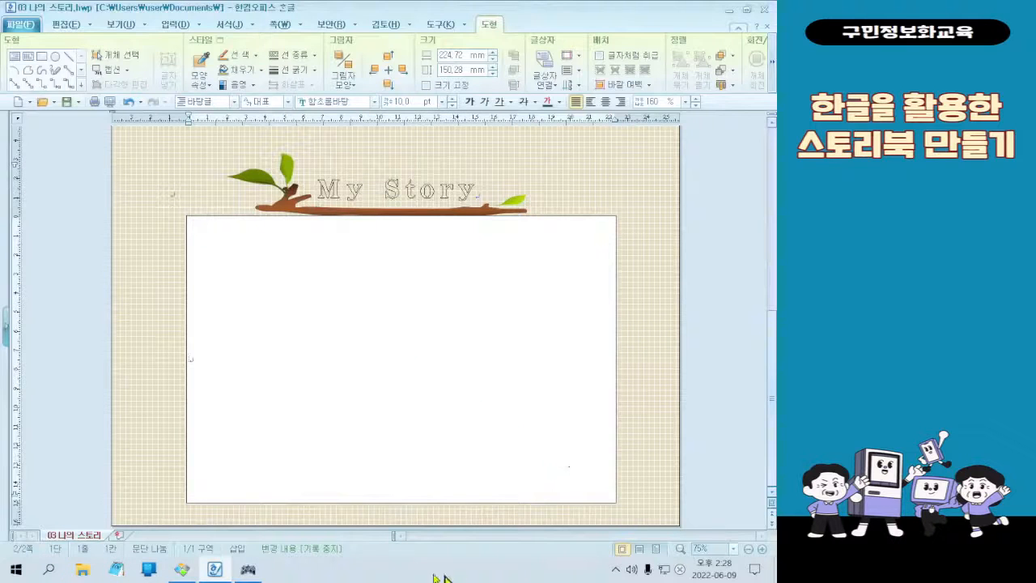
# Switch to File Explorer by opening the 문서 folder from Windows
pyautogui.press('ctrl')
pyautogui.press('ctrl')
pyautogui.click(15, 574)
pyautogui.hotkey('ctrl', '2')
pyautogui.moveTo(1, 554); pyautogui.dragTo(33, 581)
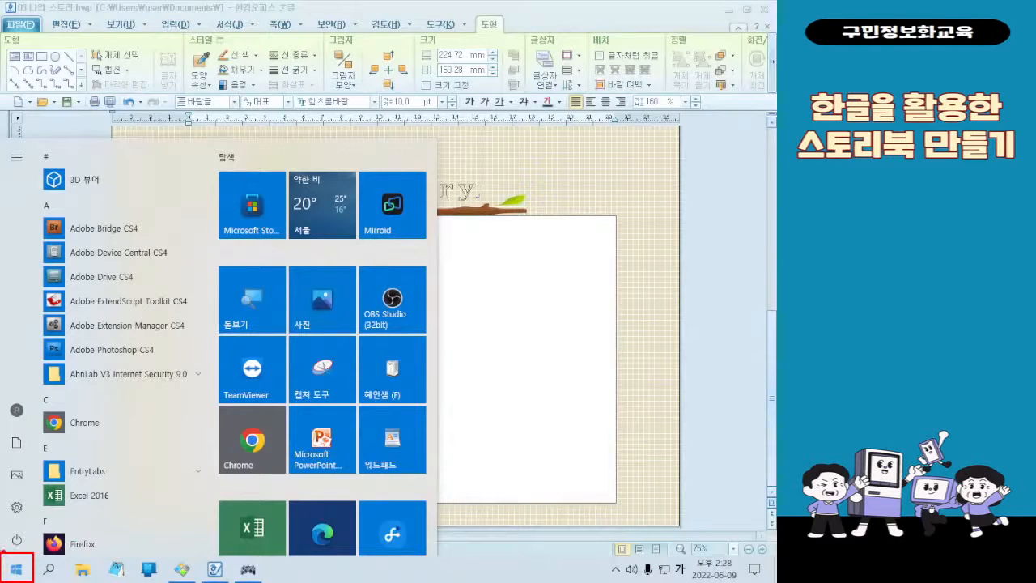
pyautogui.moveTo(41, 559); pyautogui.dragTo(393, 290)
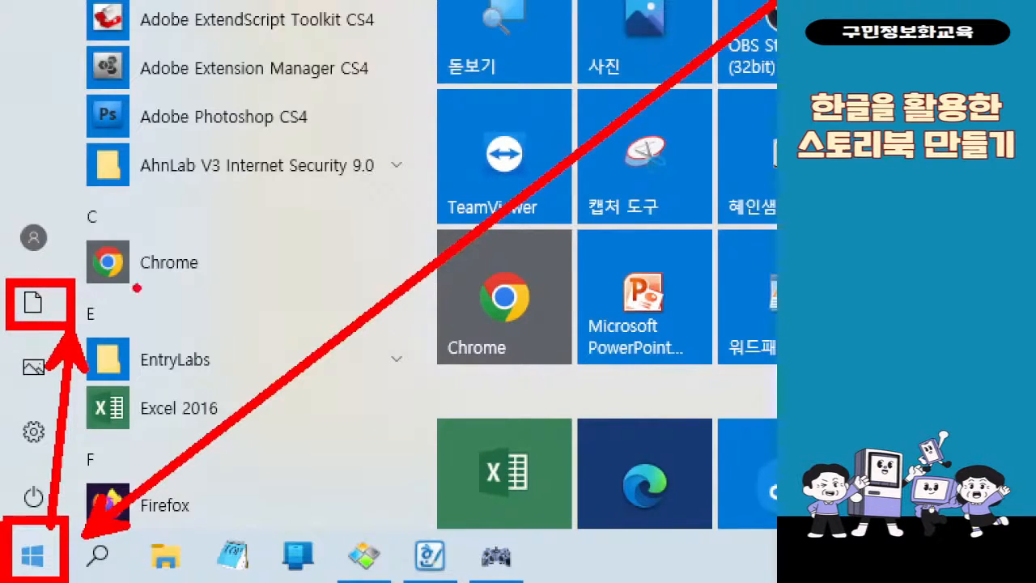
pyautogui.press('Escape')
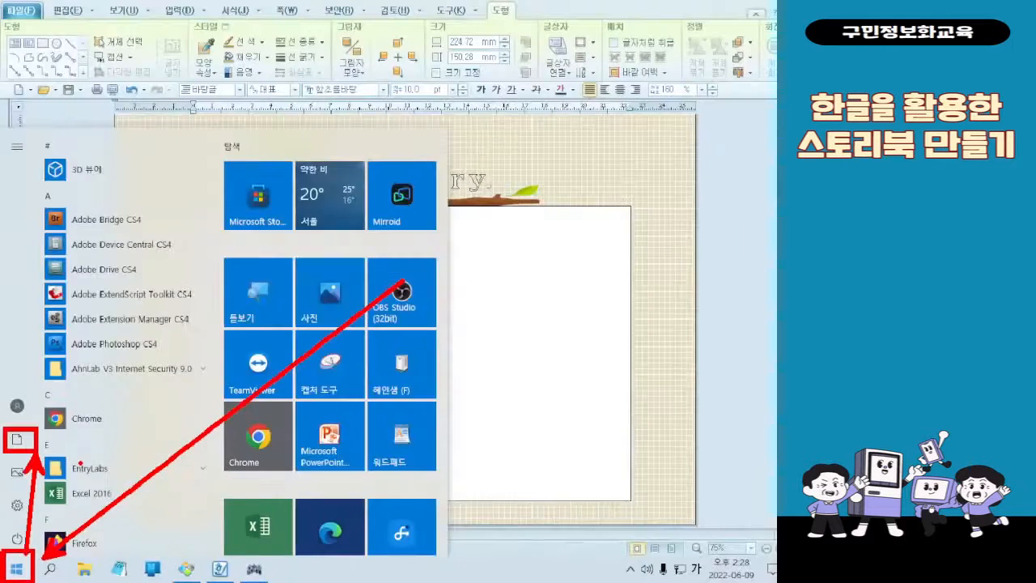
pyautogui.click(24, 570)
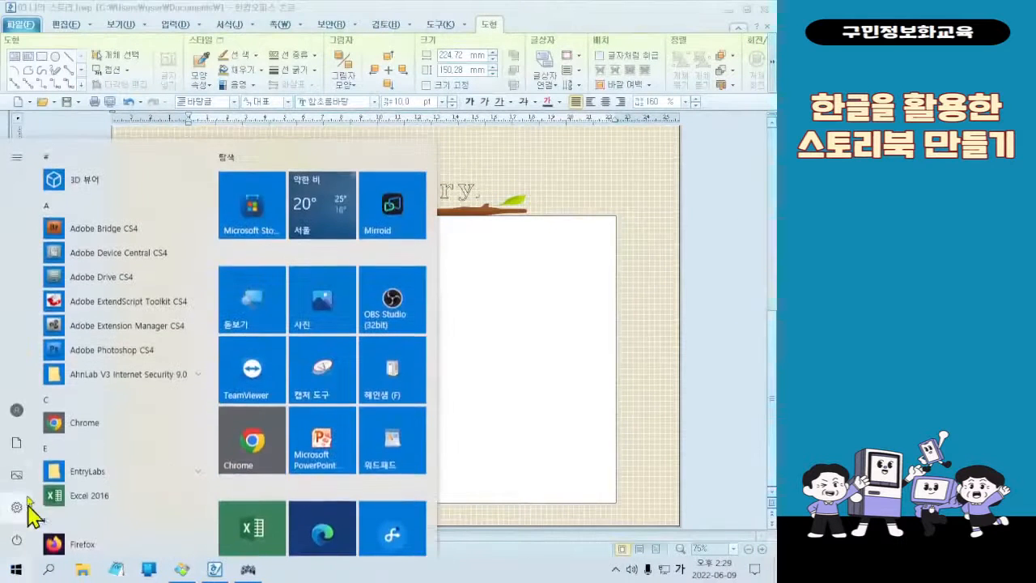
pyautogui.moveTo(30, 462)
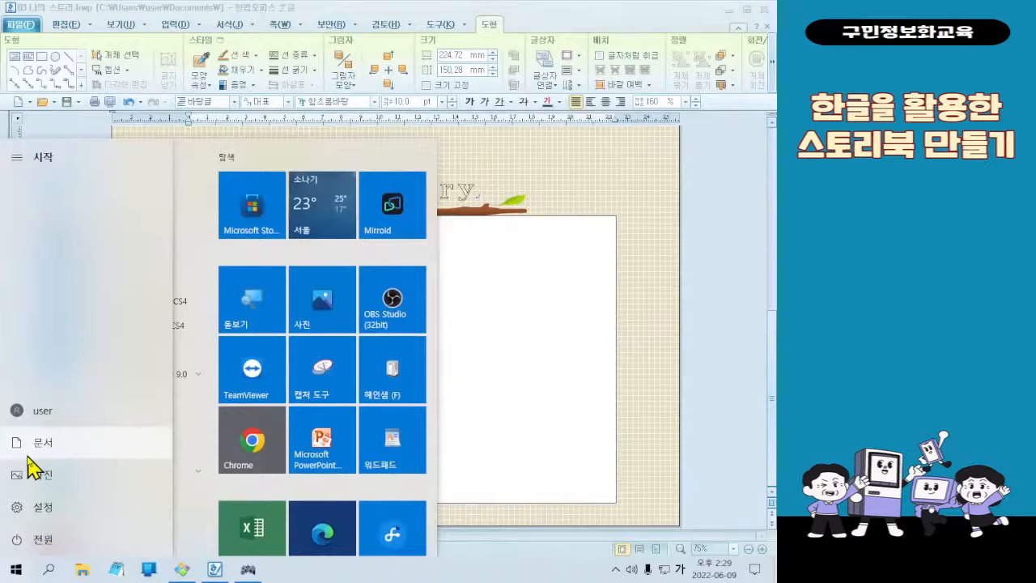
pyautogui.click(29, 454)
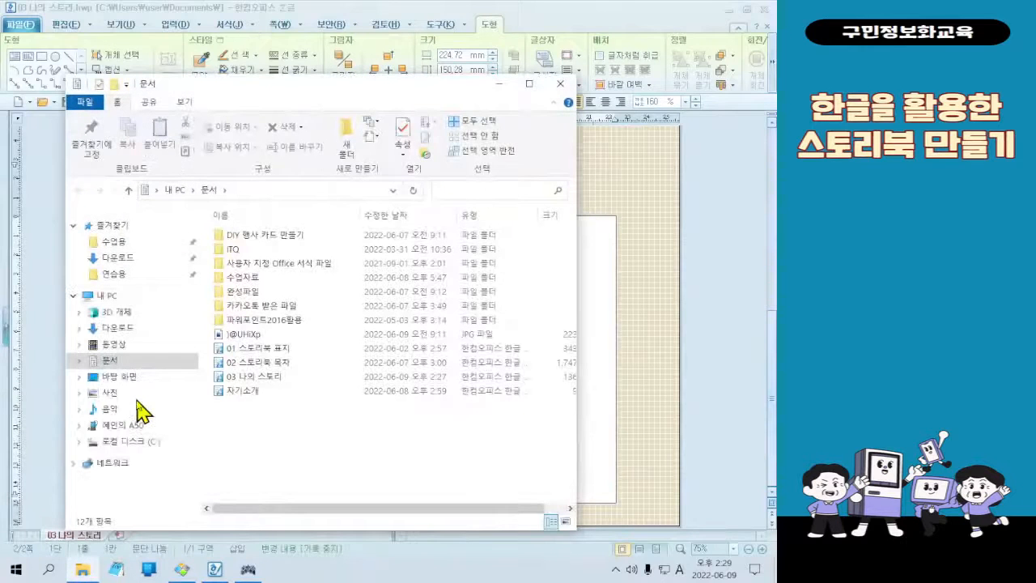
# Go to the 예제파일 folder on the desktop and open its 3회차 subfolder
pyautogui.click(130, 378)
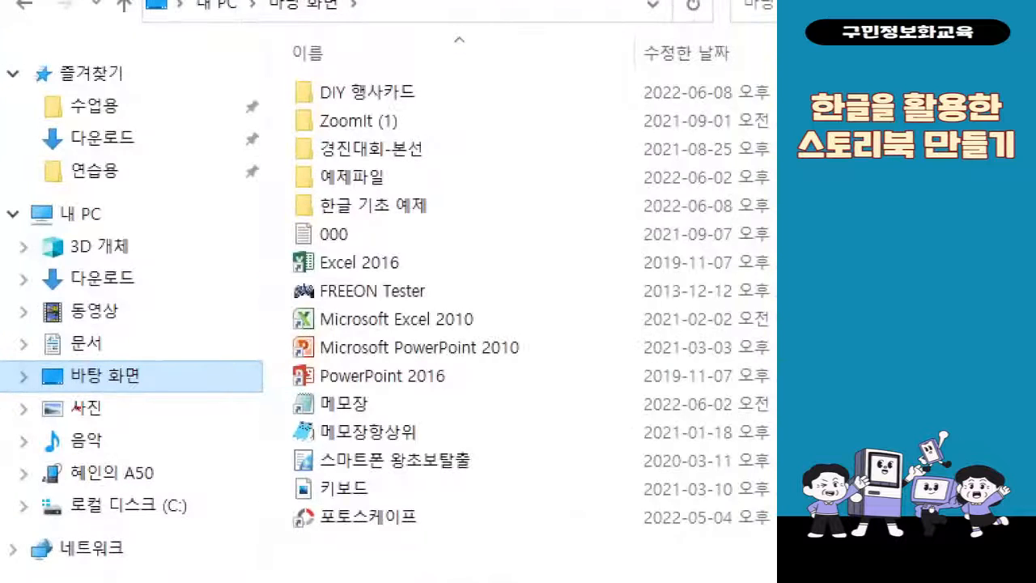
pyautogui.moveTo(18, 350)
pyautogui.mouseDown()
pyautogui.moveTo(115, 395)
pyautogui.moveTo(154, 397)
pyautogui.mouseUp()
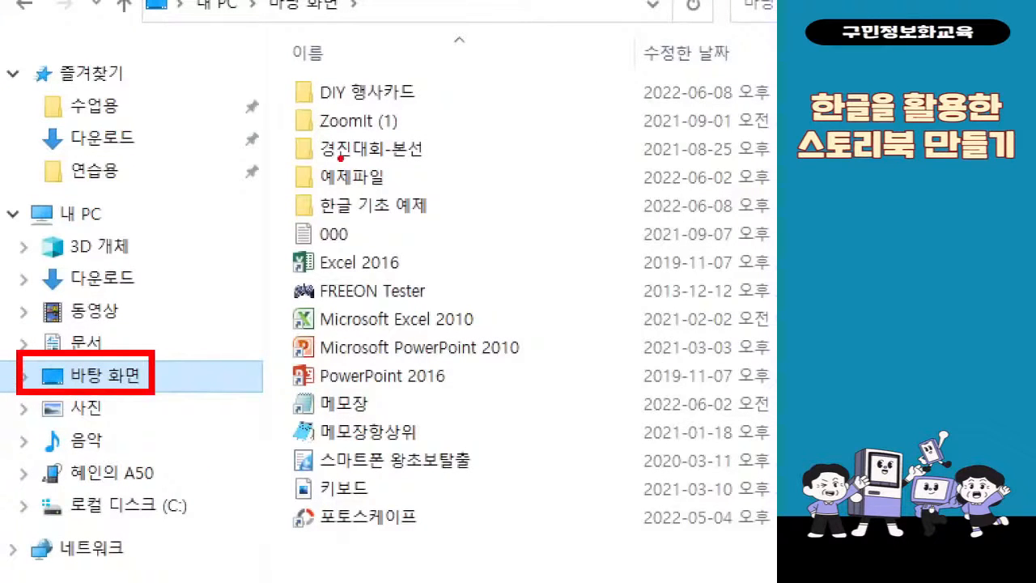
pyautogui.moveTo(288, 152); pyautogui.dragTo(407, 192)
pyautogui.moveTo(272, 196)
pyautogui.mouseDown()
pyautogui.moveTo(184, 303)
pyautogui.moveTo(145, 384)
pyautogui.mouseUp()
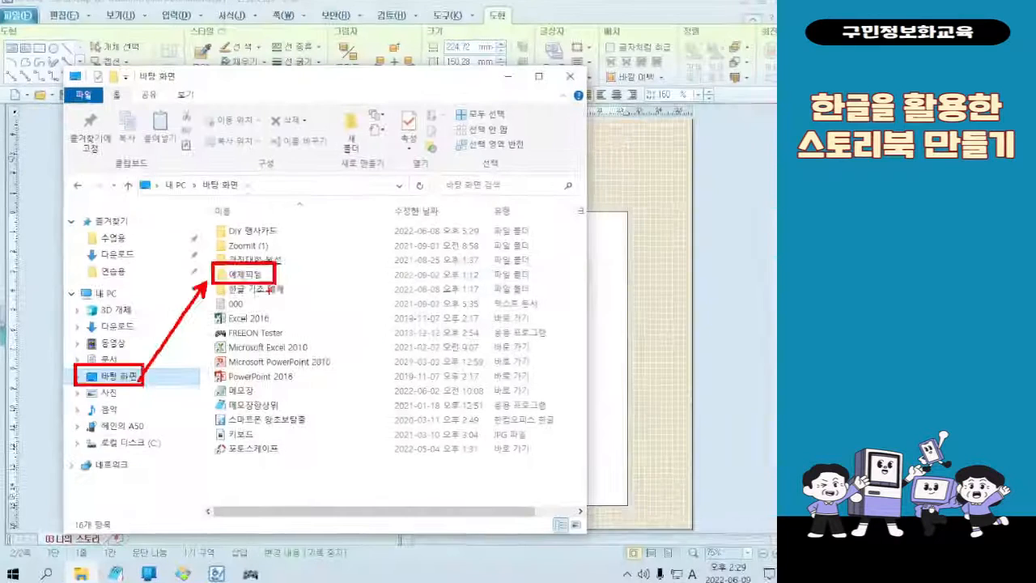
pyautogui.doubleClick(356, 178)
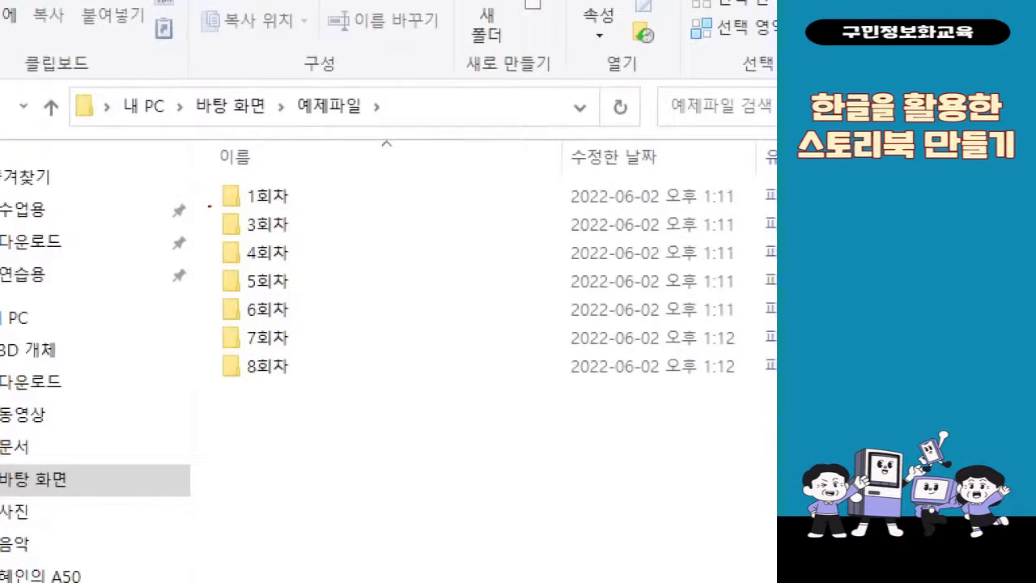
pyautogui.moveTo(209, 205); pyautogui.dragTo(301, 240)
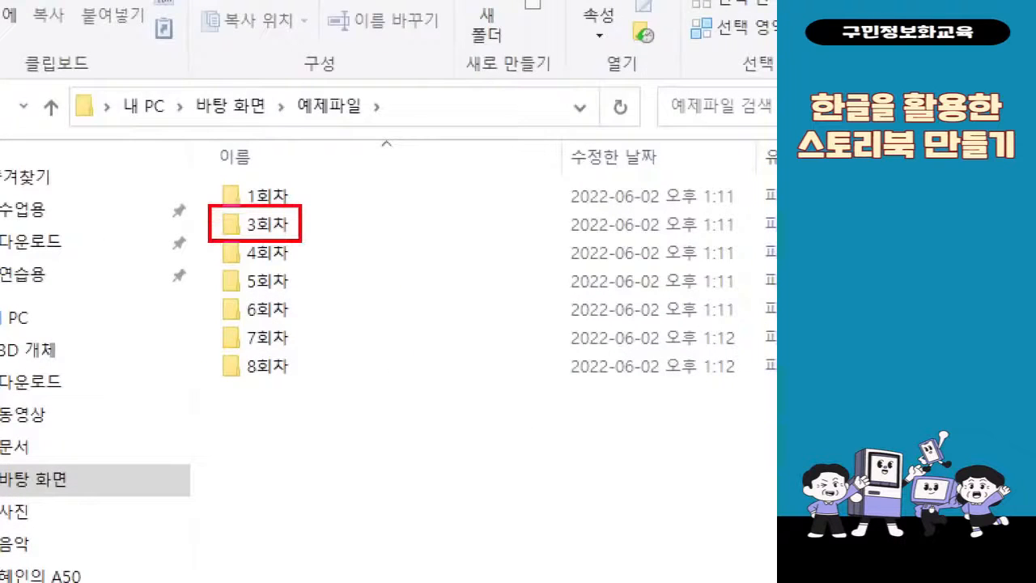
pyautogui.moveTo(263, 241)
pyautogui.mouseDown()
pyautogui.moveTo(213, 288)
pyautogui.moveTo(157, 449)
pyautogui.mouseUp()
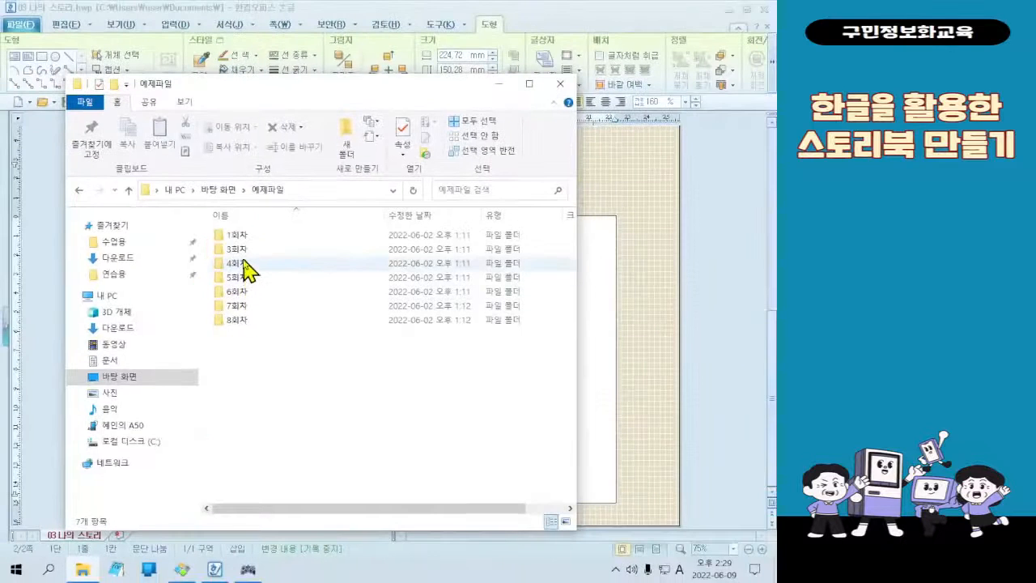
pyautogui.doubleClick(243, 253)
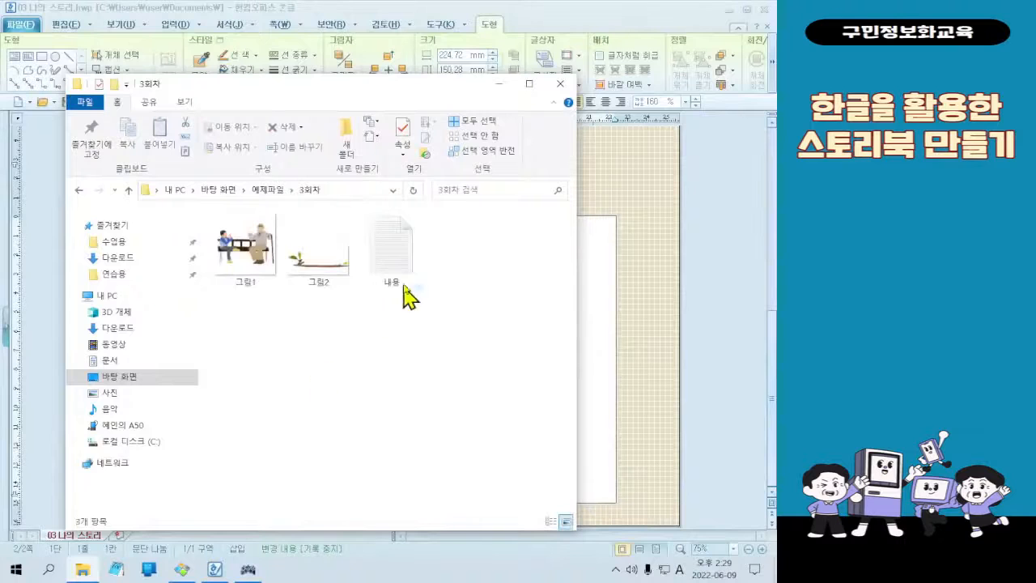
# Open the text file 내용 in Notepad and place the cursor in its text
pyautogui.click(409, 285)
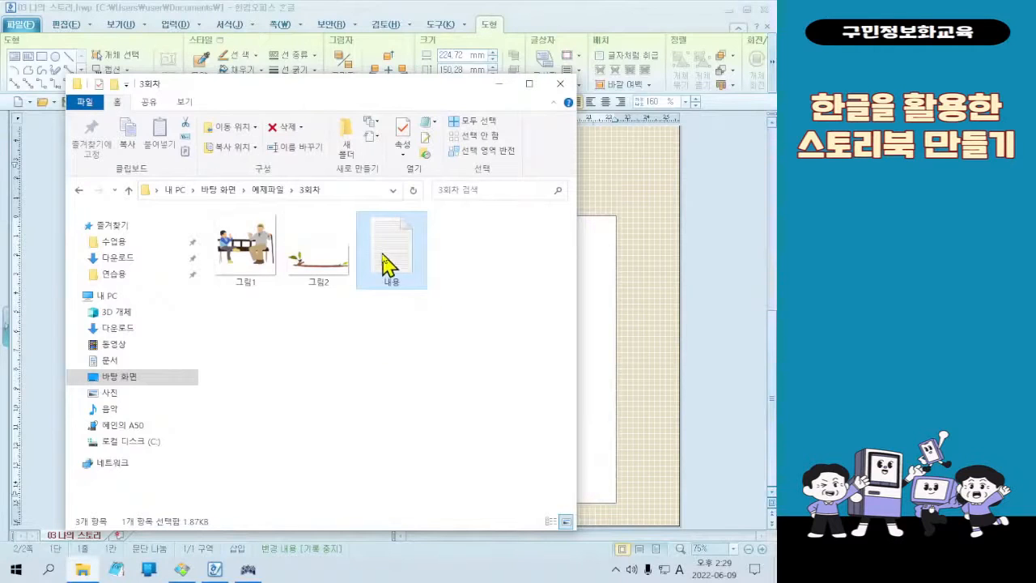
pyautogui.doubleClick(387, 263)
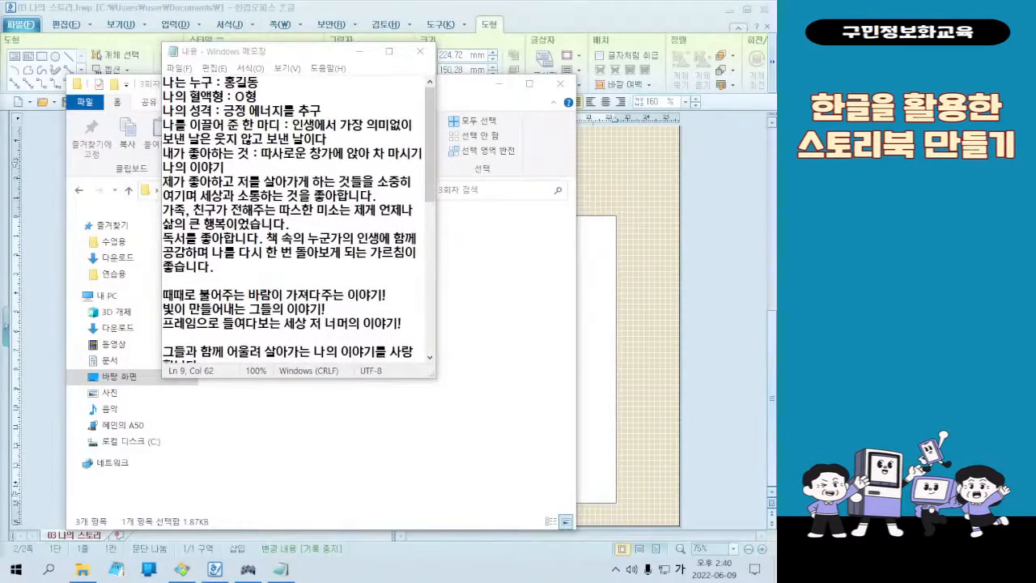
pyautogui.click(360, 294)
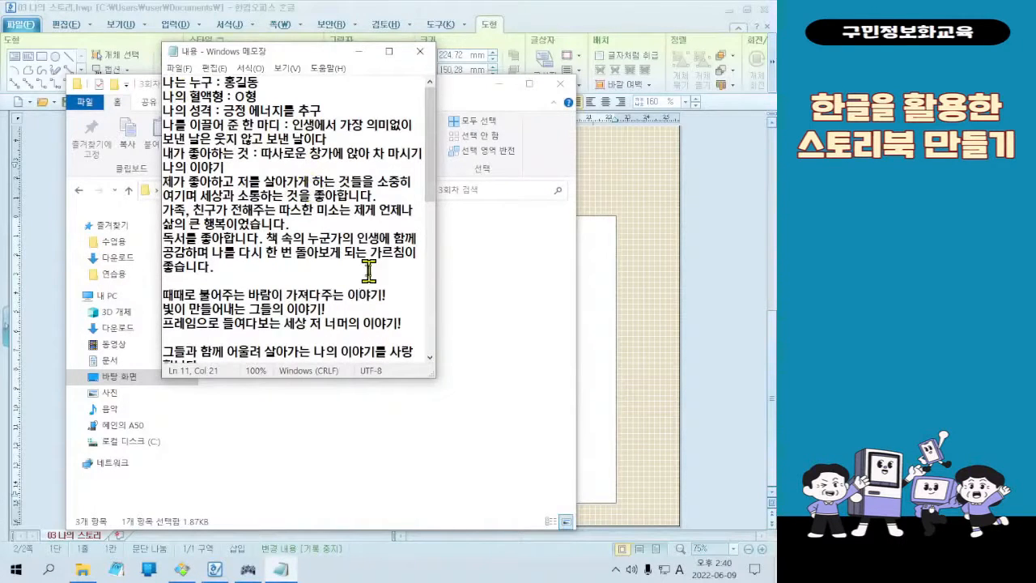
# Select the entire contents of the text file 내용 and copy them
pyautogui.scroll(-3, 368, 271)
pyautogui.scroll(3, 368, 267)
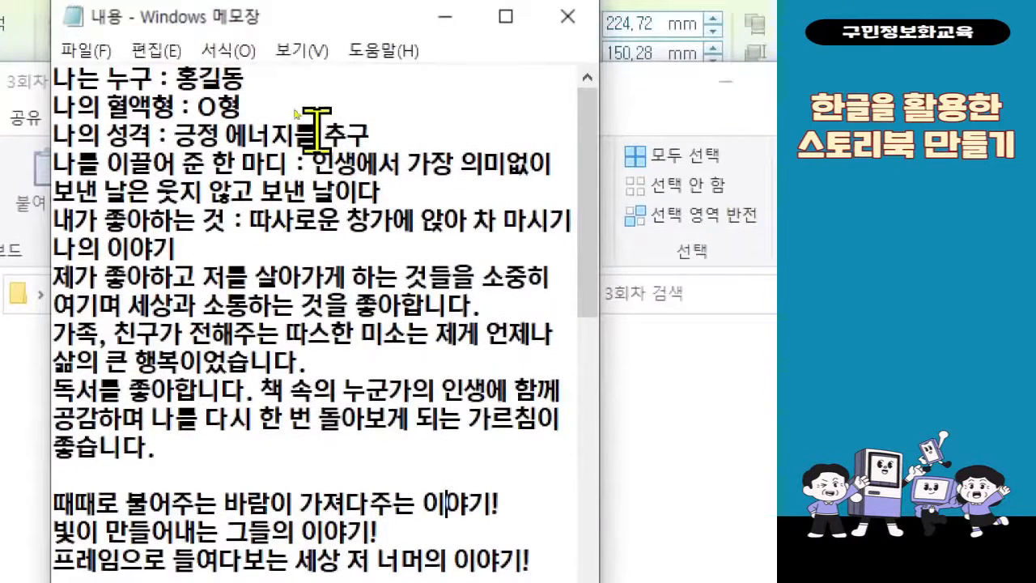
pyautogui.rightClick(318, 73)
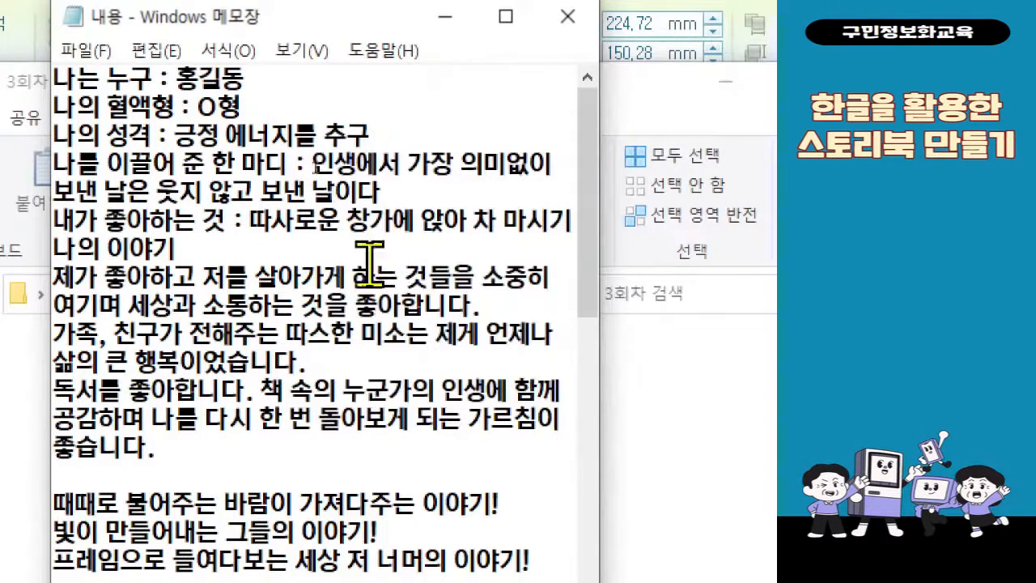
pyautogui.rightClick(361, 243)
pyautogui.click(473, 433)
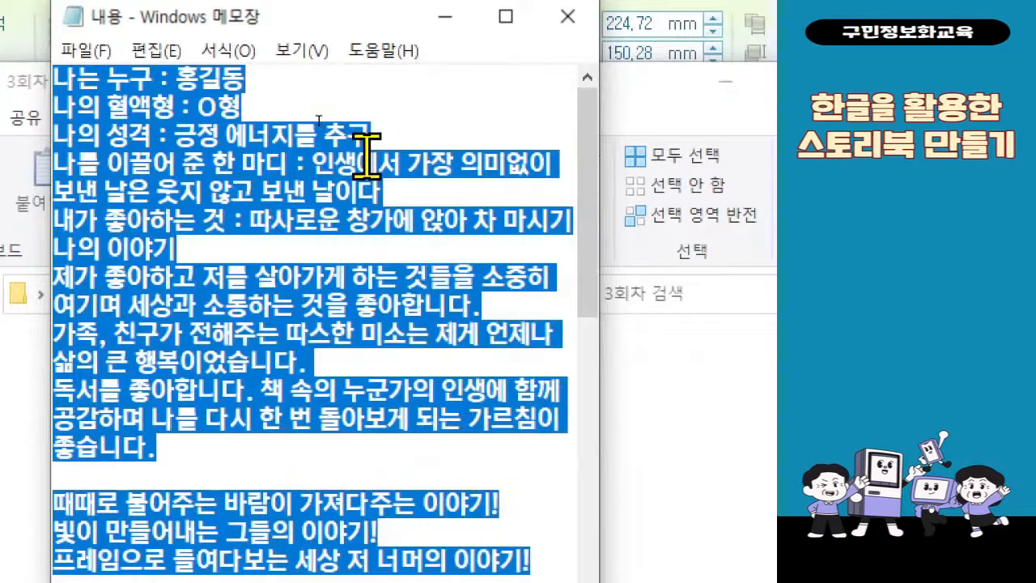
pyautogui.rightClick(191, 182)
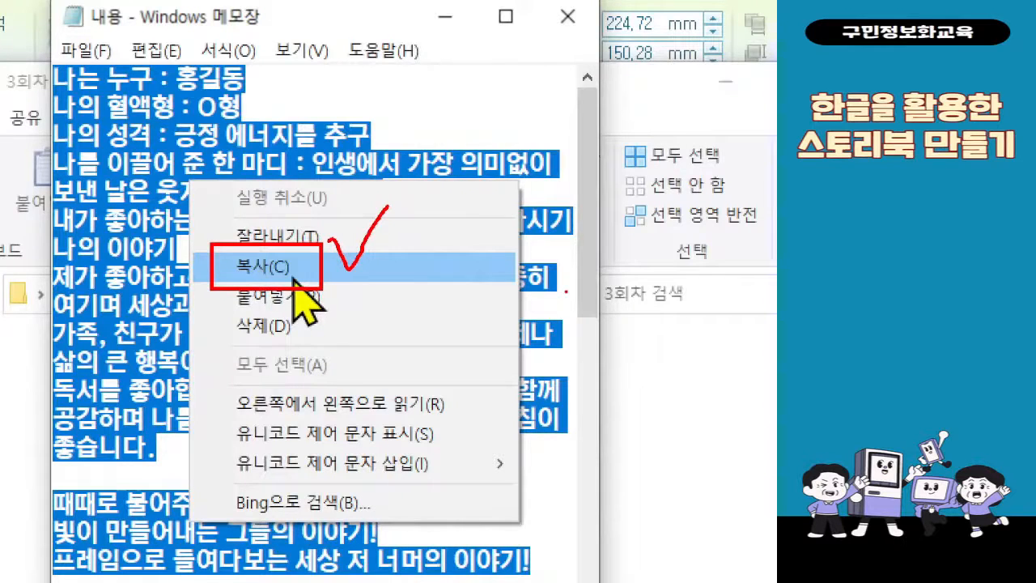
pyautogui.click(293, 276)
pyautogui.rightClick(296, 183)
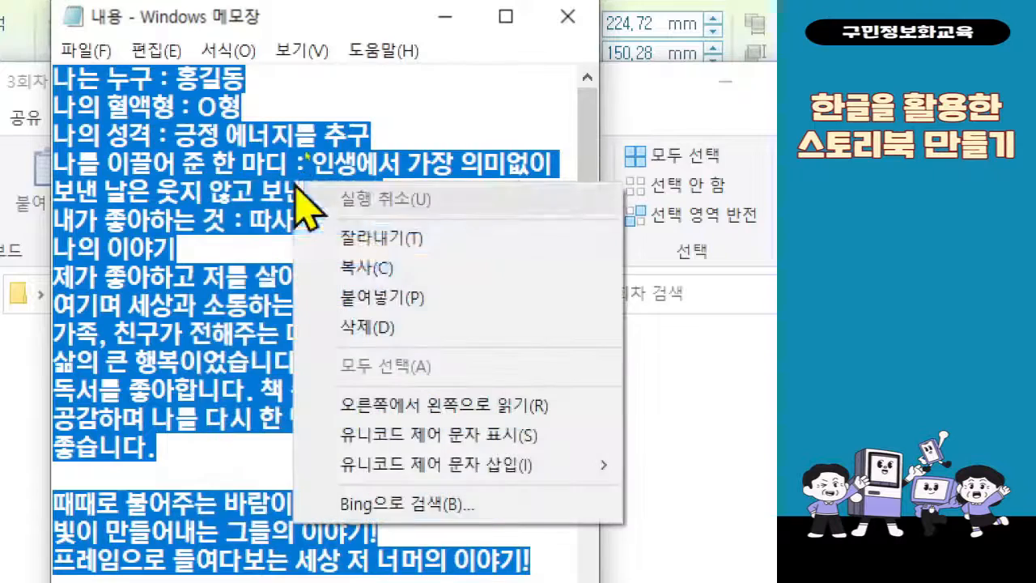
pyautogui.click(340, 267)
pyautogui.click(446, 17)
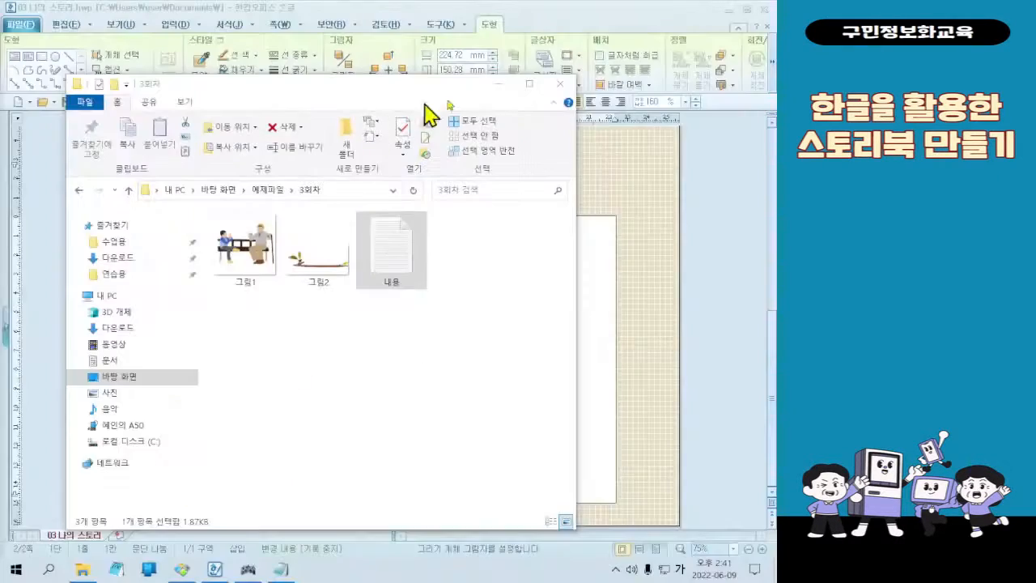
pyautogui.click(725, 142)
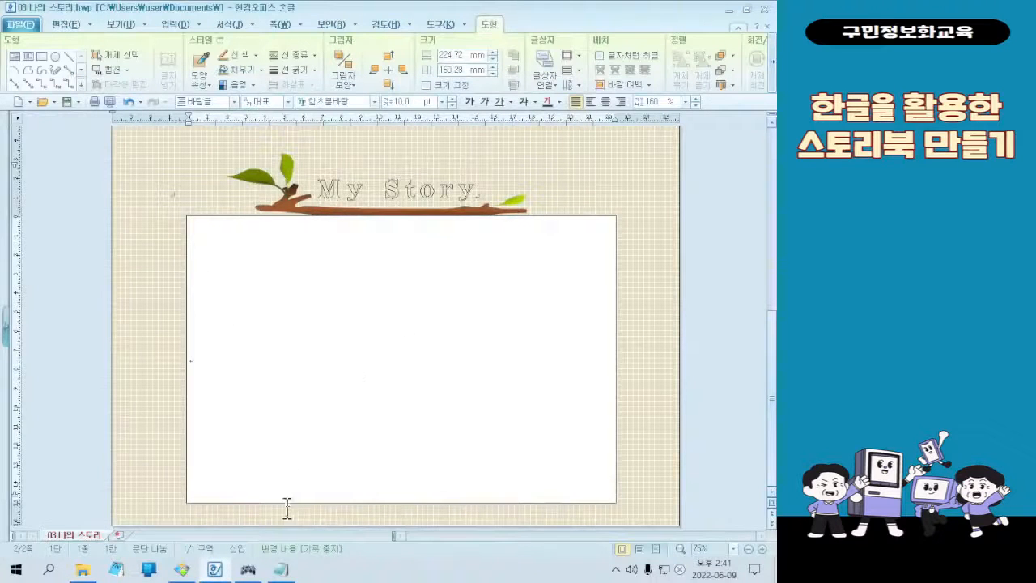
pyautogui.click(280, 569)
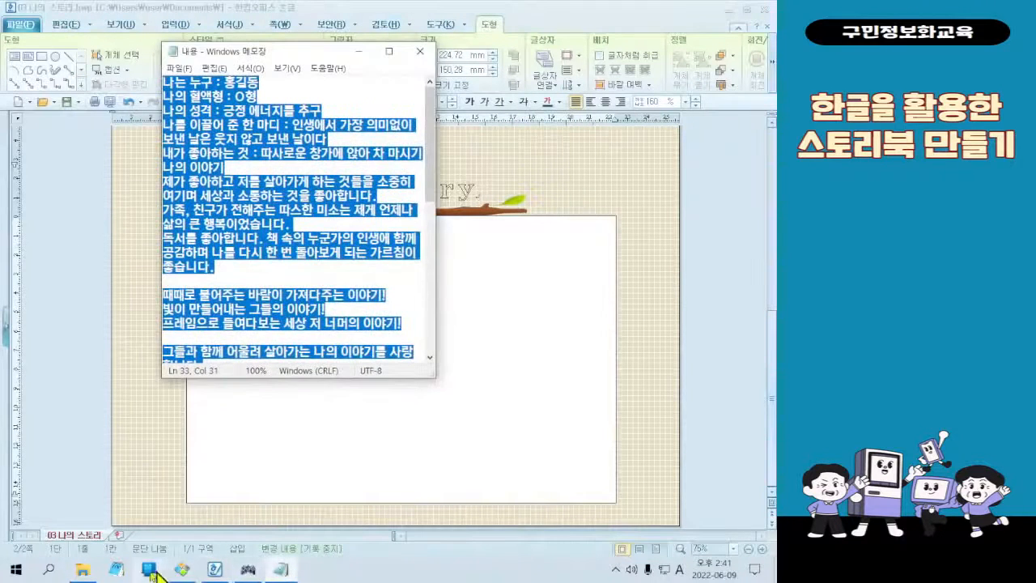
pyautogui.click(82, 569)
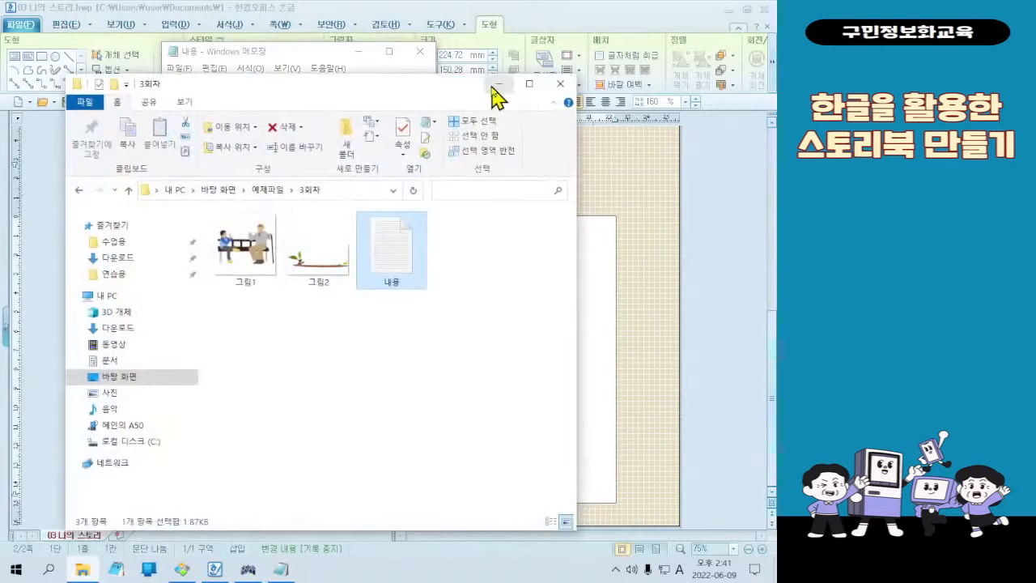
pyautogui.click(496, 84)
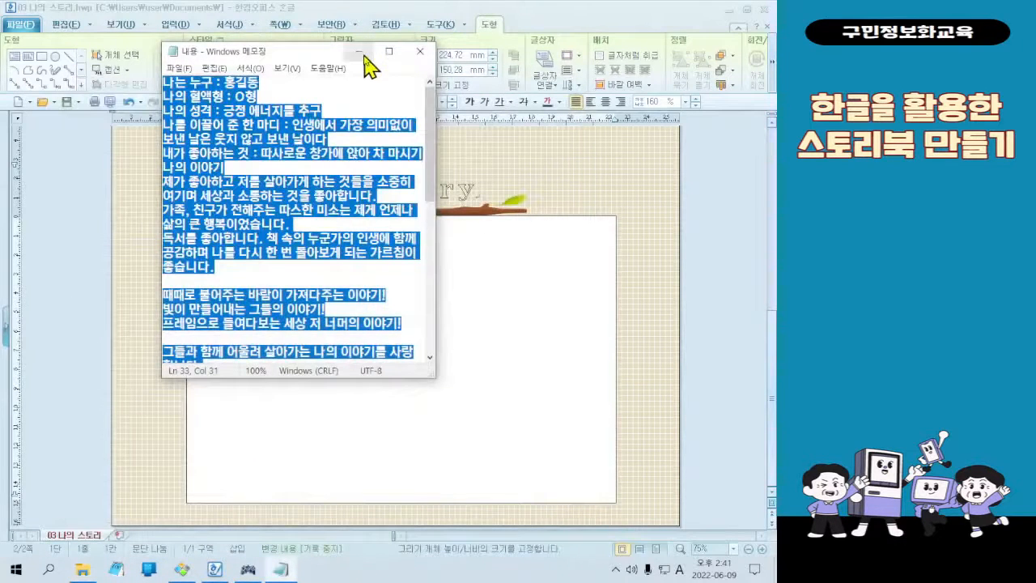
pyautogui.click(360, 52)
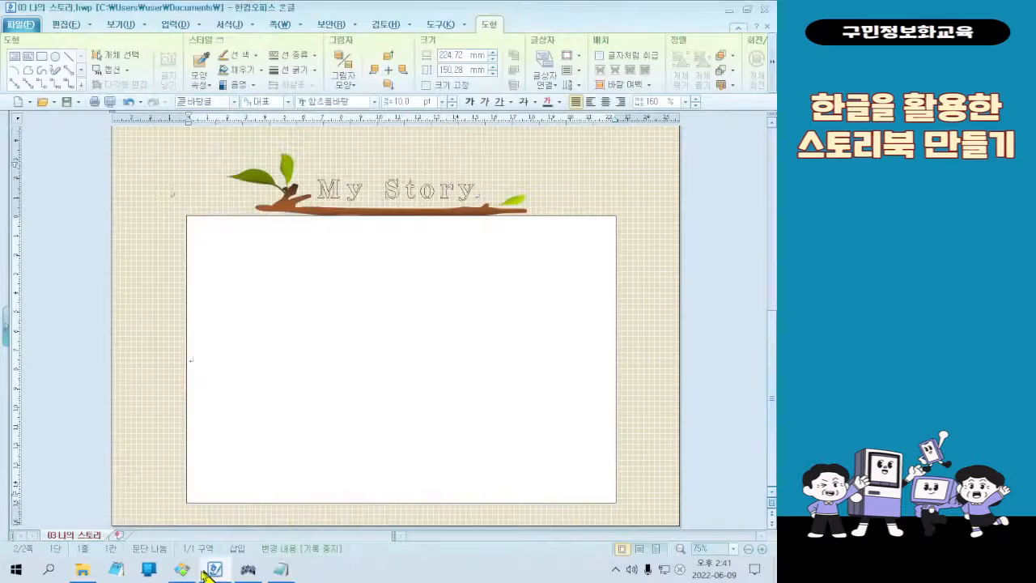
pyautogui.click(82, 568)
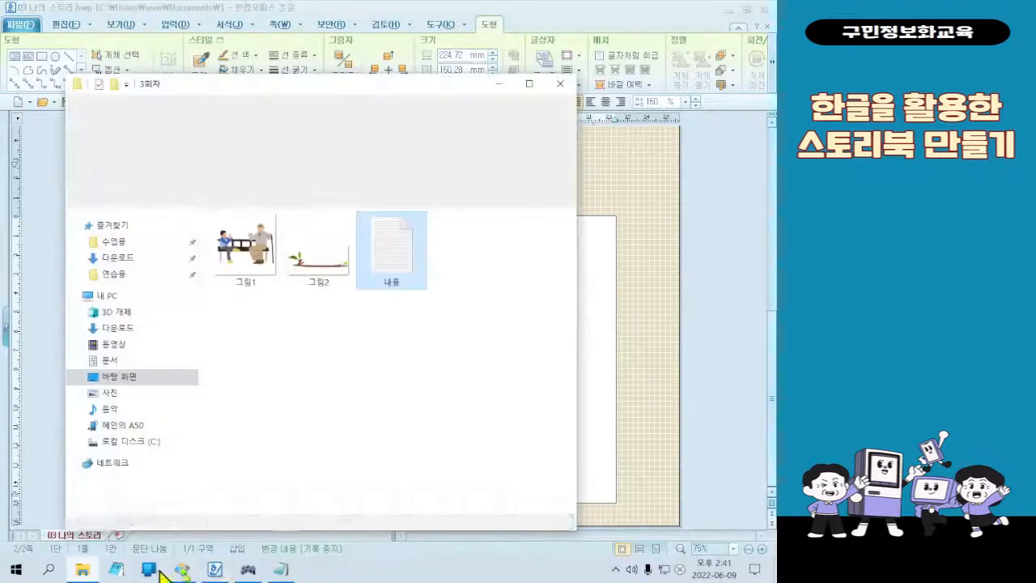
pyautogui.click(281, 569)
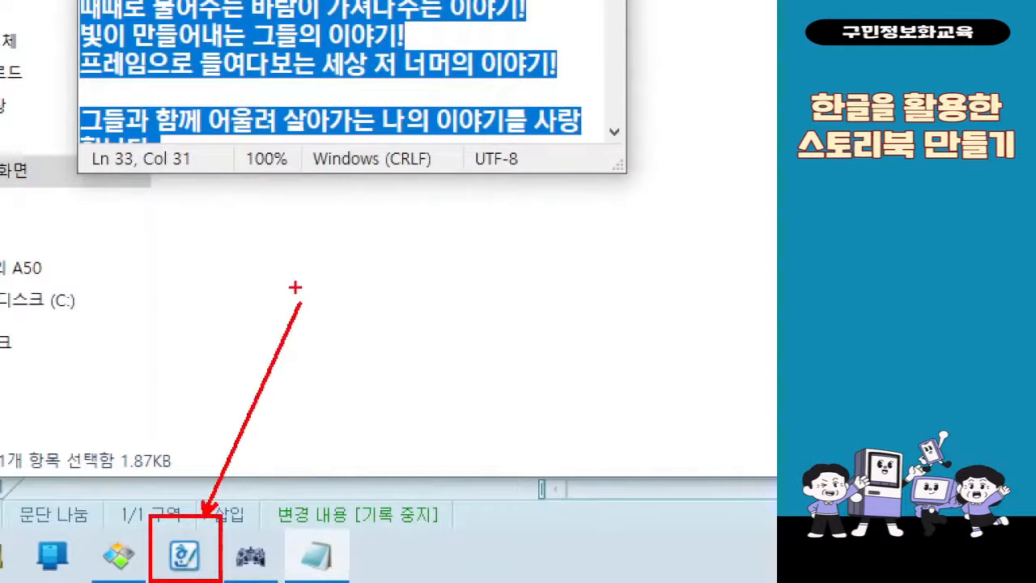
pyautogui.press('Escape')
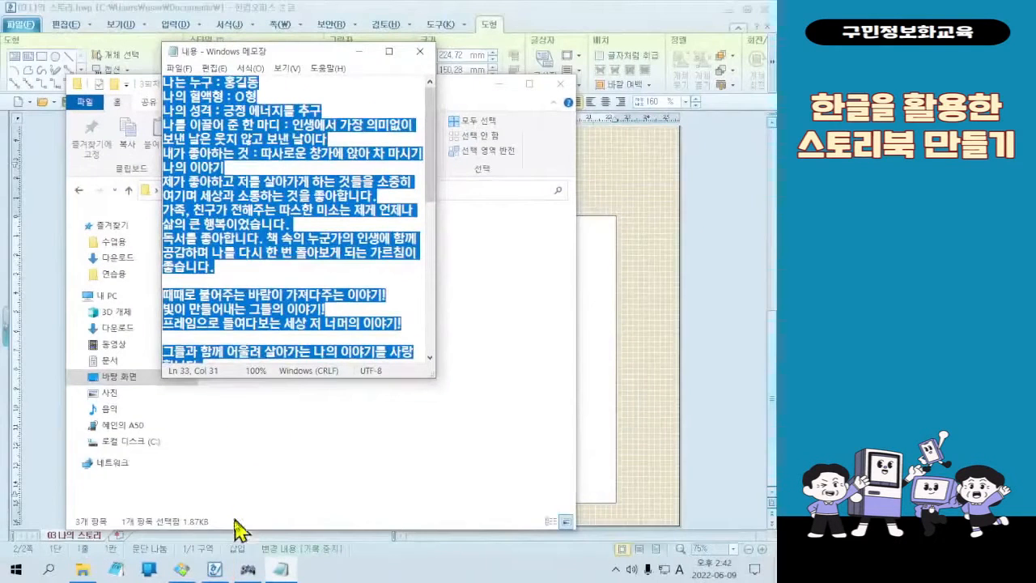
# Switch to the Hangul document 03 나의 스토리 and paste the copied text into the empty text box on the My Story page
pyautogui.click(215, 575)
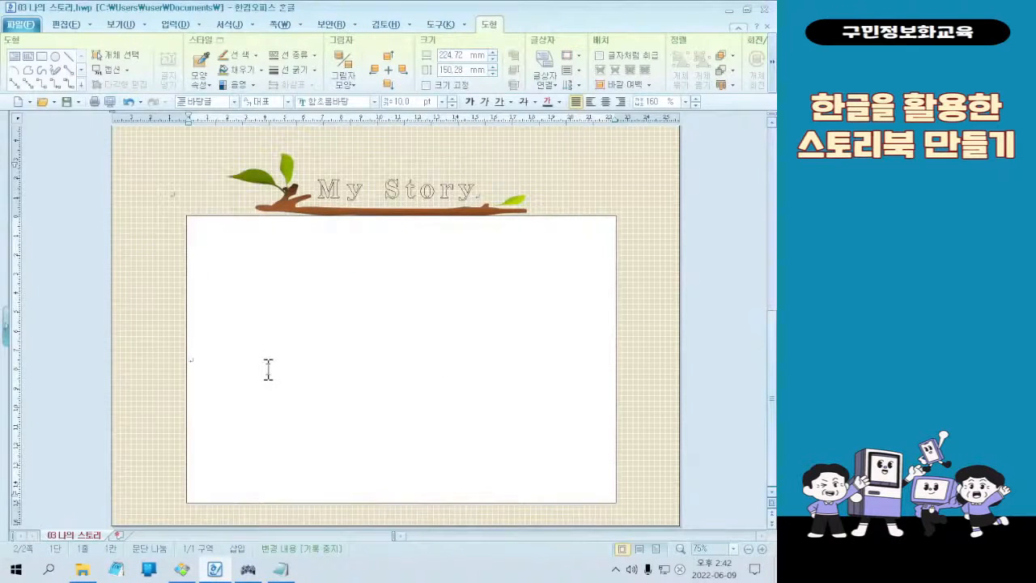
pyautogui.click(217, 360)
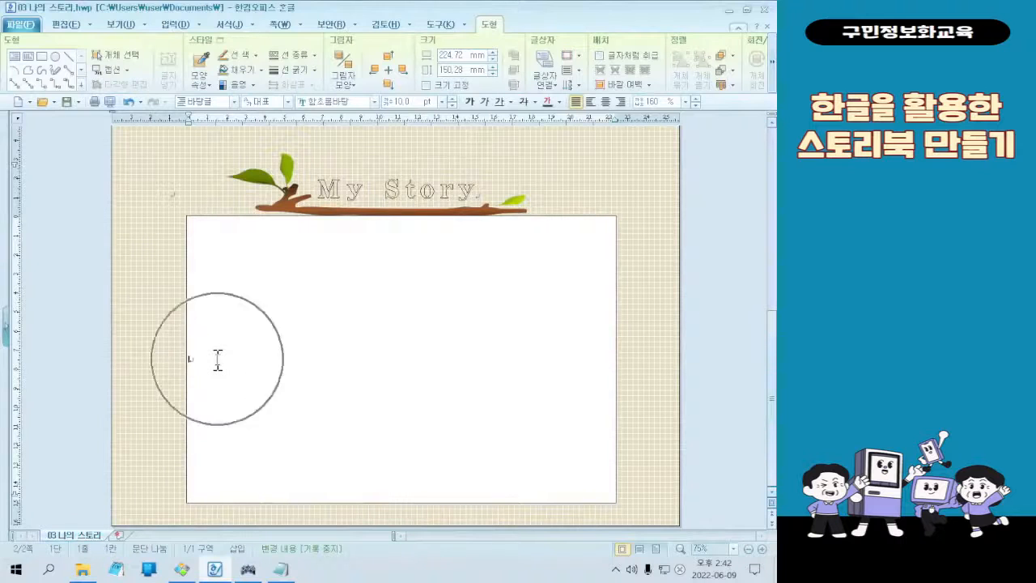
pyautogui.click(218, 361)
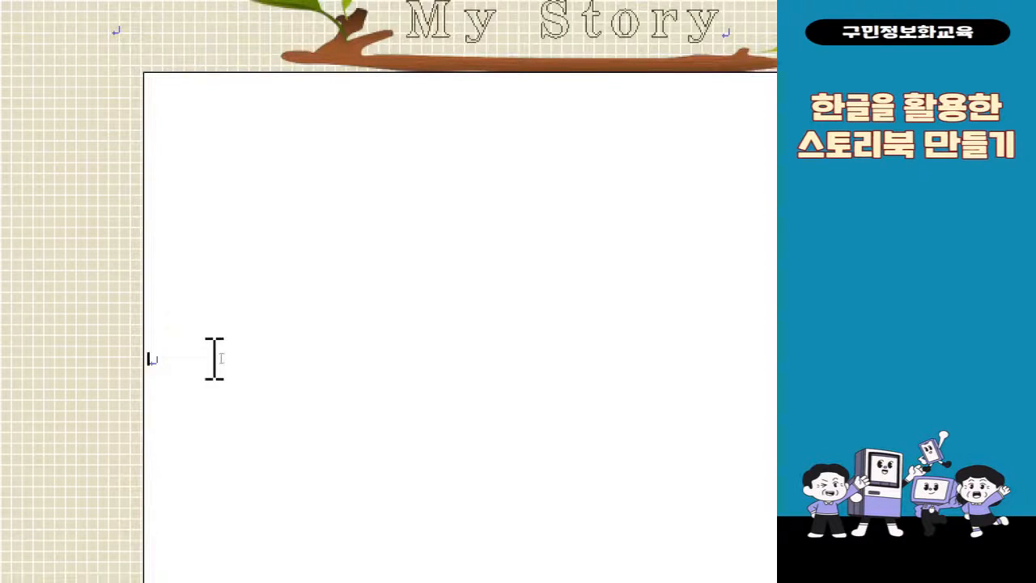
pyautogui.rightClick(215, 358)
pyautogui.rightClick(214, 360)
pyautogui.click(338, 334)
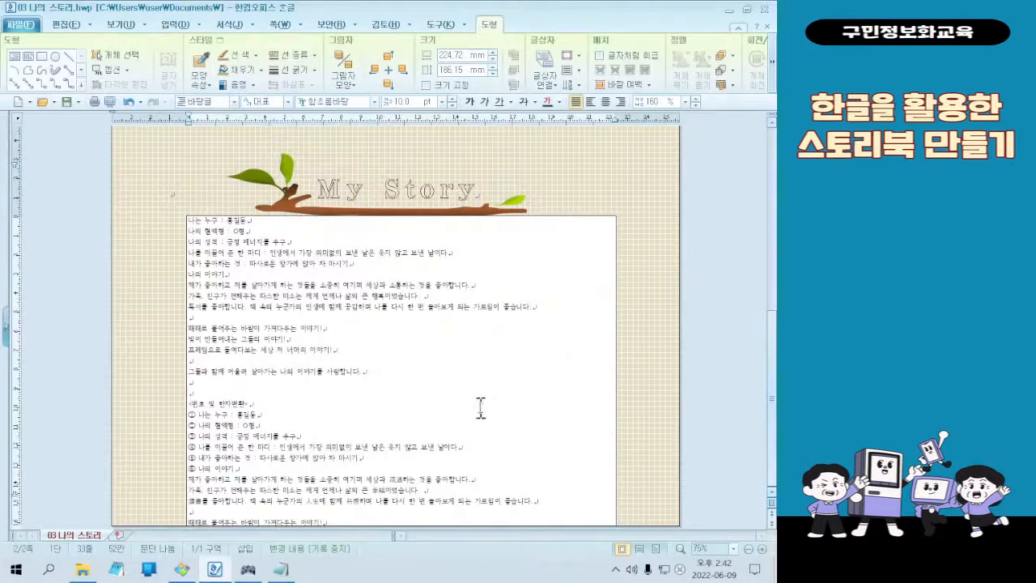
pyautogui.scroll(1, 503, 354)
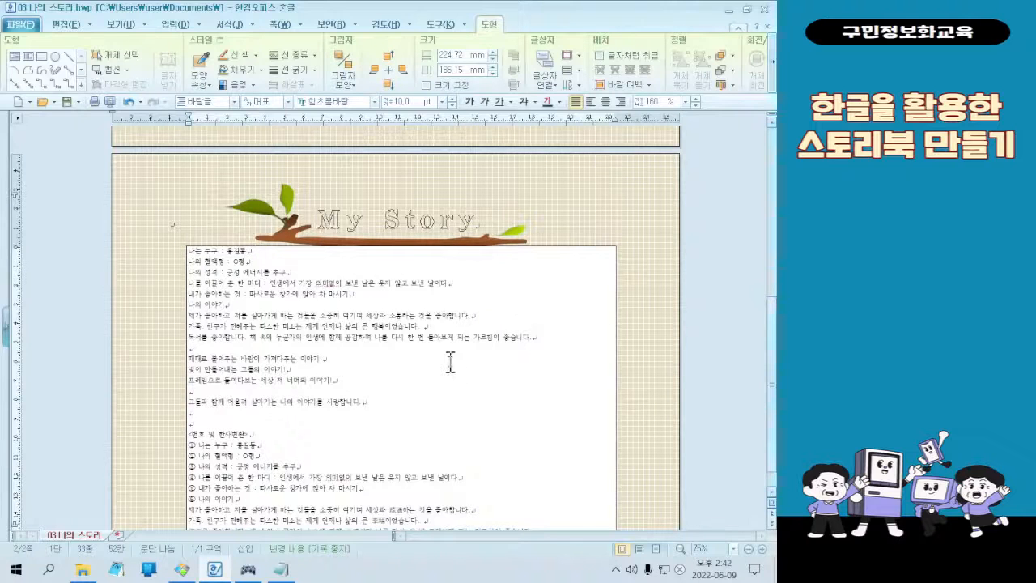
pyautogui.scroll(-1, 450, 362)
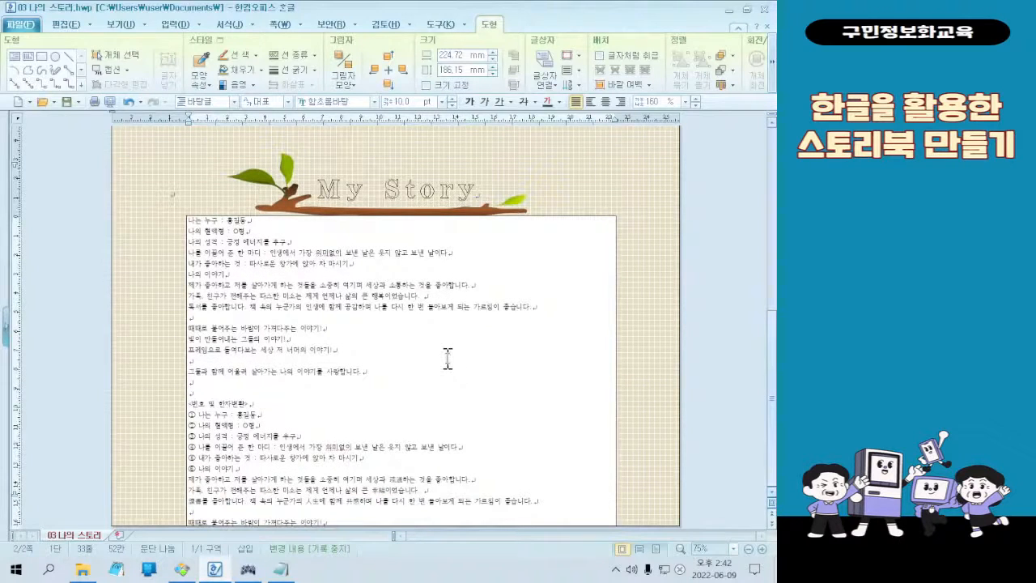
# Check the finished sample, then delete the repeated text from <번호 및 한자변환> through its line 때때로 불어주는 바람이 가져다주는 이야기!
pyautogui.click(194, 571)
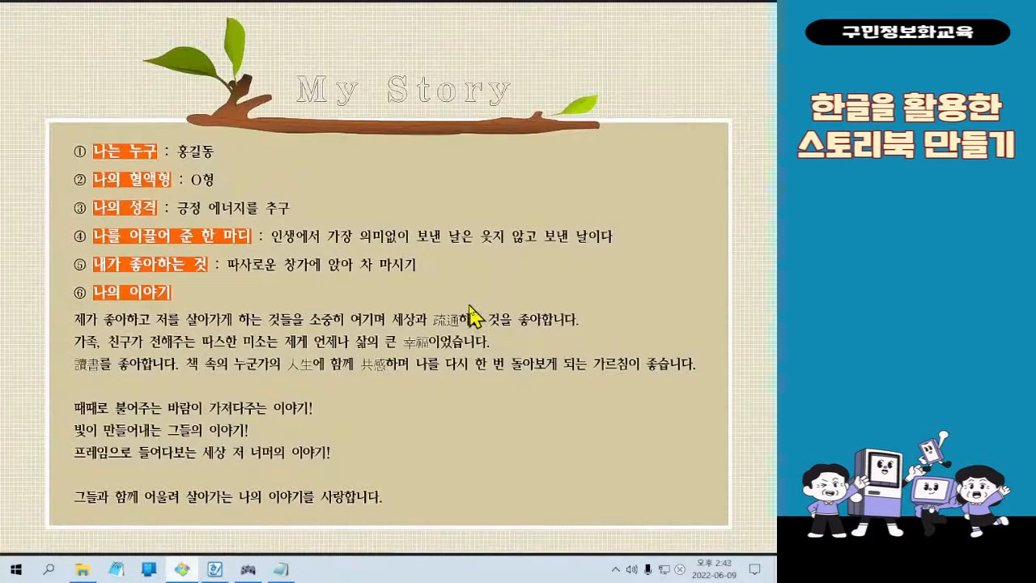
pyautogui.click(183, 570)
pyautogui.click(184, 571)
pyautogui.click(184, 570)
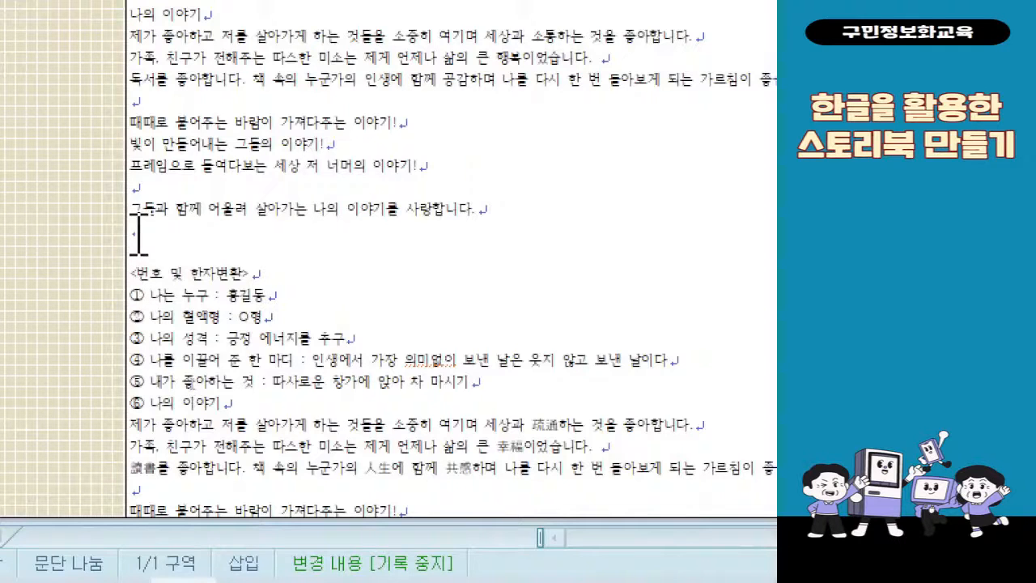
pyautogui.moveTo(189, 251); pyautogui.dragTo(500, 510)
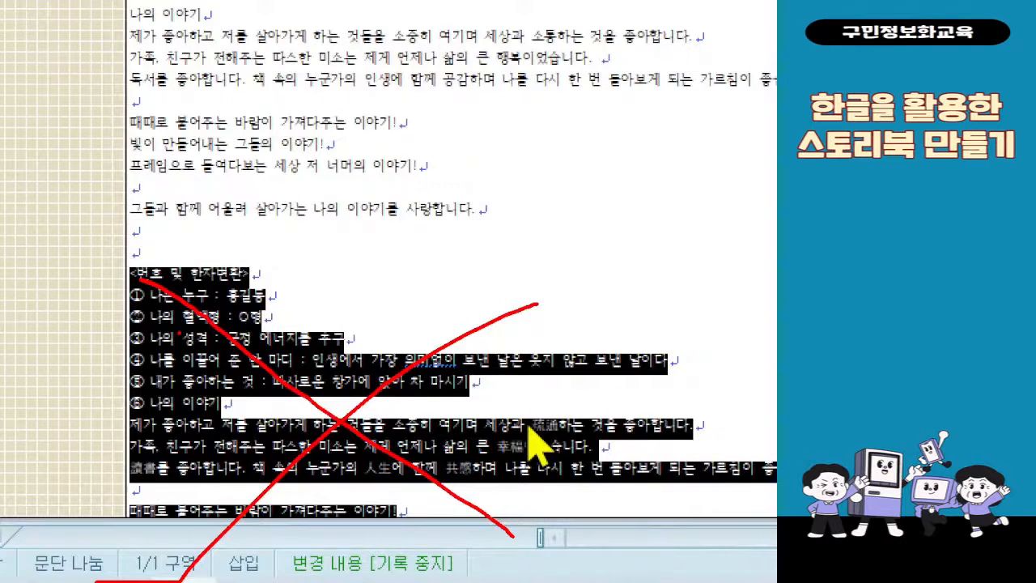
pyautogui.press('Escape')
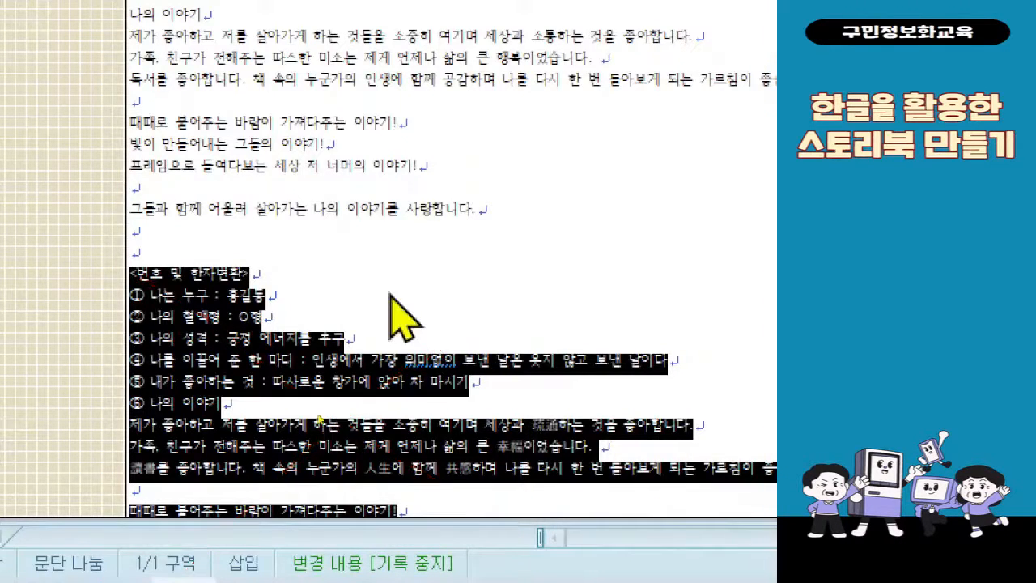
pyautogui.press('Delete')
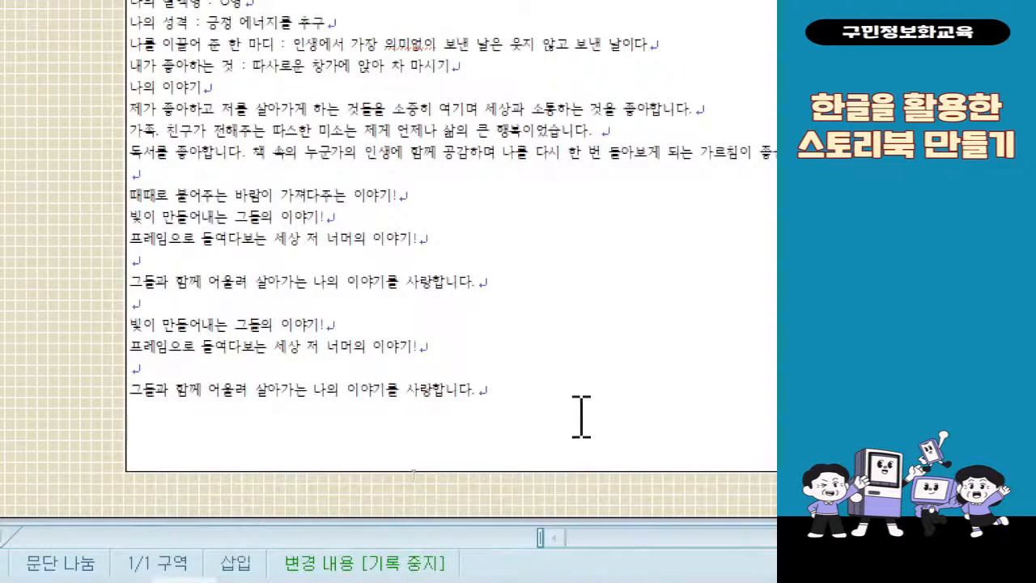
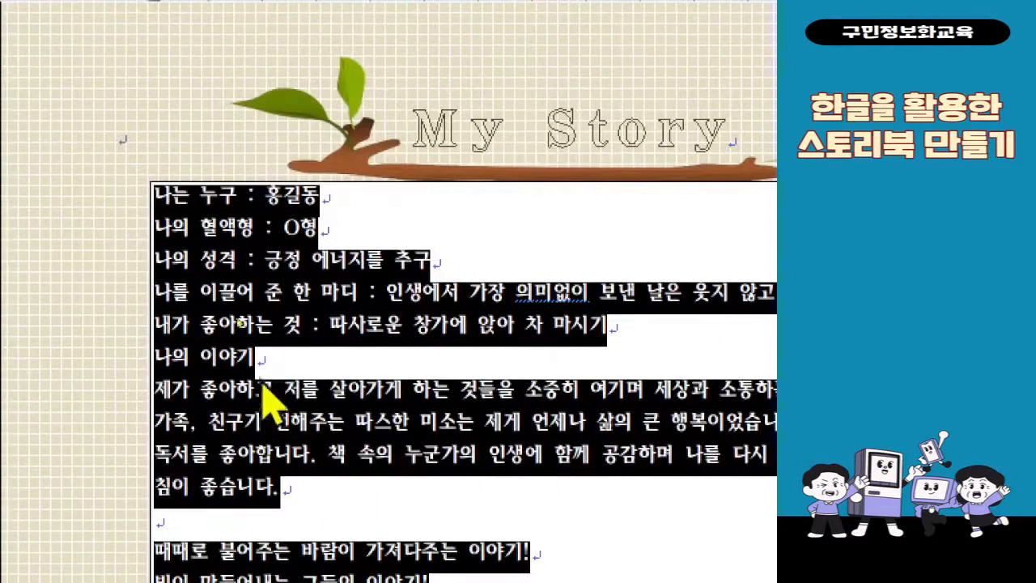
# Set the letter spacing (자간) of all the text in the My Story text box to -7%
pyautogui.rightClick(248, 395)
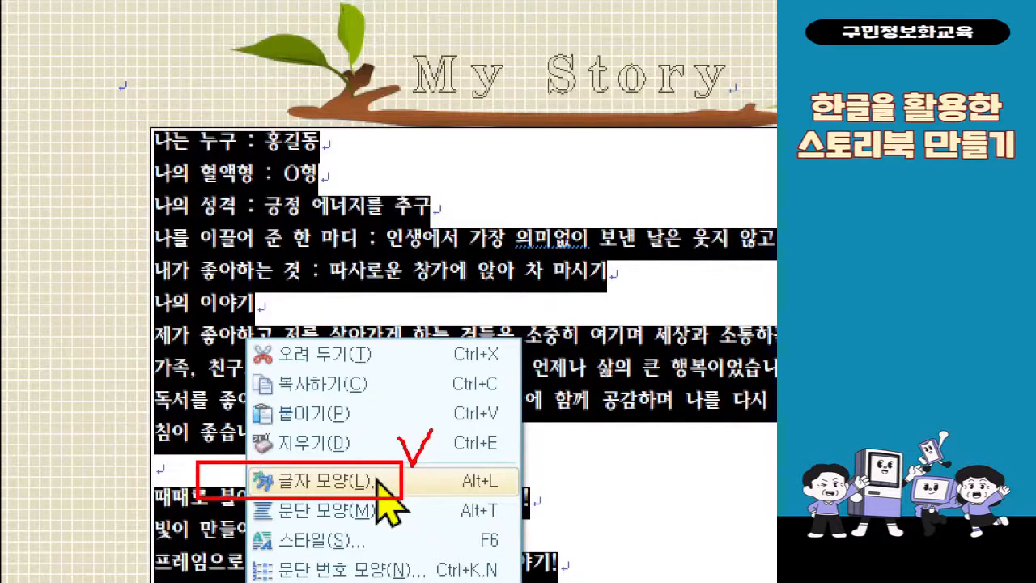
pyautogui.press('Escape')
pyautogui.rightClick(248, 376)
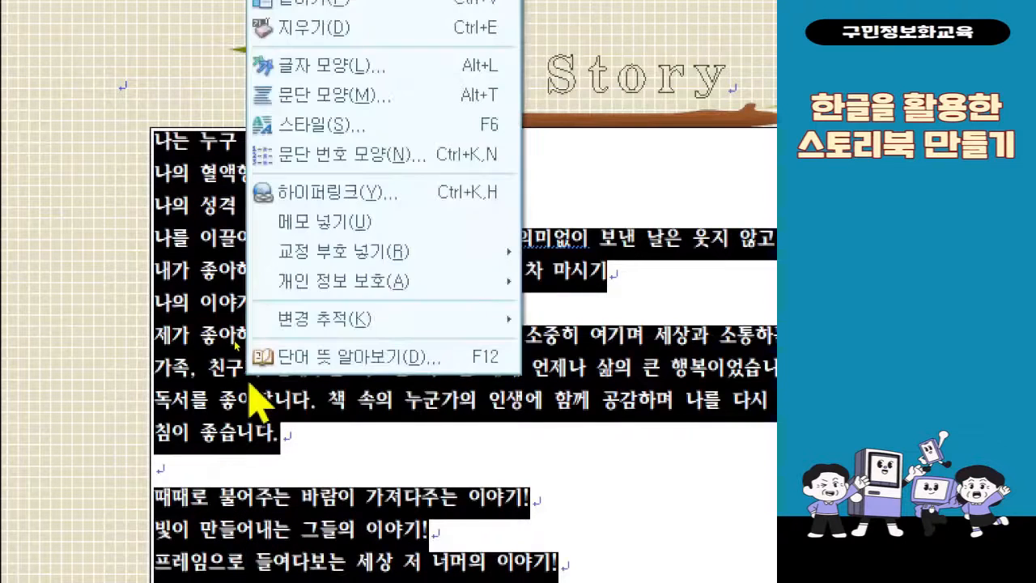
pyautogui.click(423, 66)
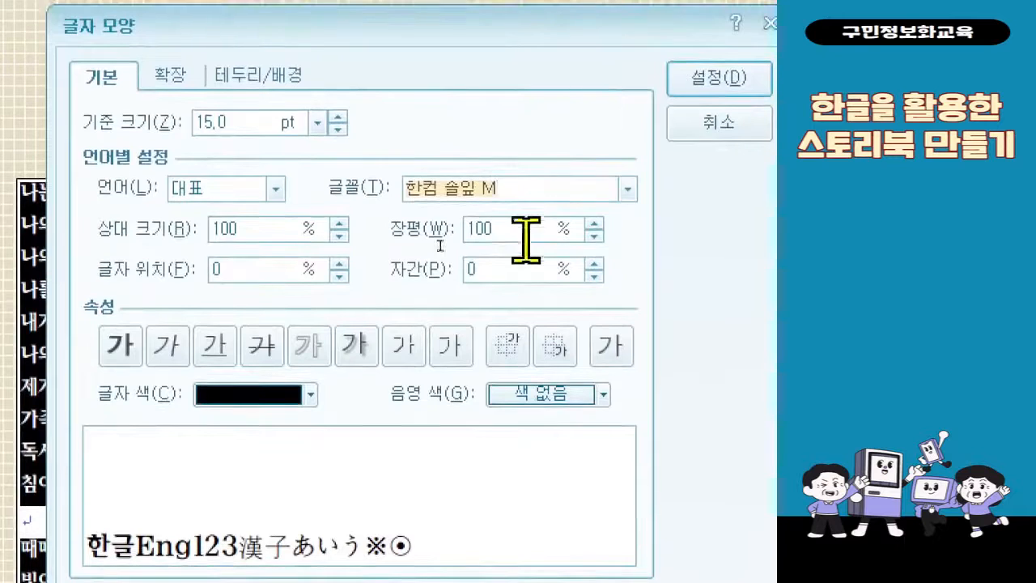
pyautogui.click(508, 274)
pyautogui.write('-7')
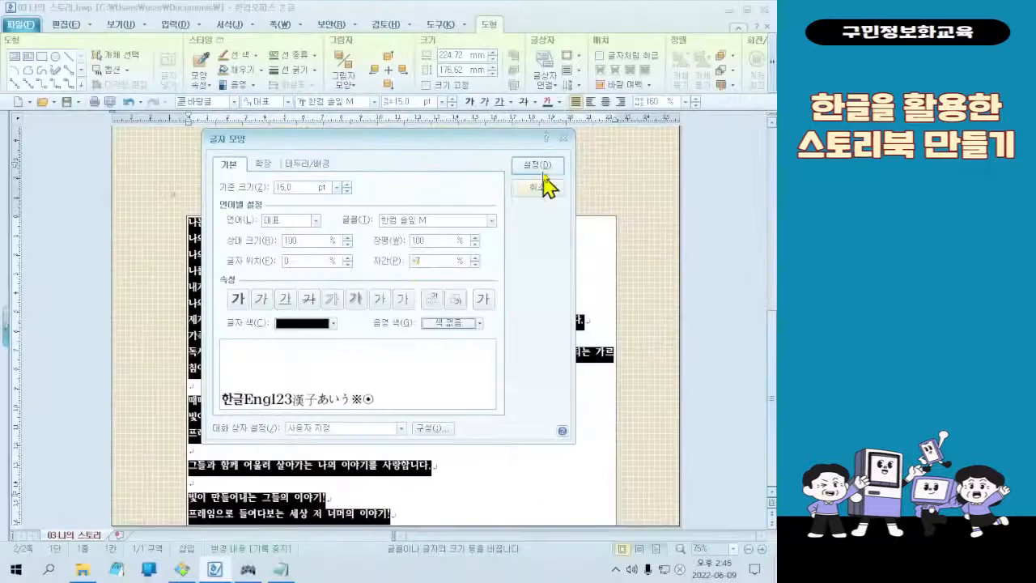
pyautogui.click(723, 75)
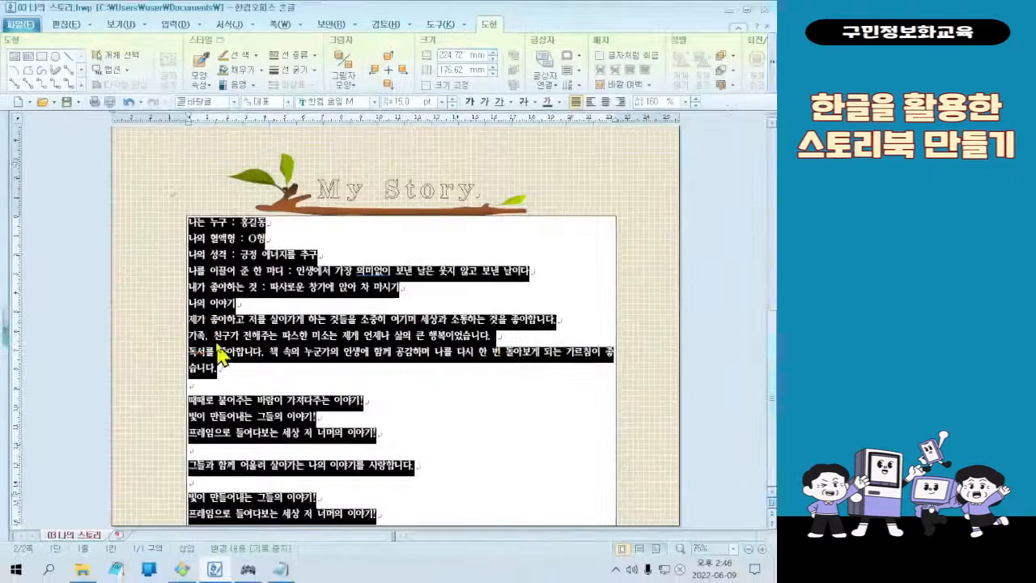
# Widen the text box on both sides to about 260 mm and deselect it
pyautogui.click(190, 334)
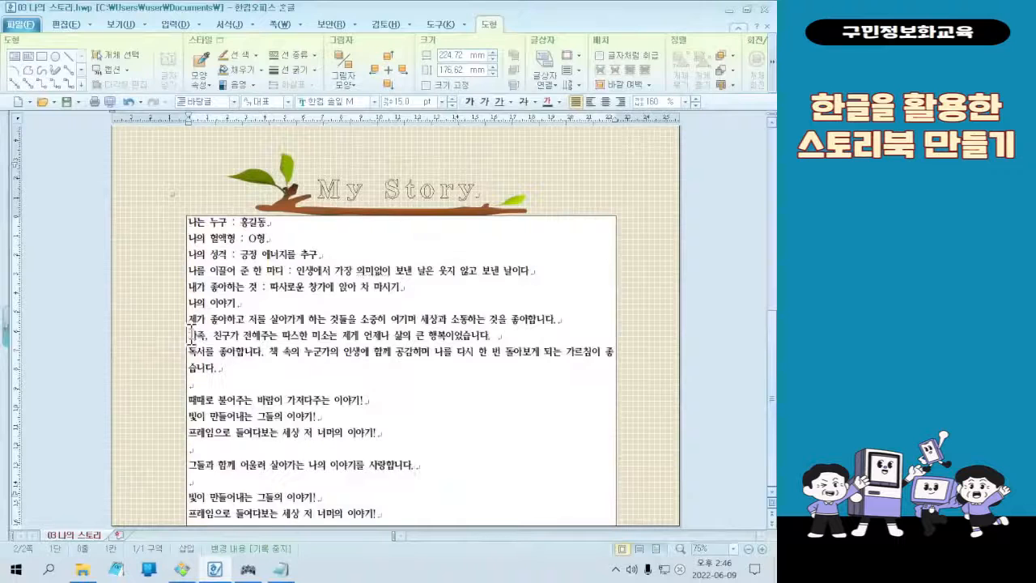
pyautogui.click(187, 334)
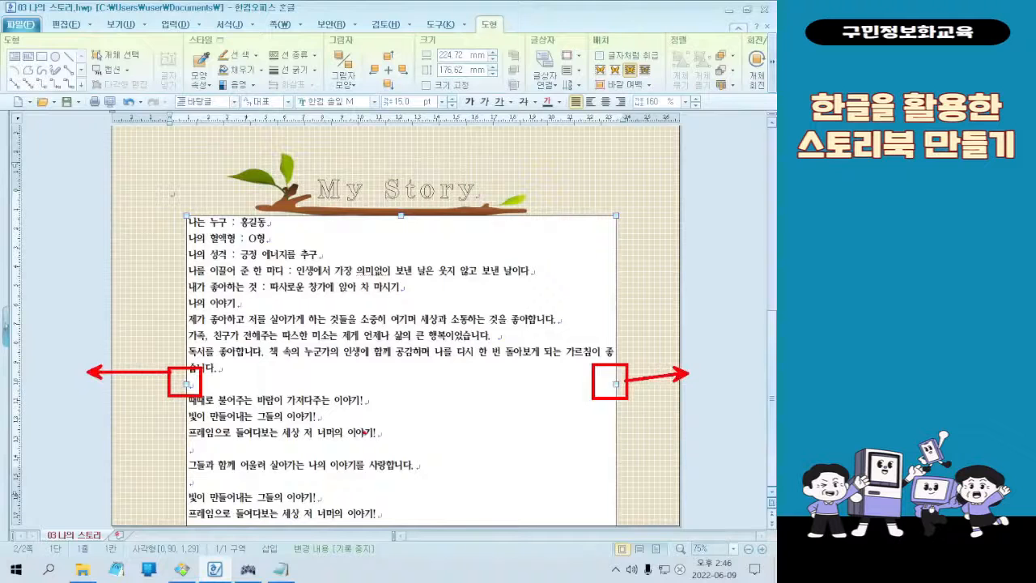
pyautogui.moveTo(187, 384); pyautogui.dragTo(148, 372)
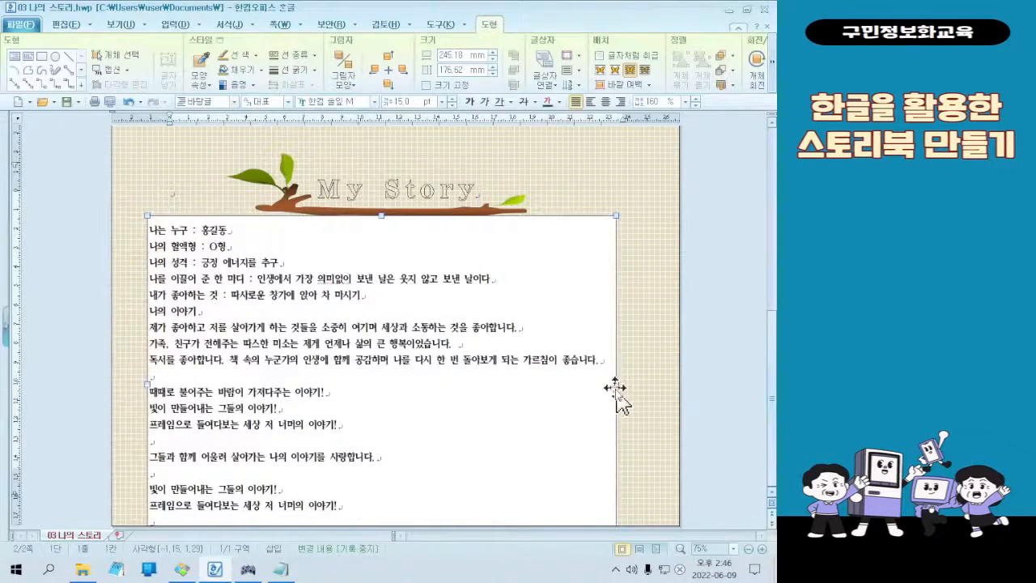
pyautogui.moveTo(614, 385); pyautogui.dragTo(644, 385)
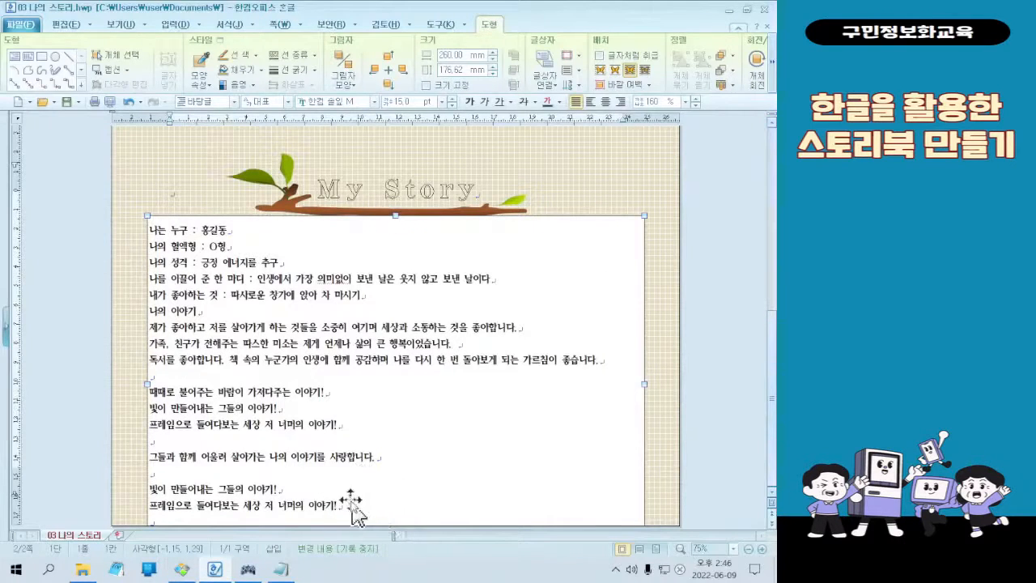
pyautogui.click(188, 173)
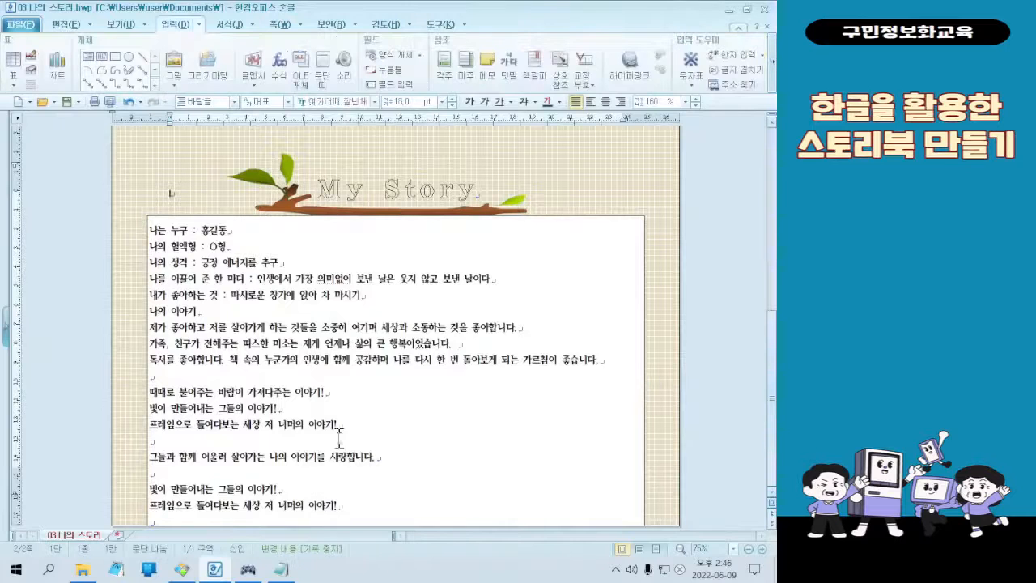
# Remove the blank line after the last 프레임으로 들여다보는 세상 저 너머의 이야기! so 그들과 함께 어울려 살아가는 나의 이야기를 사랑합니다. starts the following line
pyautogui.click(367, 505)
pyautogui.press('Delete')
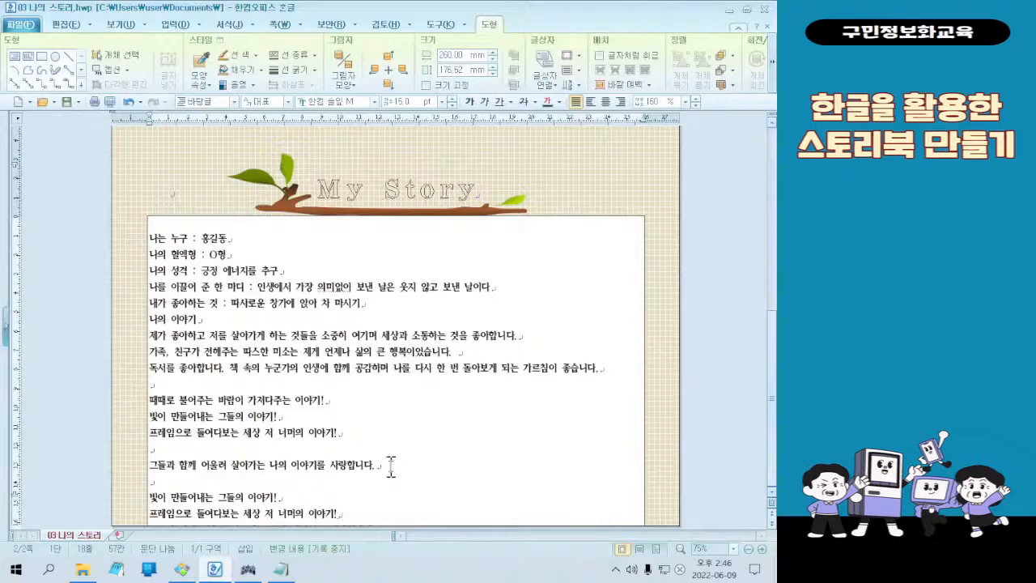
pyautogui.moveTo(329, 499)
pyautogui.mouseDown()
pyautogui.moveTo(319, 550)
pyautogui.moveTo(317, 502)
pyautogui.mouseUp()
pyautogui.click(348, 513)
pyautogui.write('그들과 함께 어울러 살아가는 나의 이야기를 사랑합니다.')
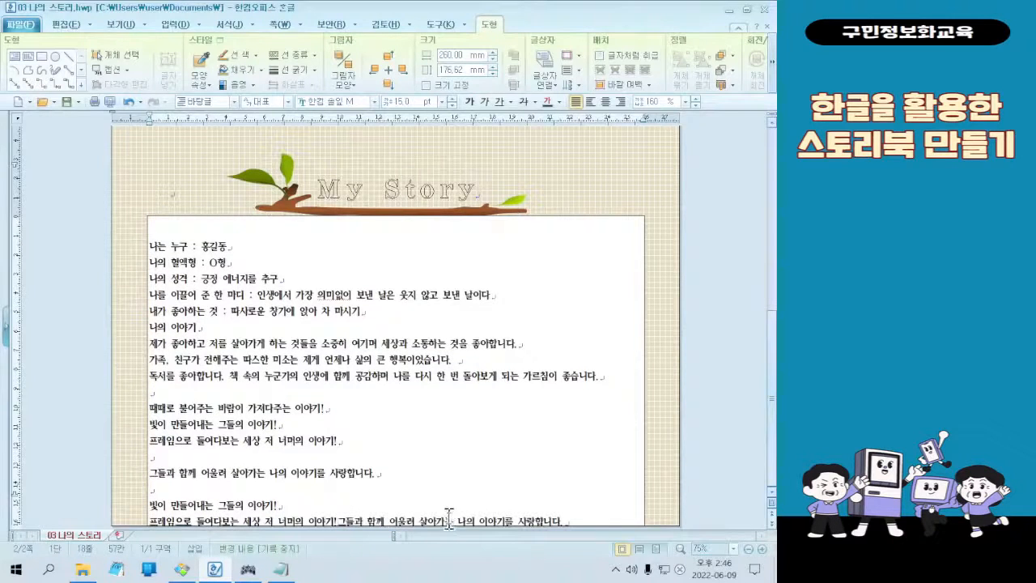
pyautogui.hotkey('ctrl', 'z')
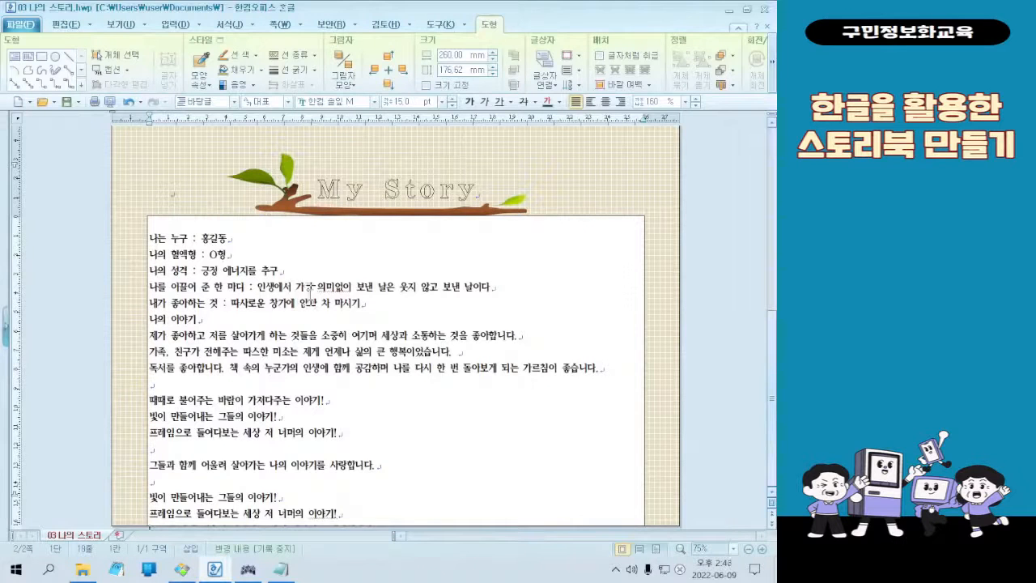
# Move the text box up the page, over the lower part of the branch picture and title
pyautogui.click(204, 217)
pyautogui.moveTo(204, 196); pyautogui.dragTo(204, 192)
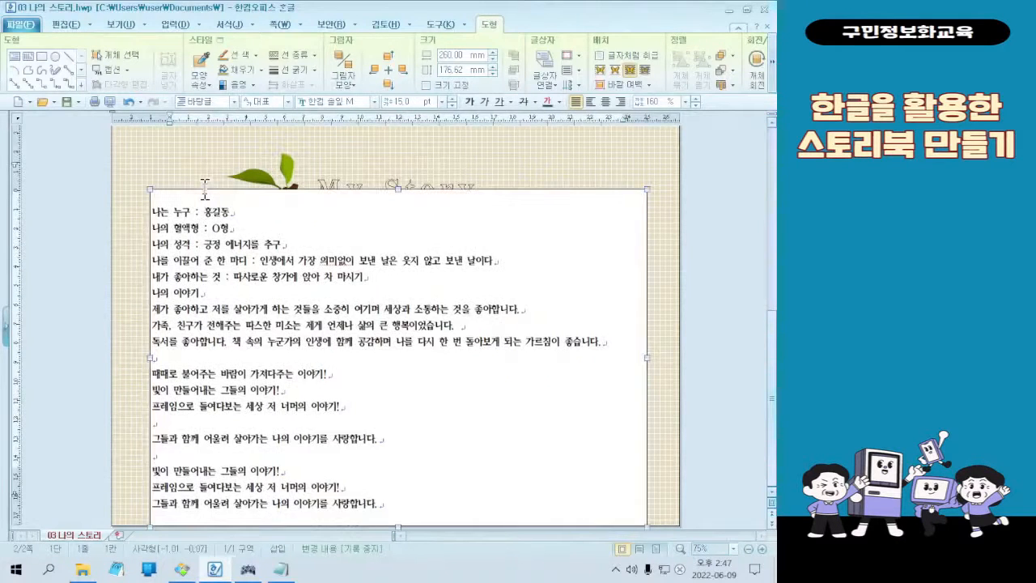
pyautogui.press('Escape')
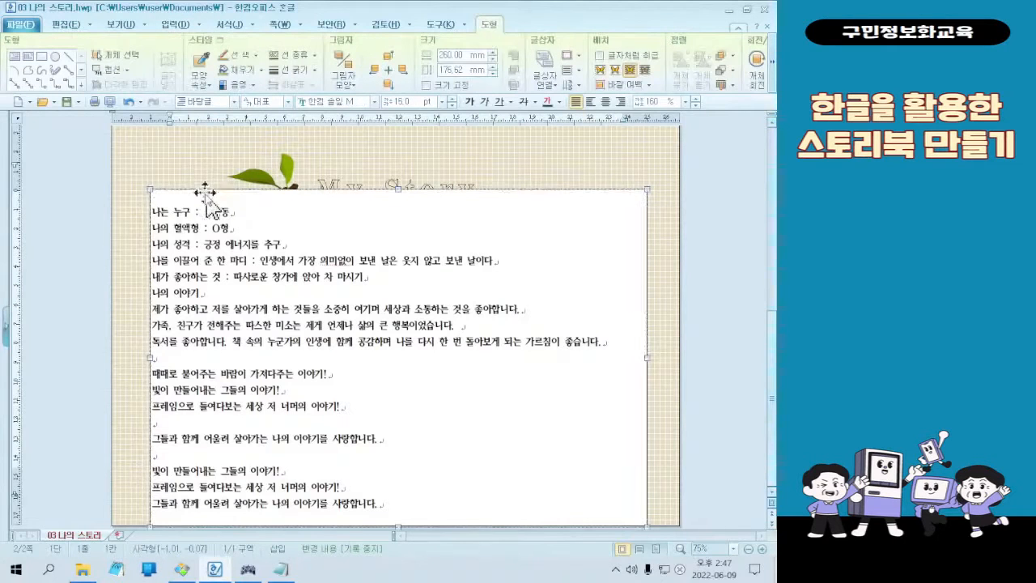
pyautogui.click(202, 268)
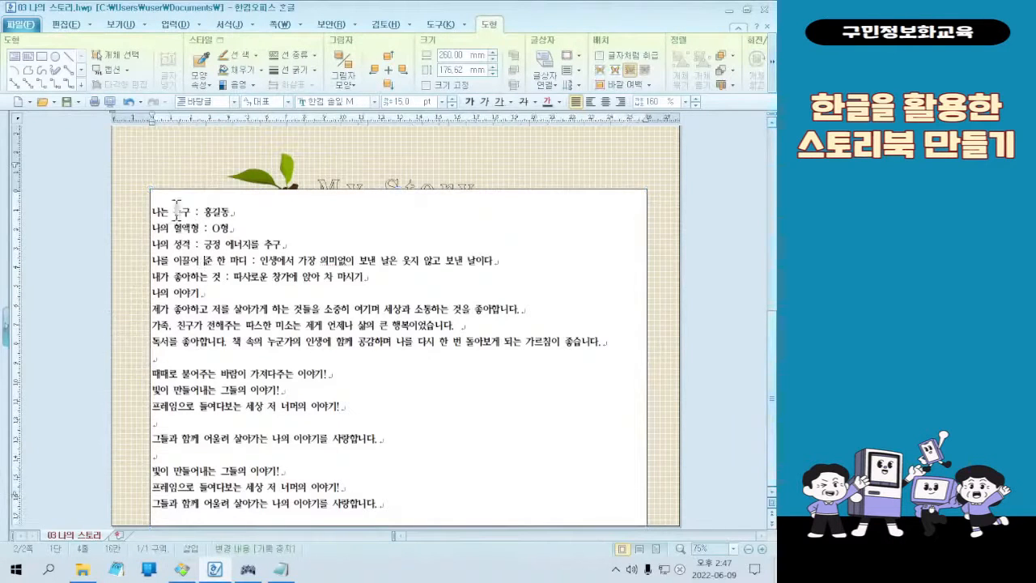
pyautogui.click(222, 208)
pyautogui.scroll(3, 374, 229)
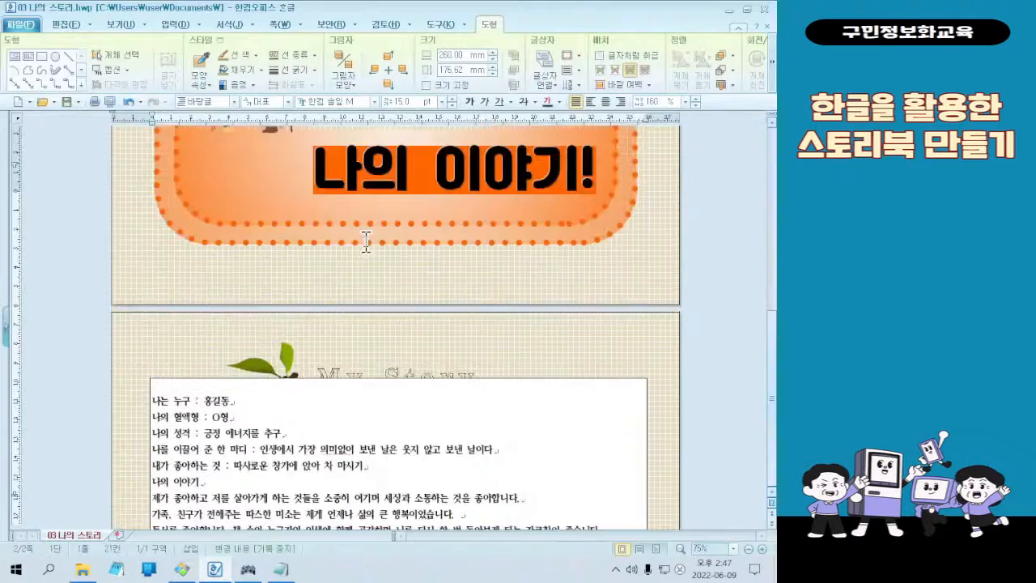
pyautogui.click(277, 413)
pyautogui.click(220, 397)
pyautogui.scroll(-3, 305, 416)
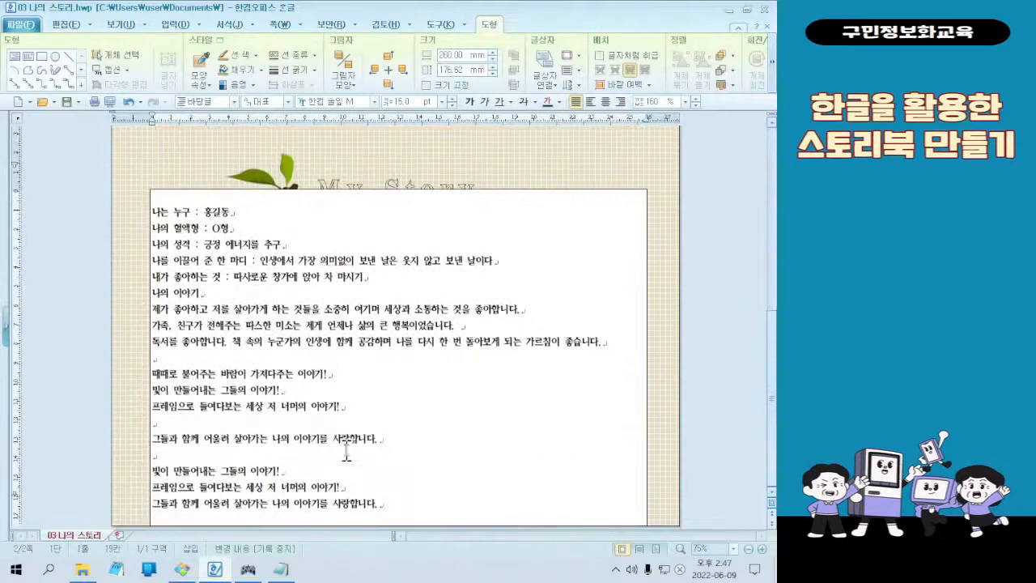
pyautogui.click(406, 502)
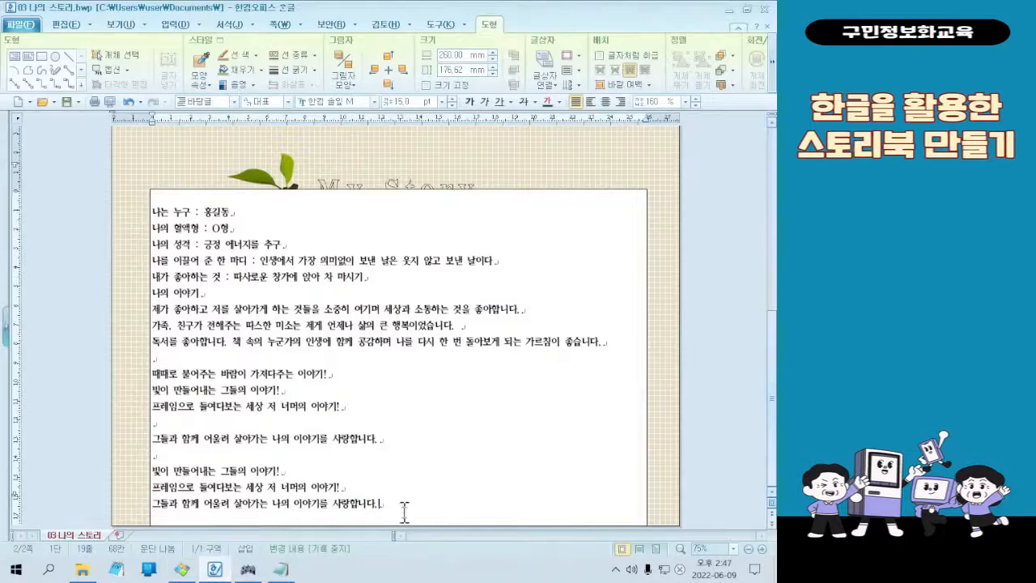
# Shorten the text box from its lower edge to about 167.75 mm high so it ends inside the page
pyautogui.click(427, 188)
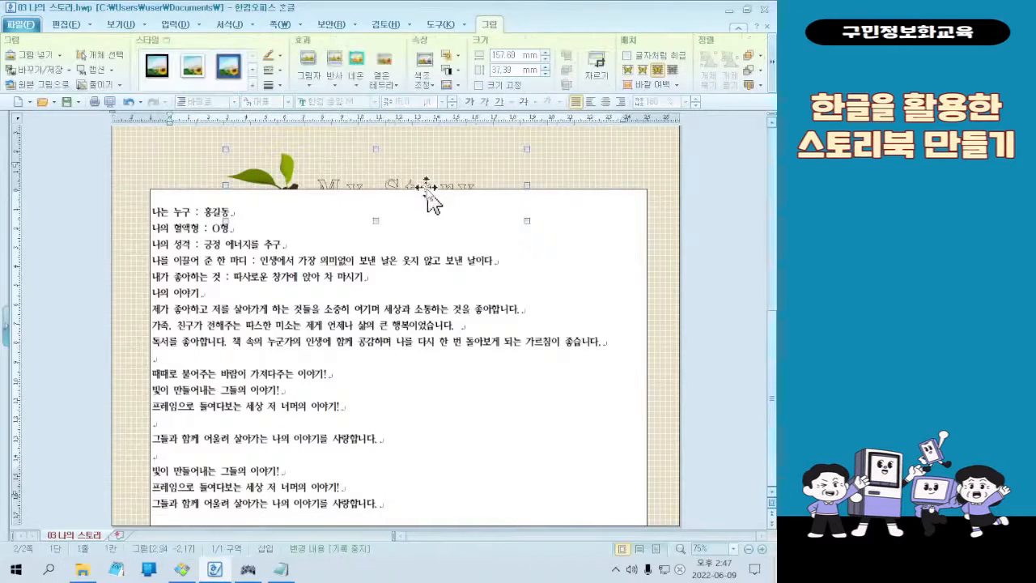
pyautogui.click(618, 189)
pyautogui.moveTo(398, 525); pyautogui.dragTo(399, 511)
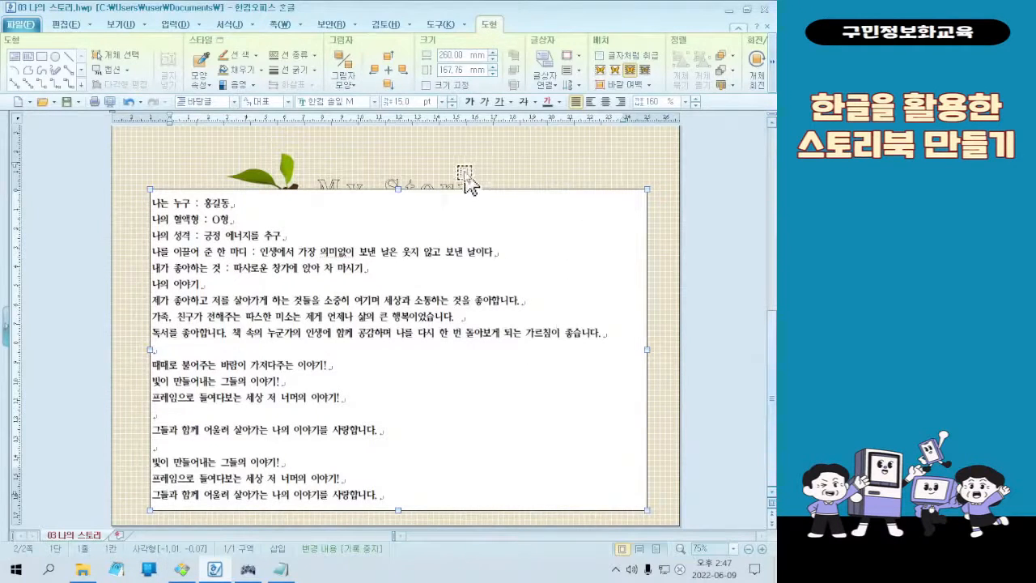
pyautogui.click(458, 168)
pyautogui.moveTo(323, 180); pyautogui.dragTo(361, 233)
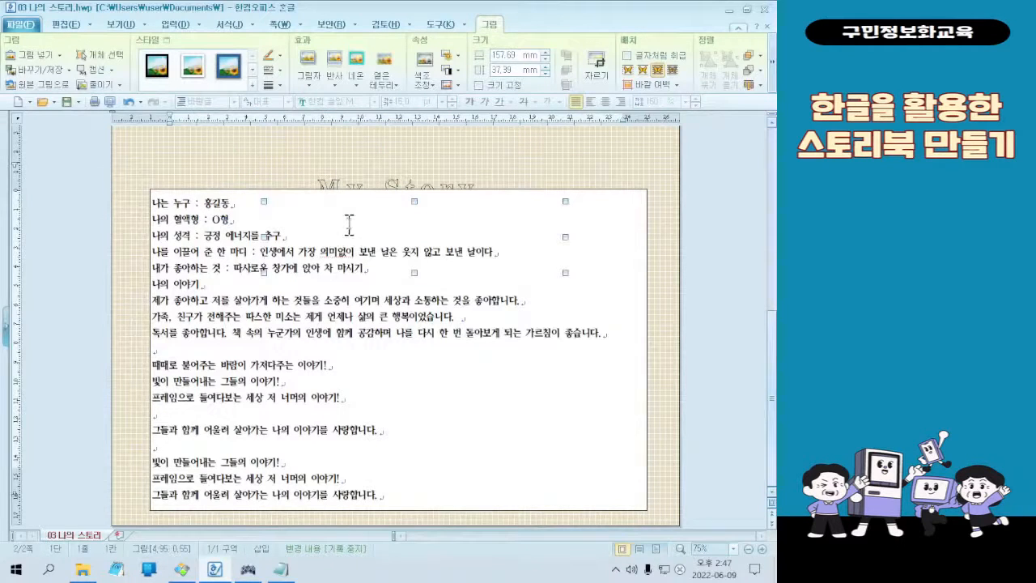
pyautogui.hotkey('ctrl', 'z')
# Move the My Story title and the branch picture up so that both sit together just above the text box
pyautogui.moveTo(283, 172); pyautogui.dragTo(179, 188)
pyautogui.click(447, 173)
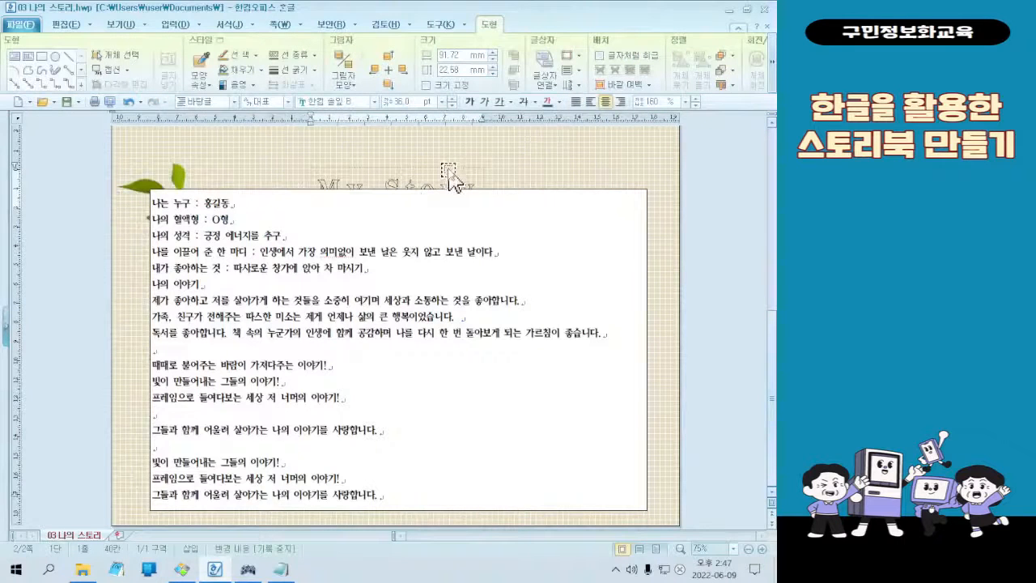
pyautogui.click(449, 166)
pyautogui.moveTo(450, 162); pyautogui.dragTo(448, 155)
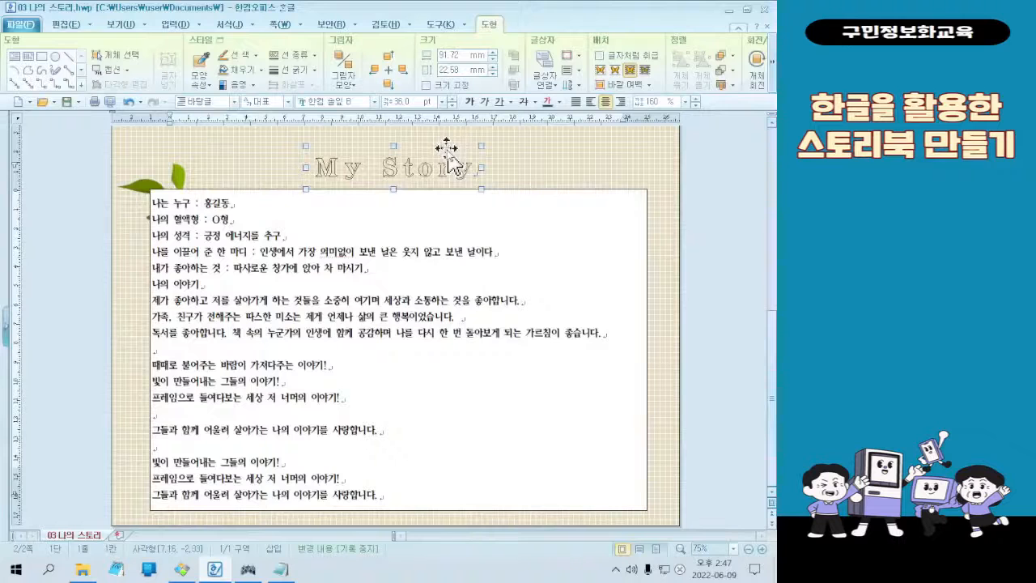
pyautogui.scroll(1, 456, 184)
pyautogui.moveTo(152, 222); pyautogui.dragTo(256, 185)
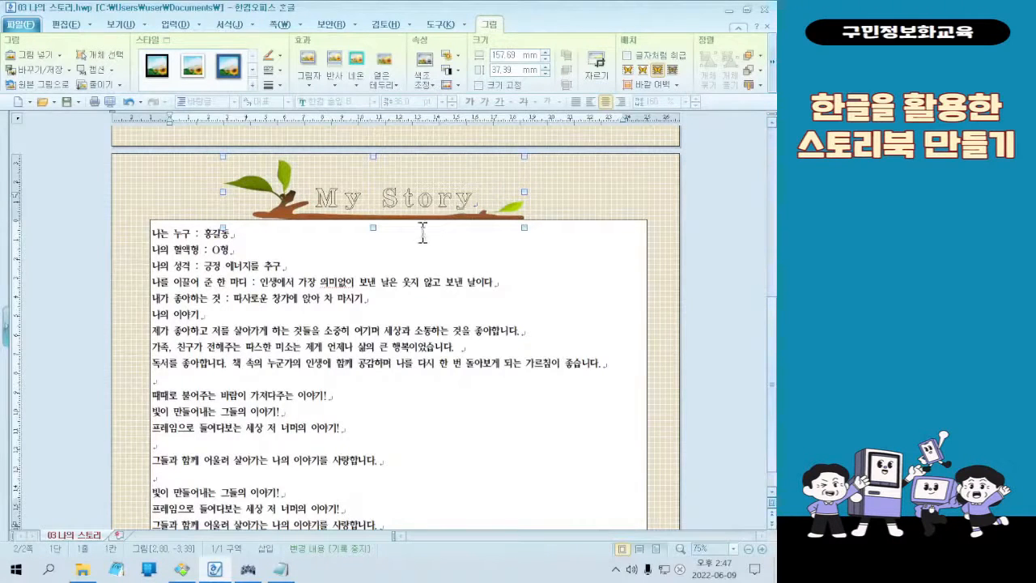
# Send the branch picture to the back, behind the My Story title, and check the stacking by selecting both objects
pyautogui.scroll(-1, 465, 309)
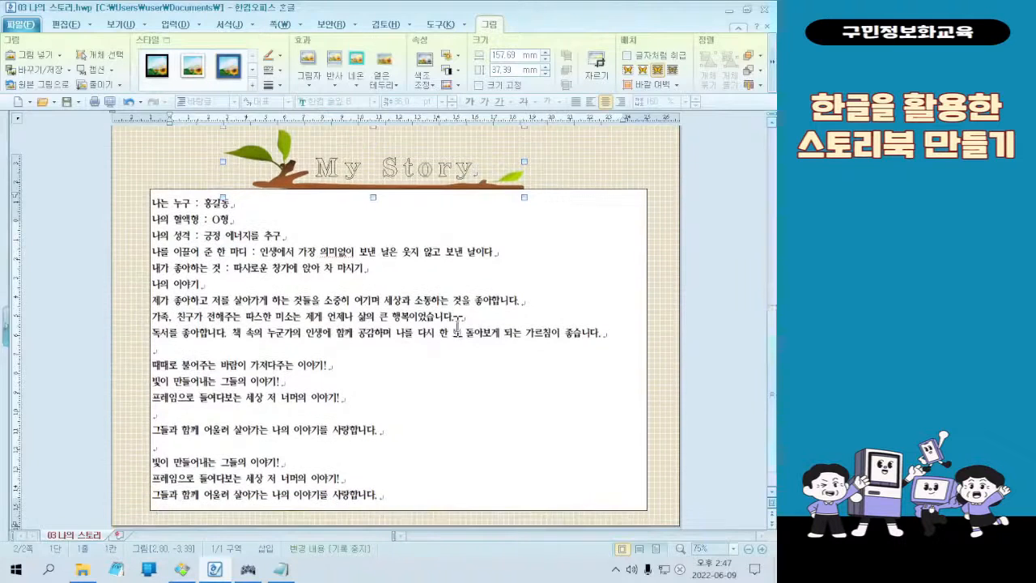
pyautogui.scroll(2, 462, 316)
pyautogui.scroll(-1, 457, 322)
pyautogui.scroll(2, 465, 320)
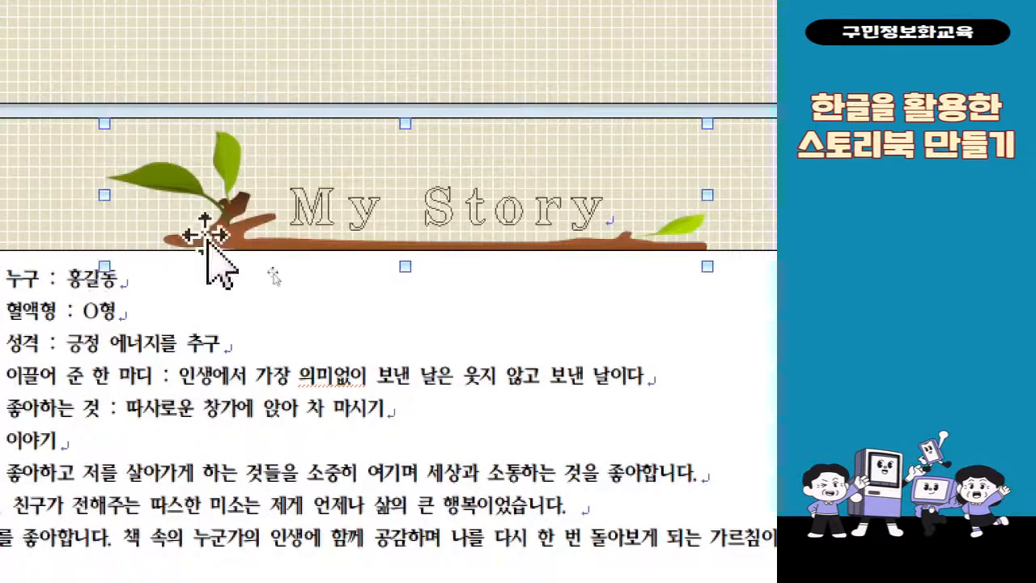
pyautogui.rightClick(128, 240)
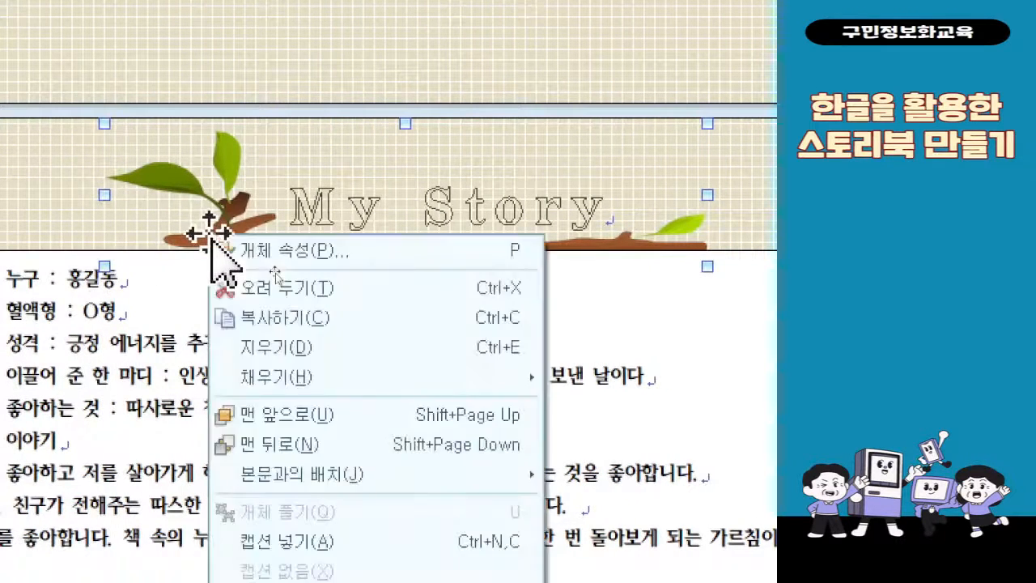
pyautogui.click(332, 447)
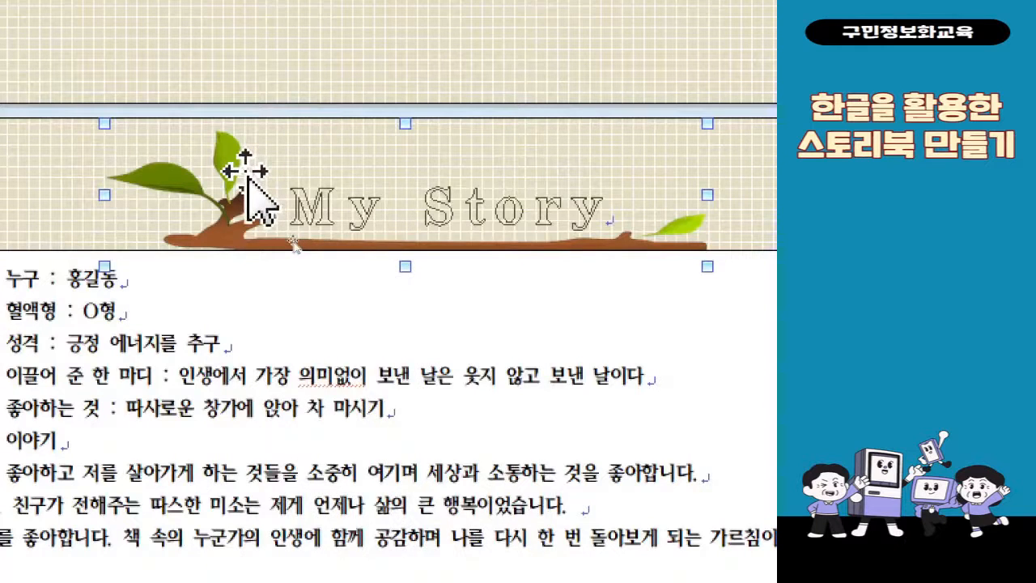
pyautogui.rightClick(245, 172)
pyautogui.click(304, 381)
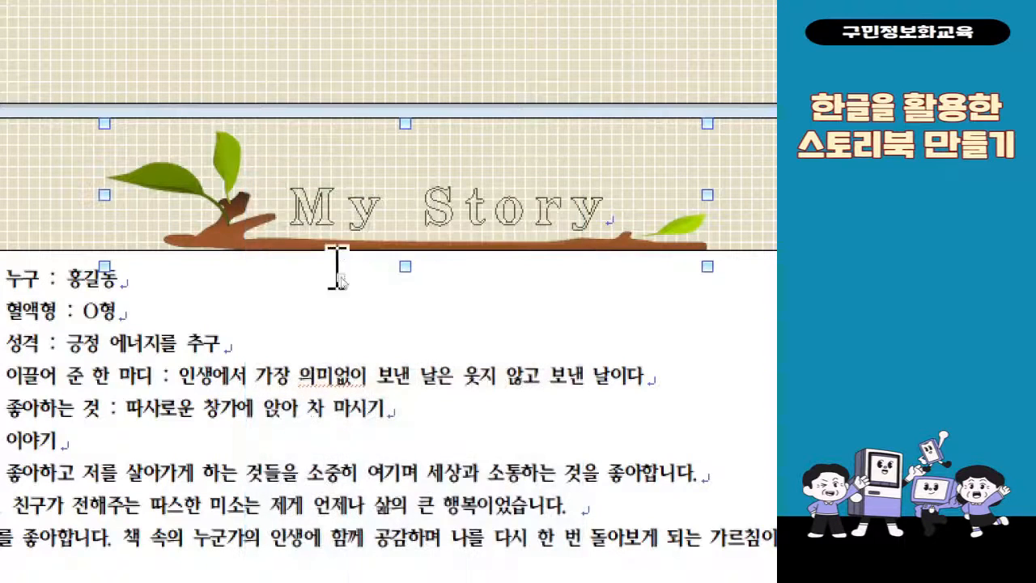
pyautogui.click(341, 212)
pyautogui.click(346, 164)
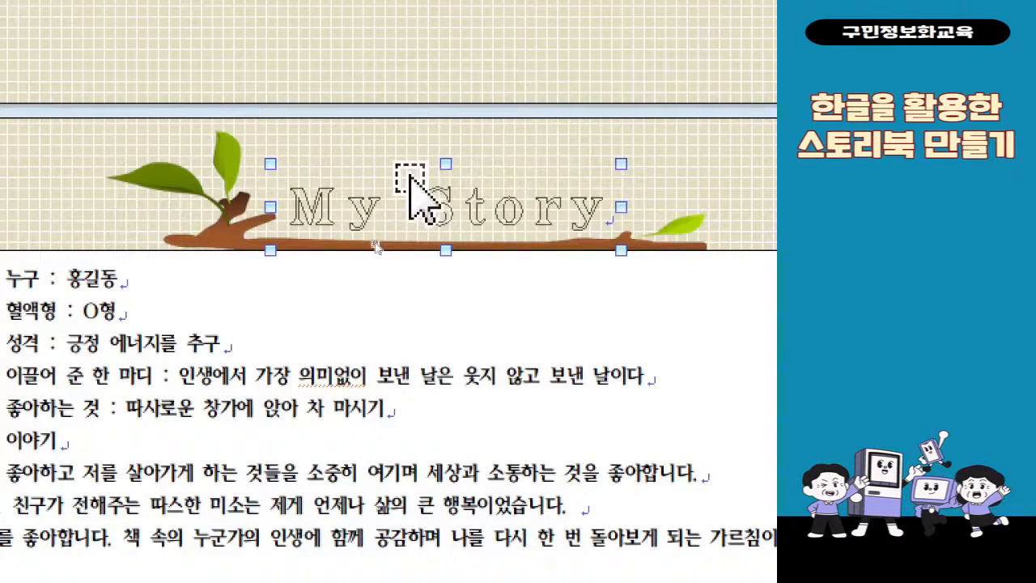
pyautogui.click(215, 241)
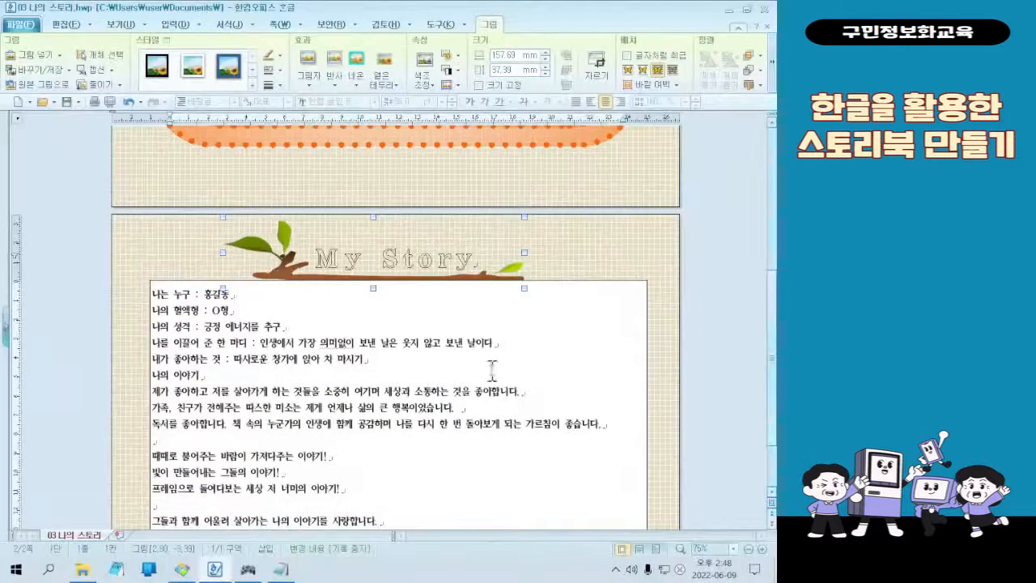
# Look over the My Story page, then switch to the other open program and close its window
pyautogui.scroll(-2, 539, 339)
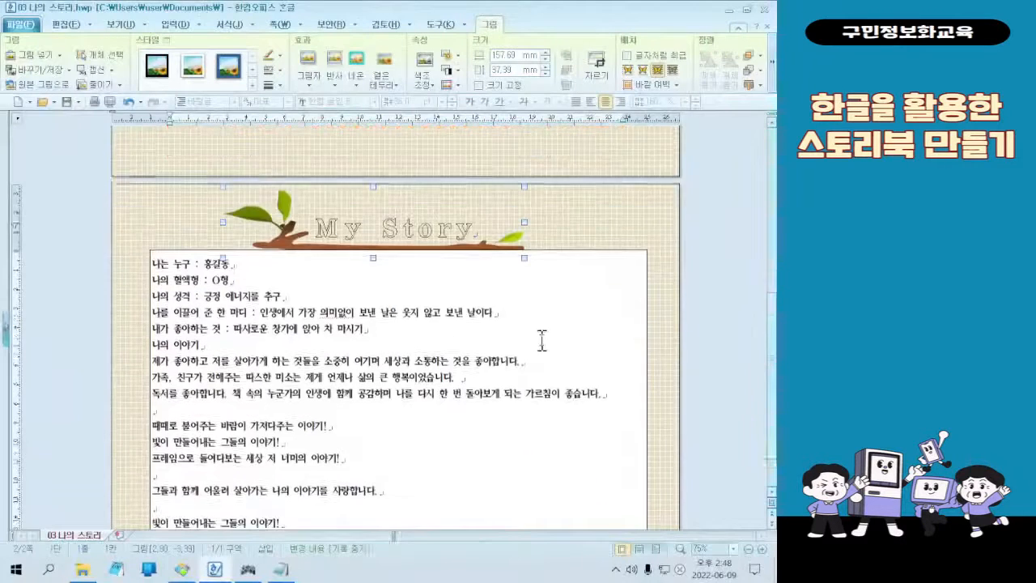
pyautogui.scroll(-1, 570, 332)
pyautogui.scroll(2, 573, 336)
pyautogui.scroll(-1, 572, 338)
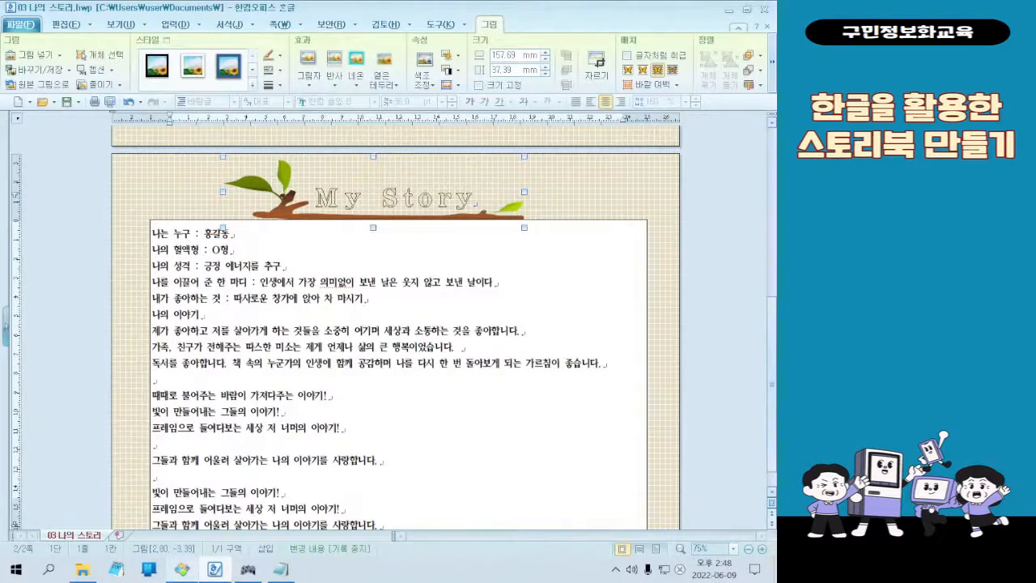
pyautogui.click(182, 568)
pyautogui.click(766, 8)
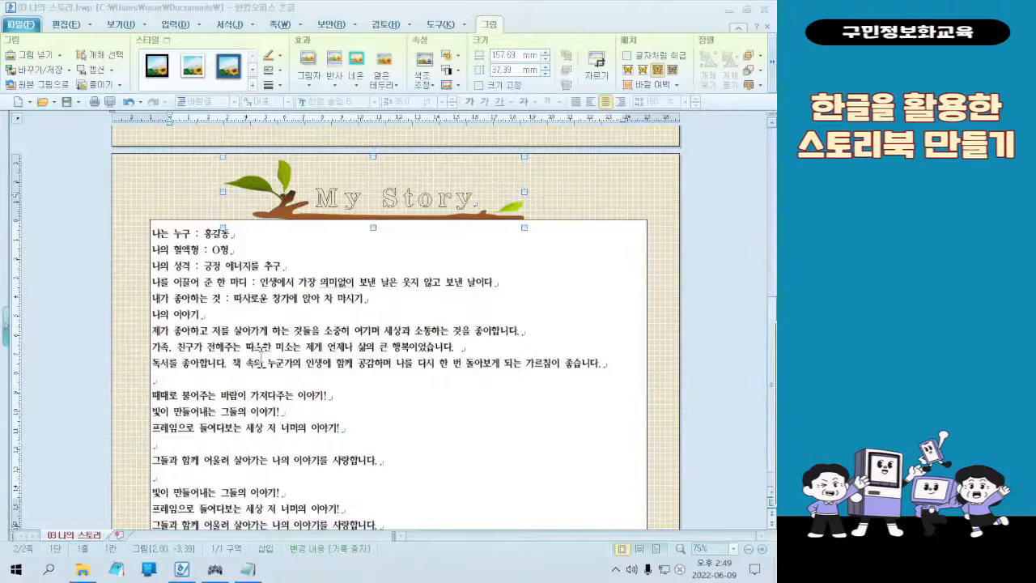
# Send the white text box to the back so that it lies behind the branch picture
pyautogui.click(608, 220)
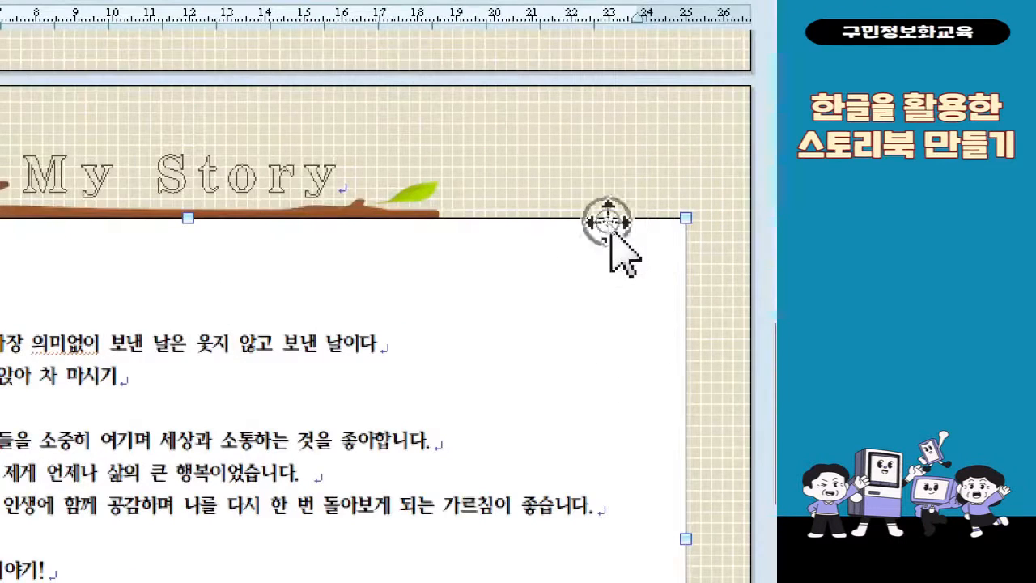
pyautogui.rightClick(609, 221)
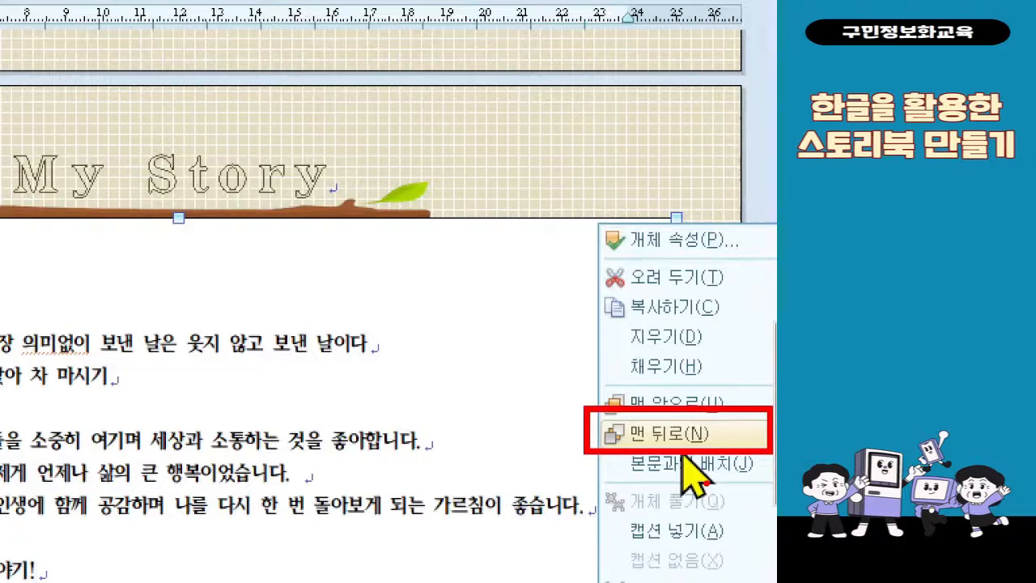
pyautogui.click(682, 444)
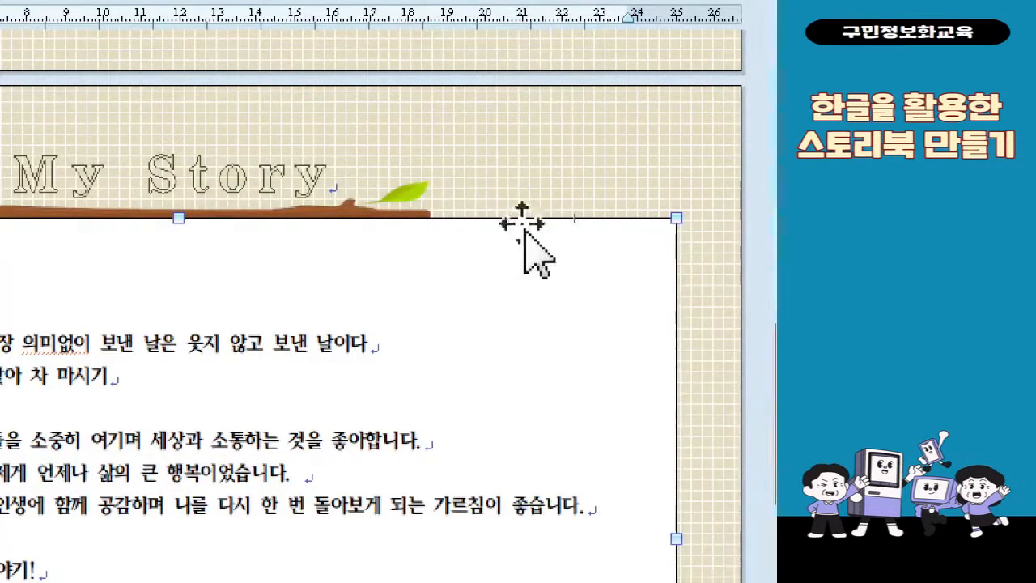
pyautogui.rightClick(527, 226)
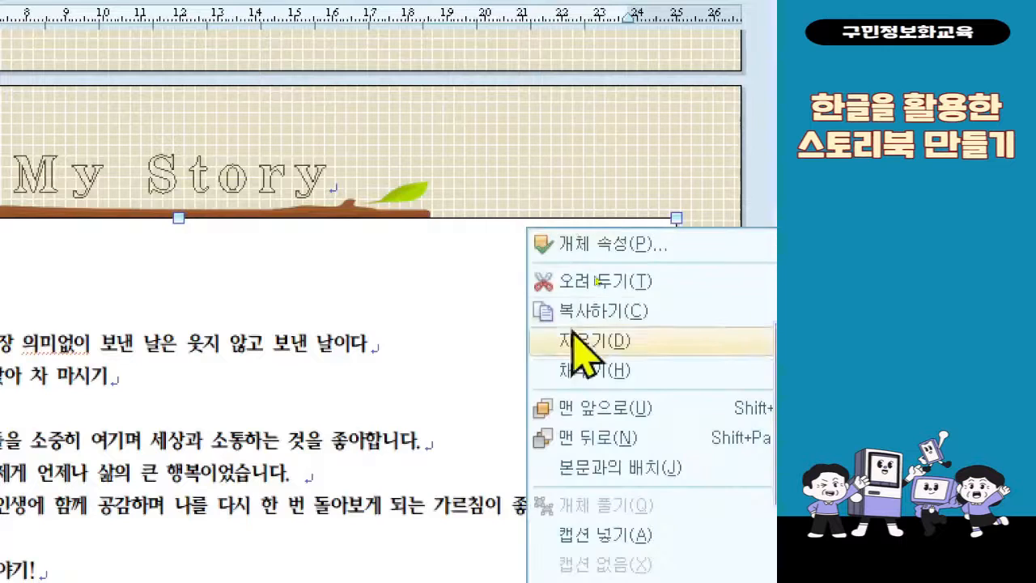
pyautogui.click(625, 437)
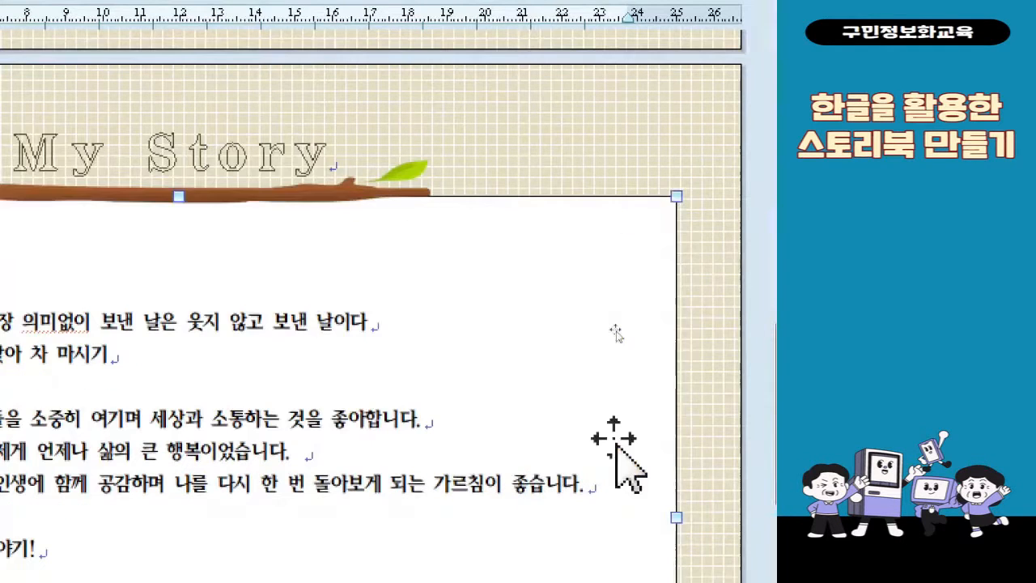
# Set the text box's placement to behind text (글 뒤로) and its horizontal position to the centre (가운데) of the paper
pyautogui.doubleClick(615, 207)
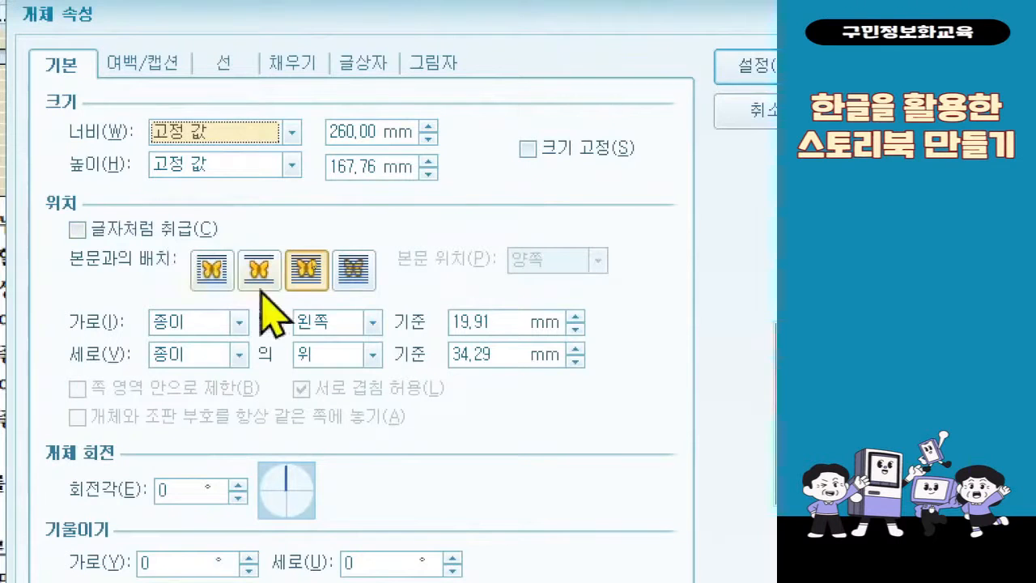
pyautogui.click(343, 283)
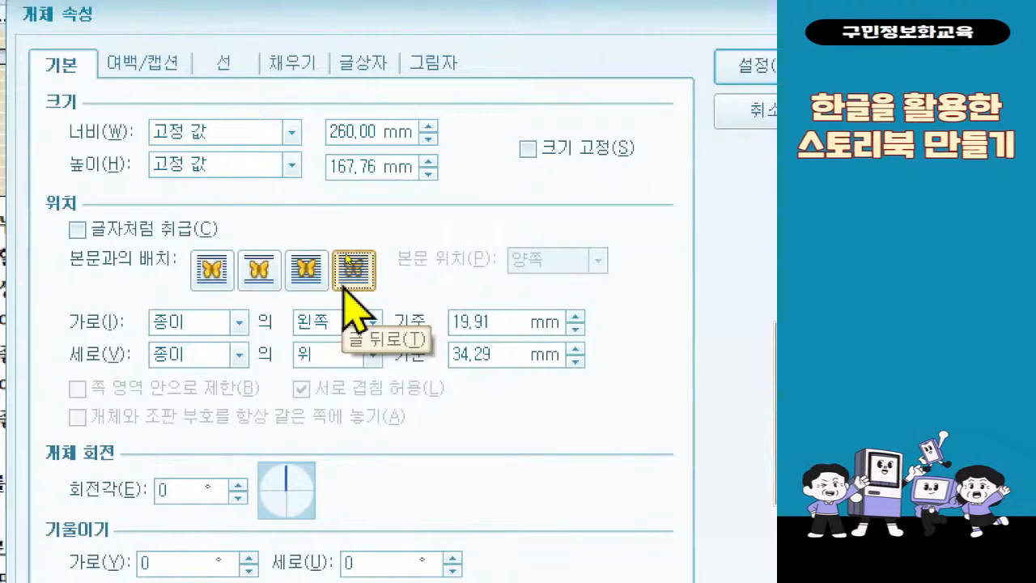
pyautogui.click(371, 323)
pyautogui.click(370, 366)
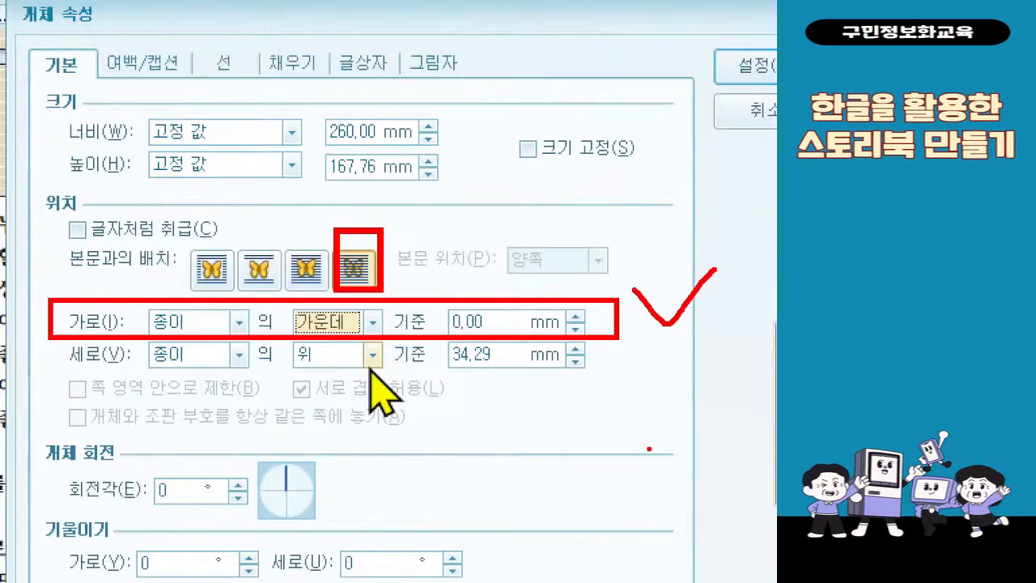
# Give the text box a white outline from the 기본 colour theme with a thickness of 1.5 mm
pyautogui.click(248, 76)
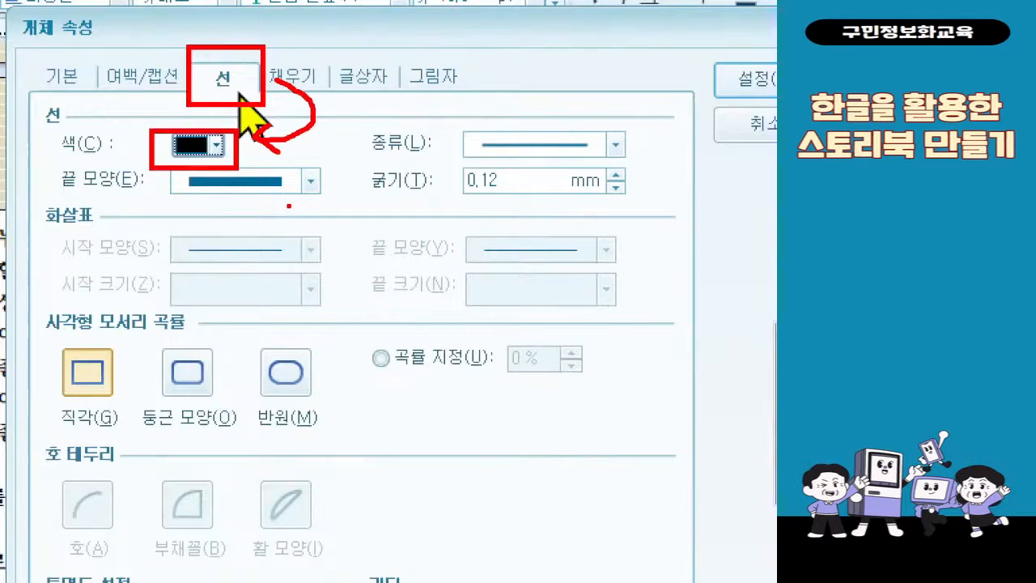
pyautogui.press('Escape')
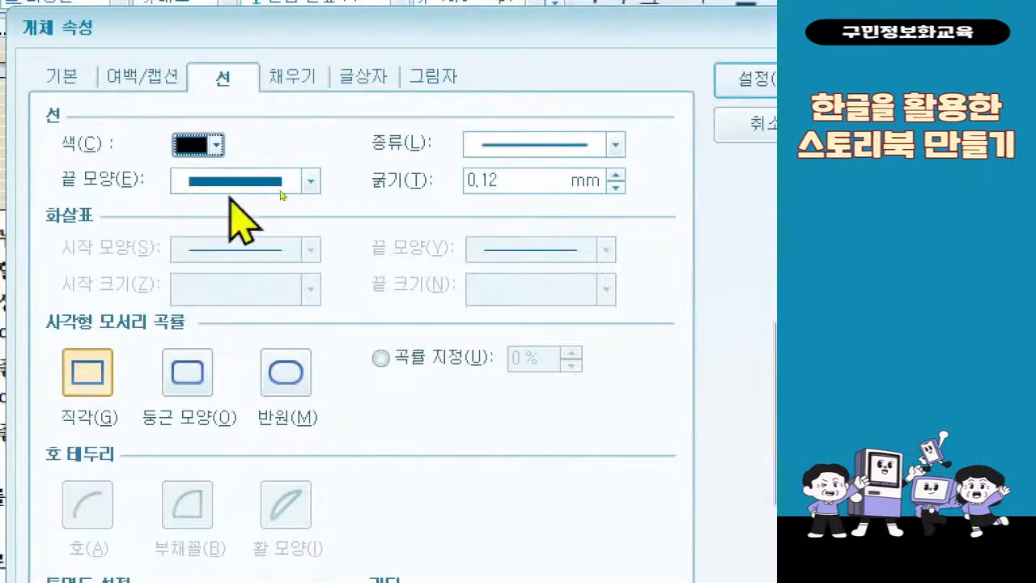
pyautogui.click(196, 146)
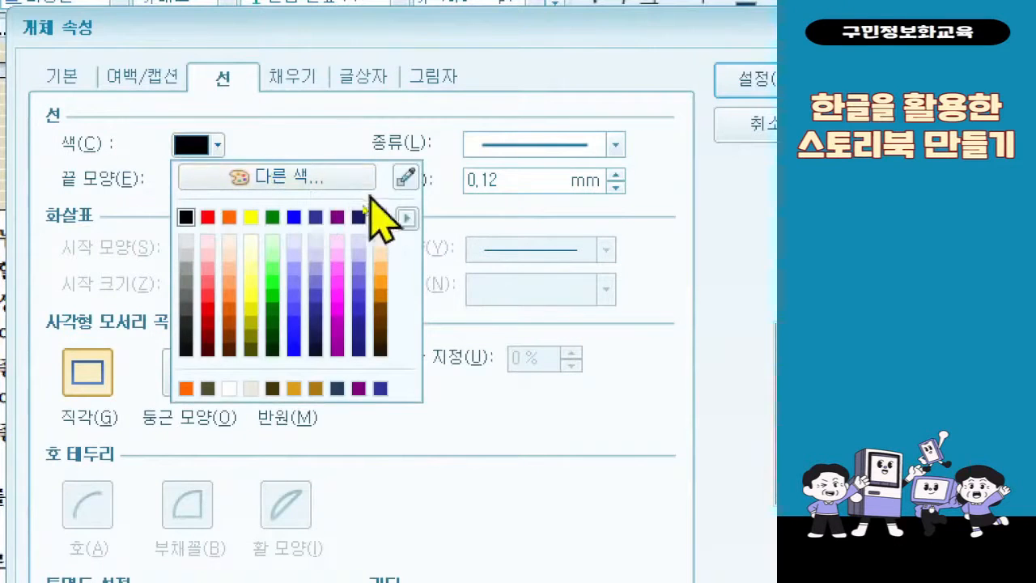
pyautogui.click(407, 218)
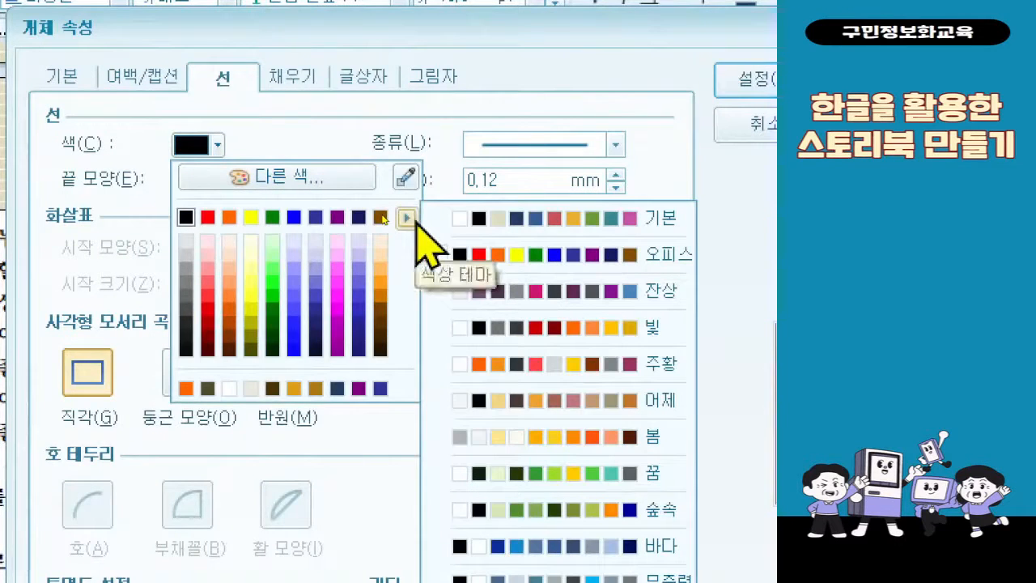
pyautogui.click(563, 218)
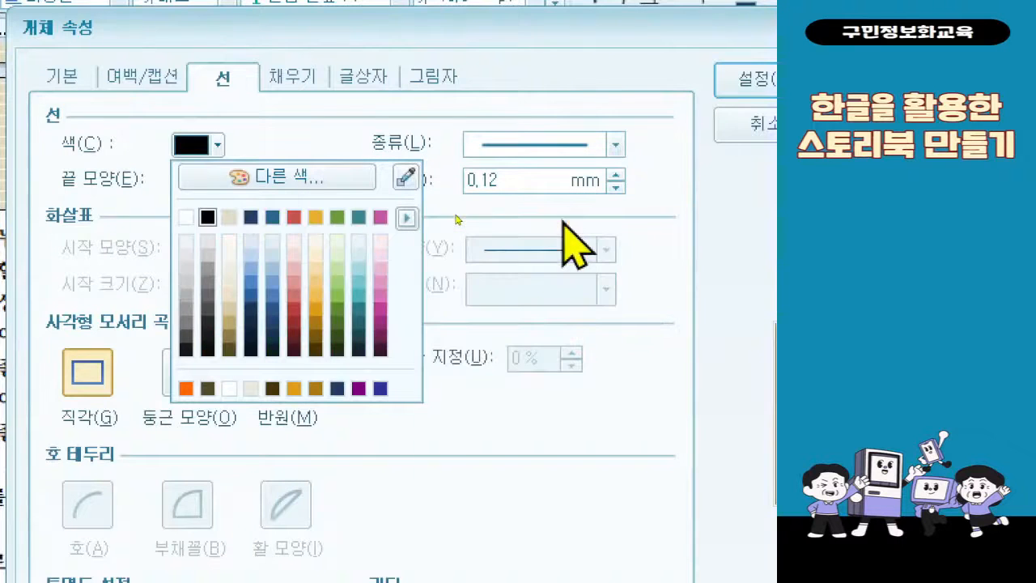
pyautogui.click(188, 217)
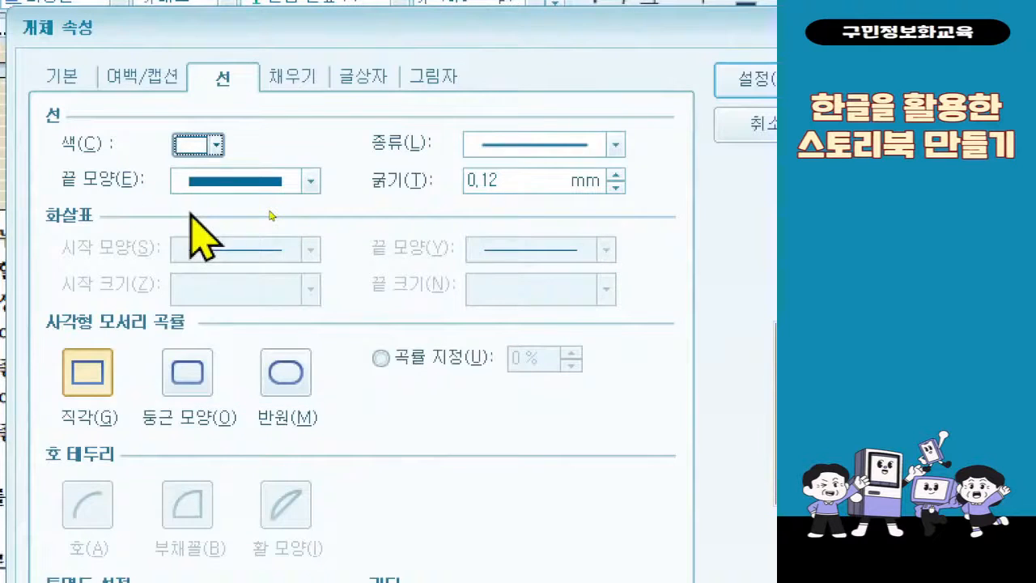
pyautogui.click(476, 179)
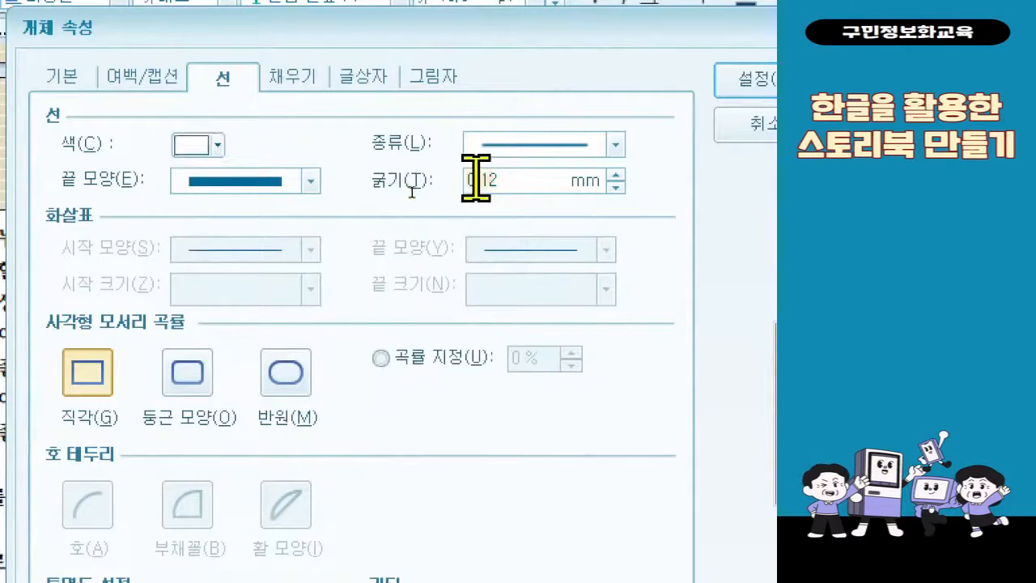
pyautogui.write('1.5')
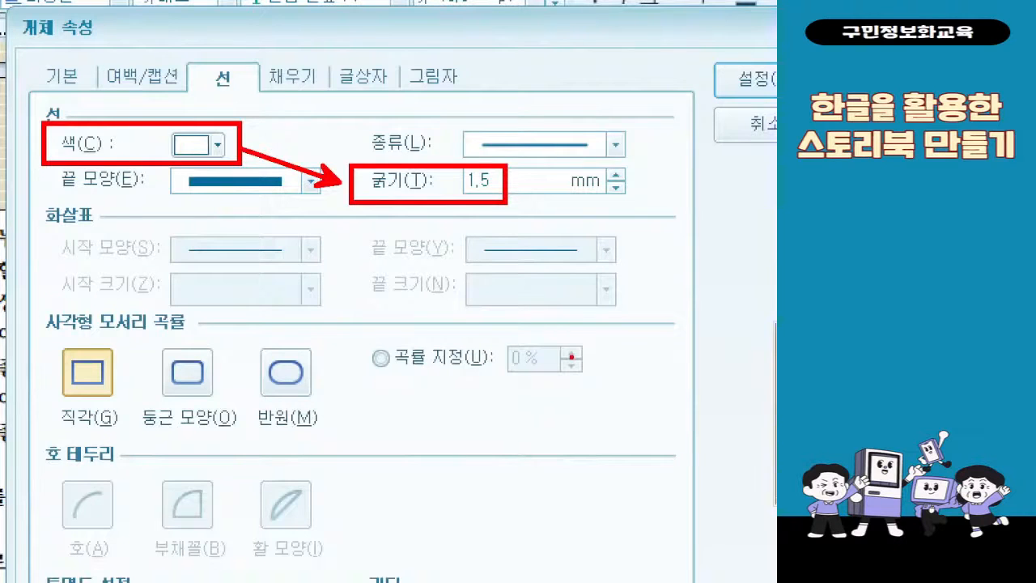
# Fill the text box with light olive, 10% darker (연한 올리브색 10% 어둡게)
pyautogui.click(292, 86)
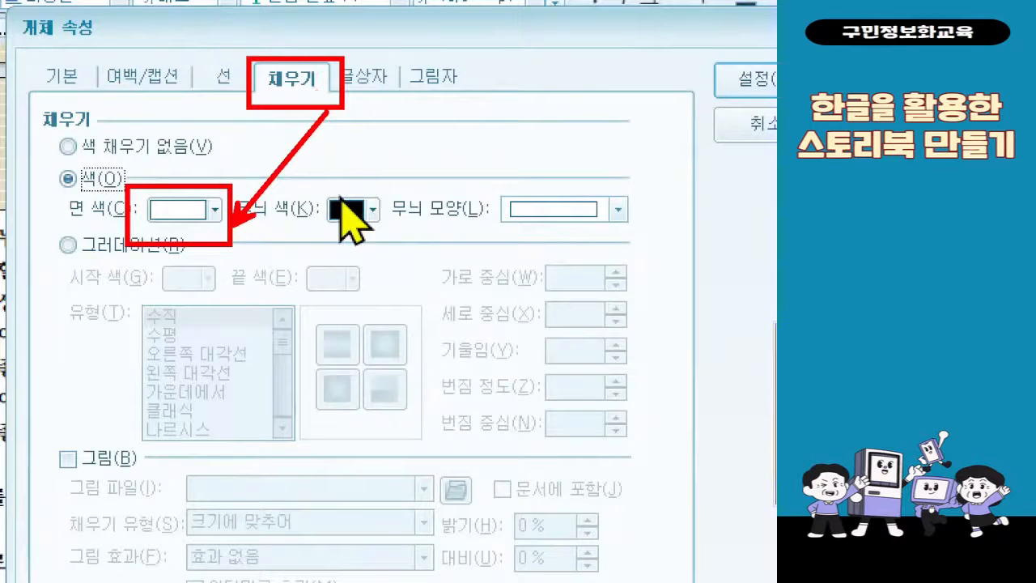
pyautogui.click(214, 208)
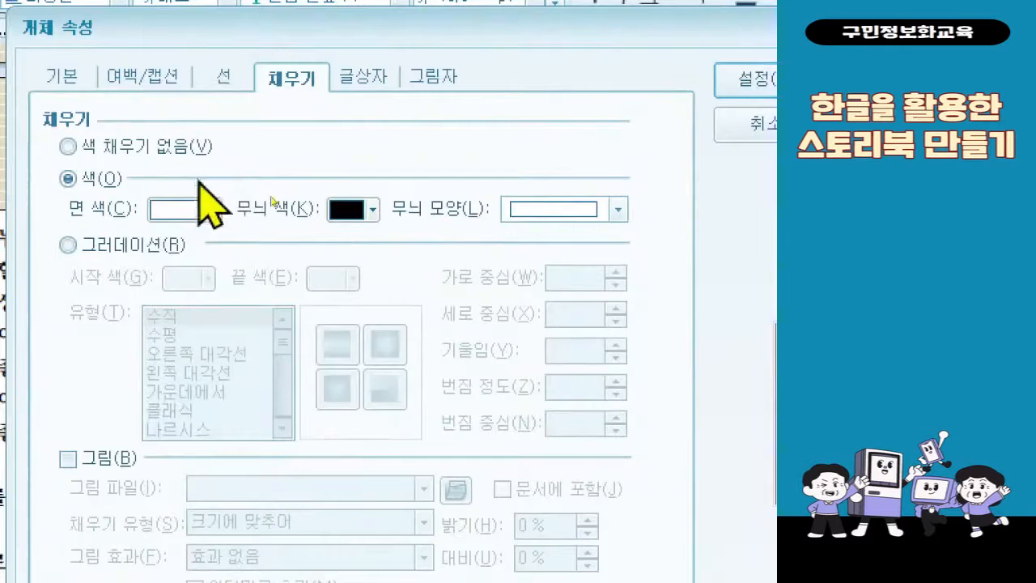
pyautogui.click(214, 210)
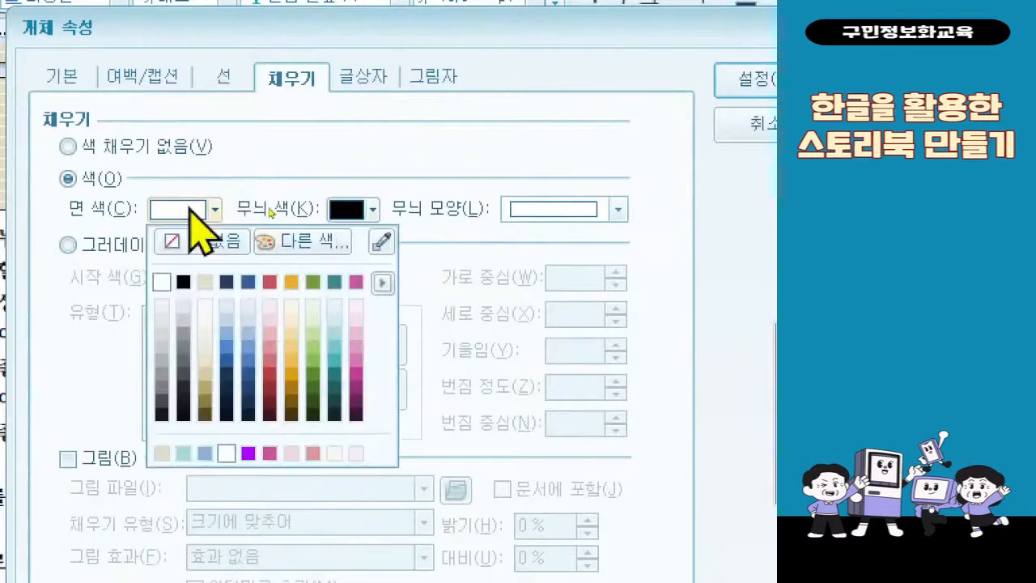
pyautogui.click(205, 378)
# Set the text box's left and right inner margins to 10 mm, apply the object properties and deselect the box
pyautogui.click(360, 79)
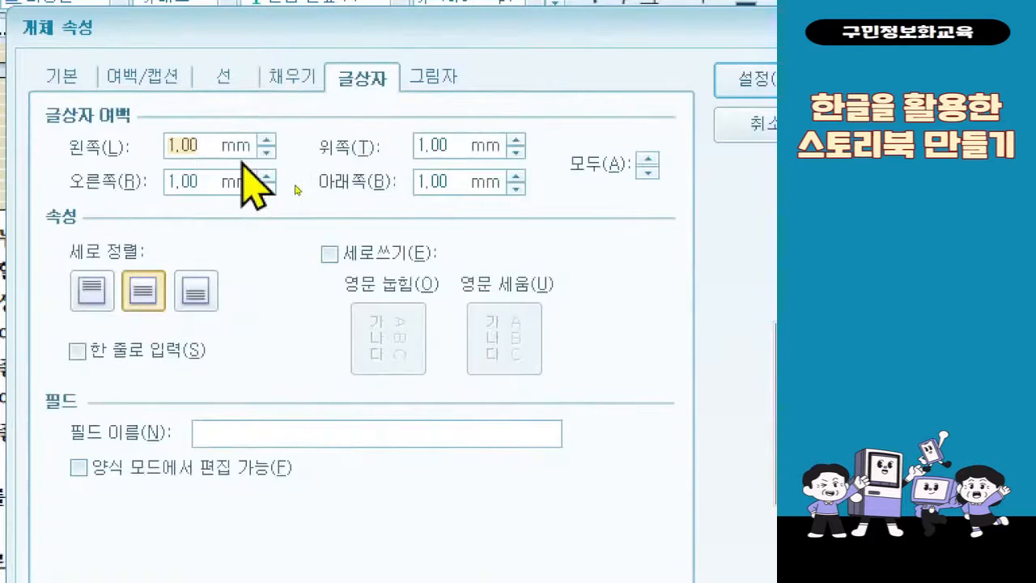
pyautogui.write('1')
pyautogui.press('Tab')
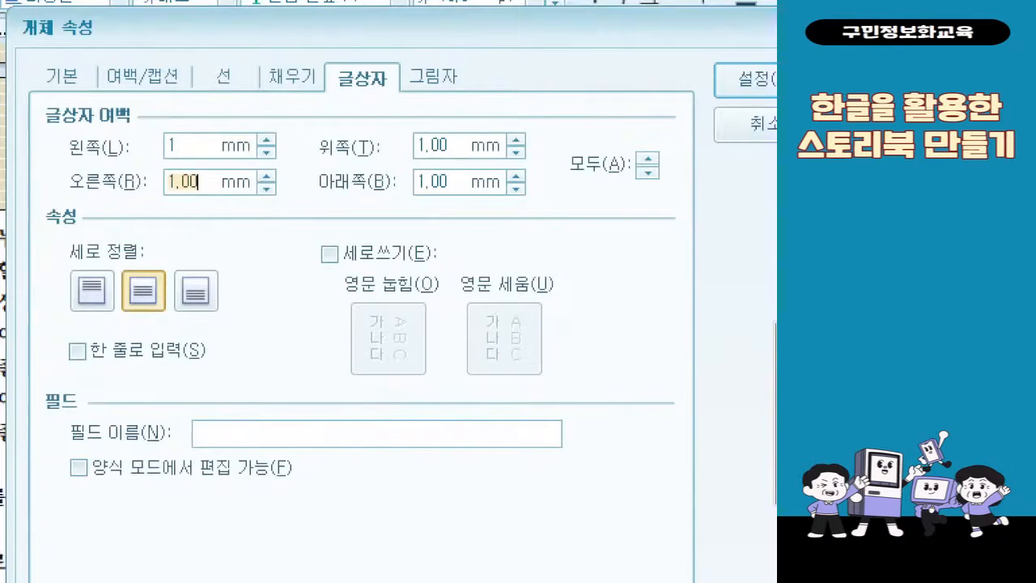
pyautogui.hotkey('shift', 'Tab')
pyautogui.write('10')
pyautogui.press('Tab')
pyautogui.write('10')
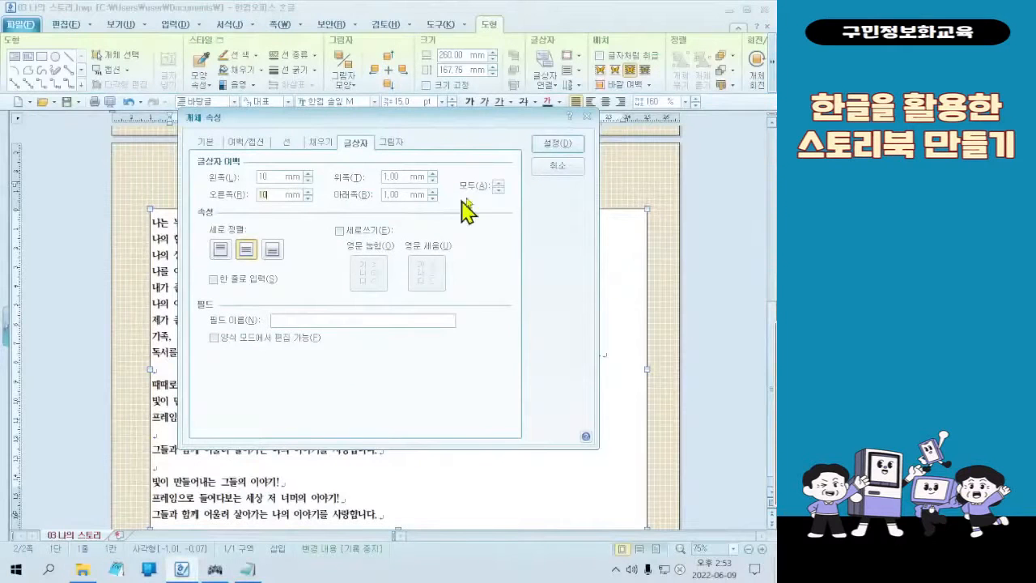
pyautogui.click(557, 147)
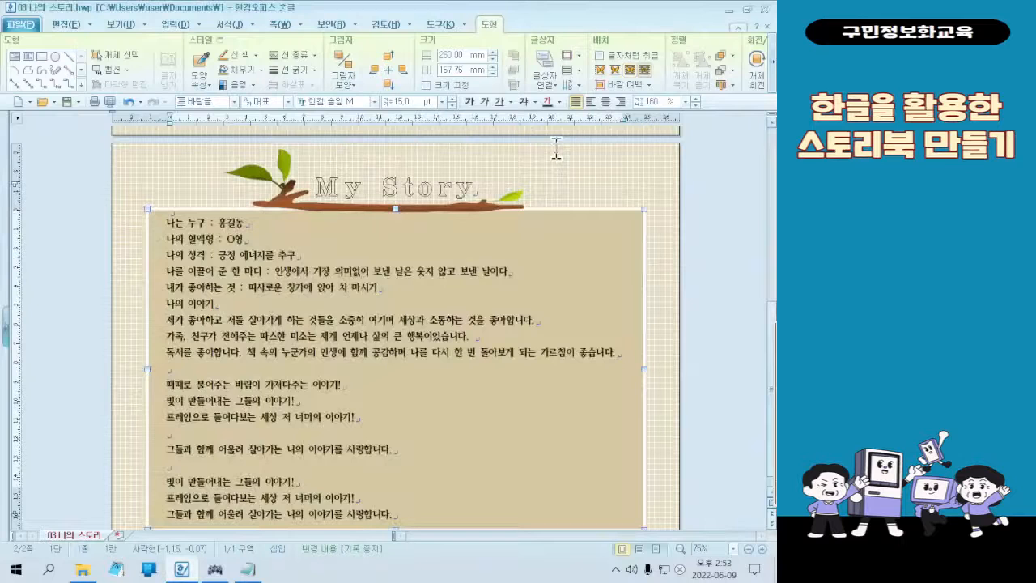
pyautogui.scroll(-1, 589, 315)
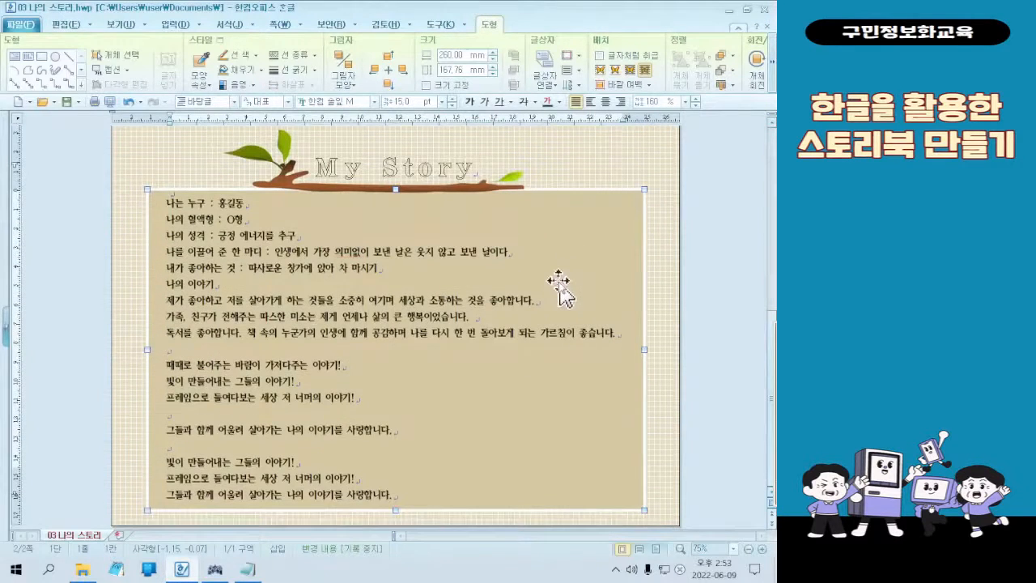
pyautogui.click(212, 168)
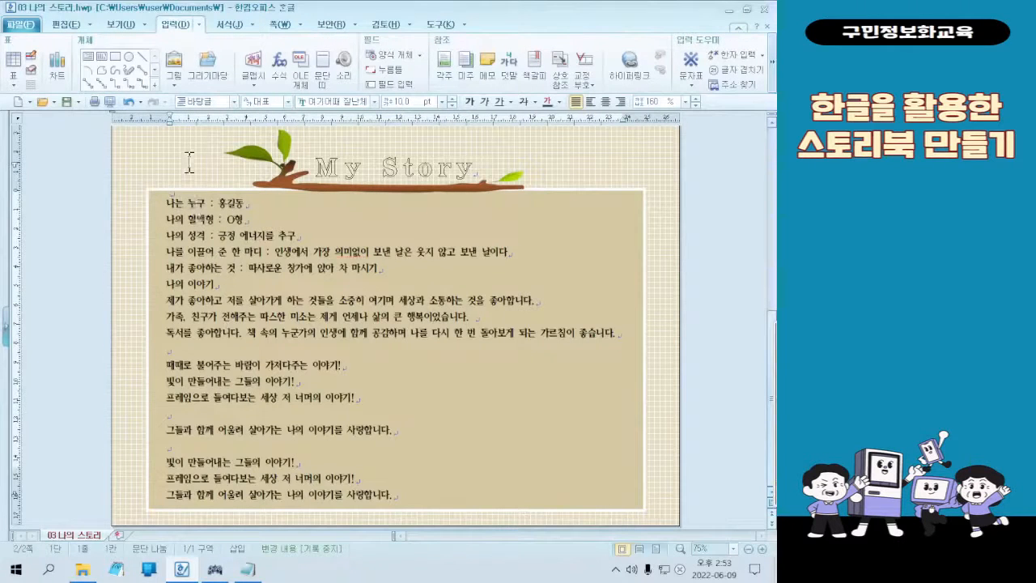
pyautogui.press('ctrl')
pyautogui.press('ctrl')
pyautogui.hotkey('ctrl', '2')
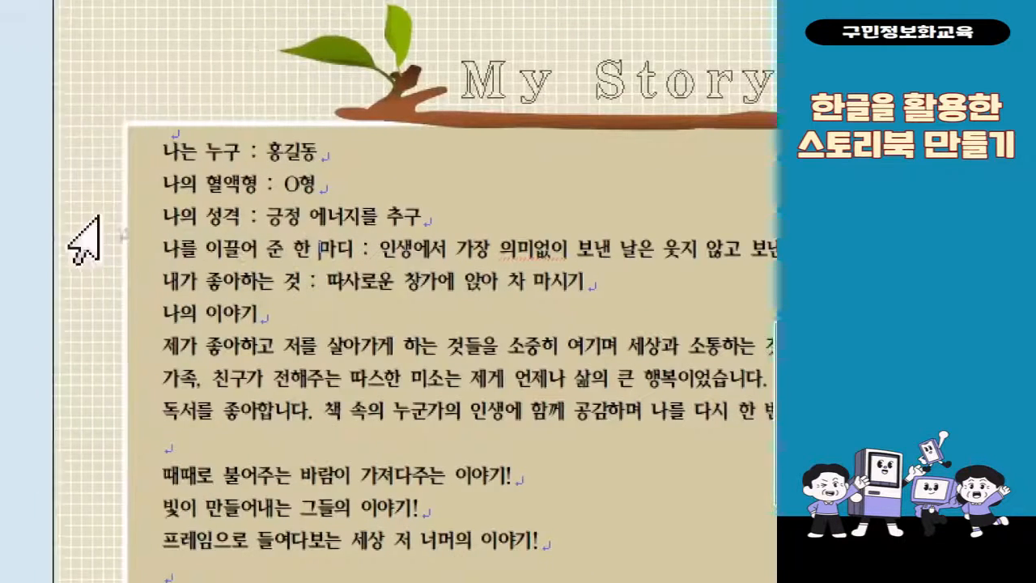
# Number the first six lines of the text box, down to "나의 이야기", with the circled-number (①) paragraph numbering style
pyautogui.moveTo(183, 152); pyautogui.dragTo(302, 334)
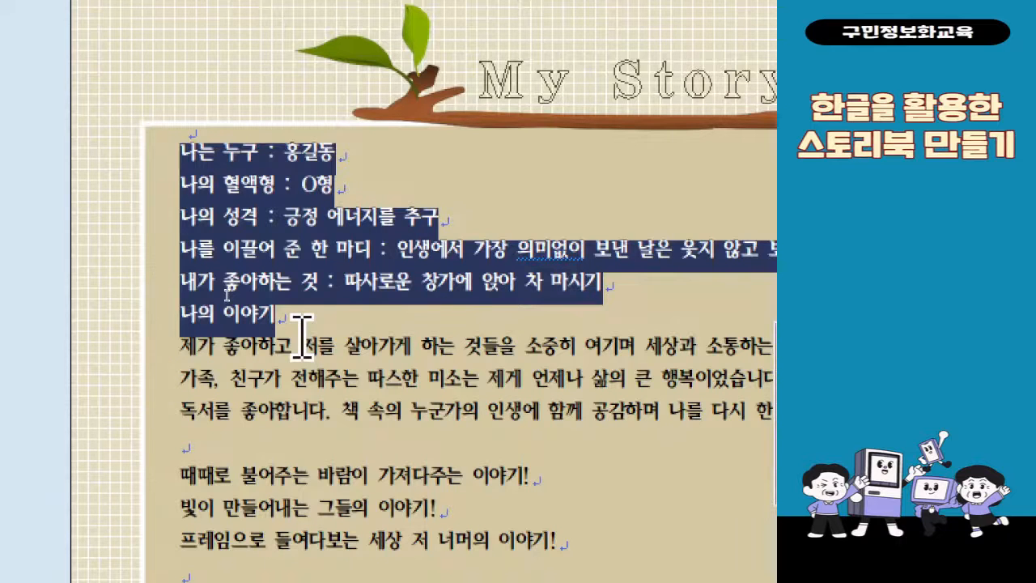
pyautogui.rightClick(273, 263)
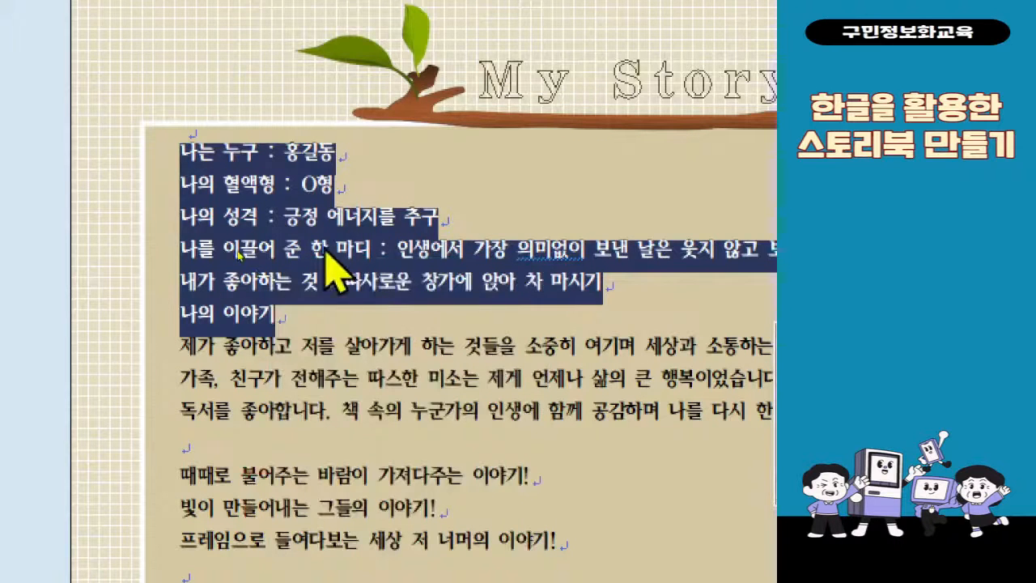
pyautogui.rightClick(325, 249)
pyautogui.click(405, 479)
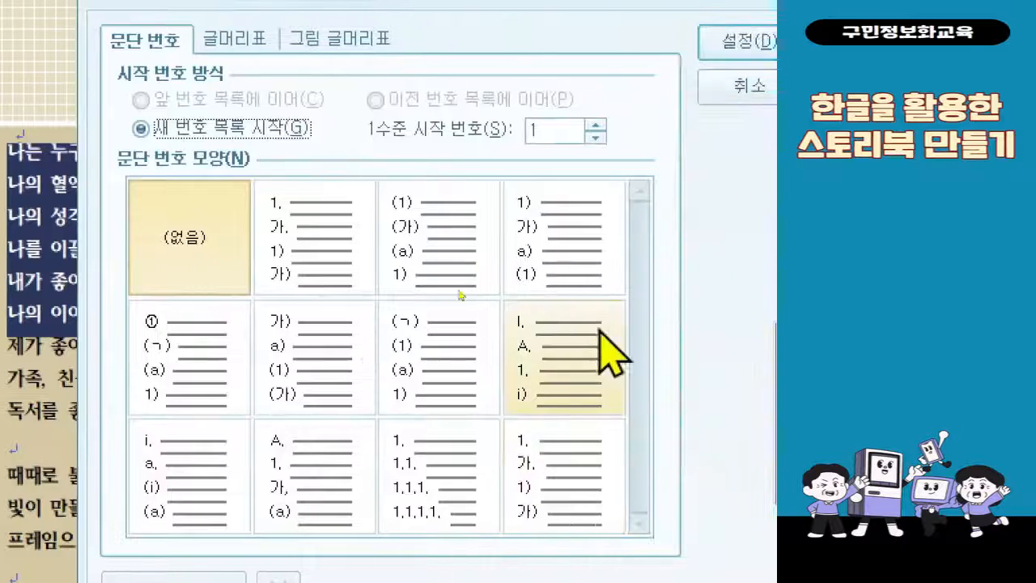
pyautogui.click(214, 382)
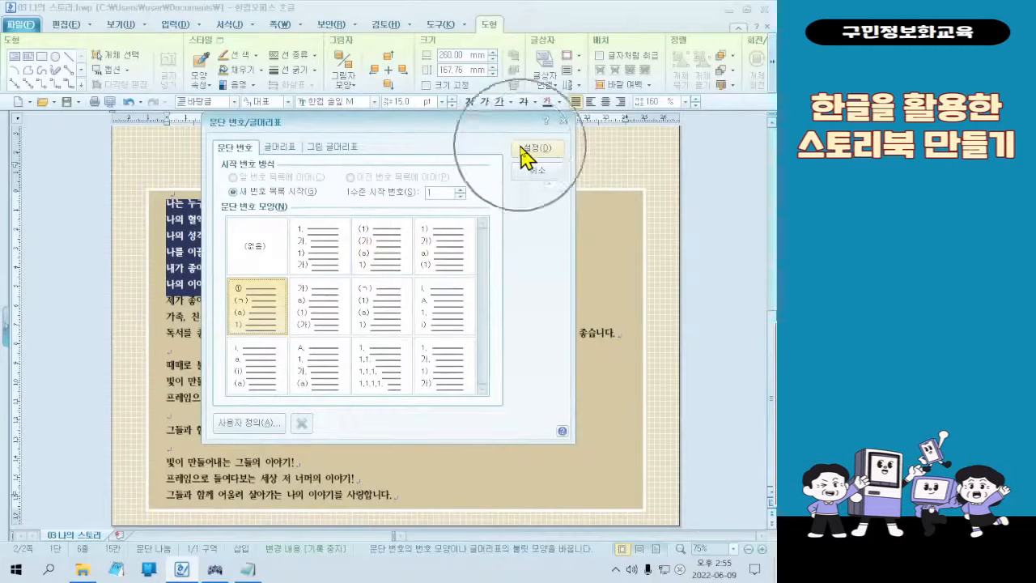
pyautogui.click(522, 150)
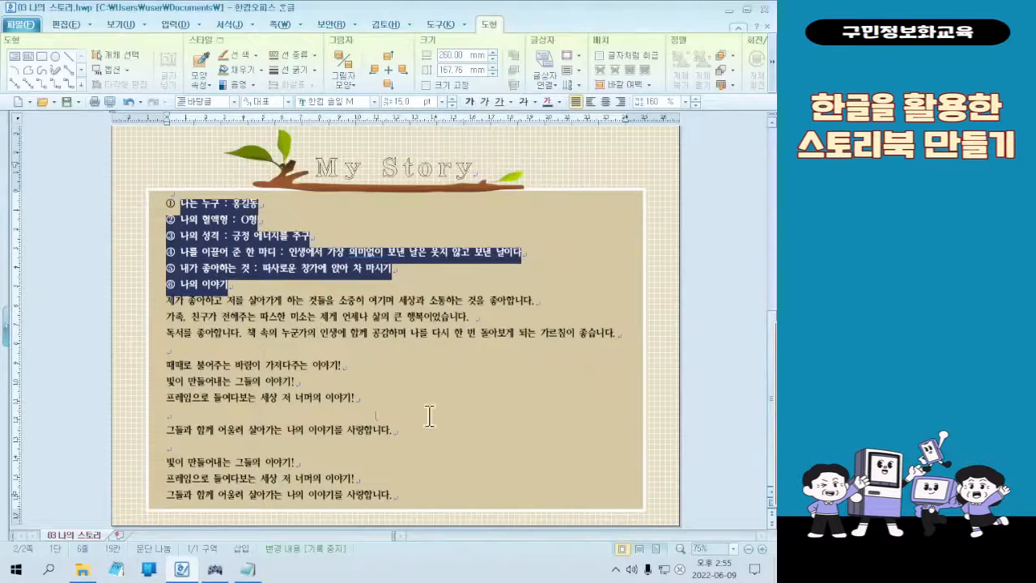
pyautogui.click(292, 331)
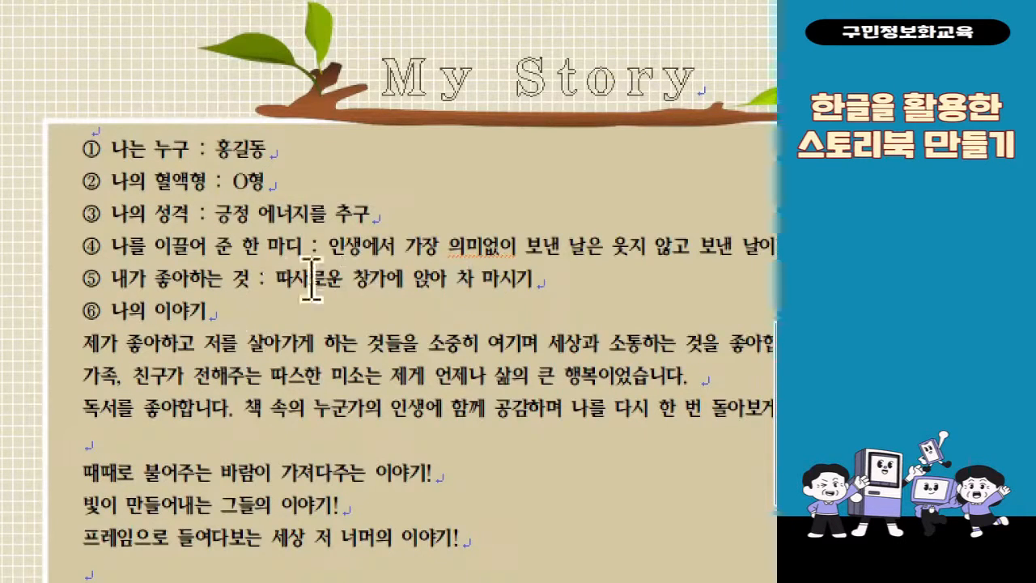
# Select "나는 누구" on the first numbered line and give it an orange shading colour (음영 색) in its character shape
pyautogui.moveTo(113, 148); pyautogui.dragTo(192, 152)
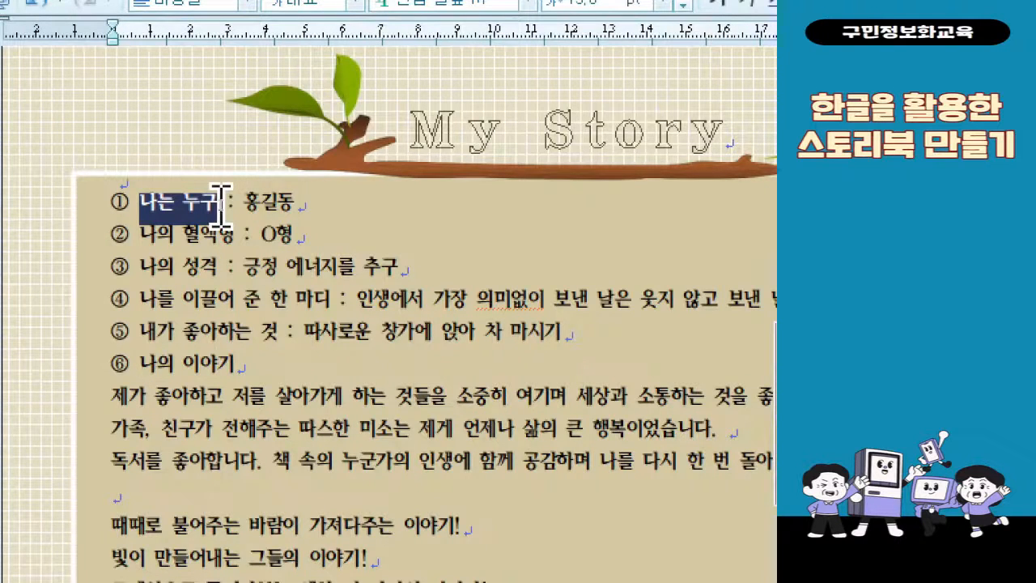
pyautogui.rightClick(198, 208)
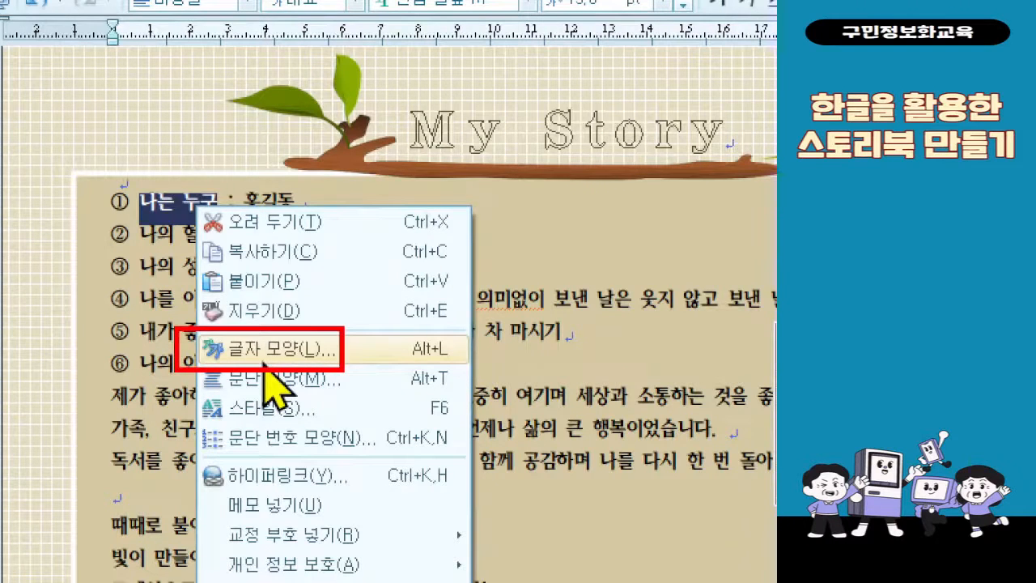
pyautogui.press('Escape')
pyautogui.rightClick(213, 217)
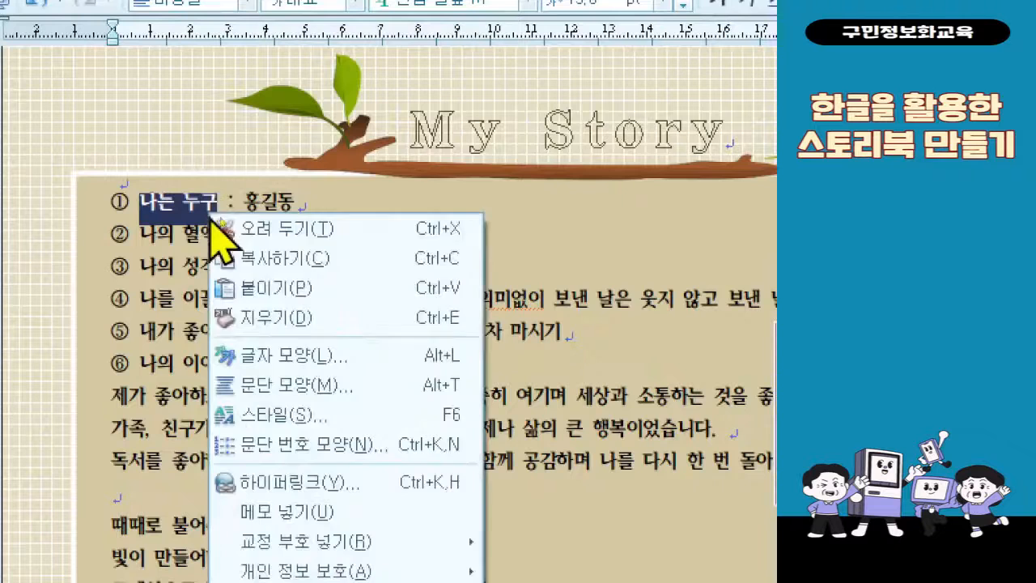
pyautogui.click(288, 356)
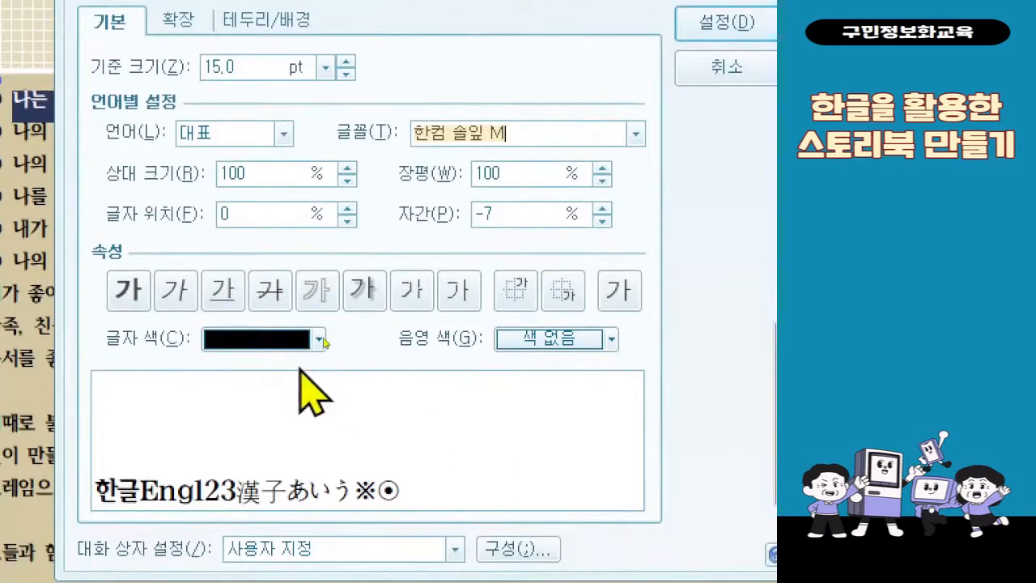
pyautogui.click(555, 344)
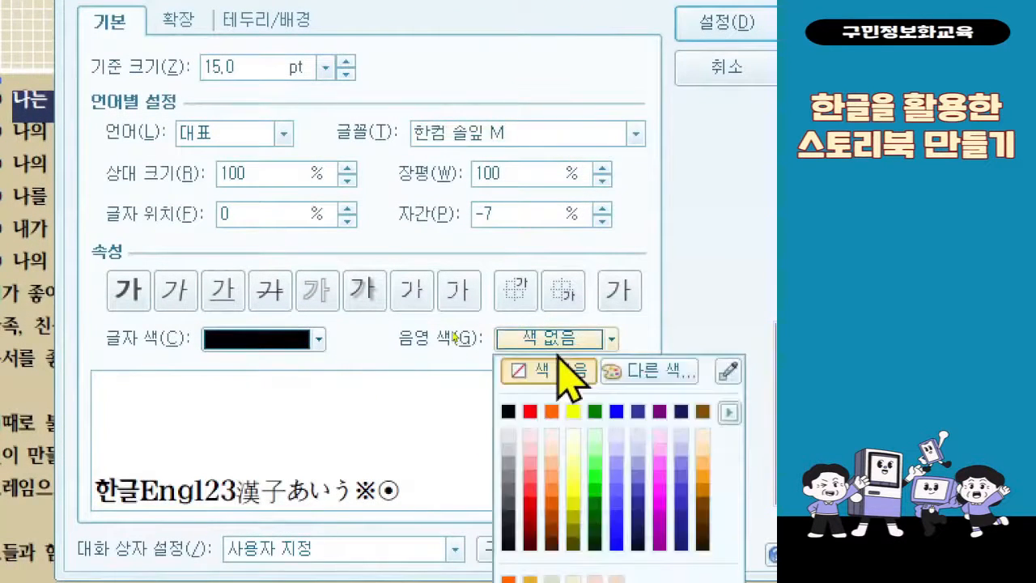
pyautogui.click(551, 411)
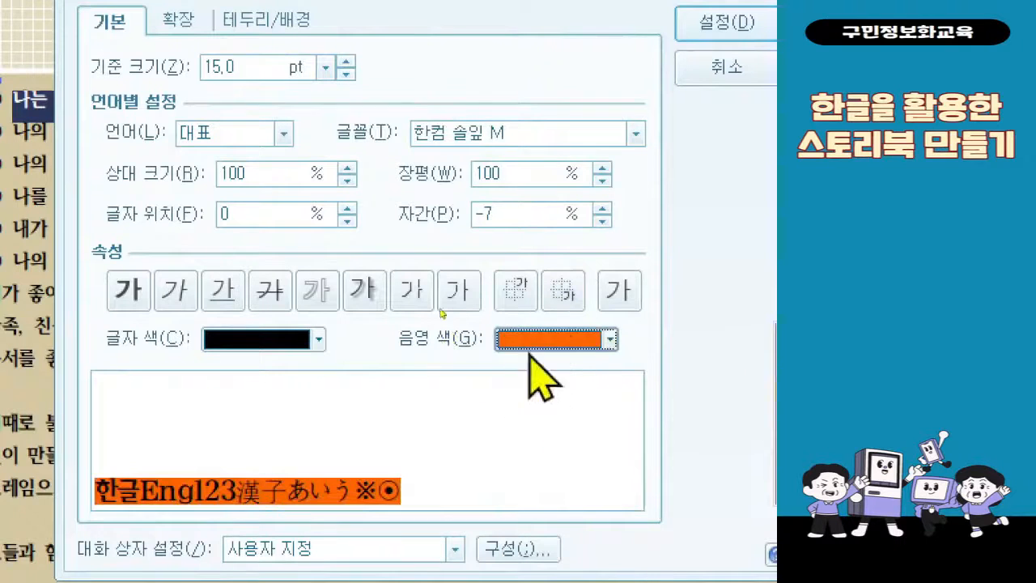
# Set the font colour of "나는 누구" to white, apply the character shape and deselect the text
pyautogui.click(277, 333)
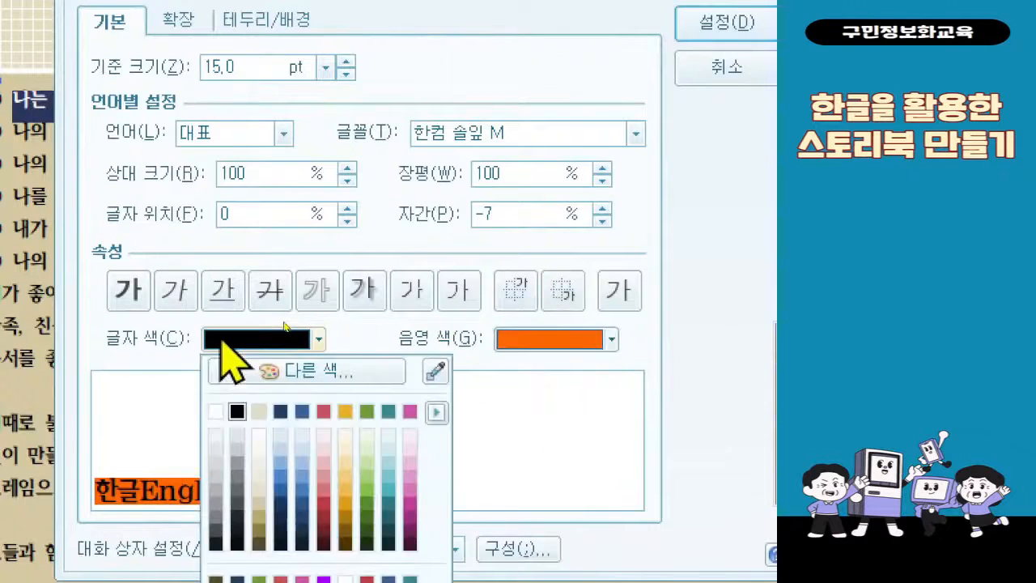
pyautogui.click(215, 411)
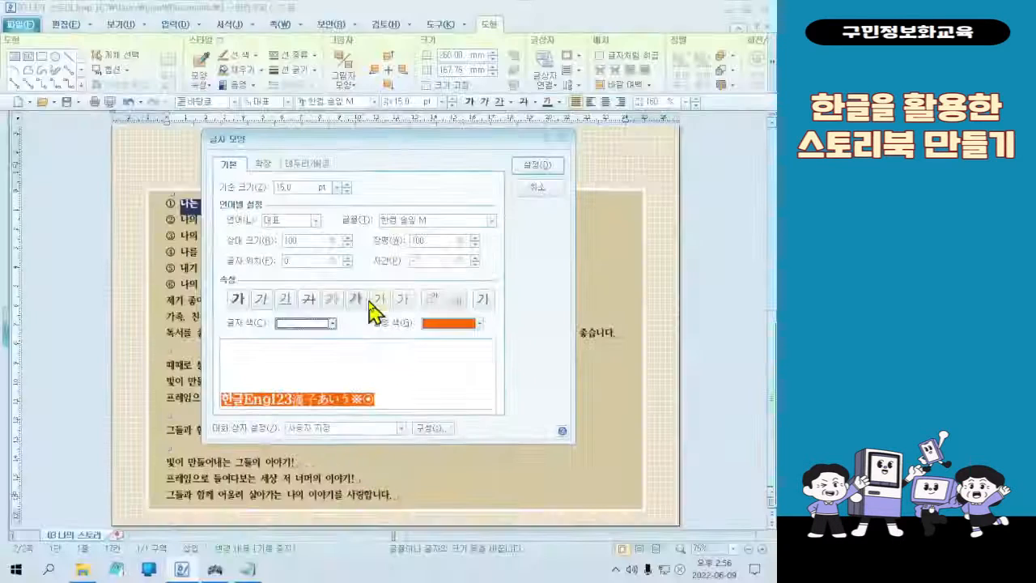
pyautogui.click(726, 22)
pyautogui.click(206, 220)
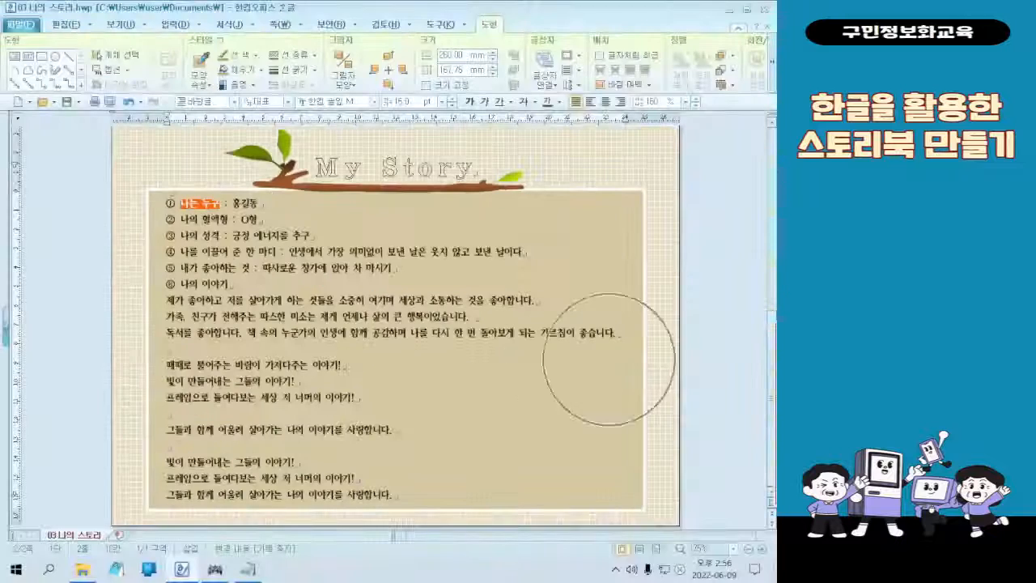
# Copy the formatting of "나는 누구" with 모양 복사, taking only its character shape (글자 모양)
pyautogui.click(652, 549)
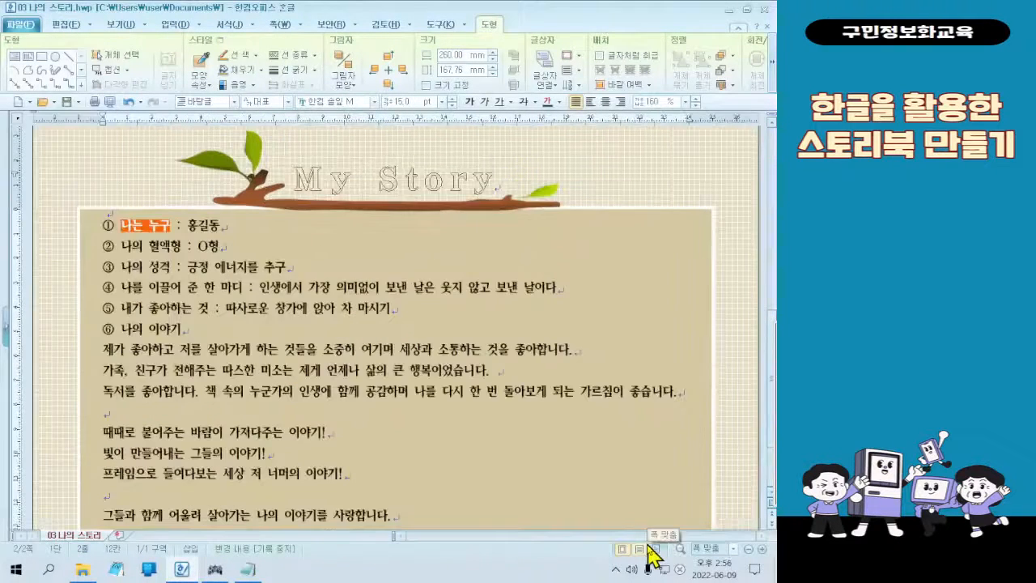
pyautogui.scroll(5, 220, 289)
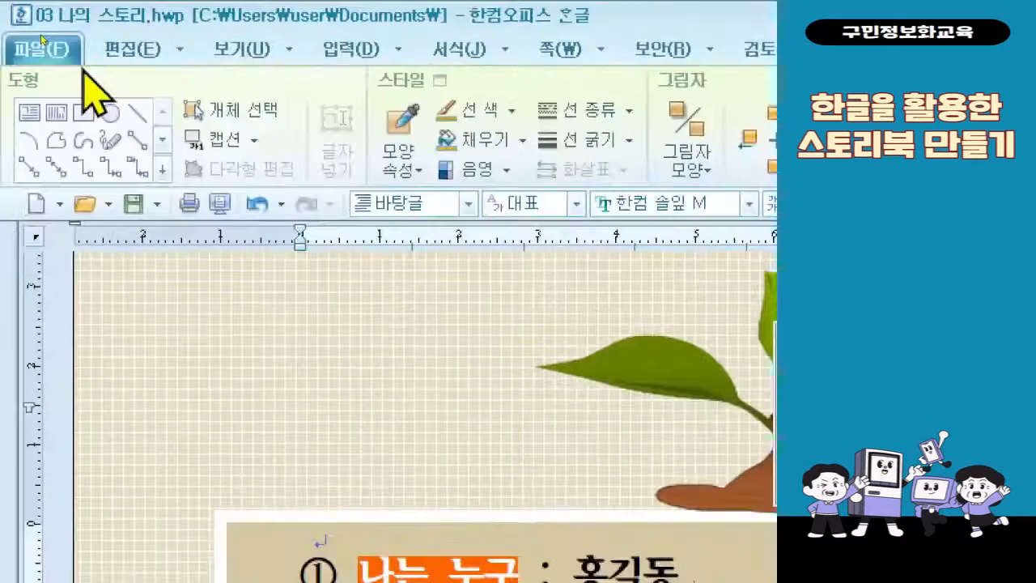
pyautogui.click(124, 56)
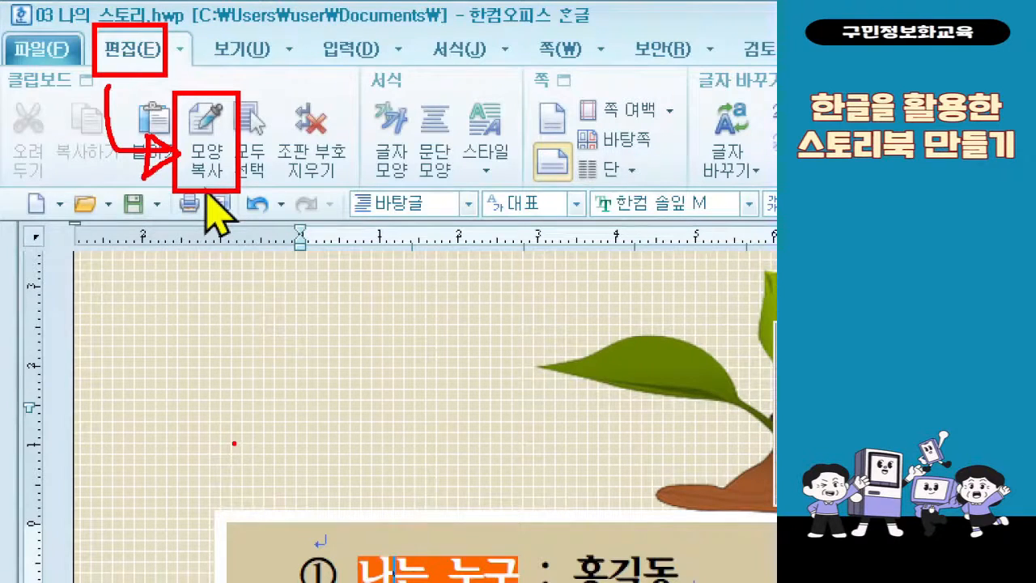
pyautogui.click(207, 142)
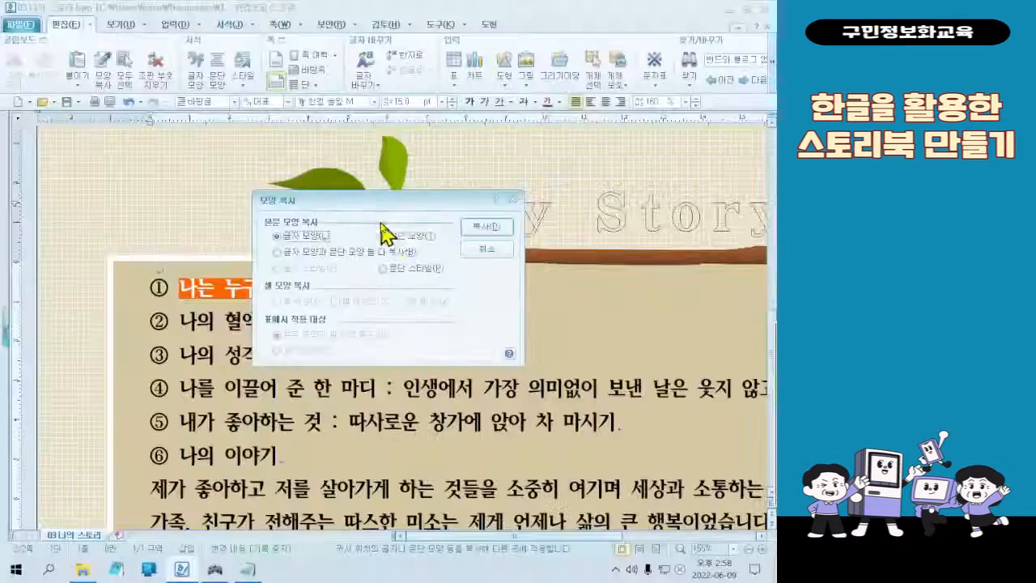
pyautogui.click(602, 301)
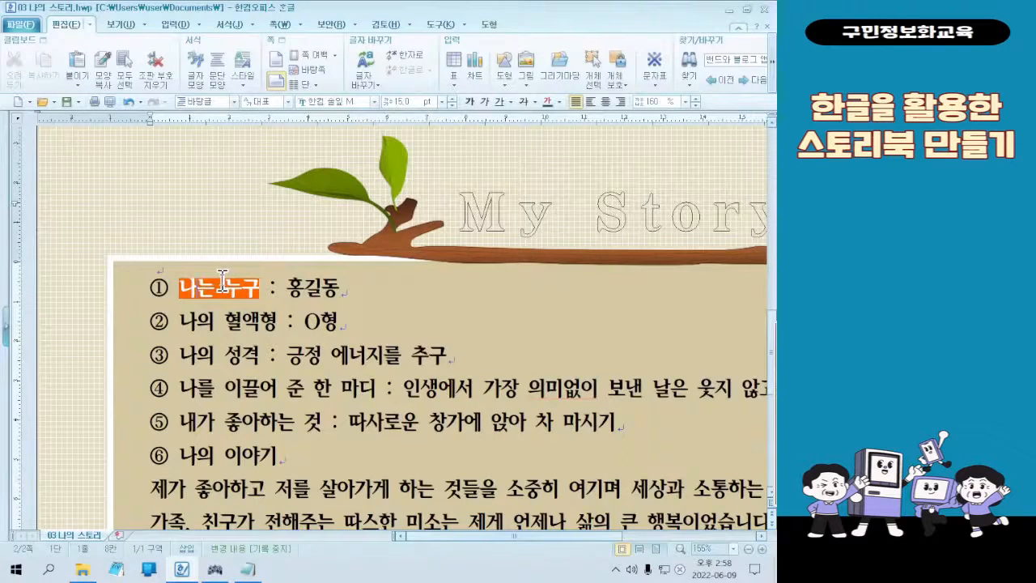
# Apply the copied character shape to "나의 혈액형" on the second numbered line
pyautogui.moveTo(179, 320); pyautogui.dragTo(277, 325)
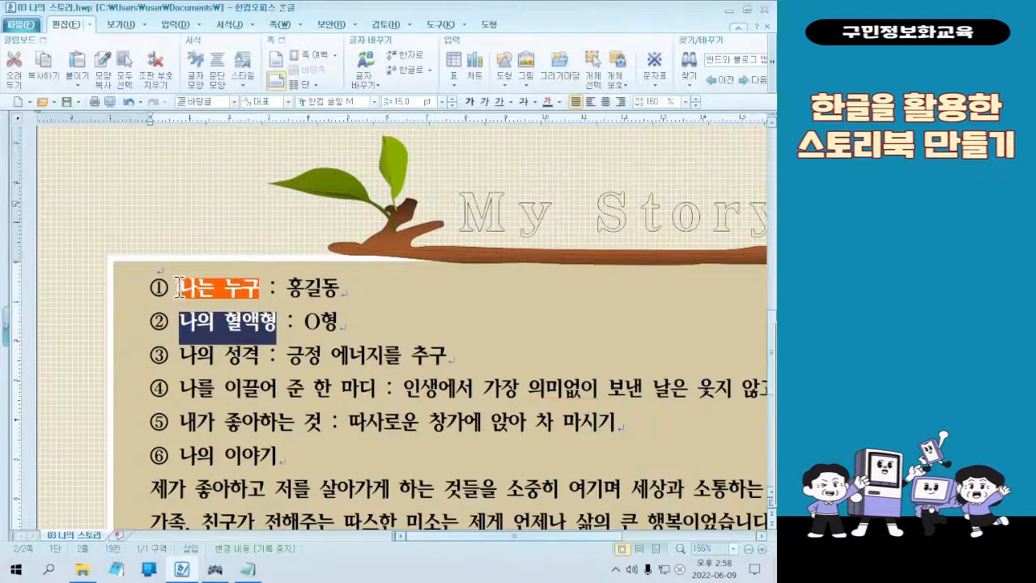
pyautogui.click(273, 331)
pyautogui.moveTo(182, 322); pyautogui.dragTo(277, 328)
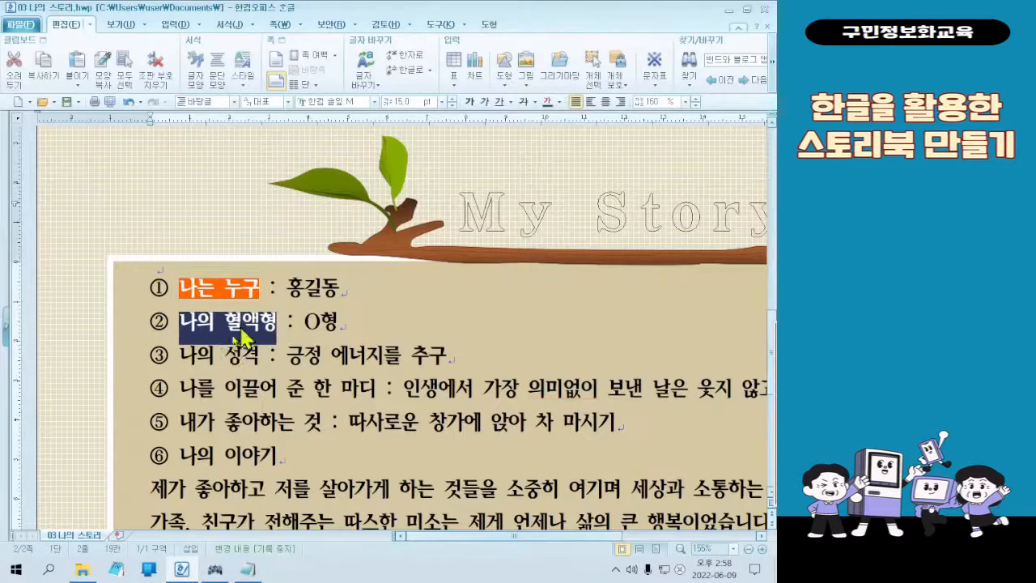
pyautogui.scroll(-1, 220, 347)
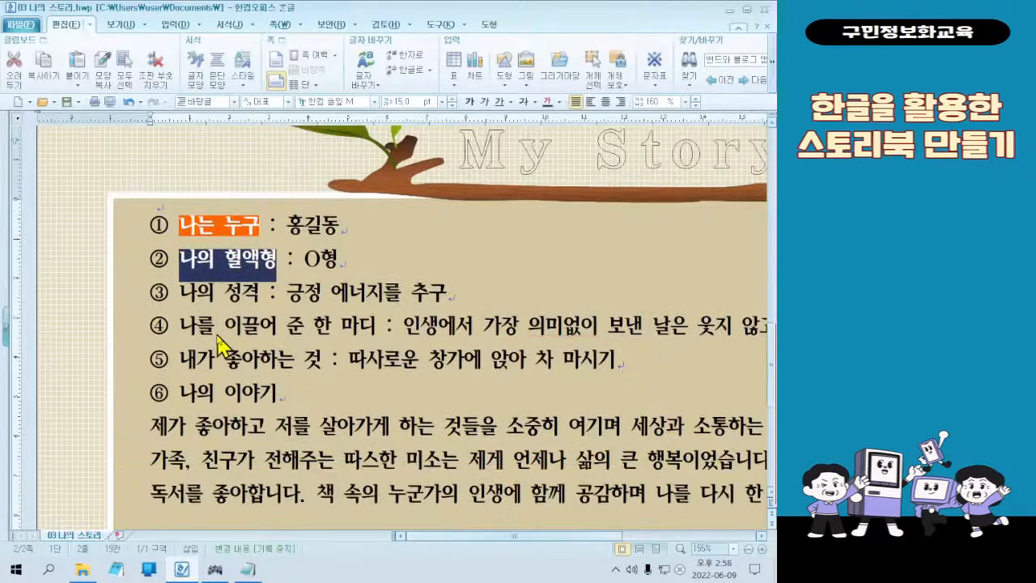
pyautogui.click(223, 273)
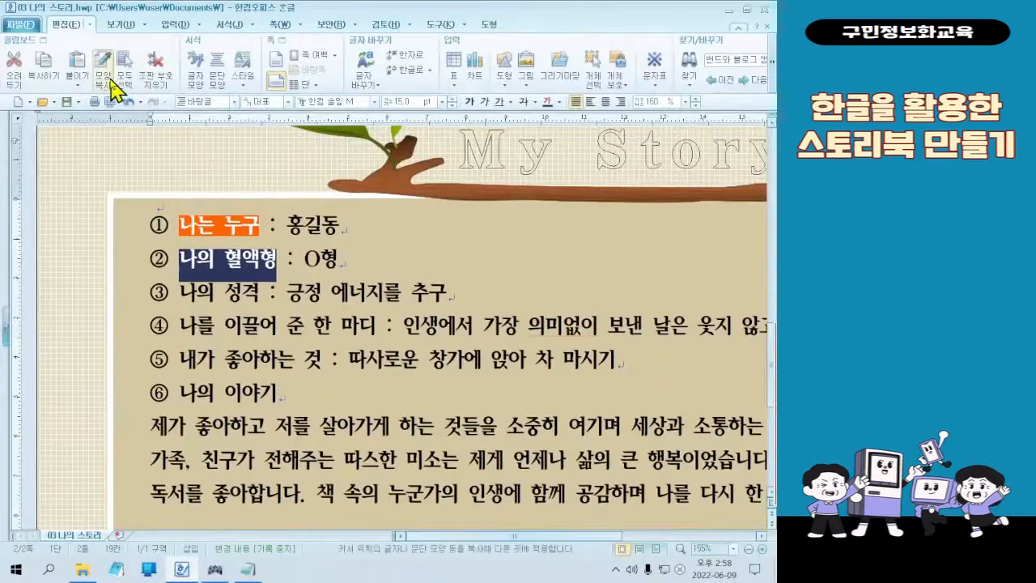
pyautogui.click(144, 144)
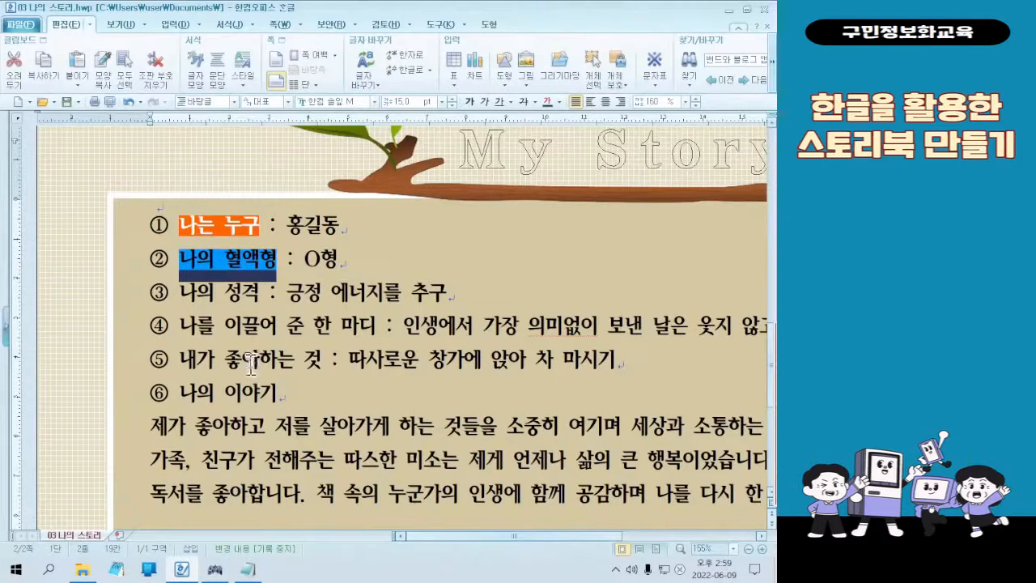